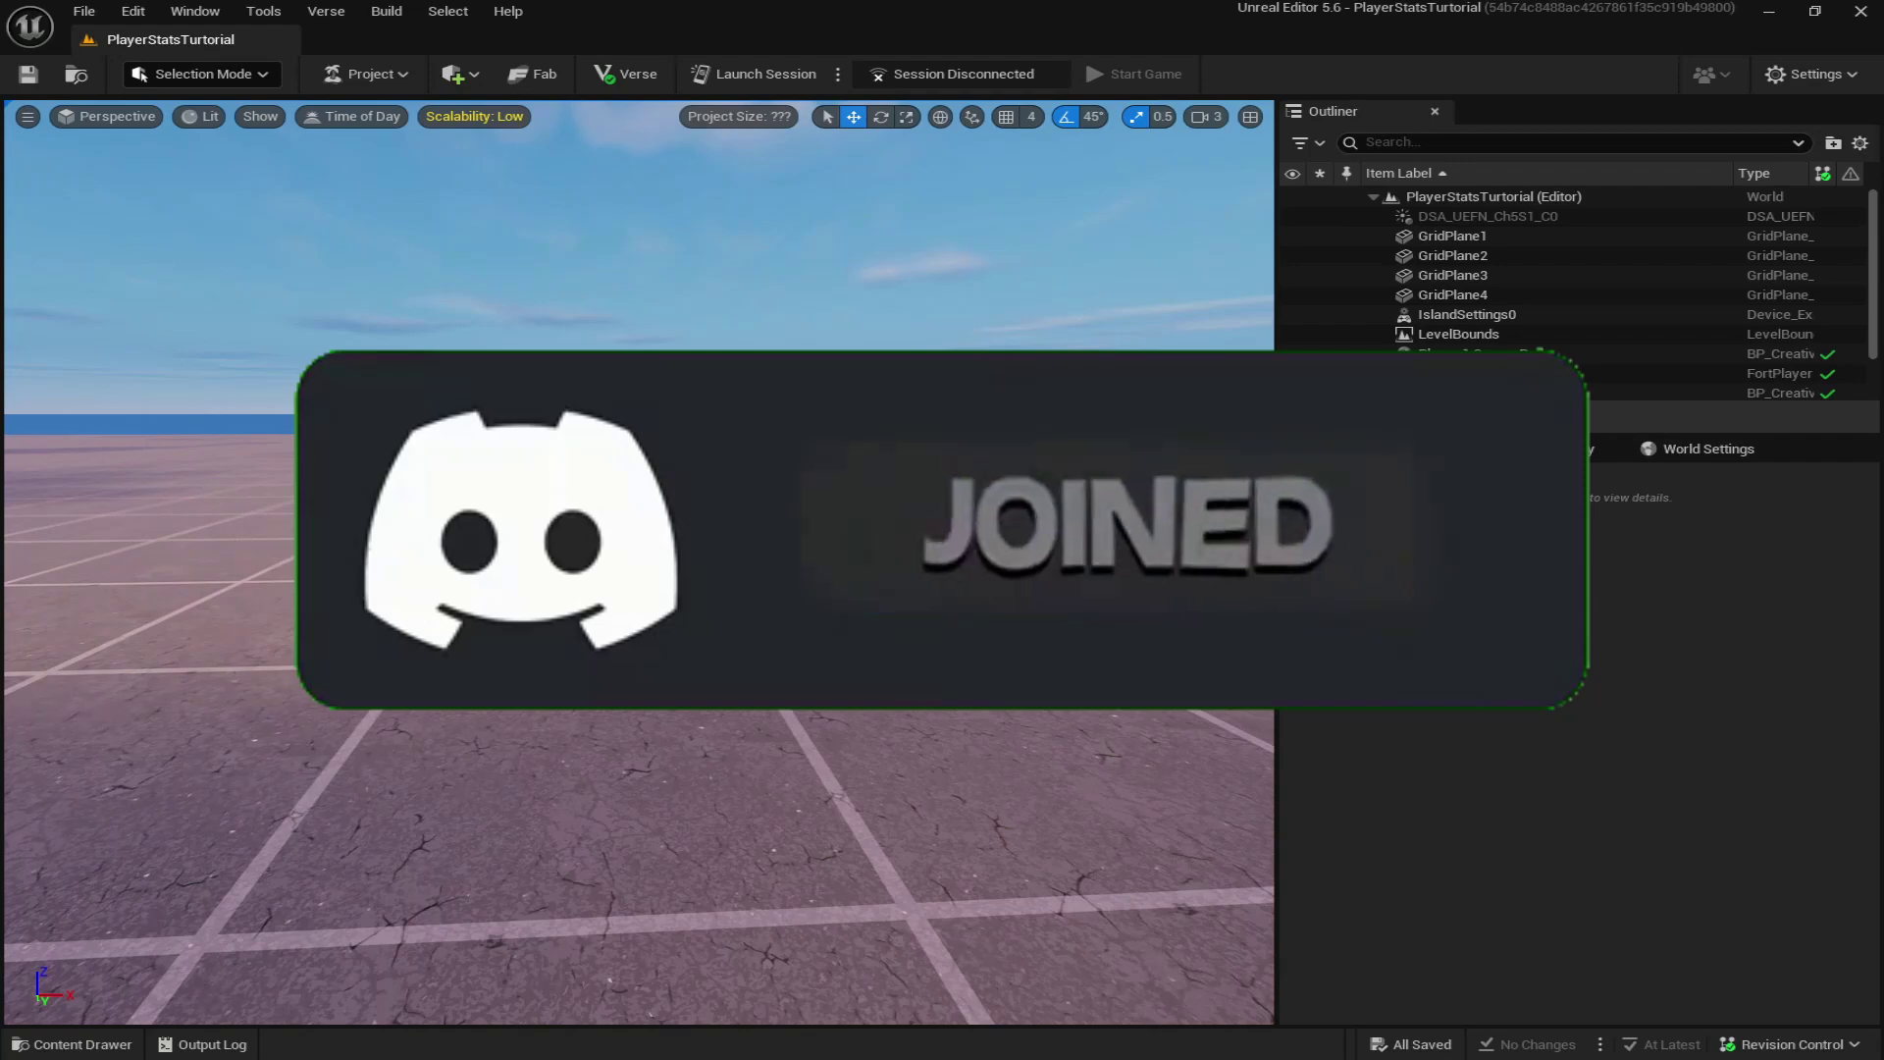
{"action": "key", "text": "w"}
{"action": "right_click_drag", "start_coordinate": [504, 667], "coordinate": [504, 668]}
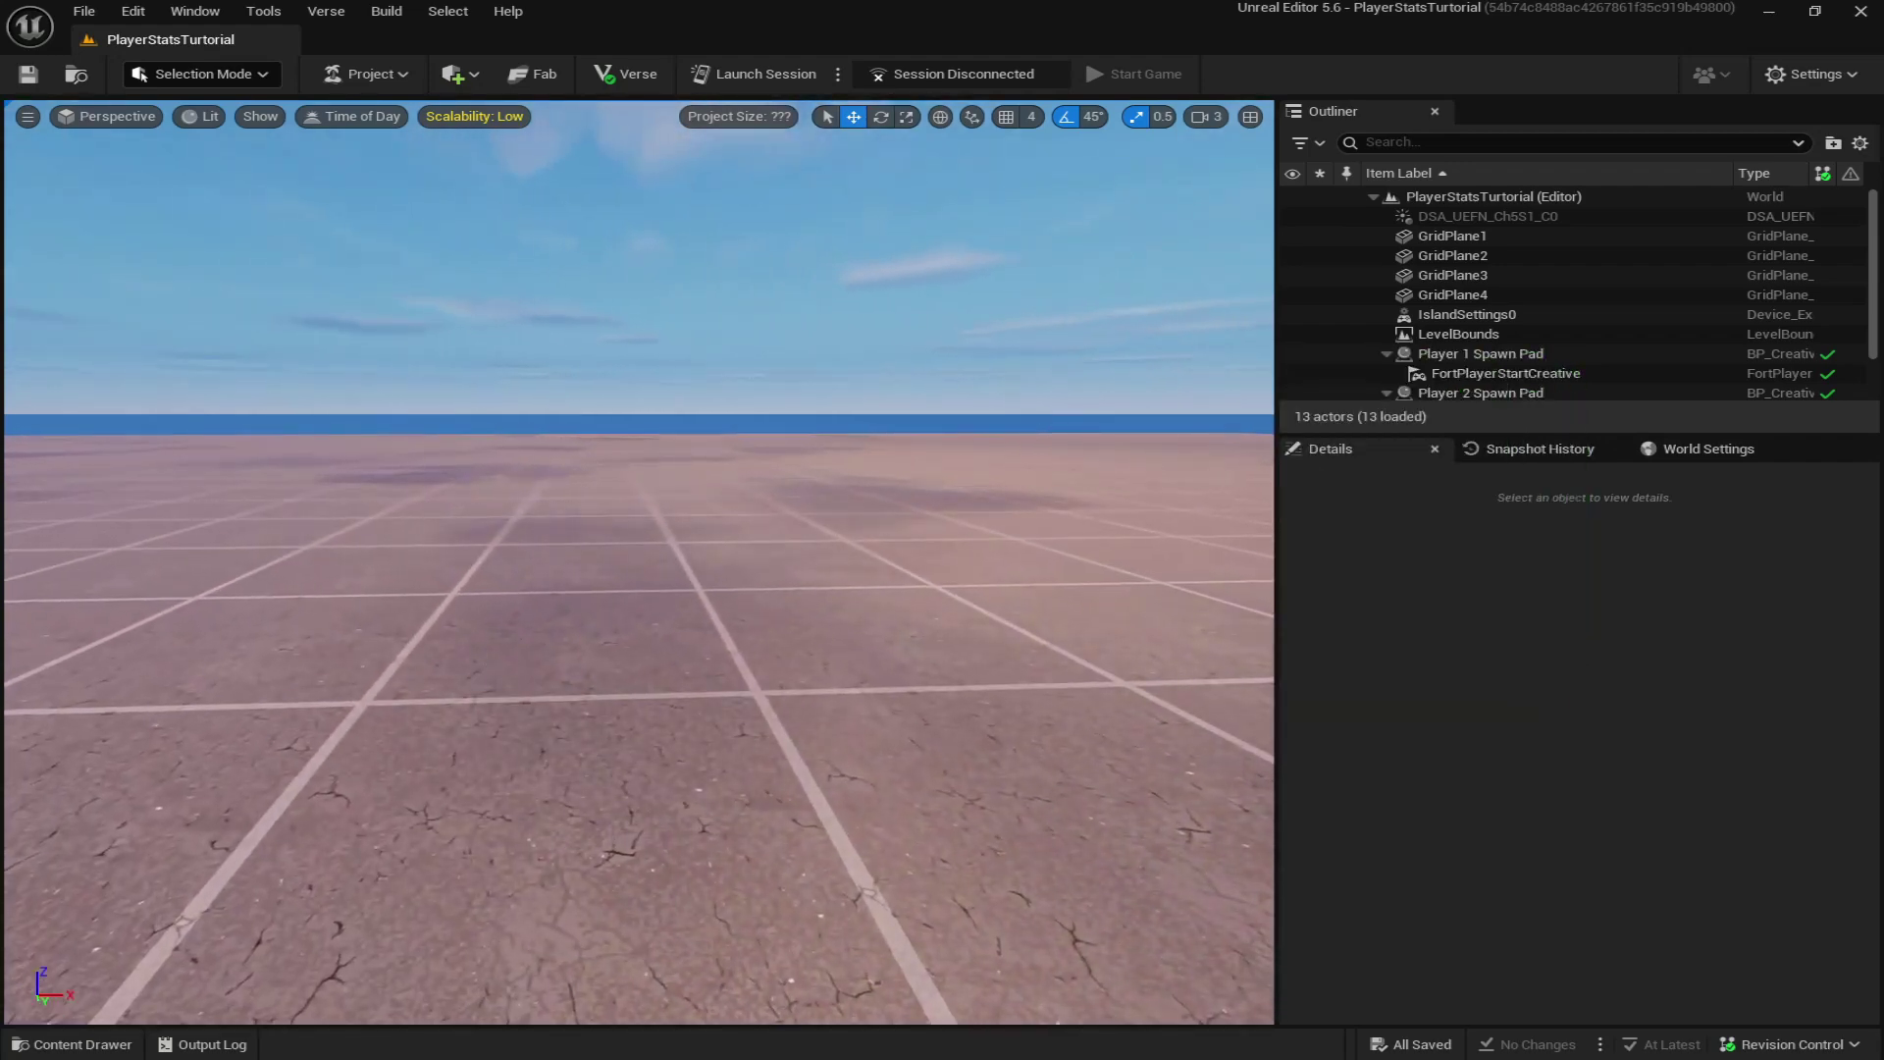
Switch to the text editor showing PlayerStatsVerseCode.txt and copy all of its Verse code.
{"action": "key", "text": "alt+Tab"}
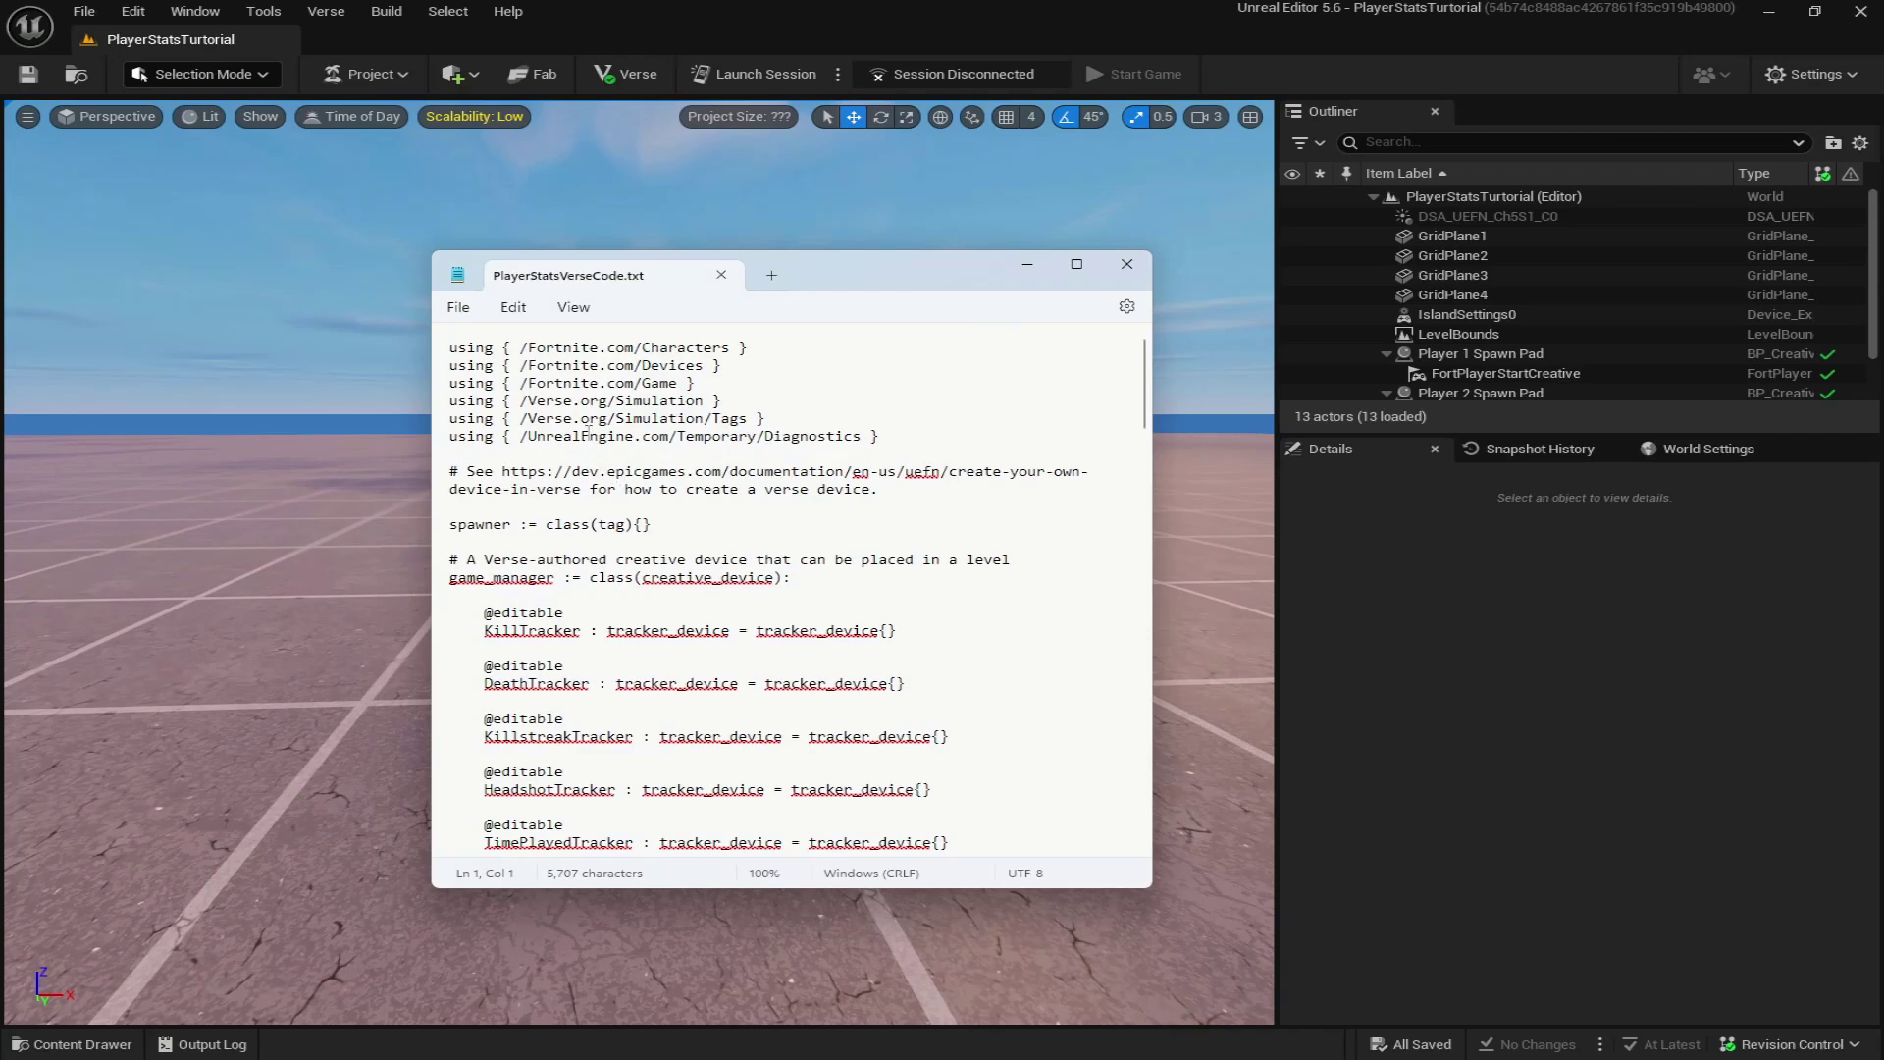
{"action": "right_click", "coordinate": [611, 482]}
{"action": "left_click", "coordinate": [628, 652]}
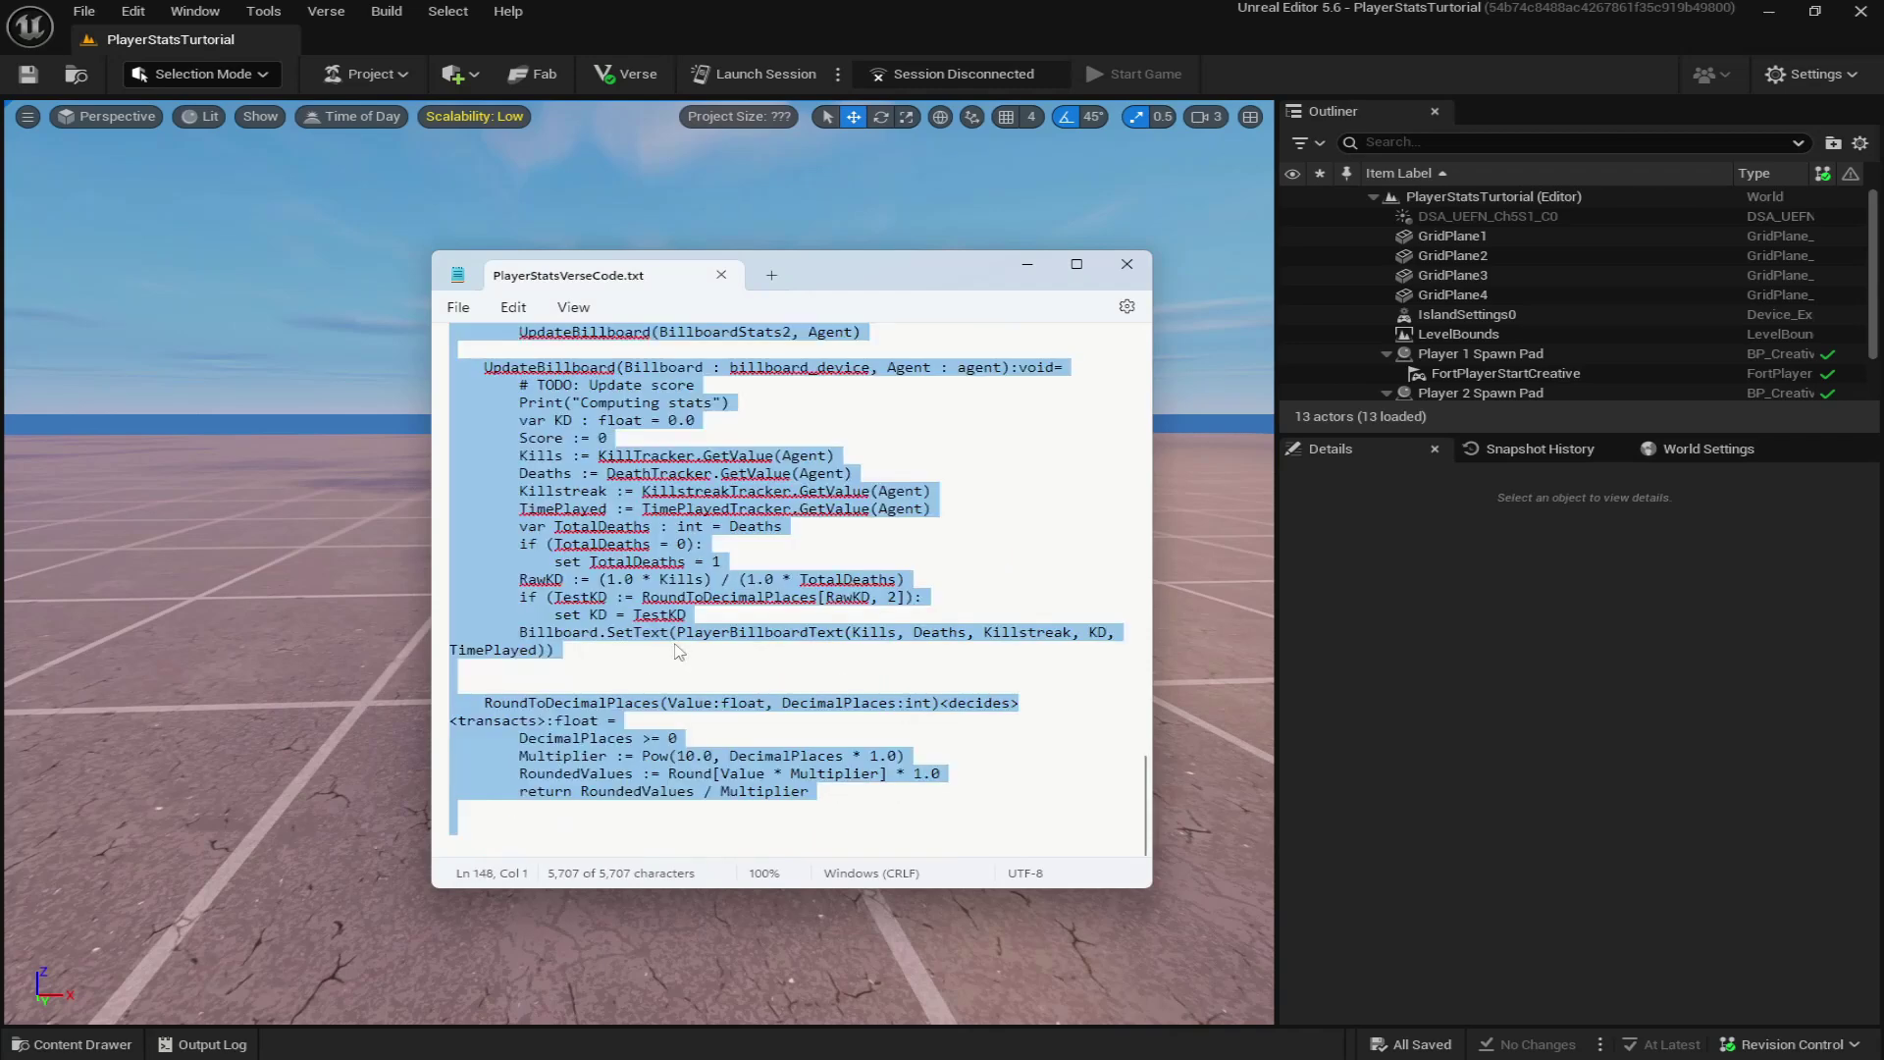
{"action": "right_click", "coordinate": [580, 479]}
{"action": "left_click", "coordinate": [625, 556]}
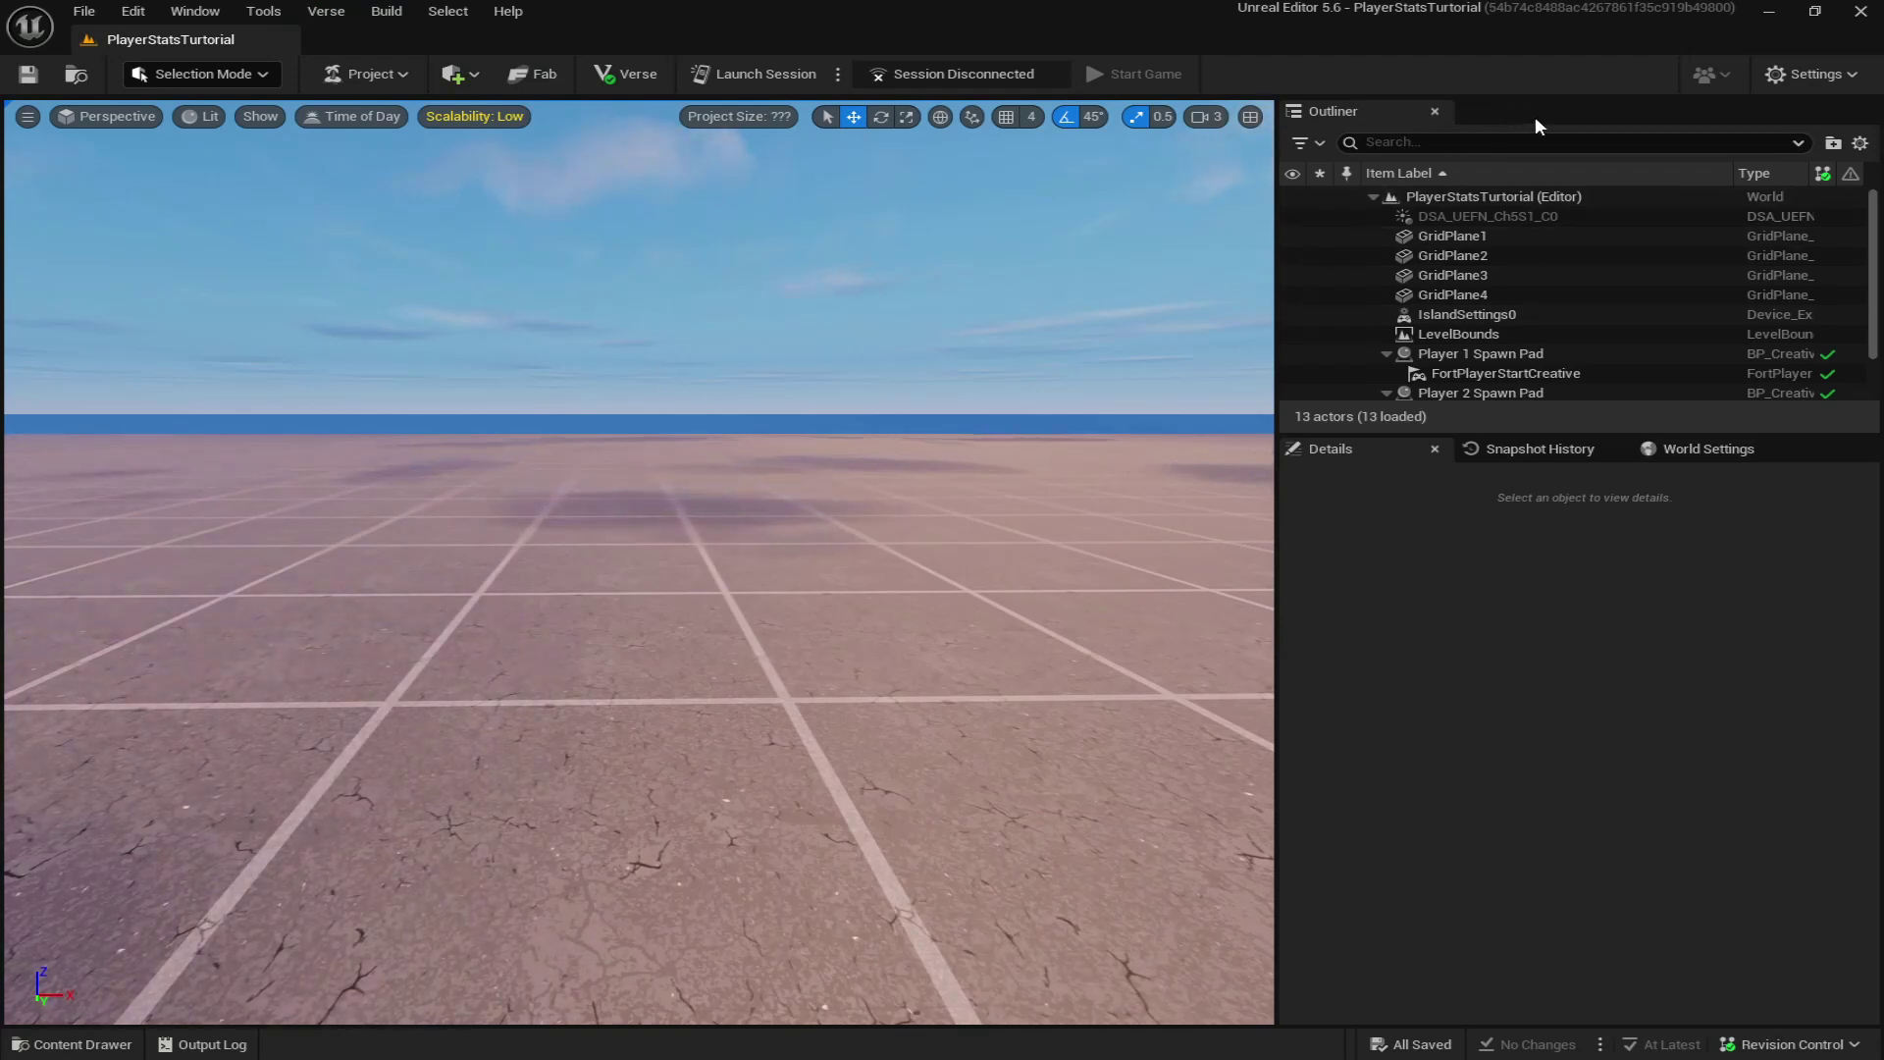
Open the Verse Explorer in Unreal Editor and add an empty Verse file named Player_Stats to the PlayerStatsTurtorial project.
{"action": "left_click", "coordinate": [325, 20]}
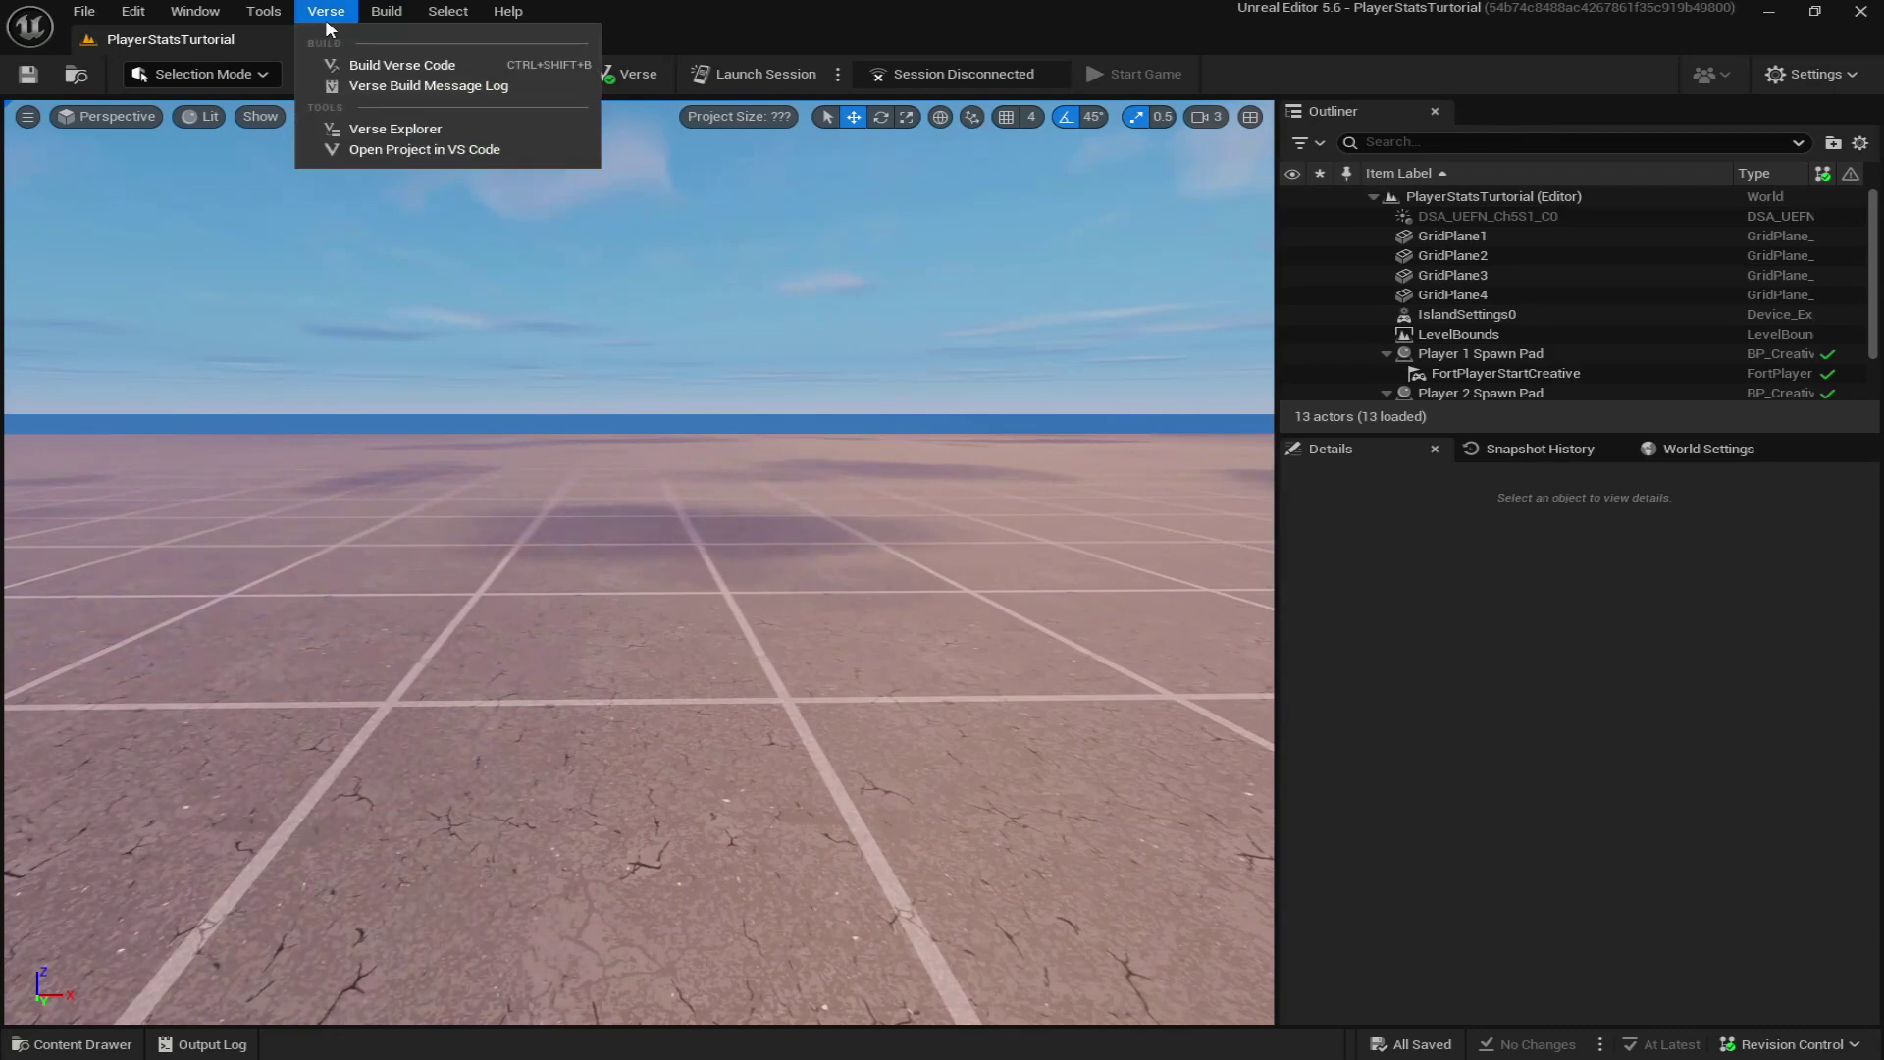
{"action": "left_click", "coordinate": [413, 133]}
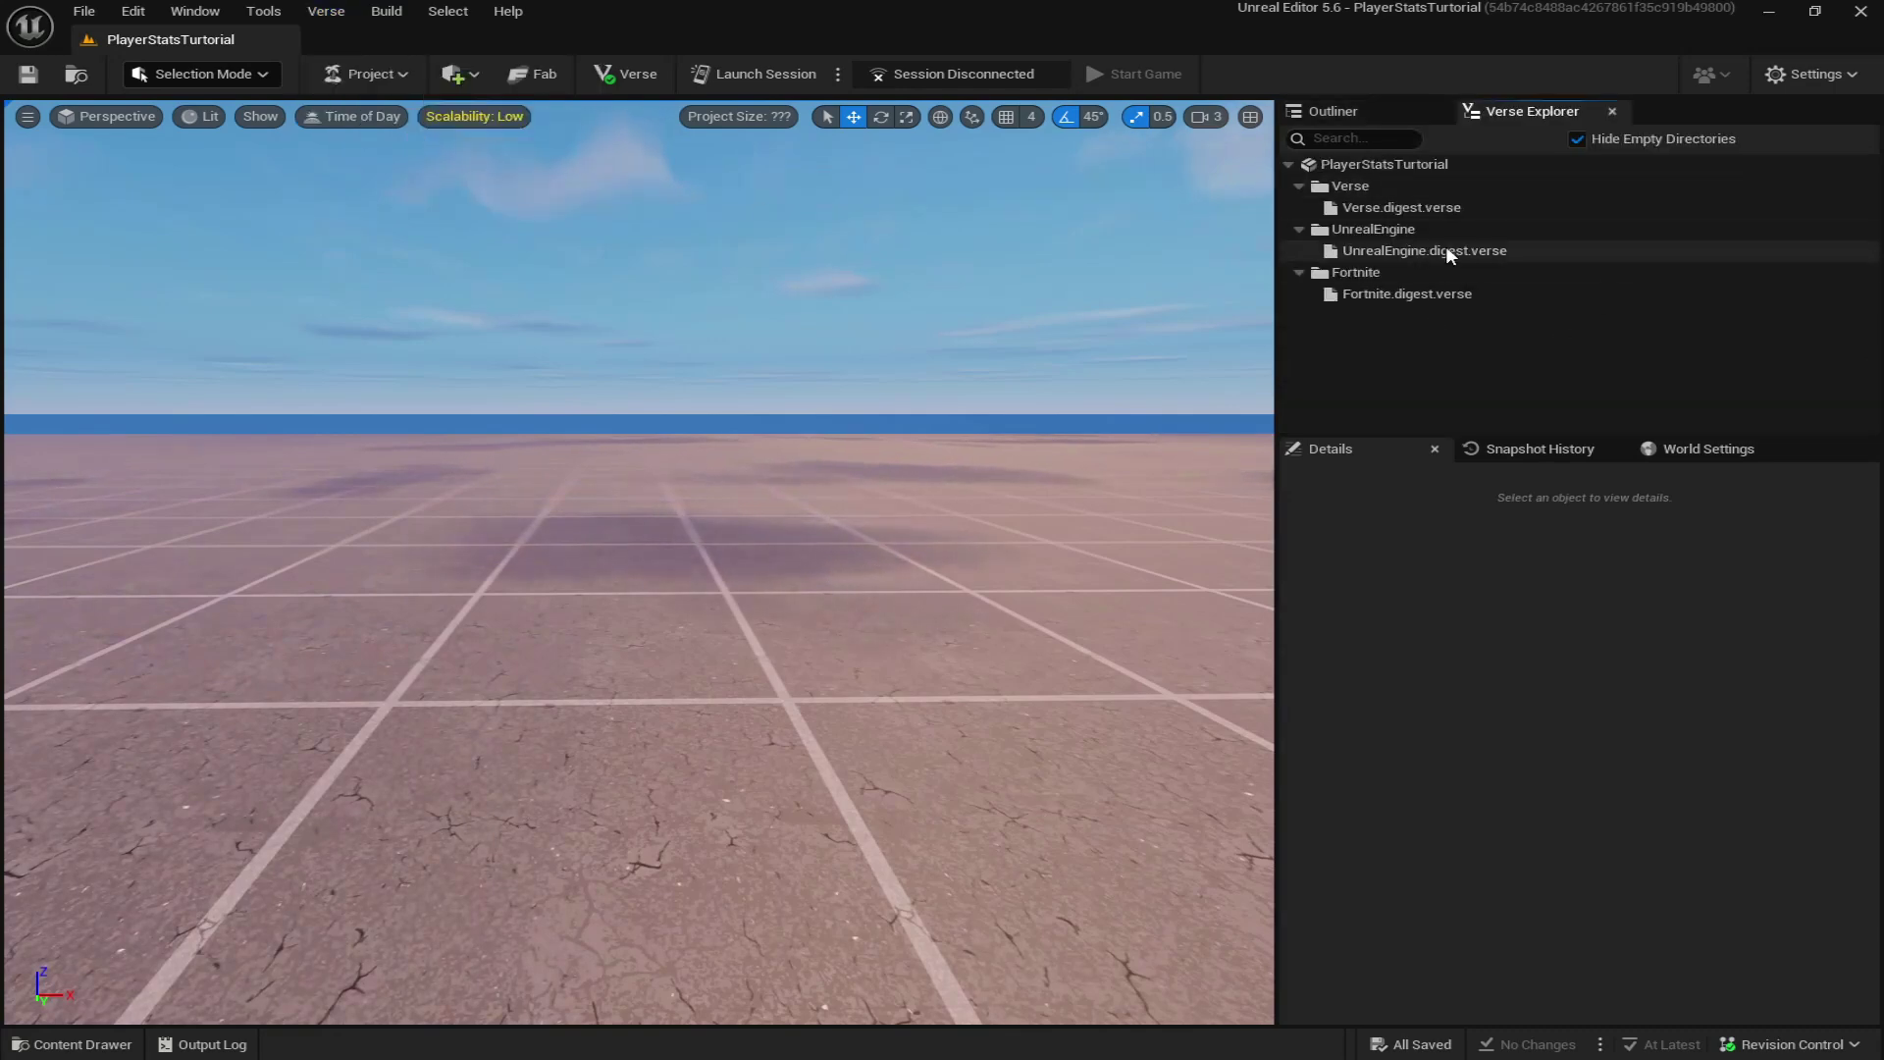
{"action": "right_click", "coordinate": [1383, 167]}
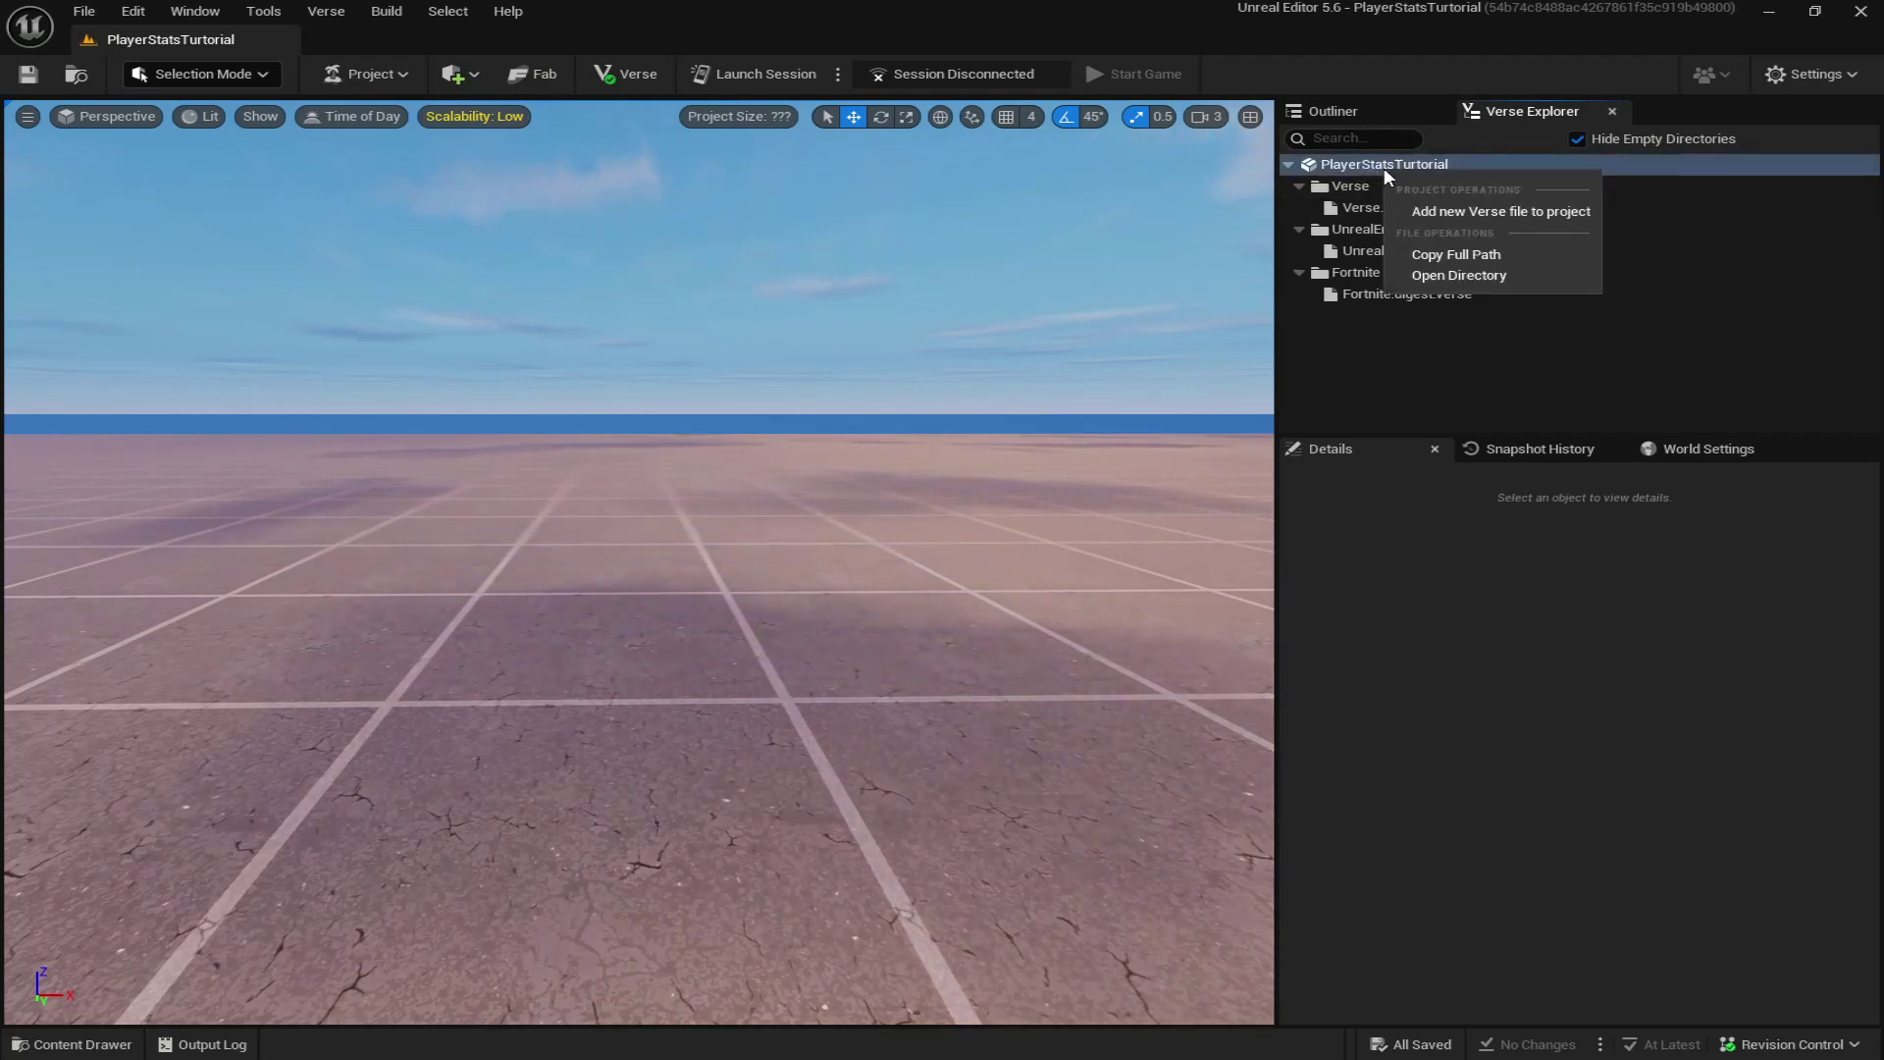
{"action": "left_click", "coordinate": [1448, 213]}
{"action": "left_click_drag", "start_coordinate": [1128, 850], "coordinate": [958, 849]}
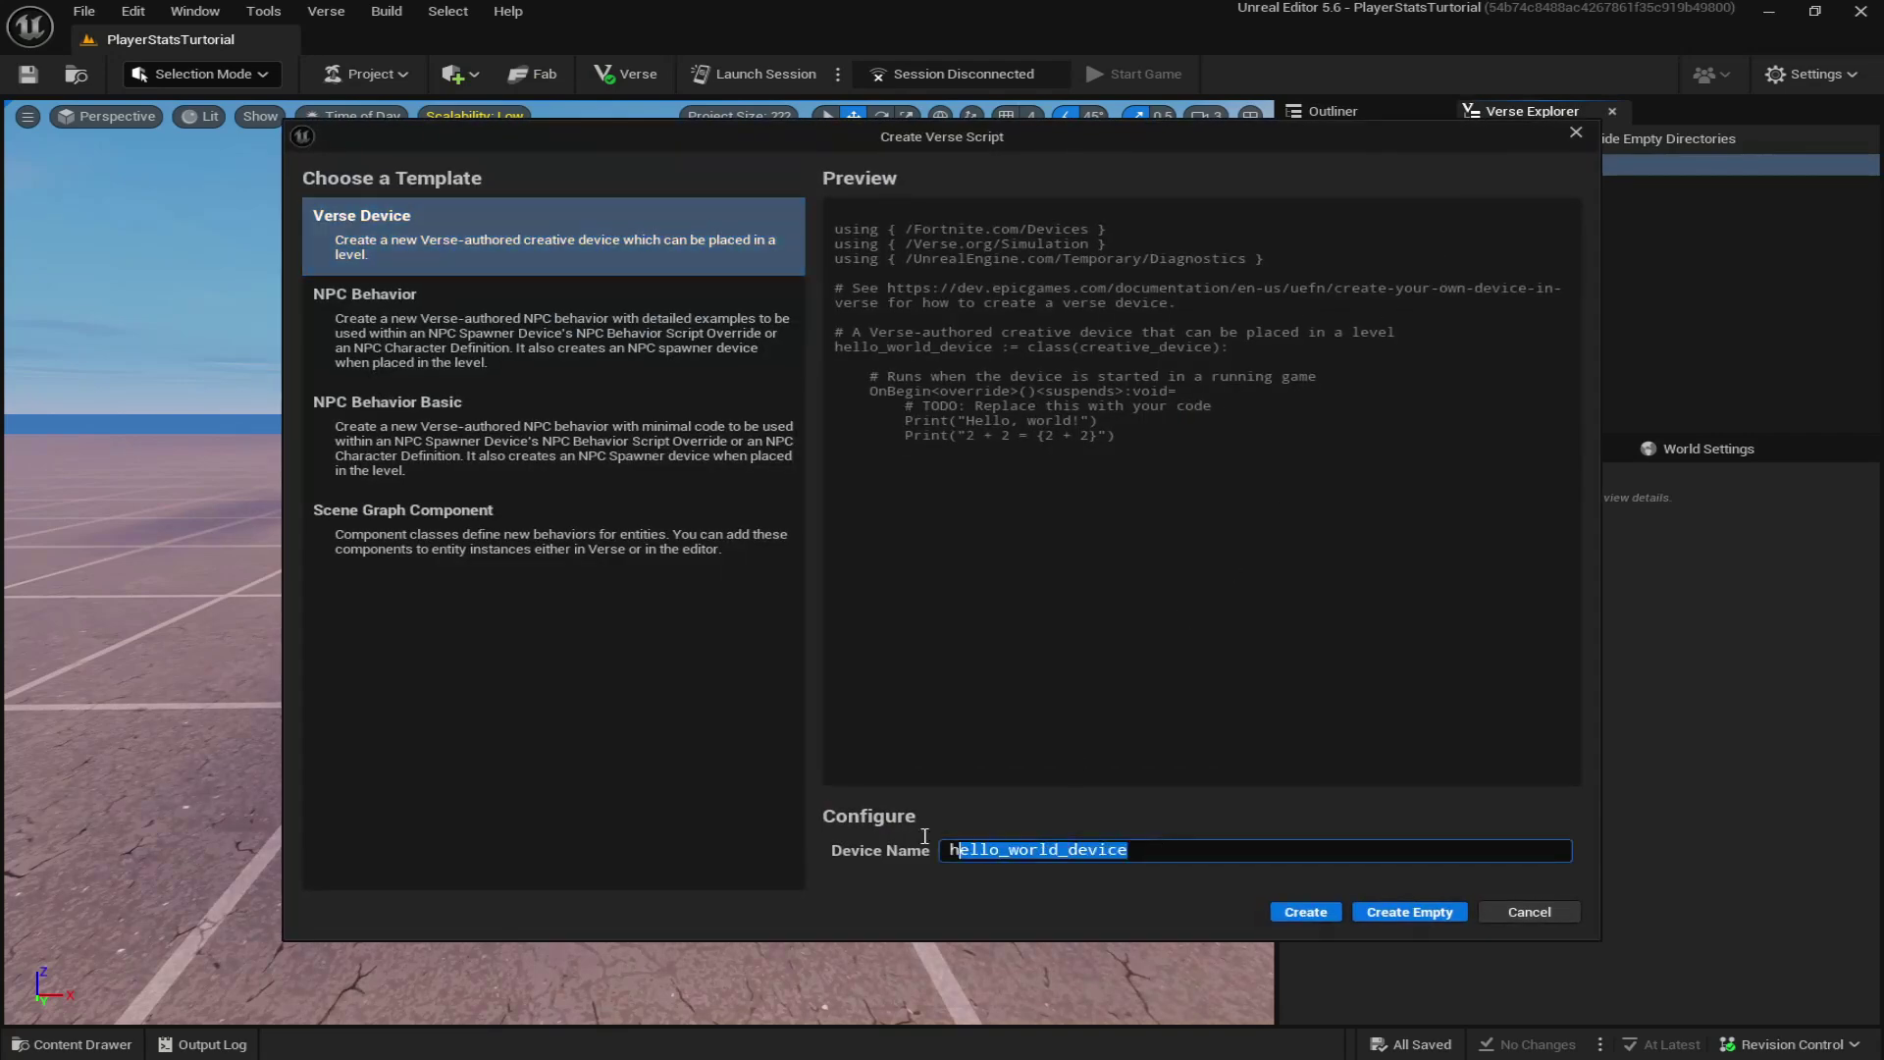
{"action": "key", "text": "BackSpace"}
{"action": "type", "text": "Playe"}
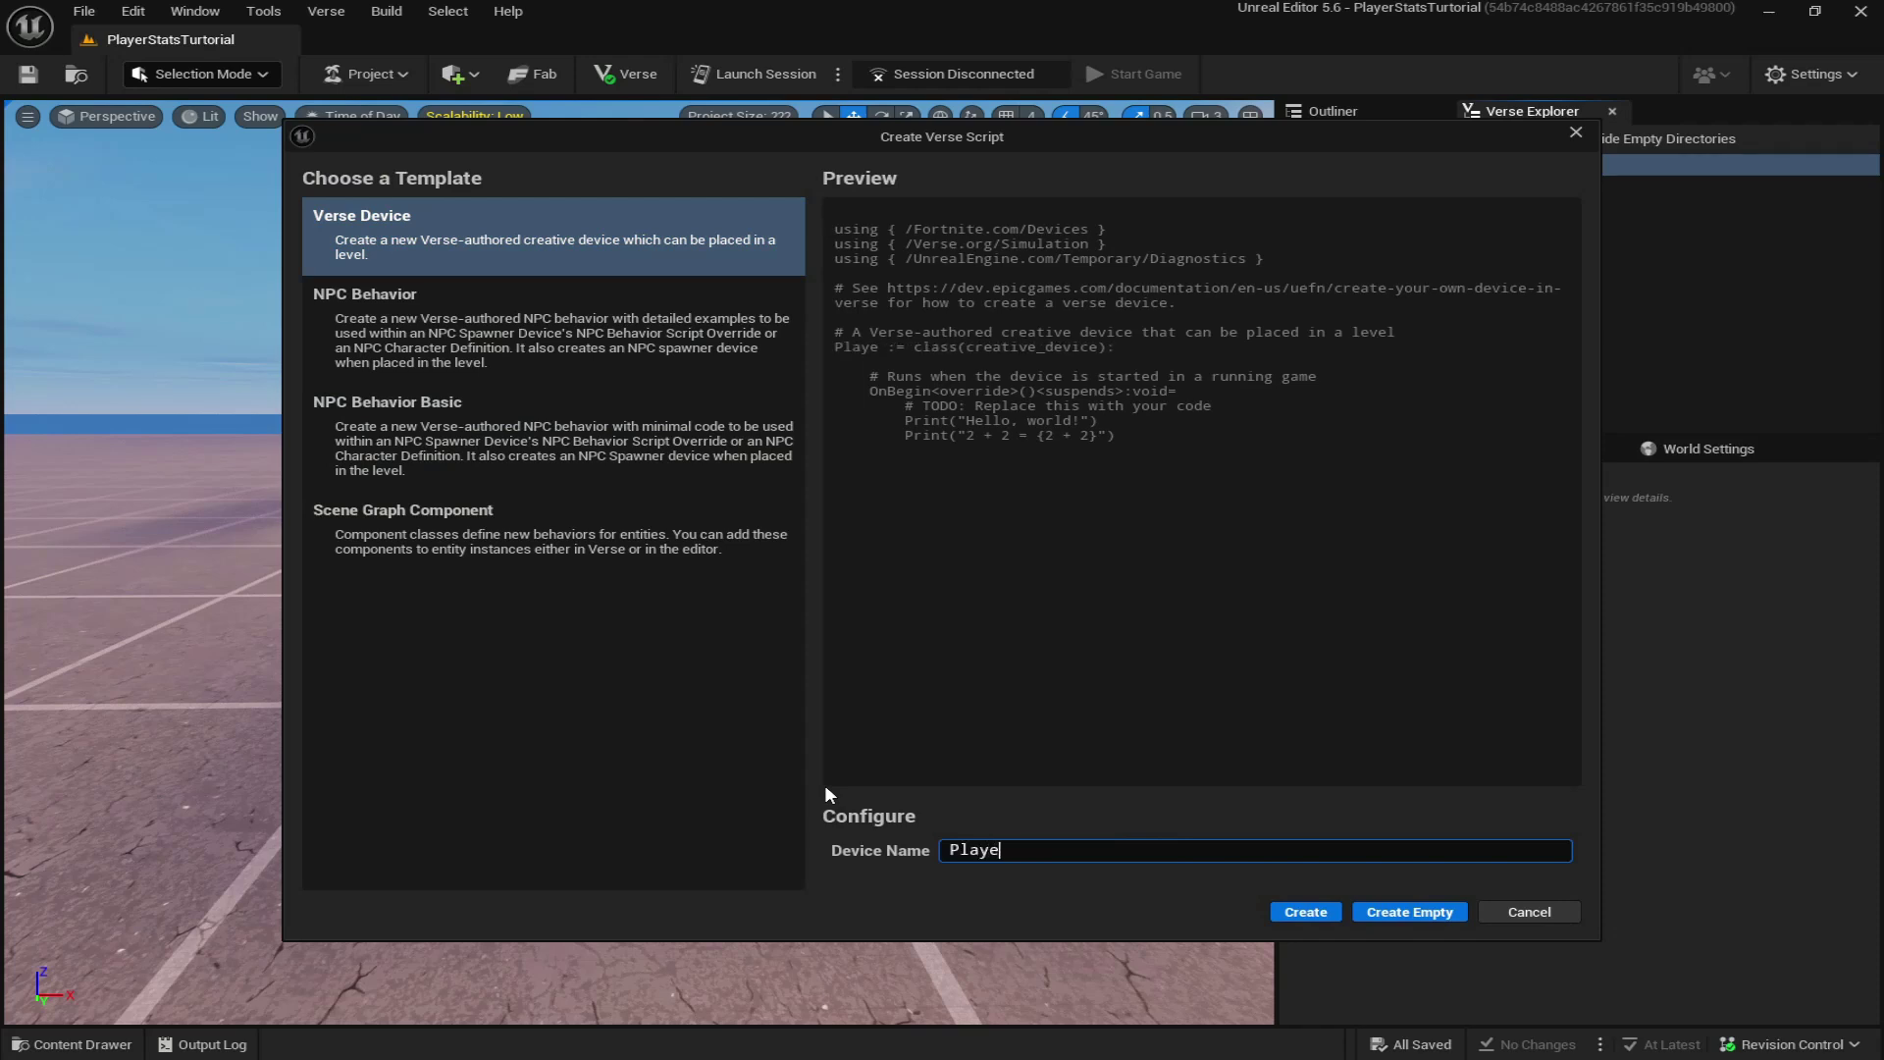
{"action": "type", "text": "r_Stats"}
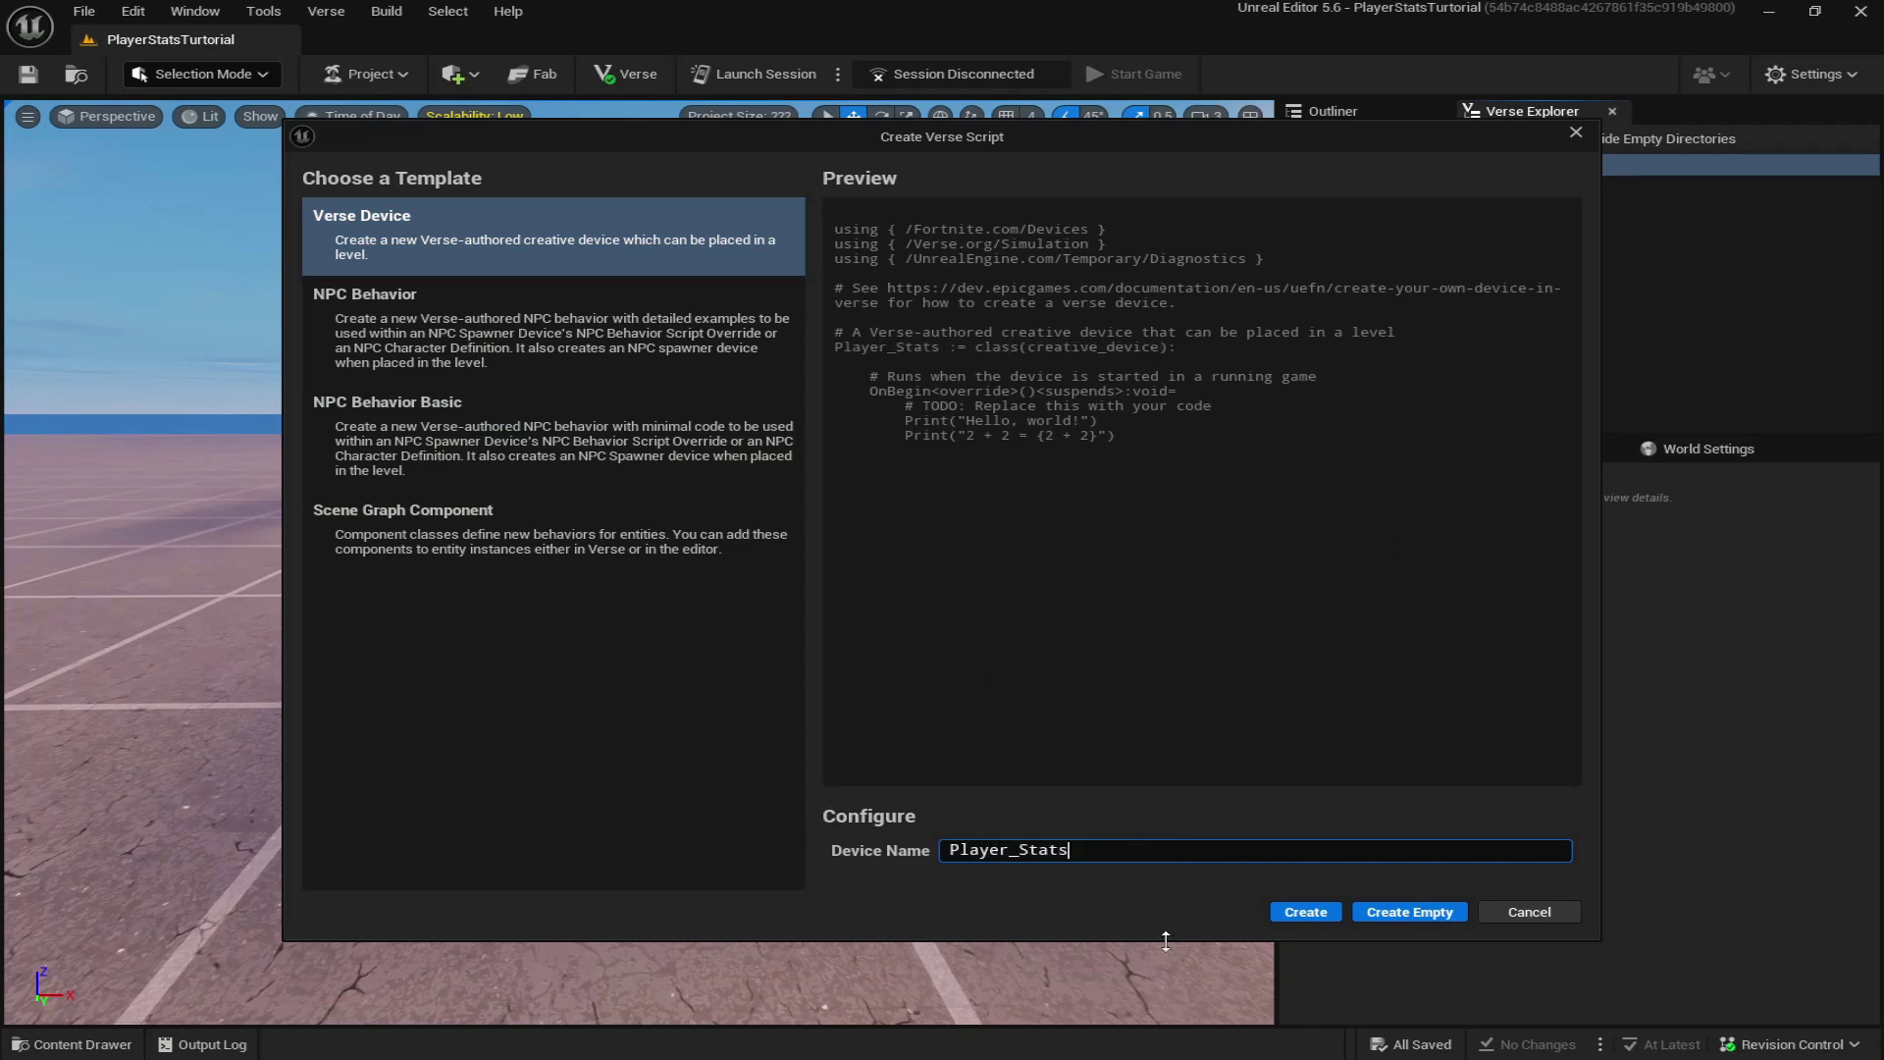
{"action": "left_click", "coordinate": [1377, 915]}
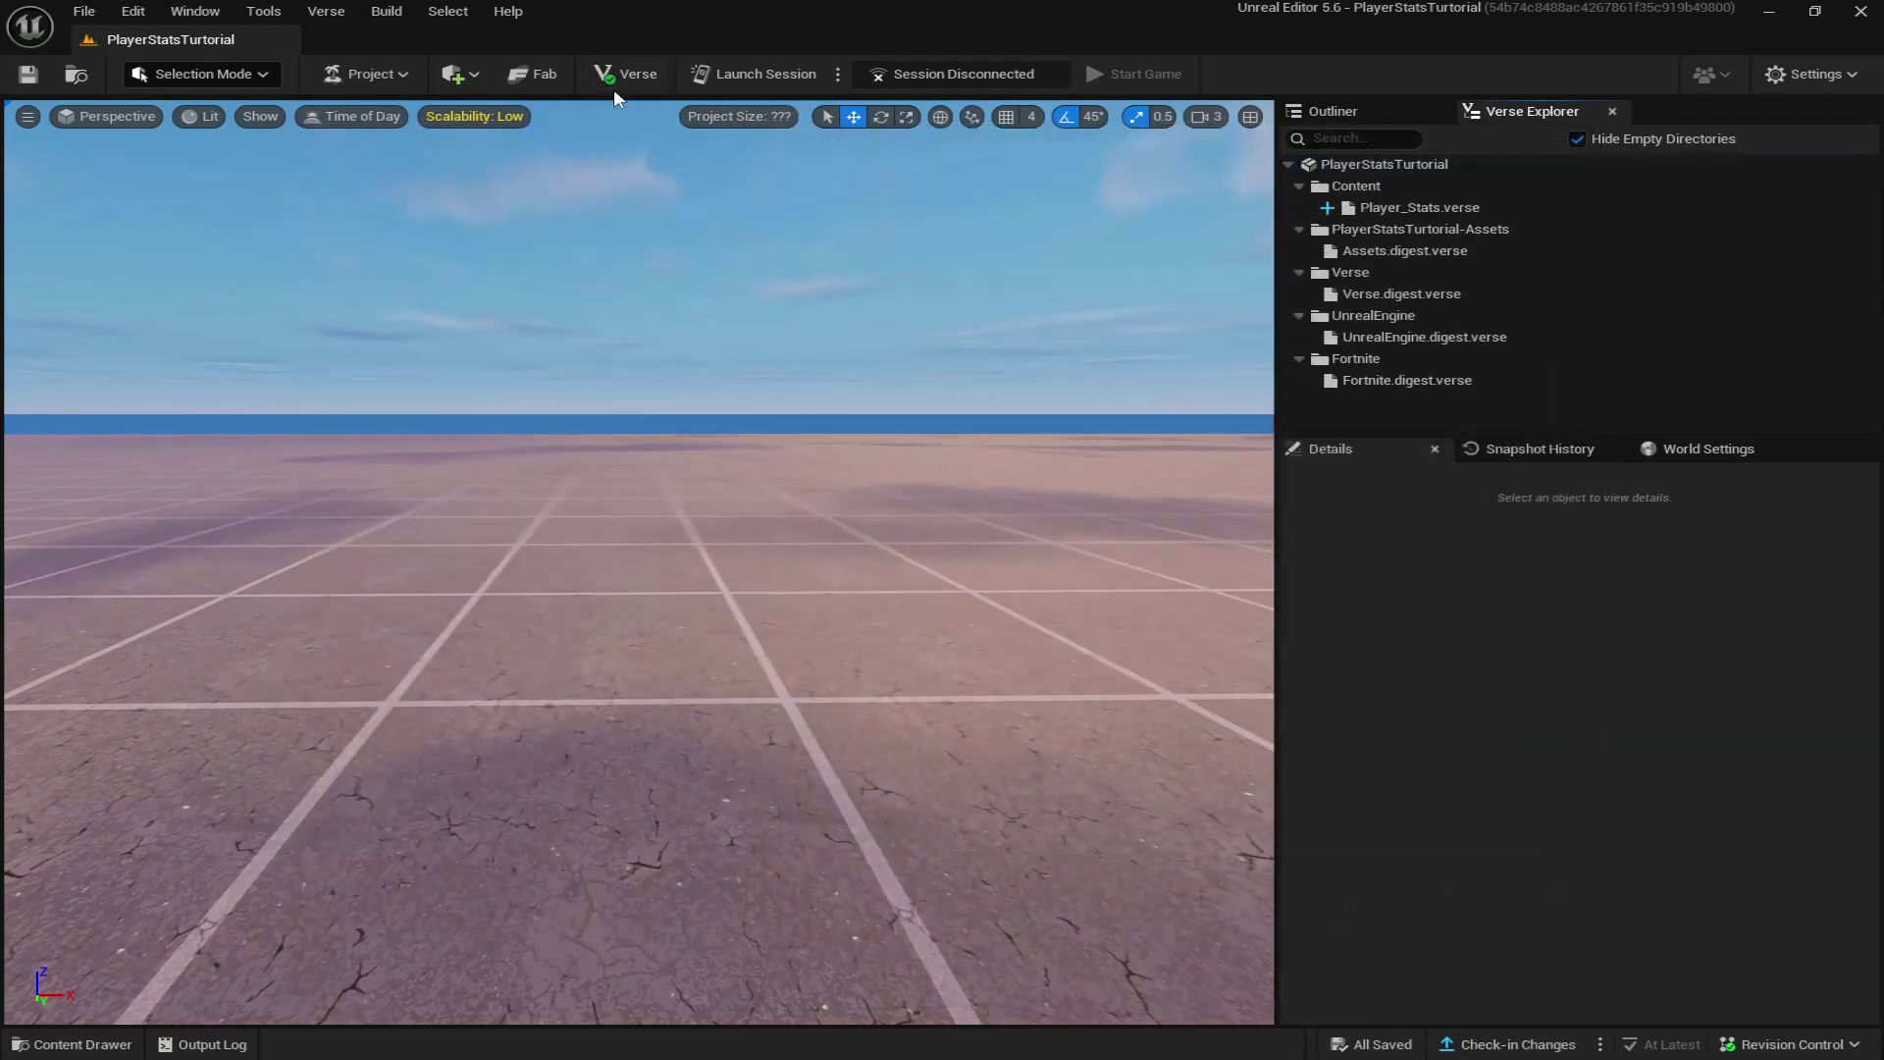
Open Player_Stats.verse in Visual Studio Code and replace its placeholder comment with the copied Verse code.
{"action": "left_click", "coordinate": [629, 77]}
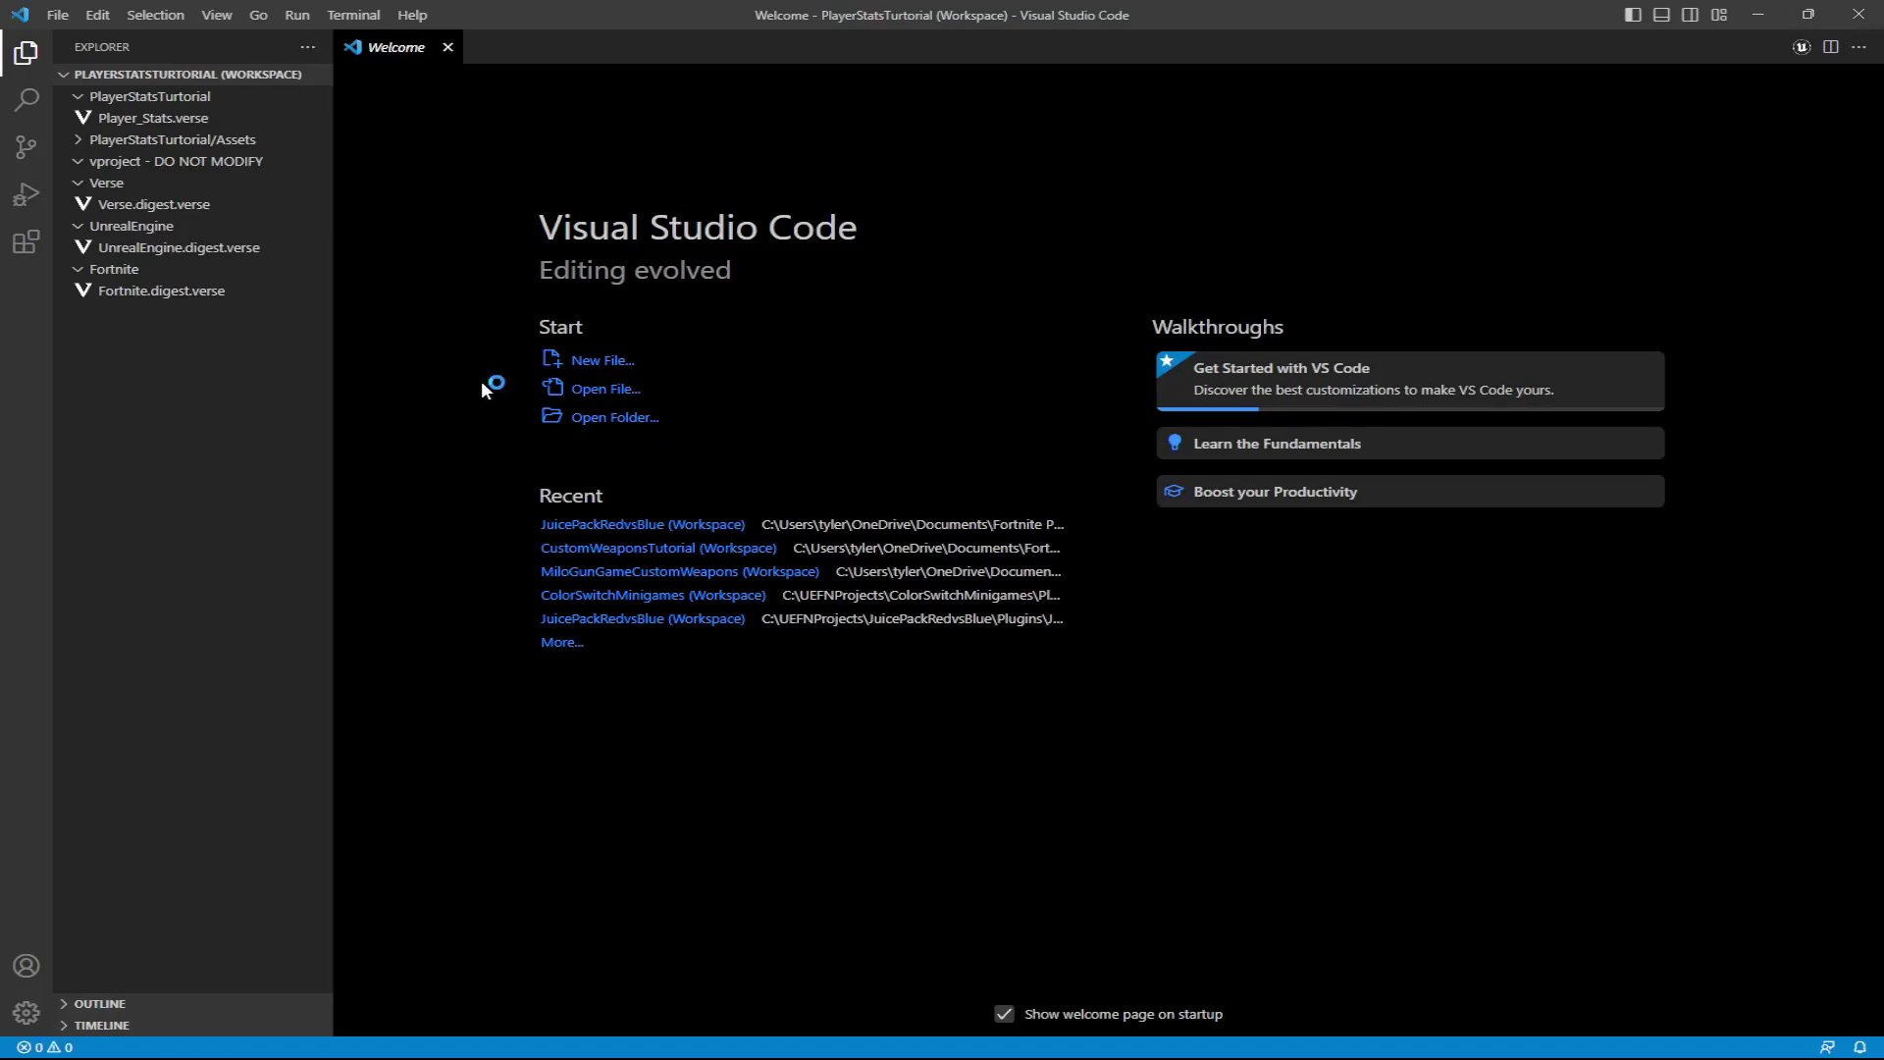
{"action": "left_click", "coordinate": [148, 119]}
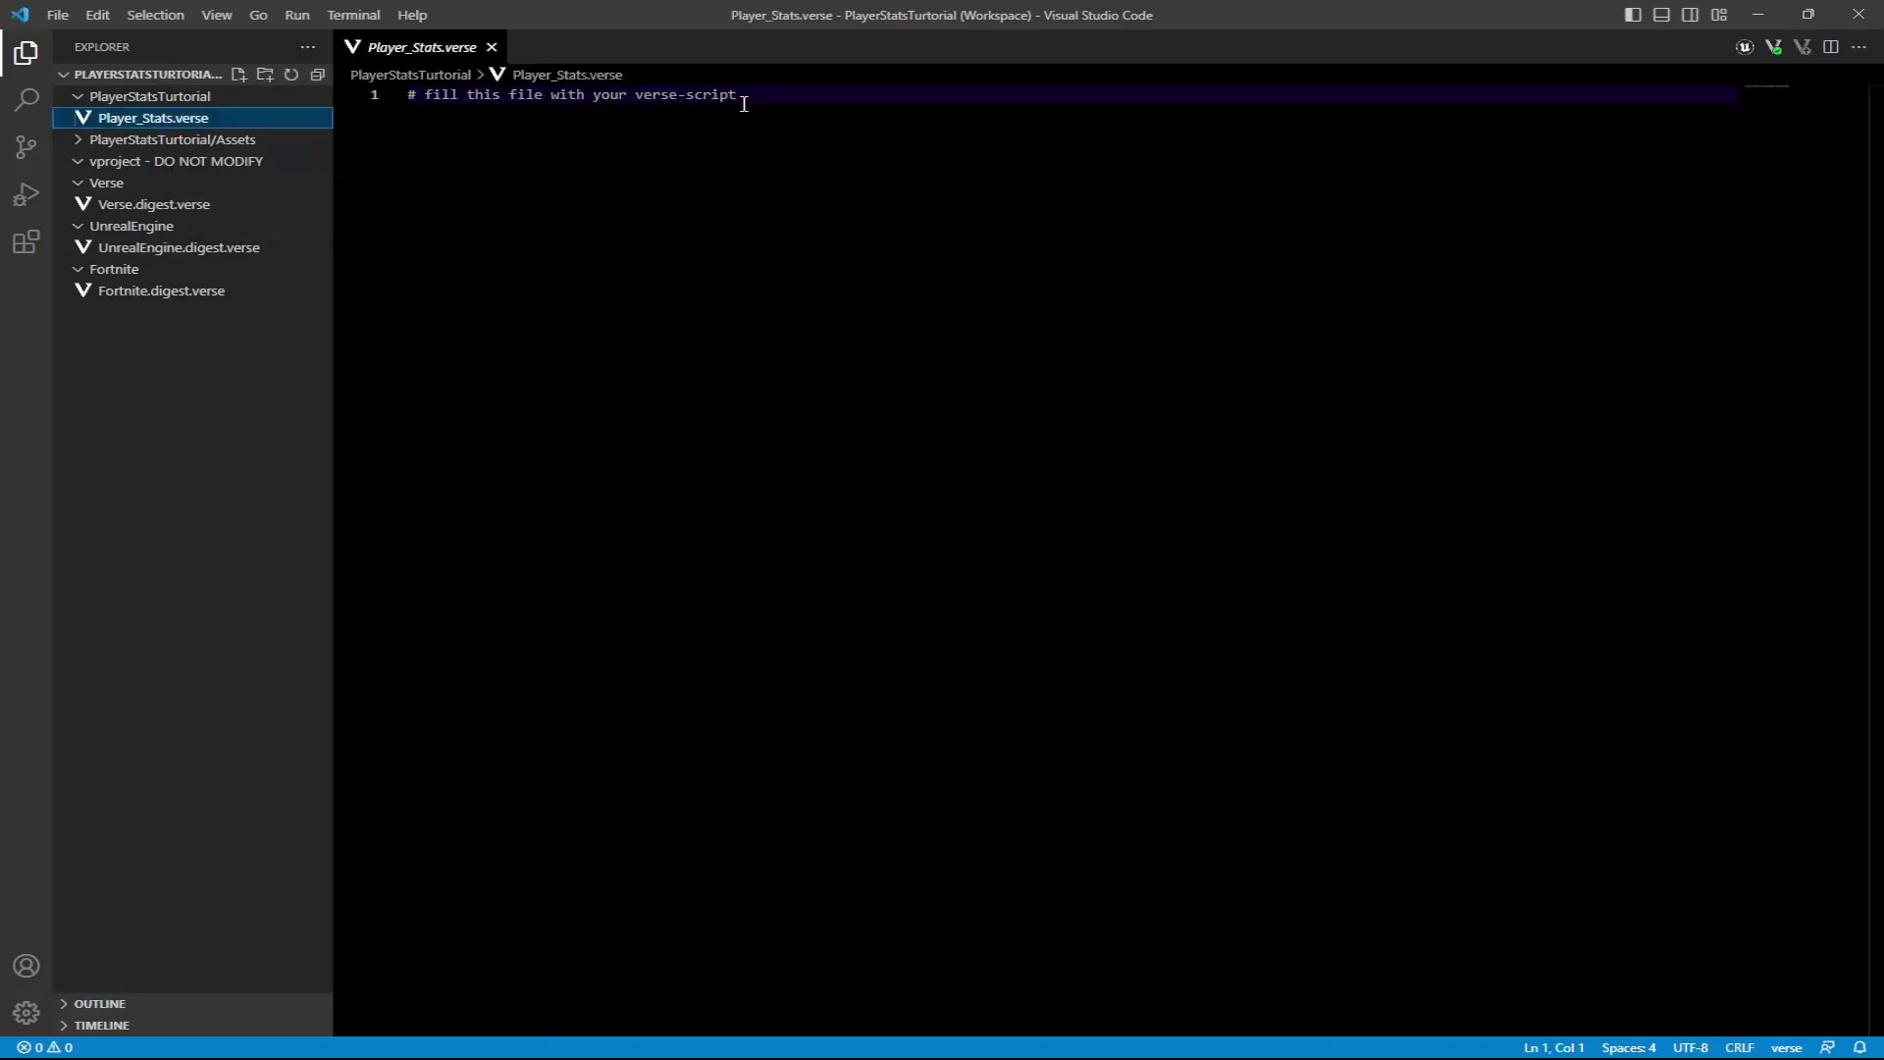
{"action": "left_click_drag", "start_coordinate": [743, 104], "coordinate": [390, 105]}
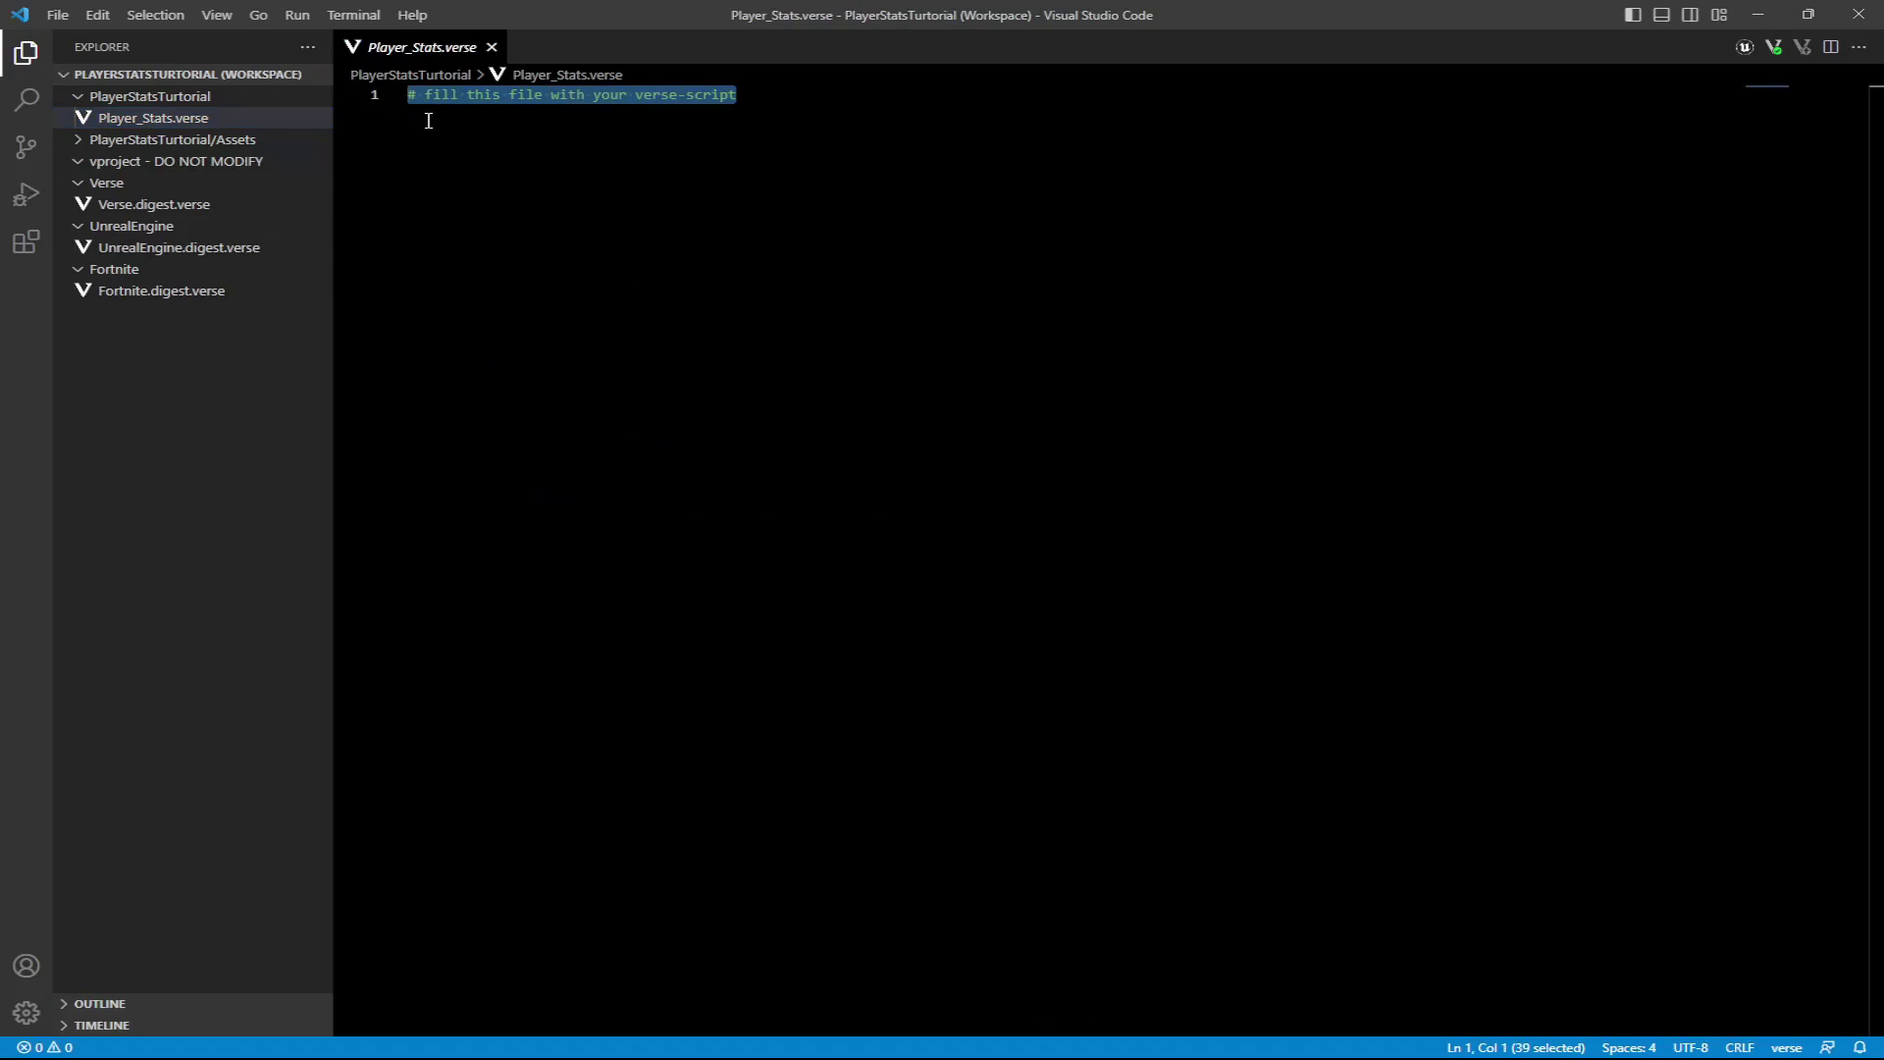
{"action": "key", "text": "ctrl+v"}
{"action": "scroll", "coordinate": [699, 408], "scroll_direction": "up", "scroll_amount": 15}
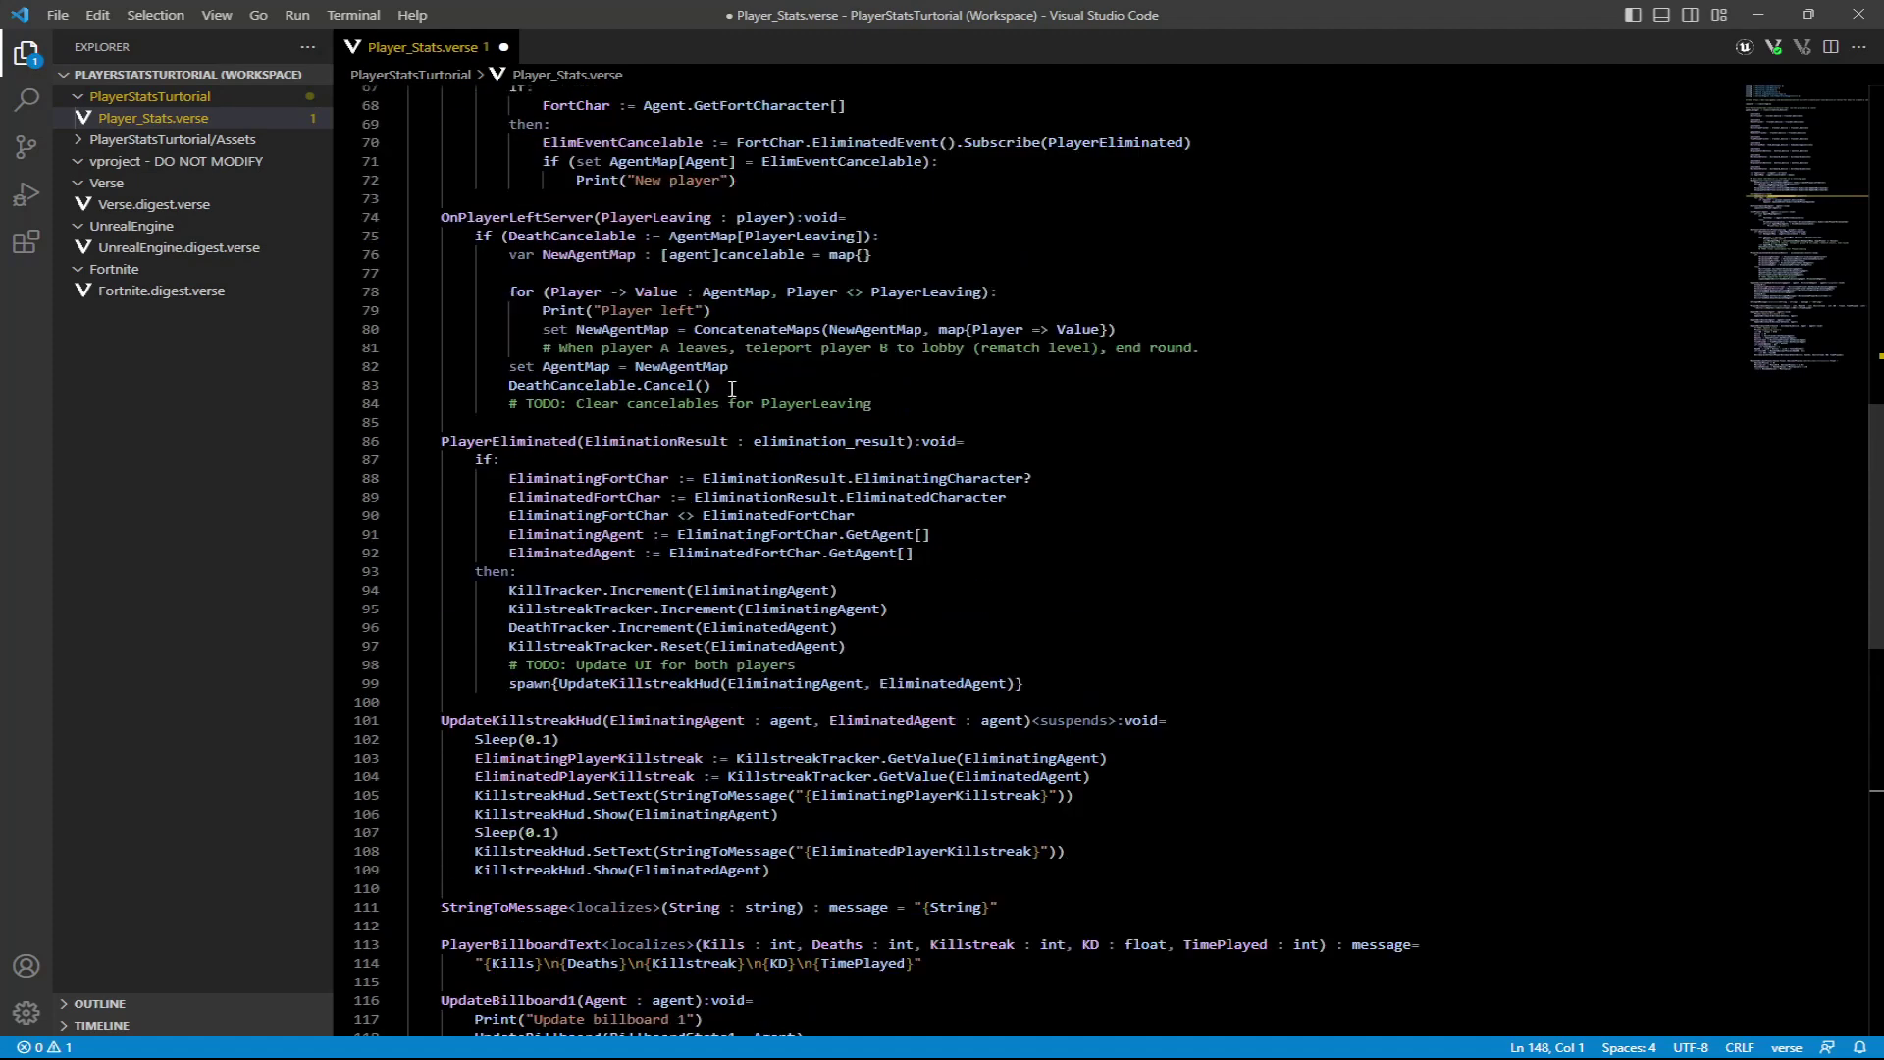
{"action": "scroll", "coordinate": [699, 409], "scroll_direction": "up", "scroll_amount": 13}
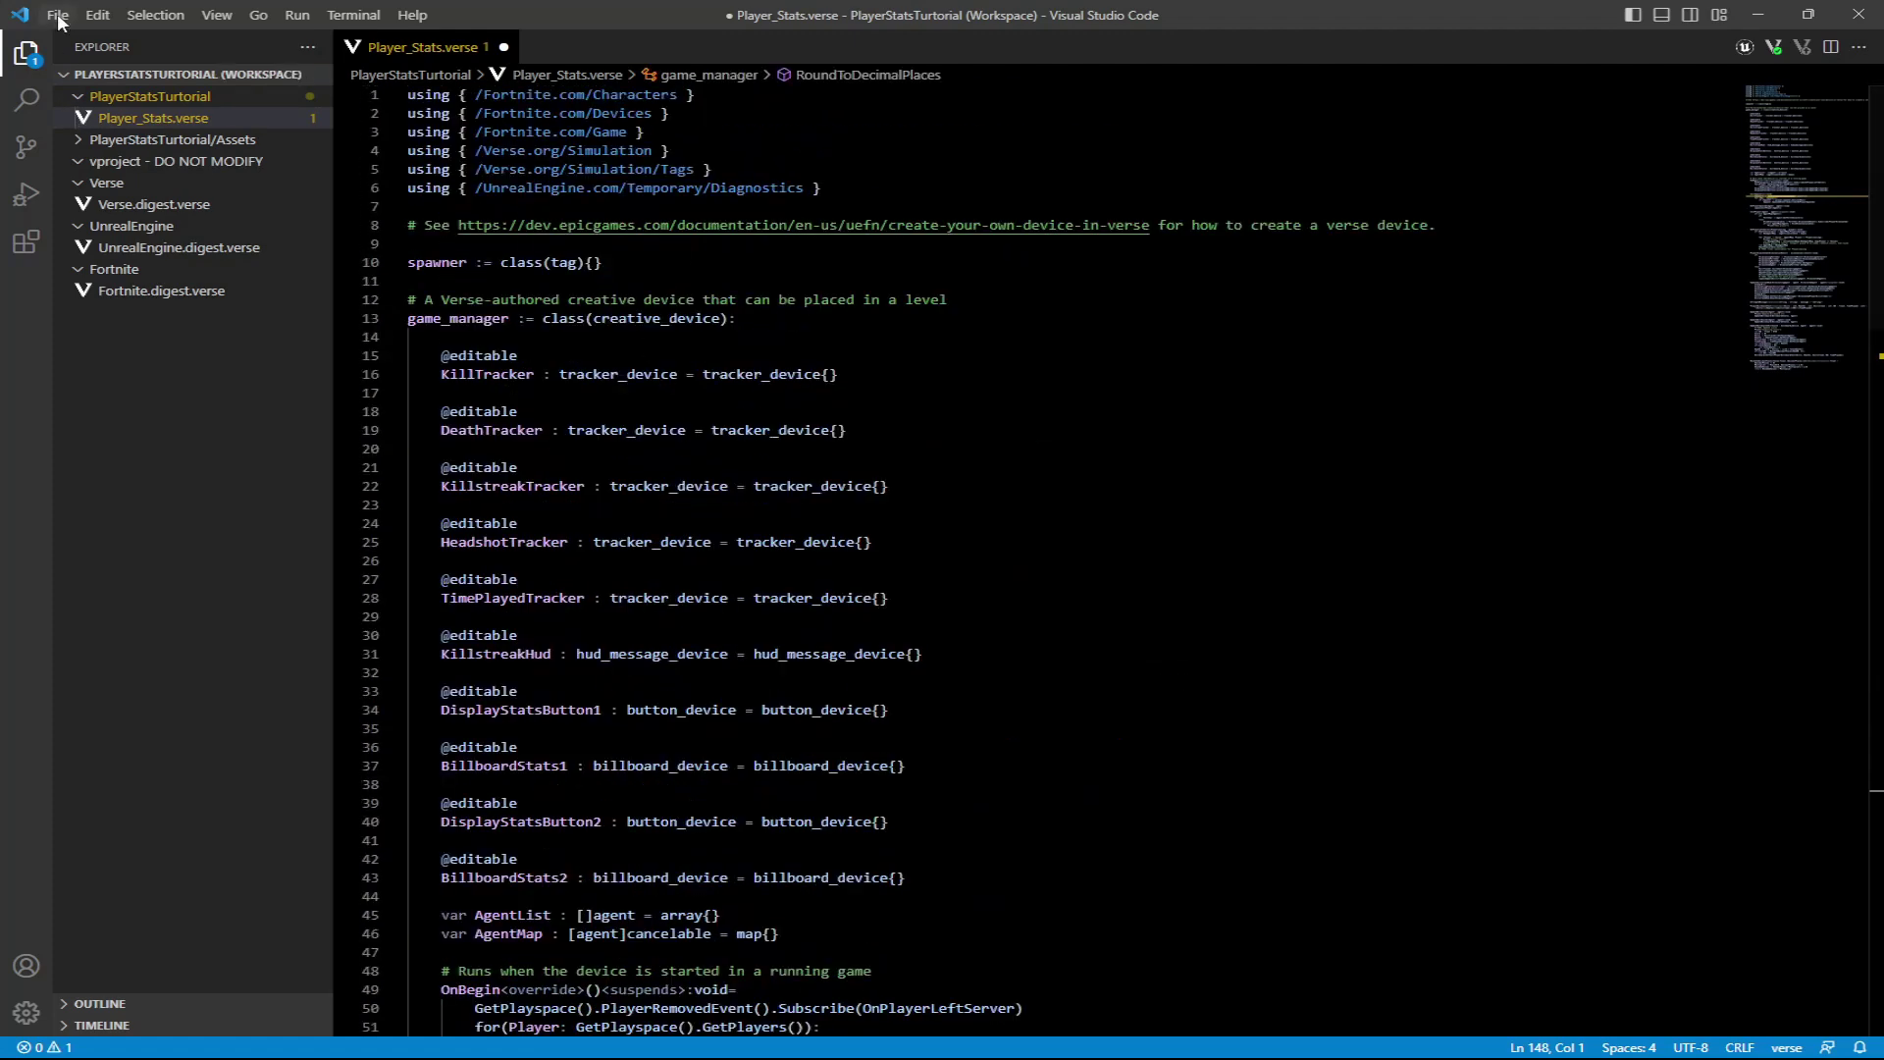
Save Player_Stats.verse, close Visual Studio Code and build the Verse code in Unreal Editor.
{"action": "left_click", "coordinate": [58, 15]}
{"action": "left_click", "coordinate": [115, 332]}
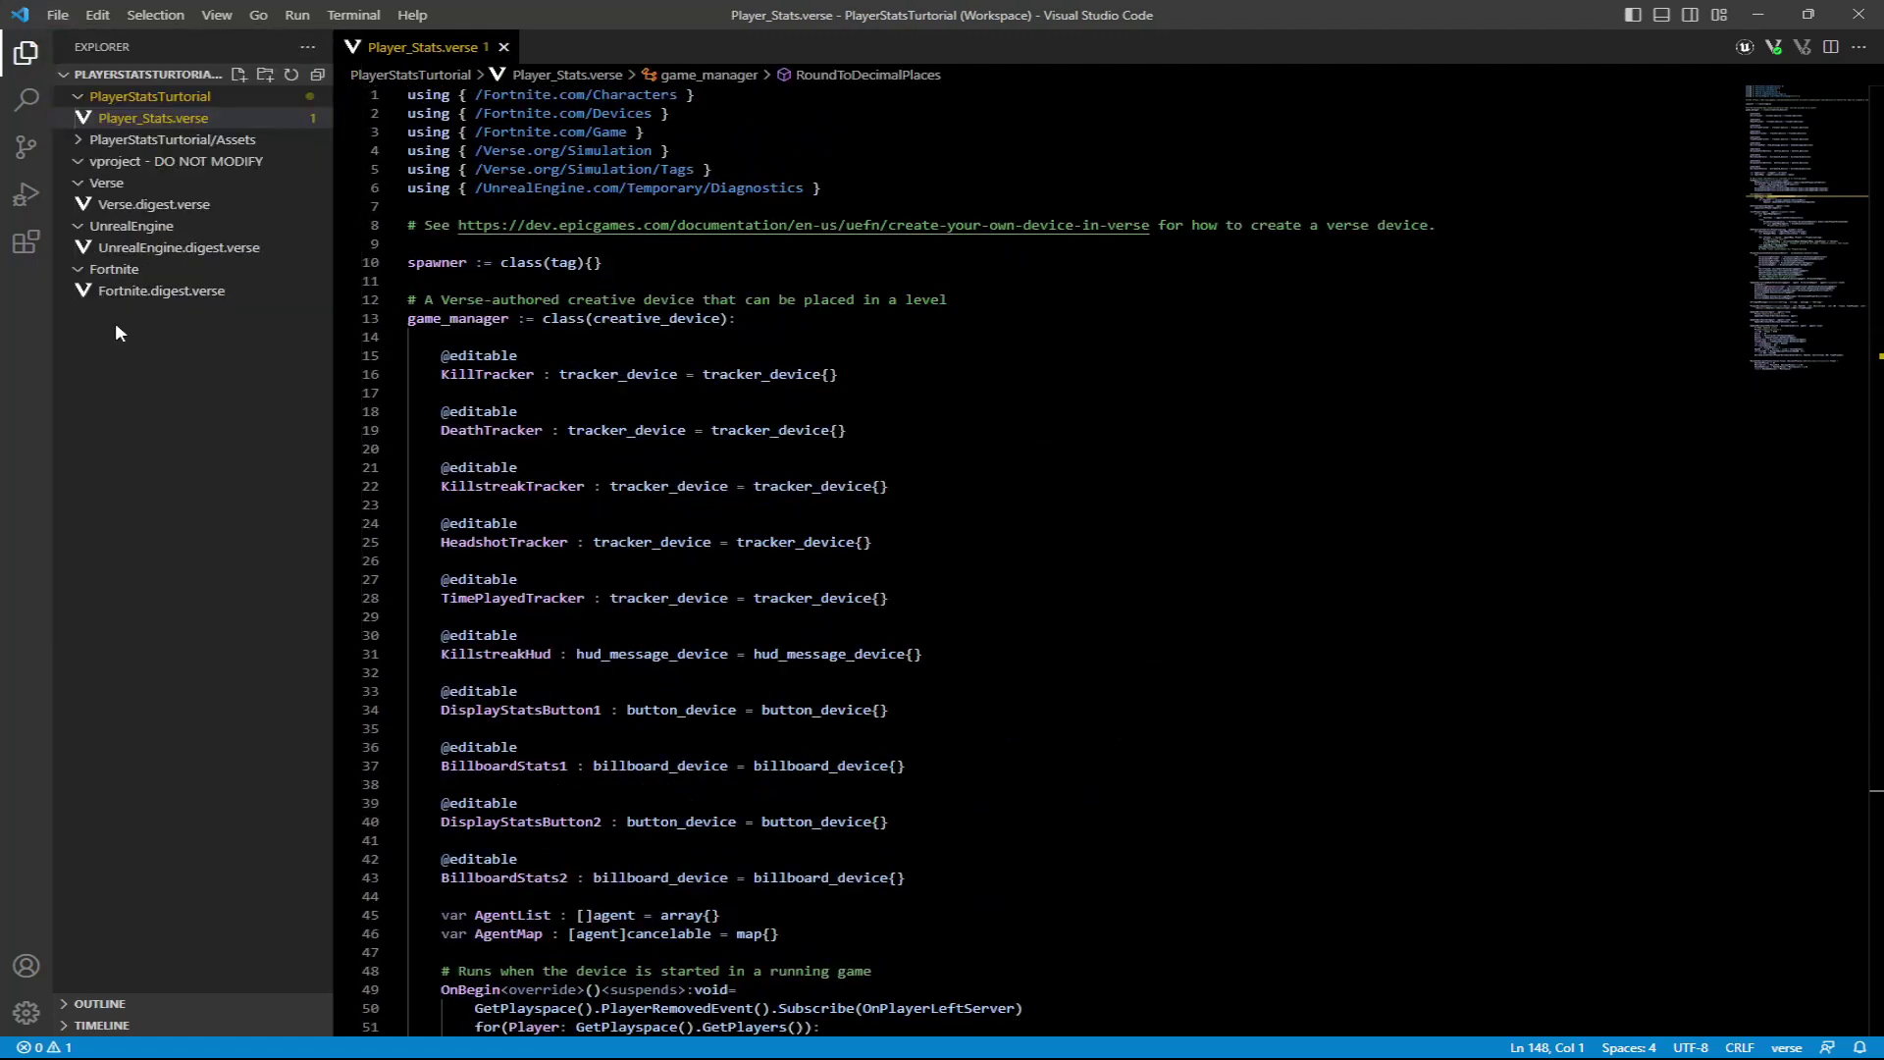
{"action": "left_click", "coordinate": [1857, 23]}
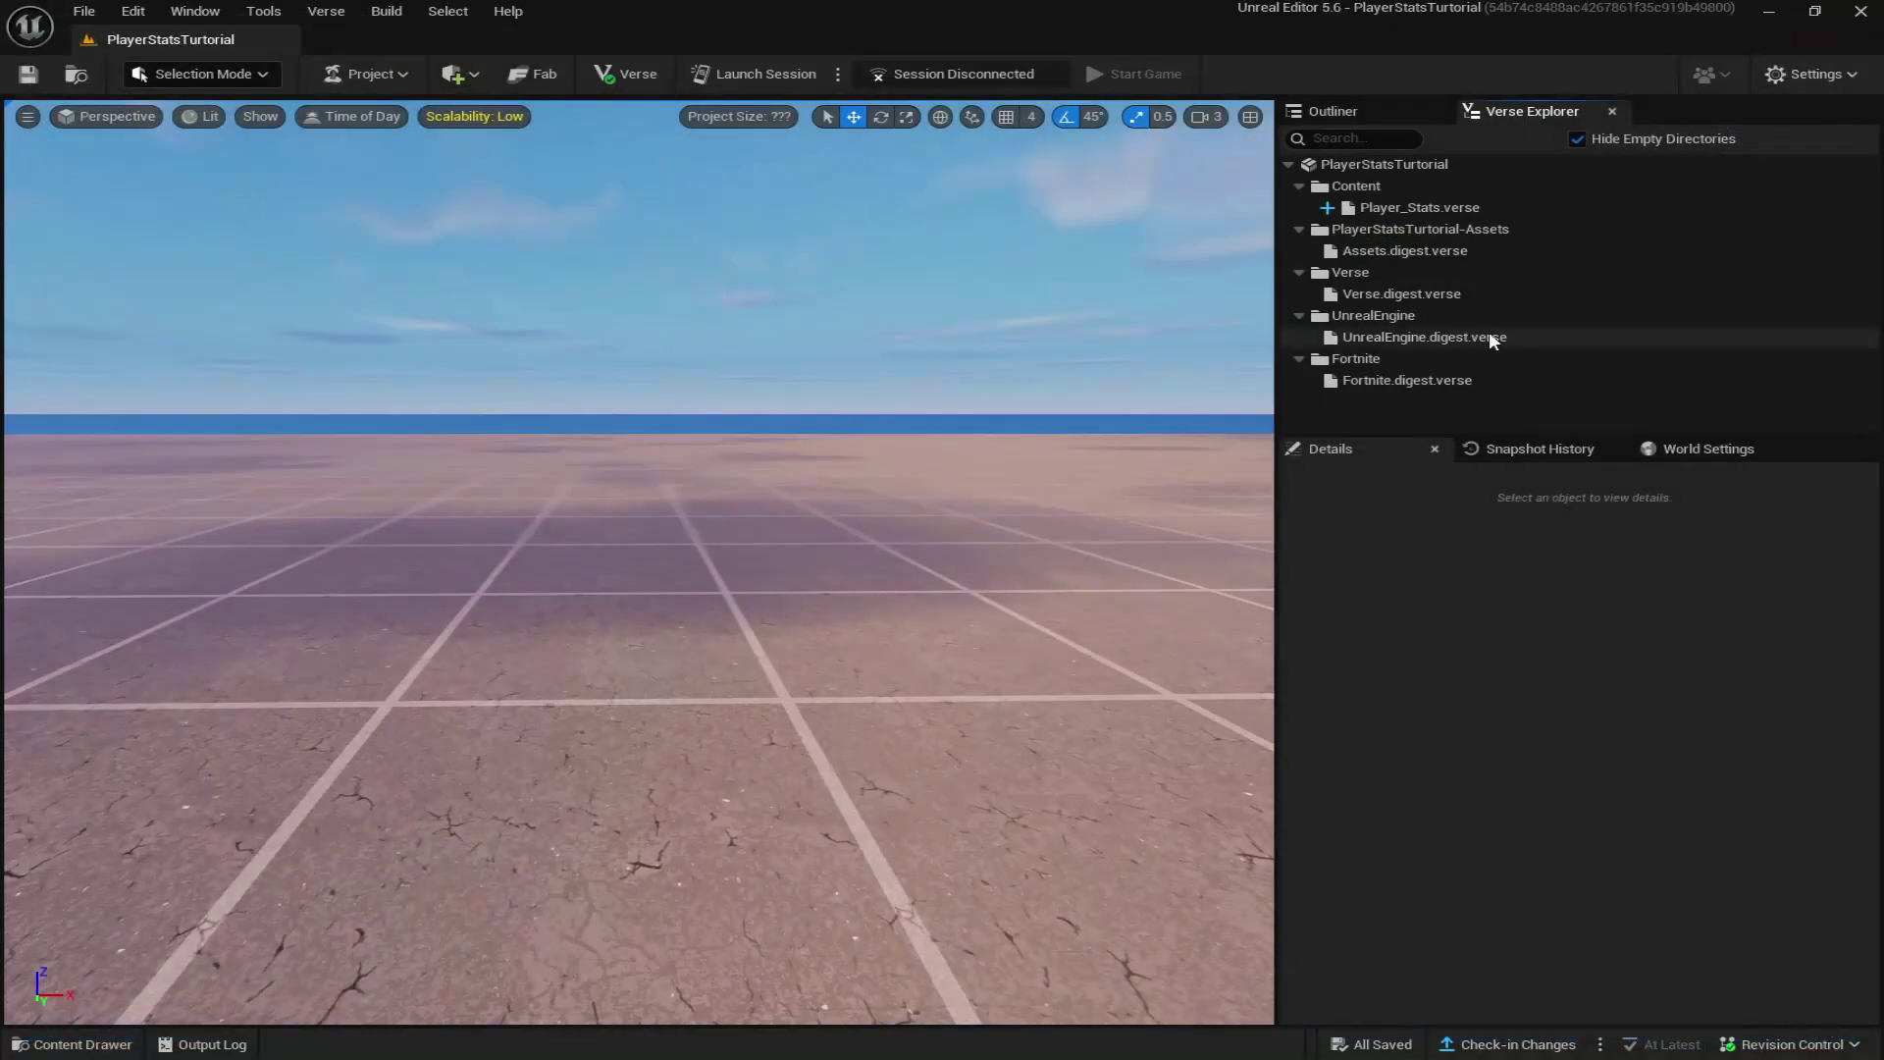
{"action": "left_click", "coordinate": [324, 12]}
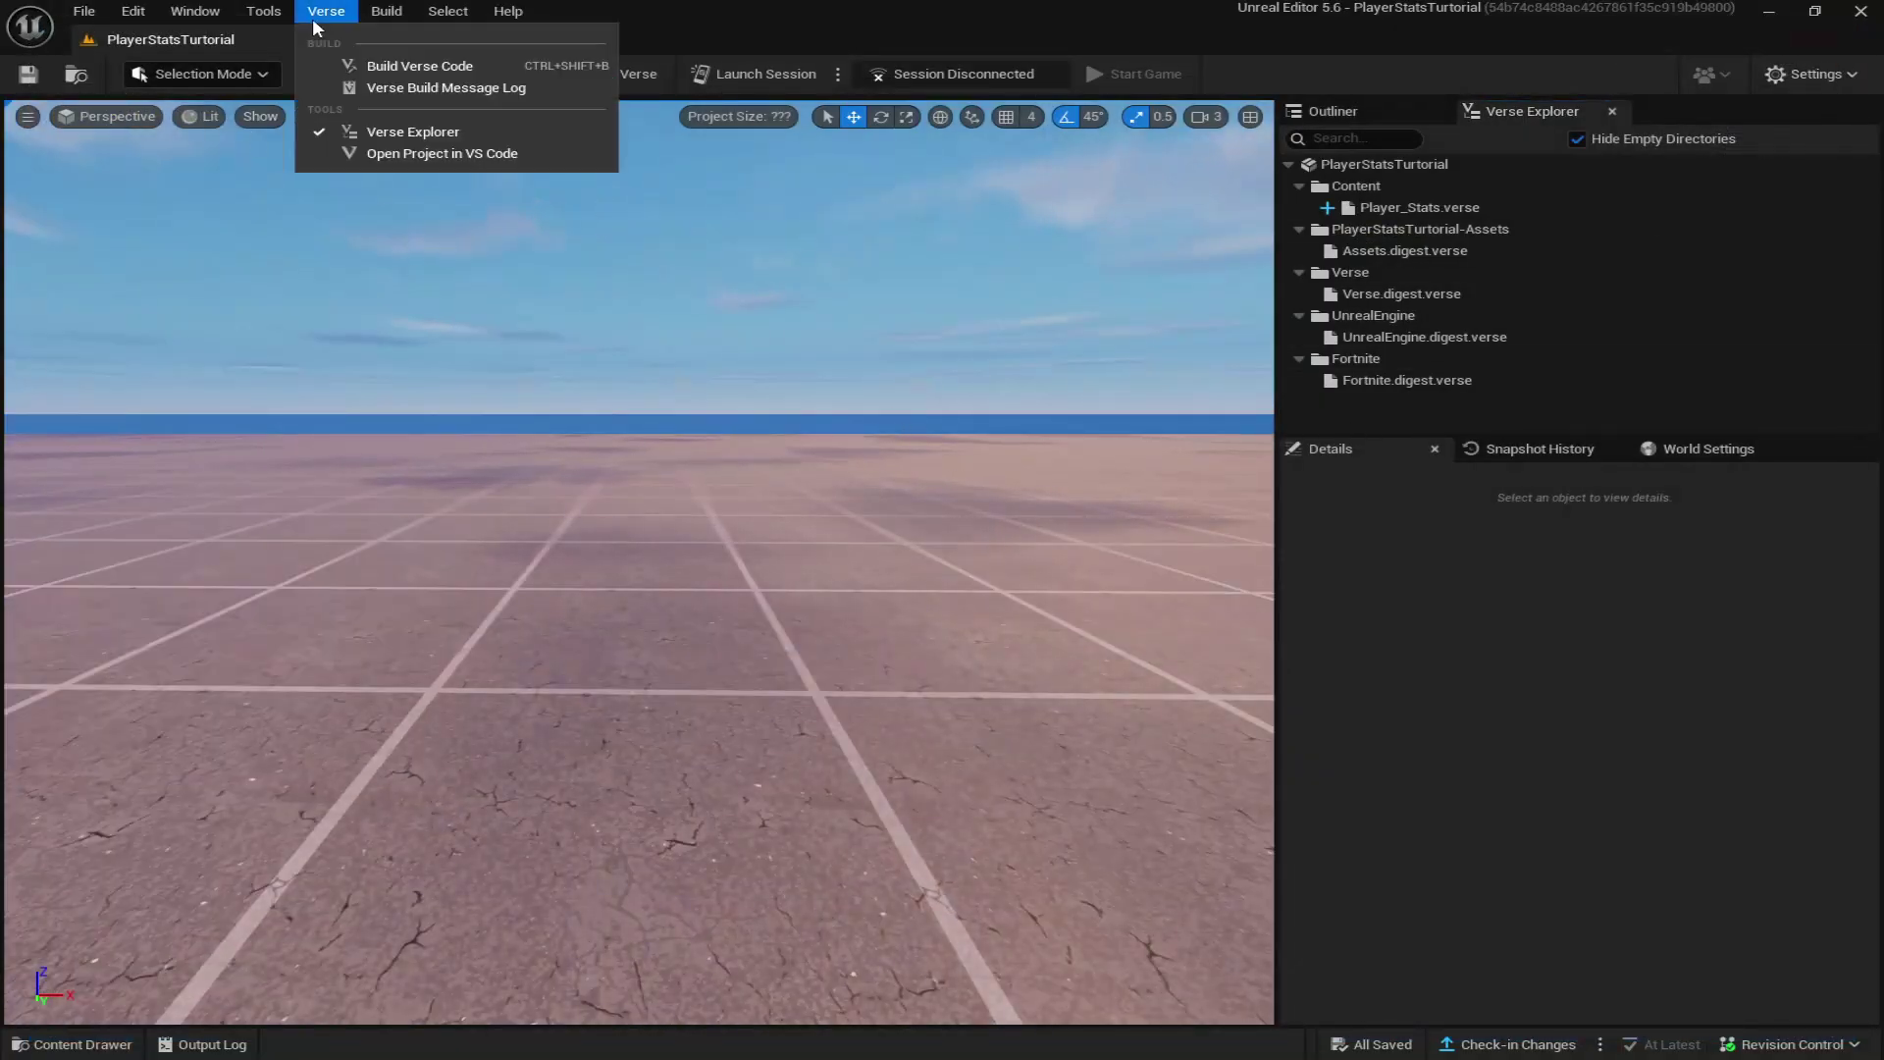
{"action": "left_click", "coordinate": [379, 65]}
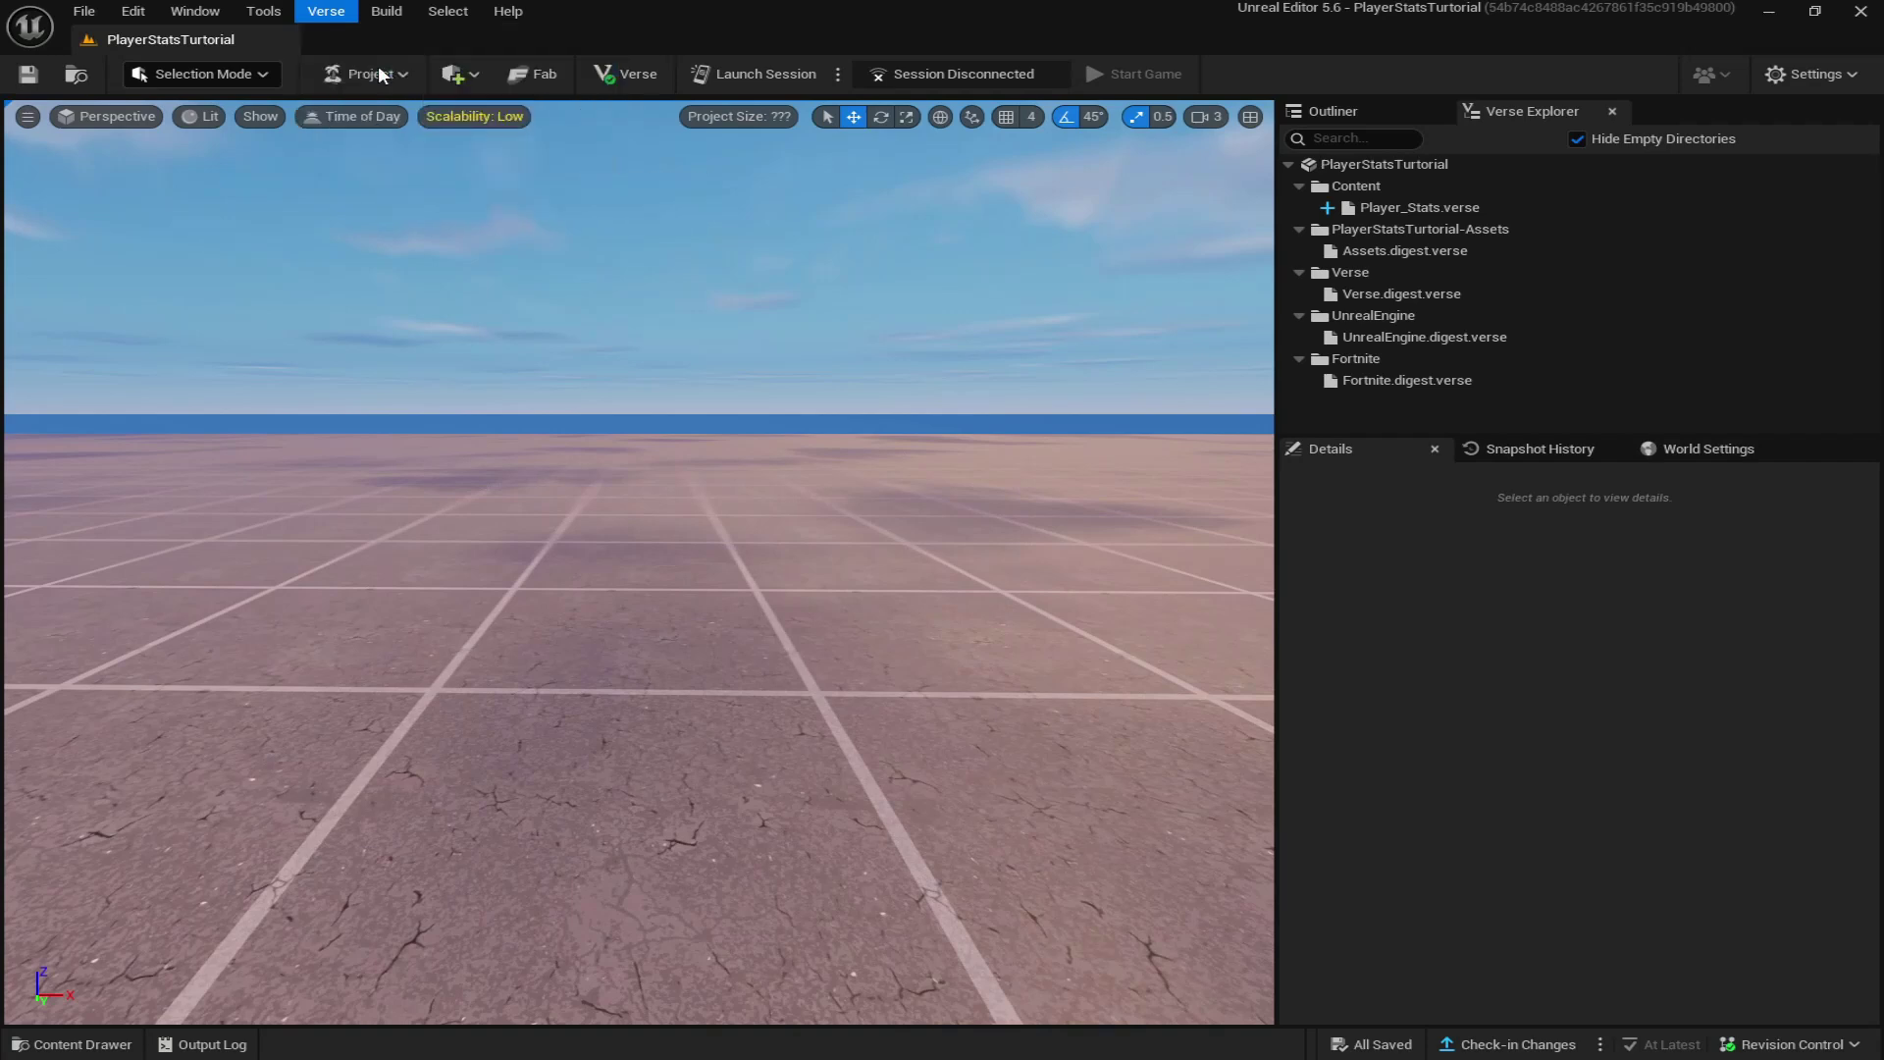
Place the game_manager Verse device from the project content on the ground in the level.
{"action": "left_click_drag", "start_coordinate": [630, 471], "coordinate": [648, 481]}
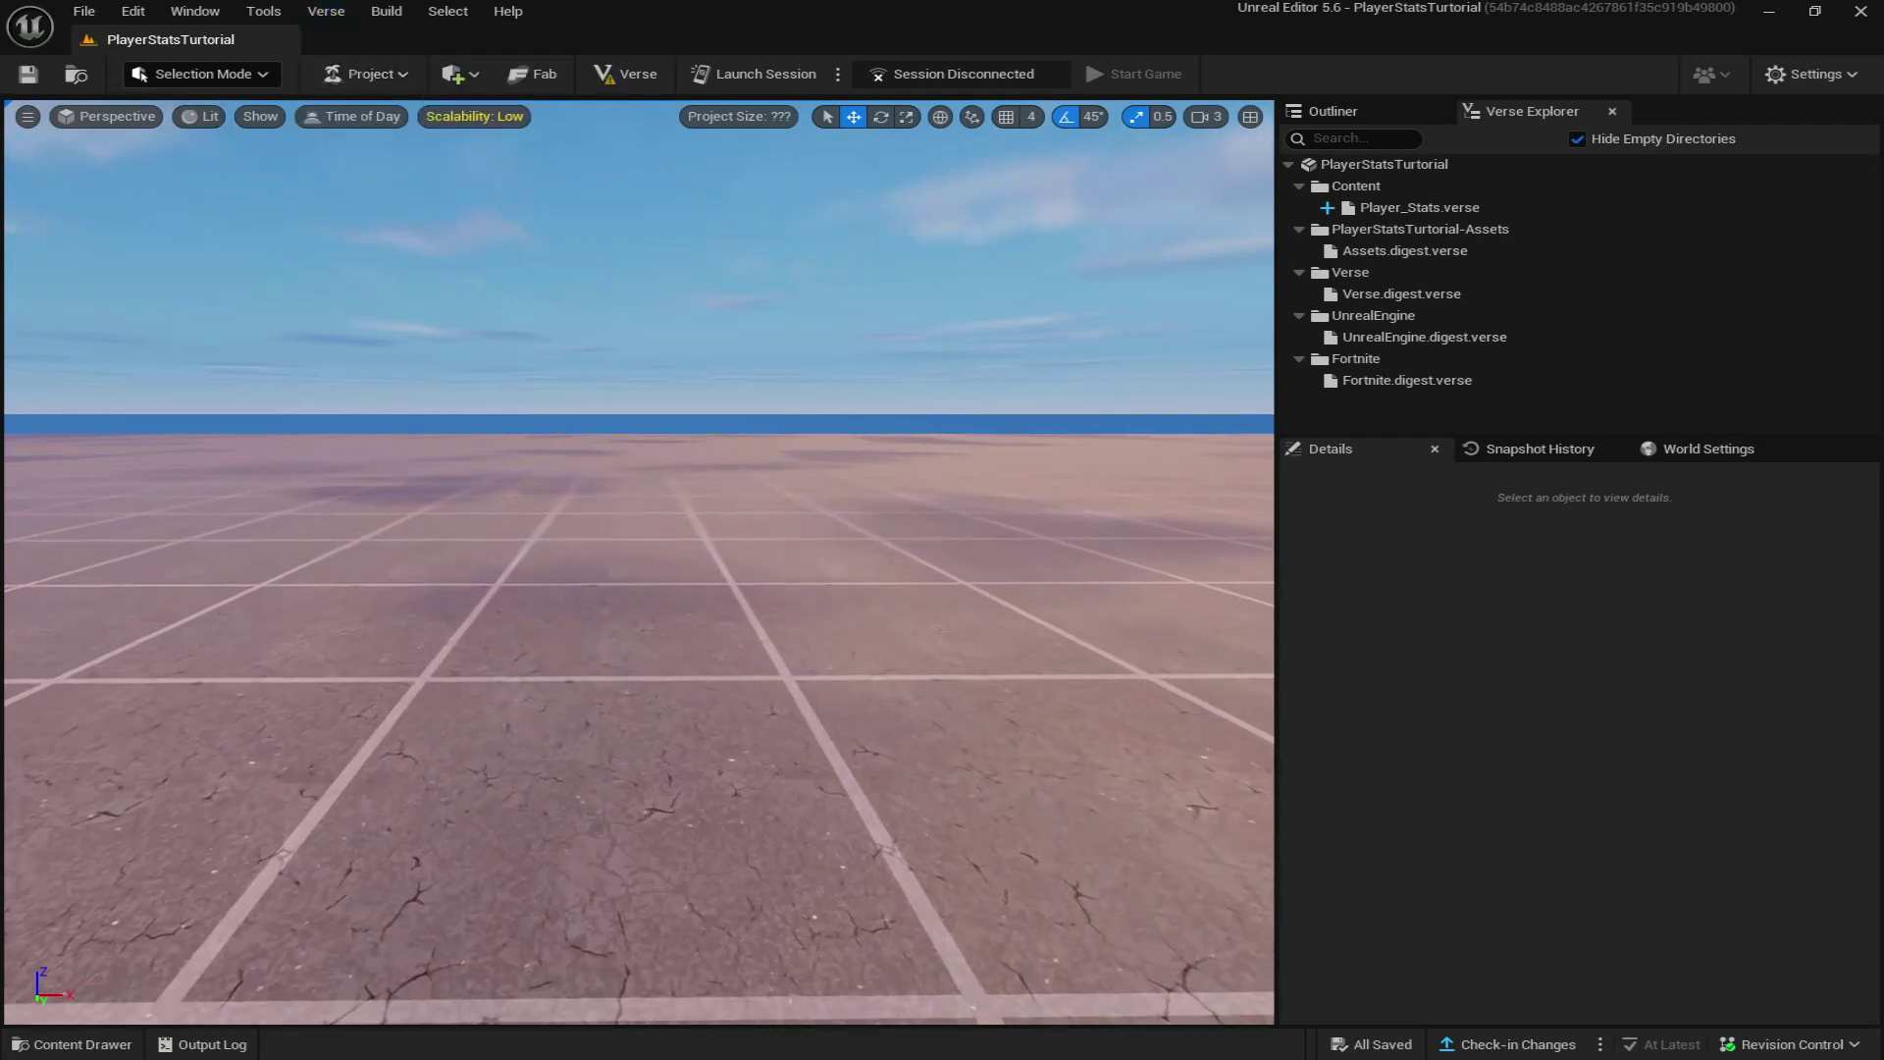
{"action": "left_click", "coordinate": [78, 1044]}
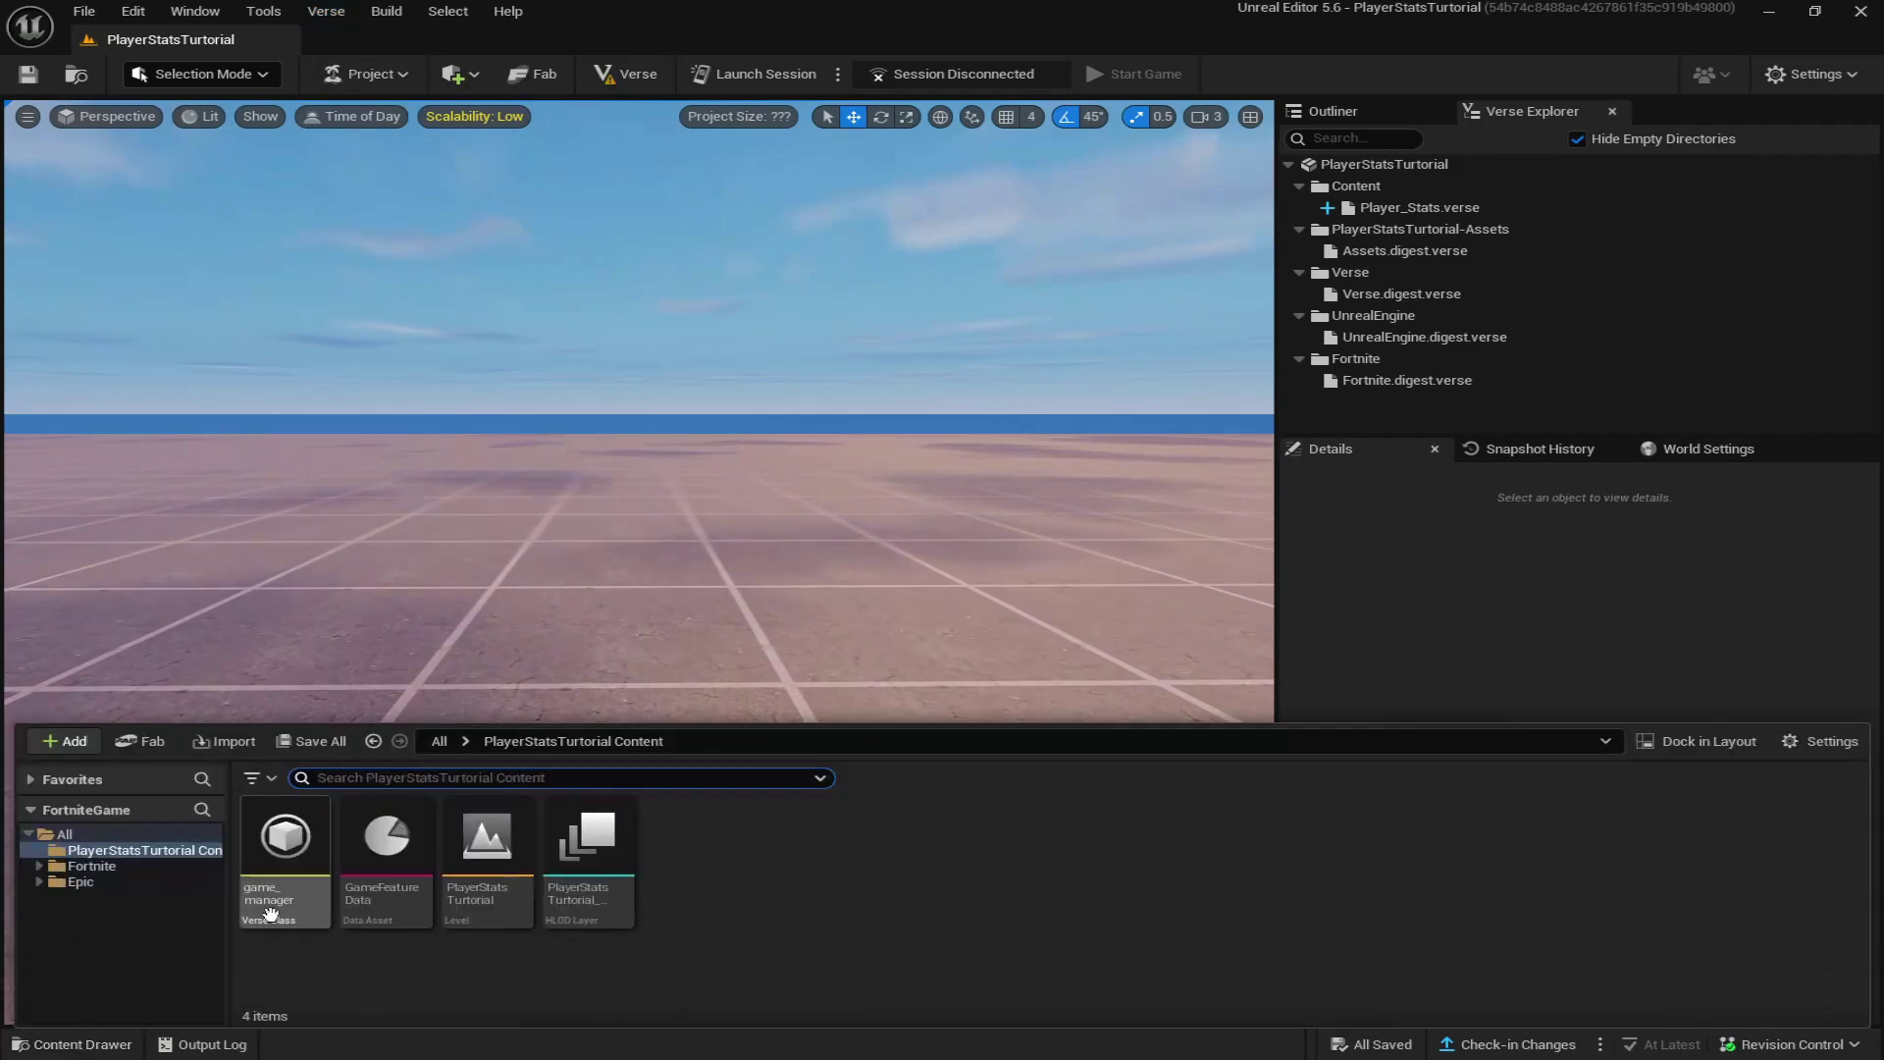
{"action": "left_click_drag", "start_coordinate": [264, 897], "coordinate": [647, 821]}
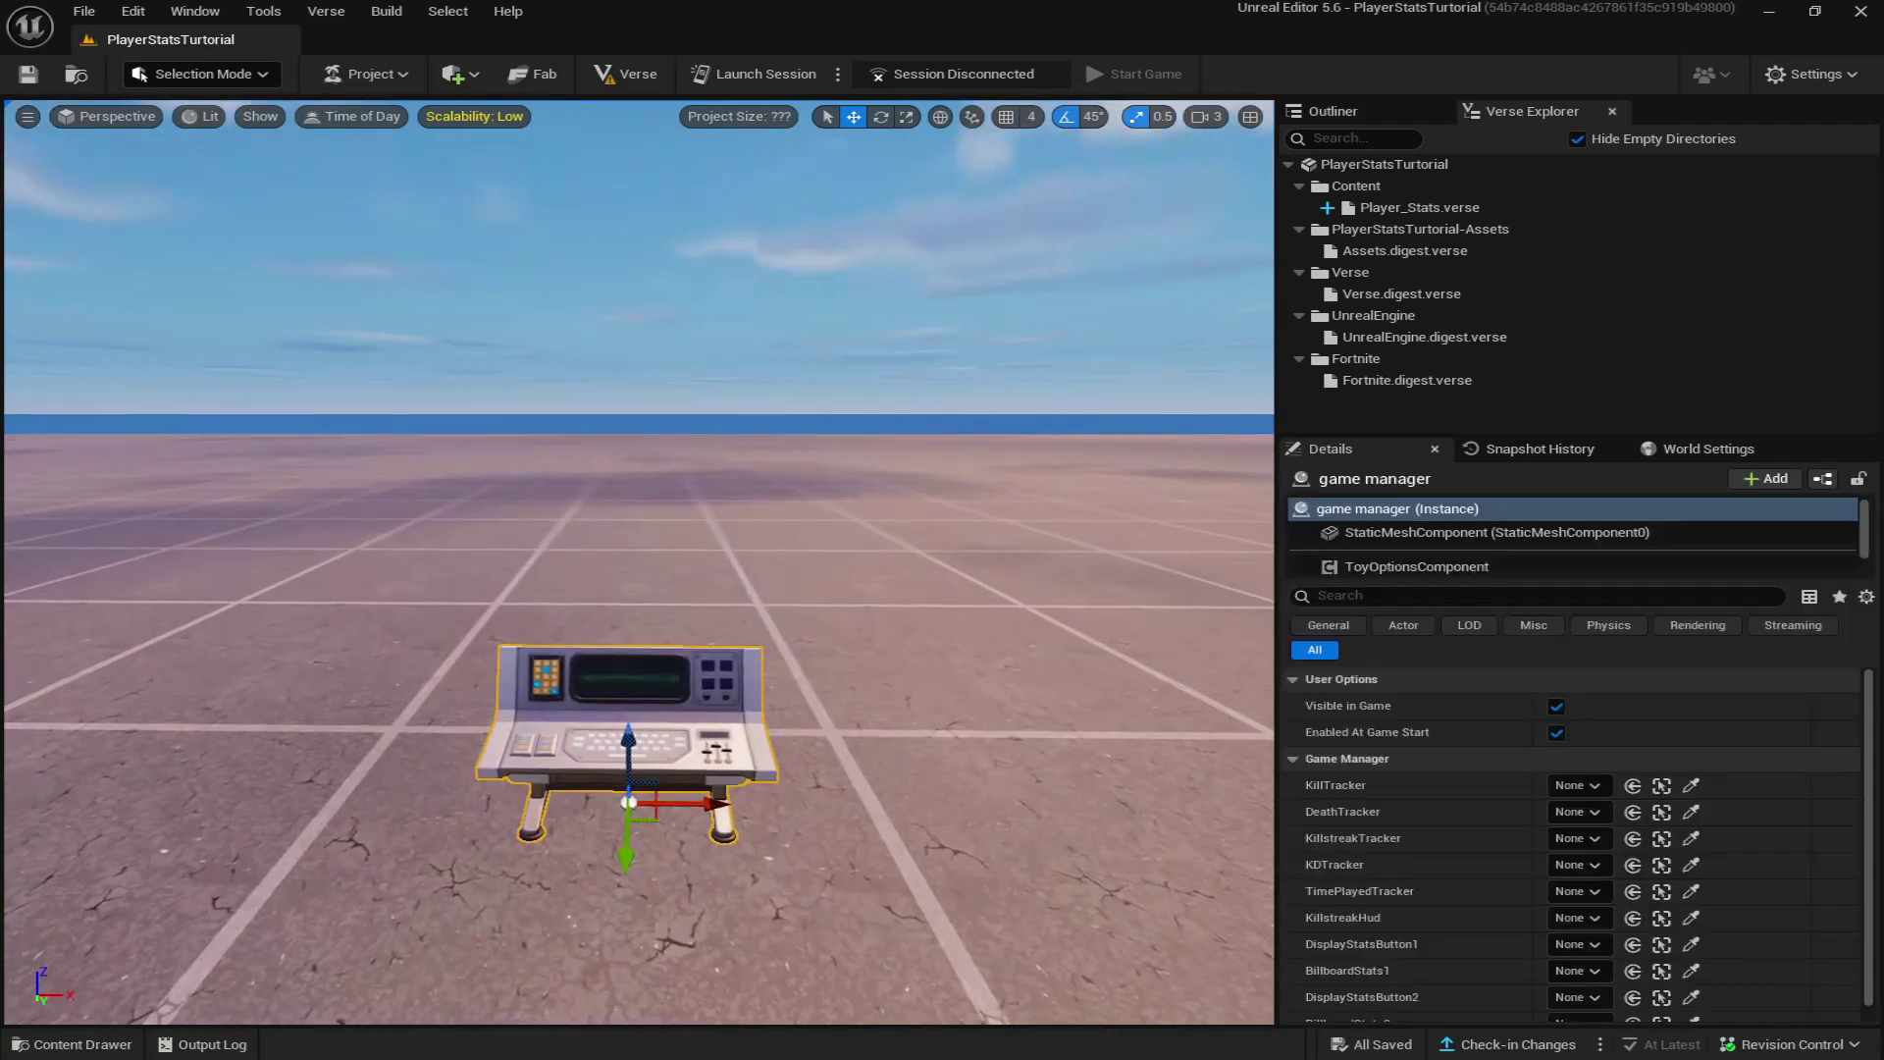
{"action": "scroll", "coordinate": [1372, 832], "scroll_direction": "down", "scroll_amount": 1}
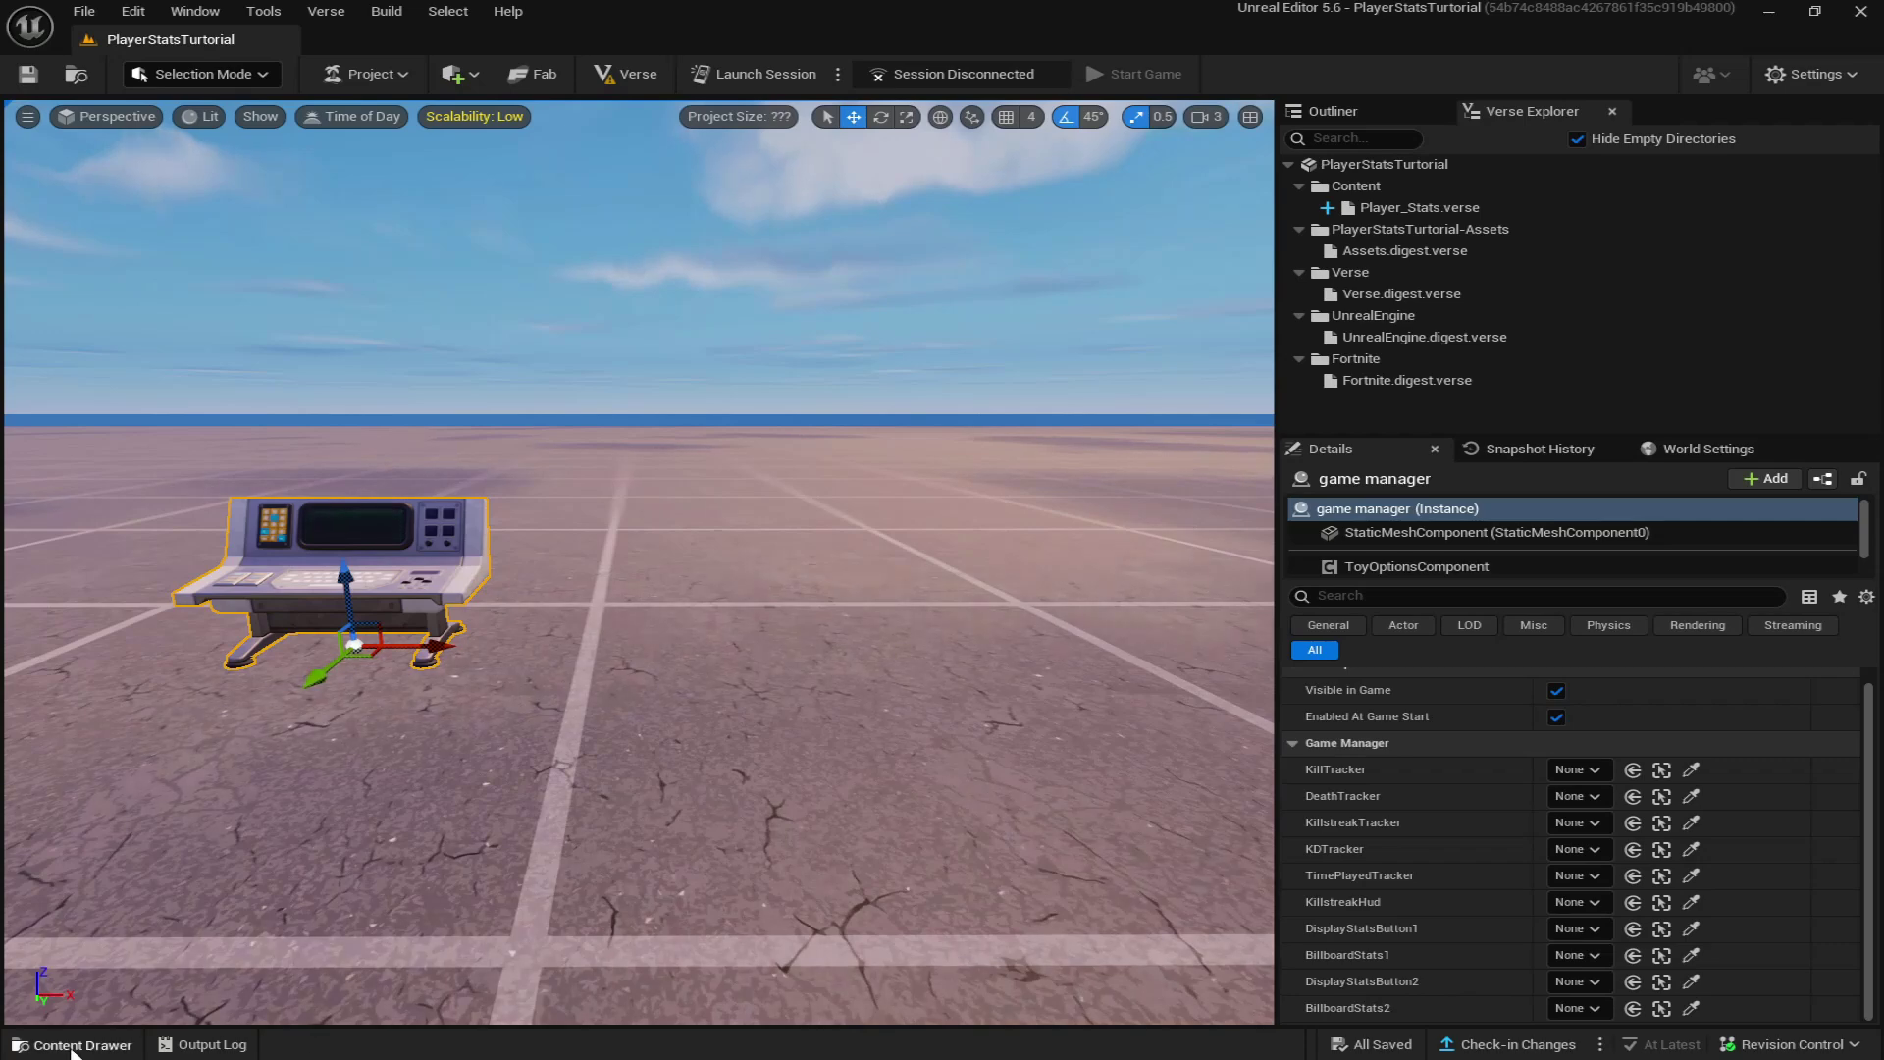
Find the Tracker device in the Fortnite content by searching for "tracker", place one beside the game manager and select it.
{"action": "left_click", "coordinate": [71, 1044]}
{"action": "left_click", "coordinate": [91, 866]}
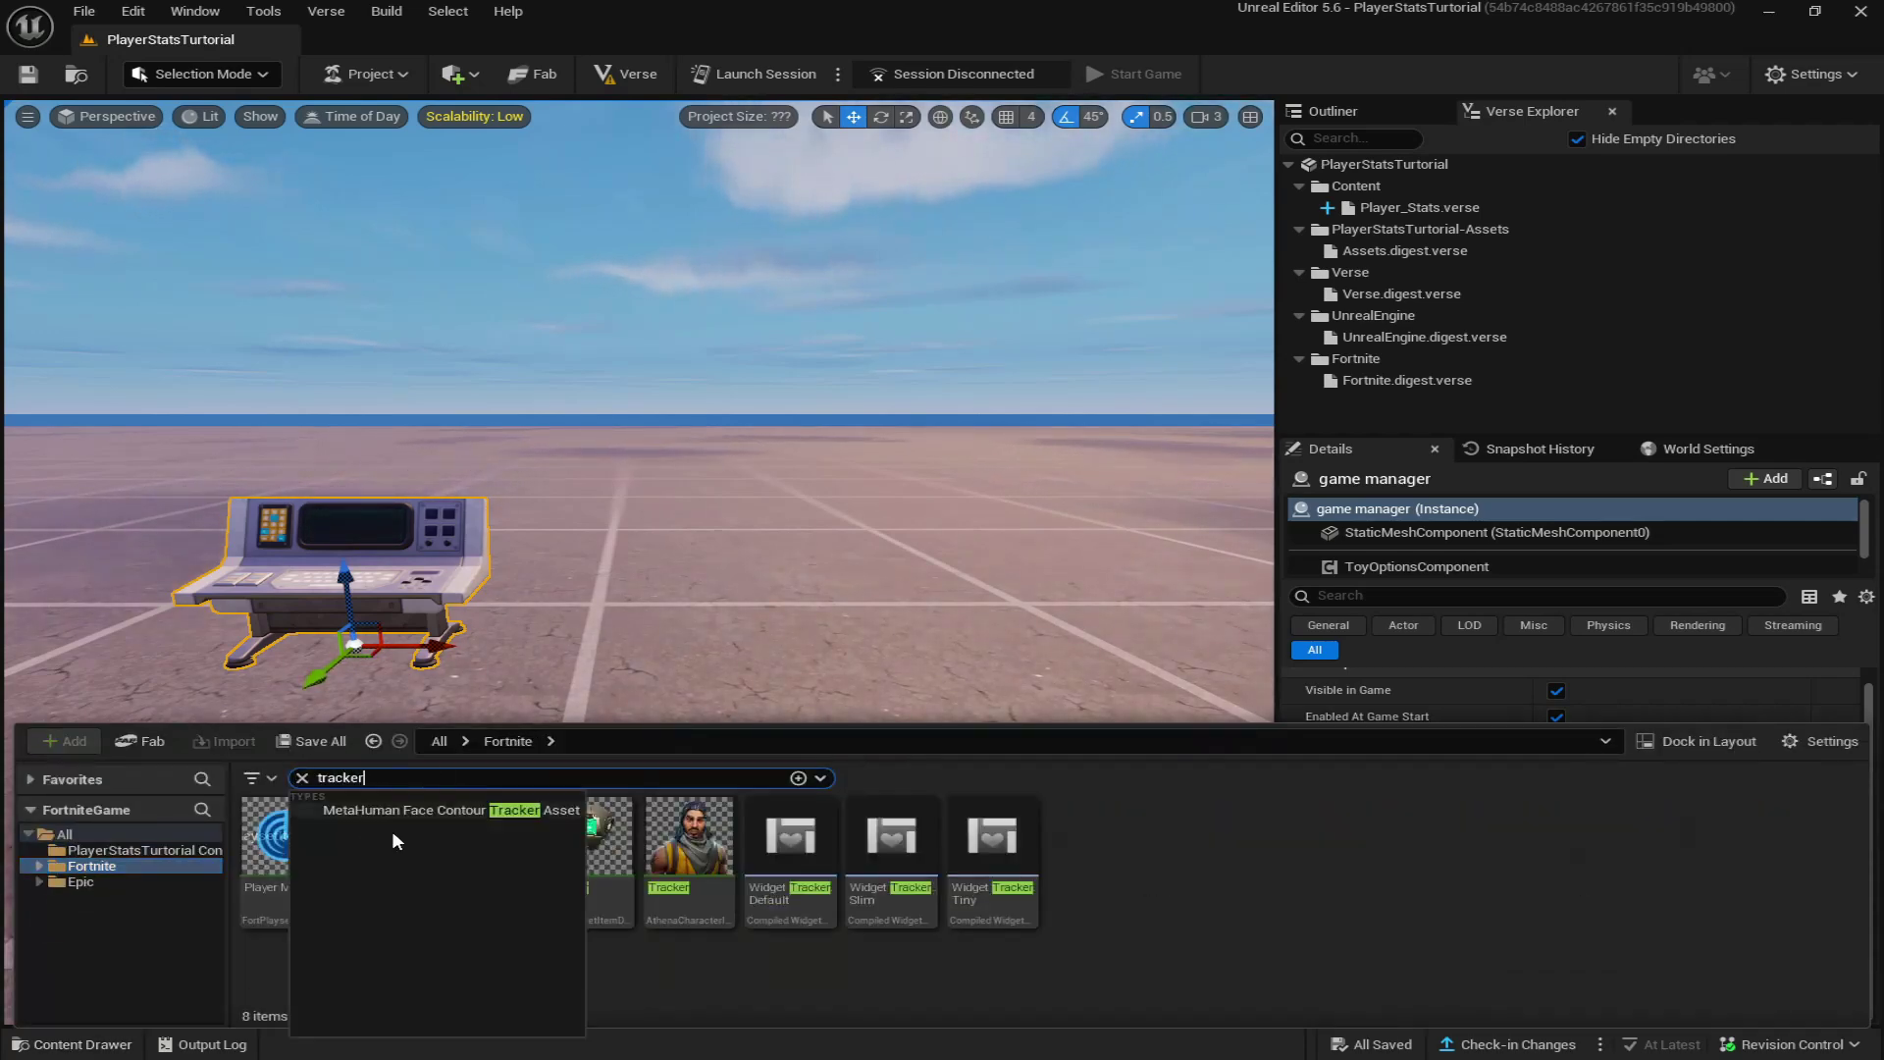
{"action": "left_click_drag", "start_coordinate": [587, 854], "coordinate": [732, 652]}
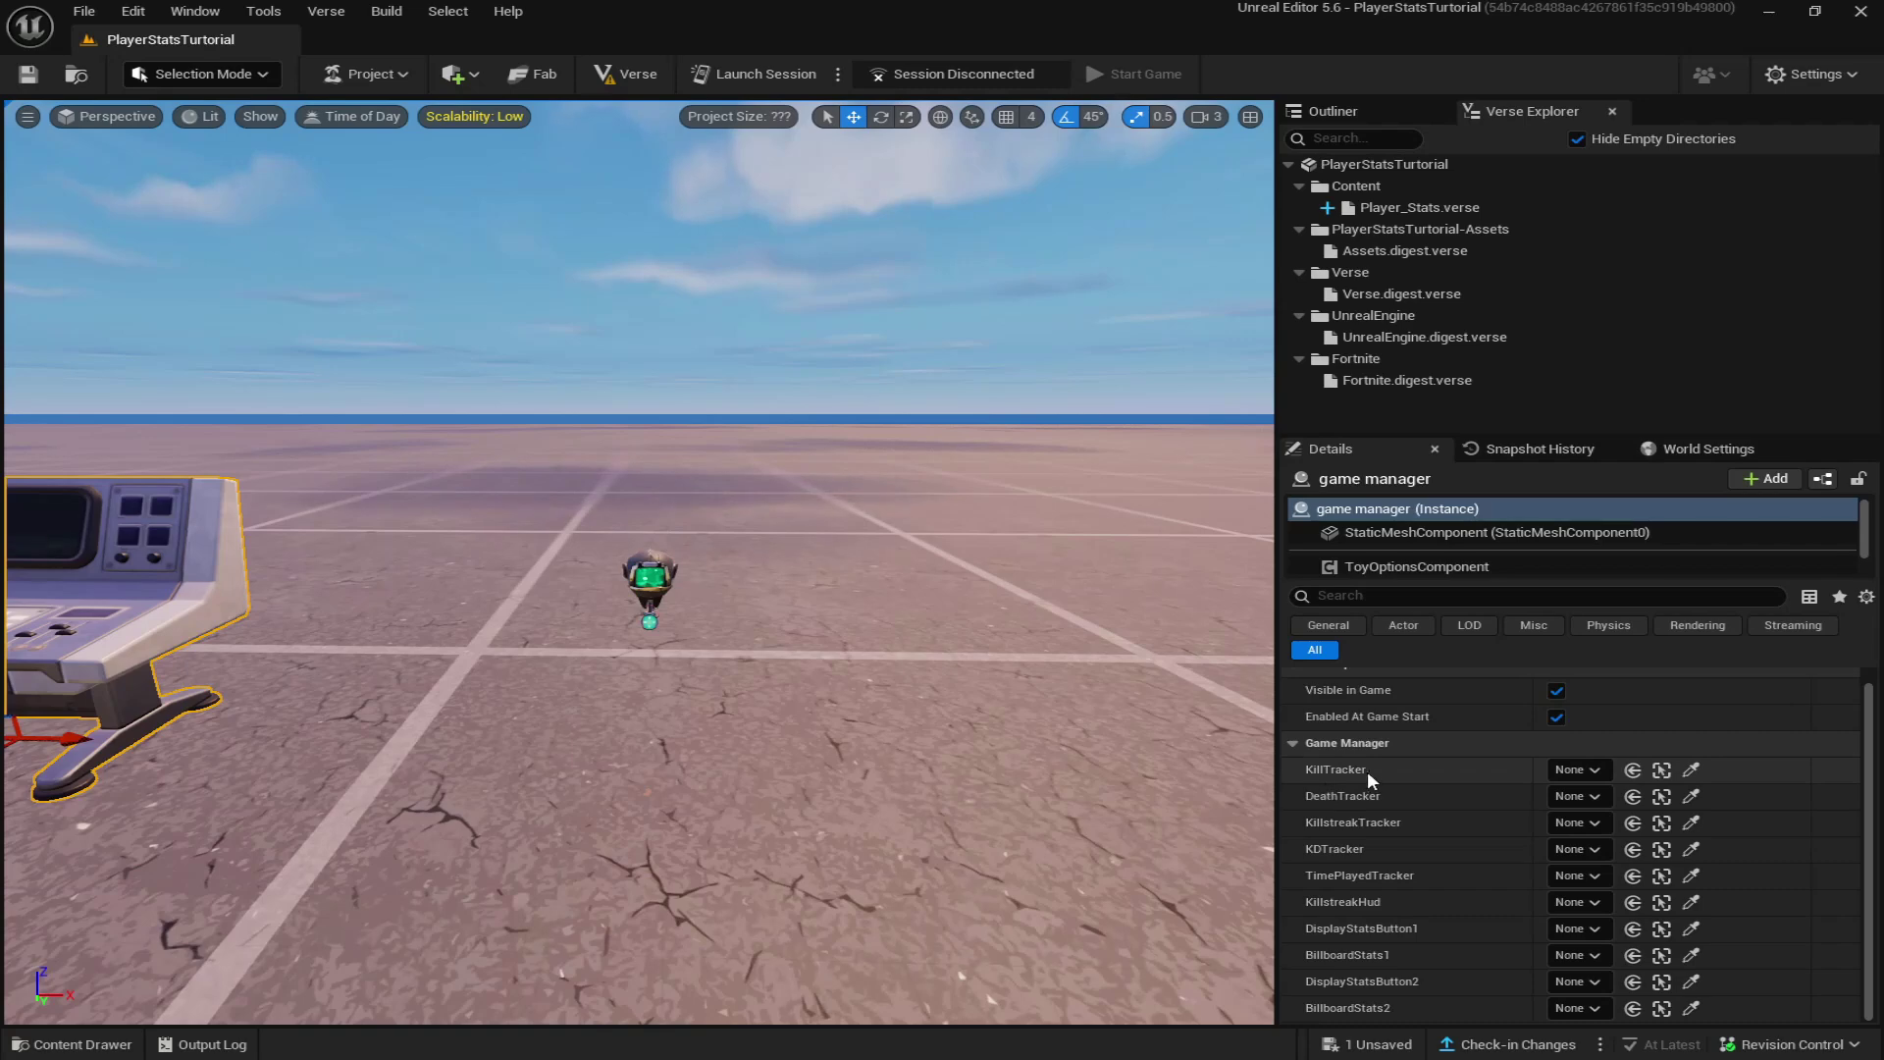
{"action": "left_click", "coordinate": [646, 584]}
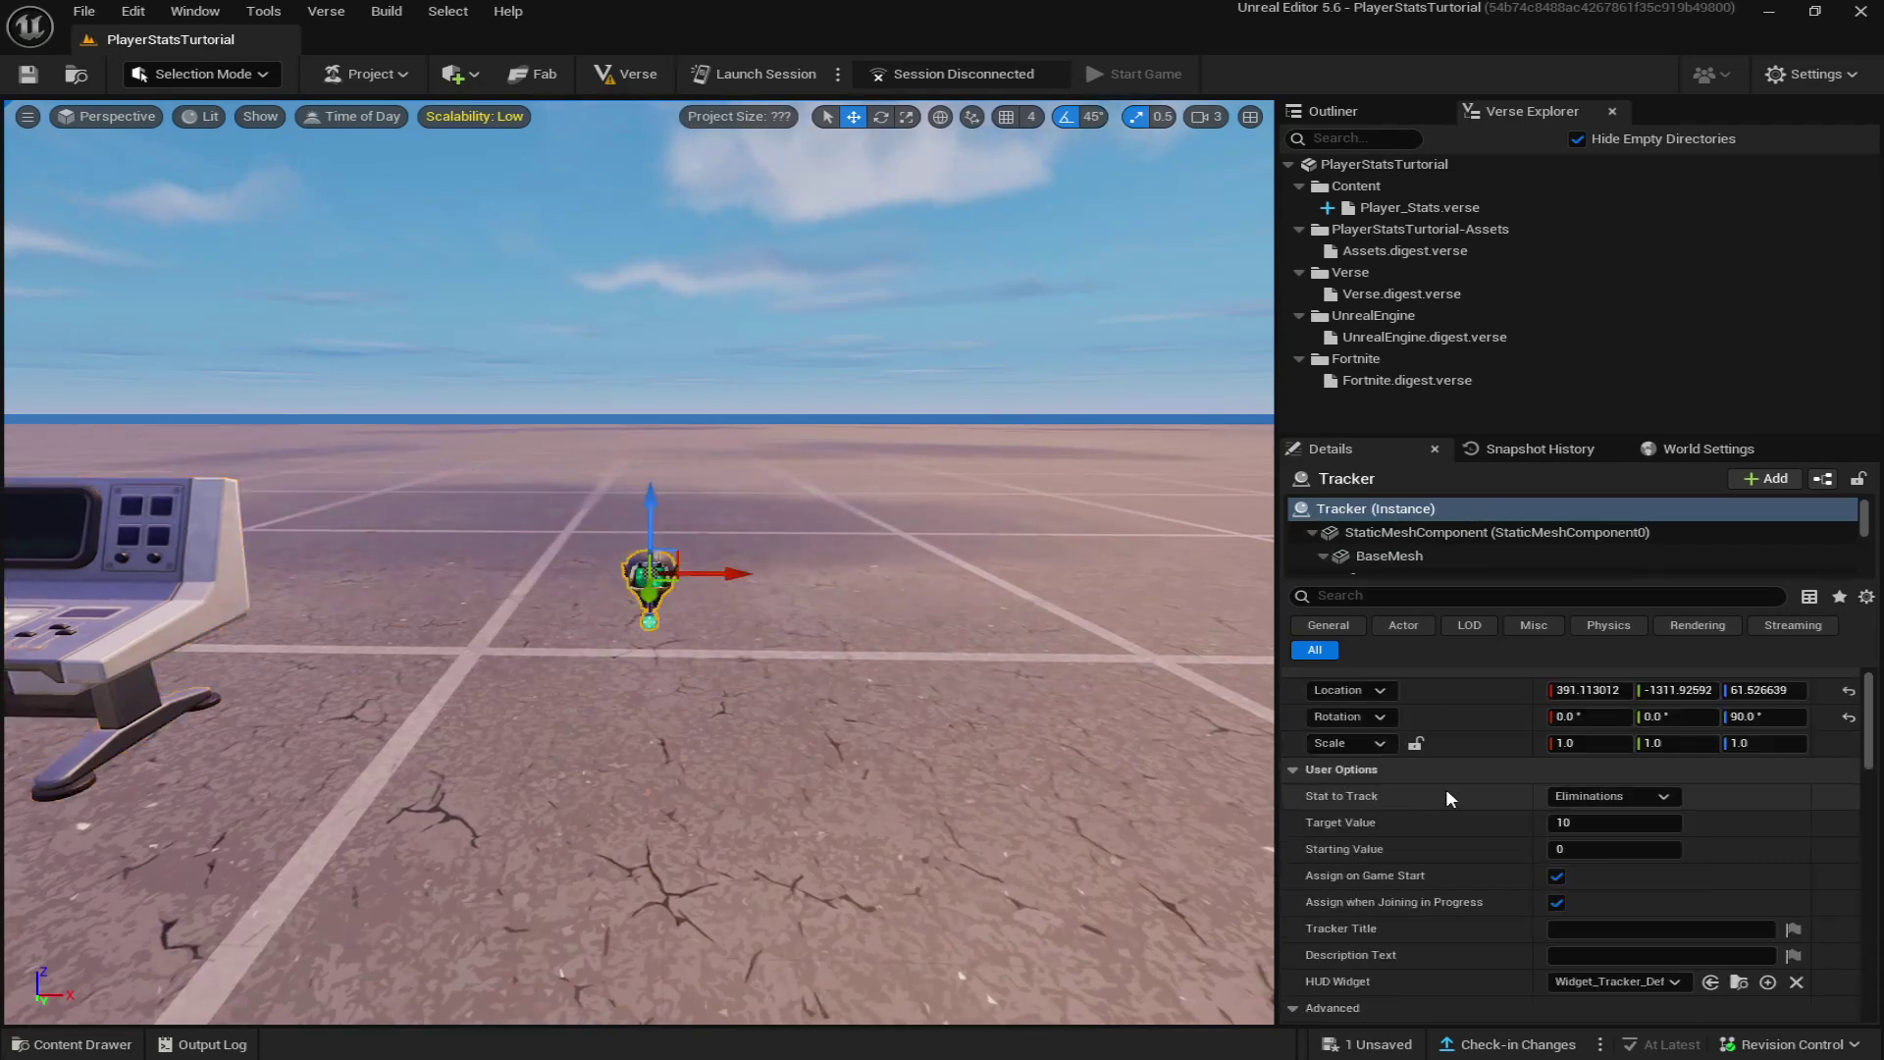
Set the tracker's Target Value to 10000.
{"action": "left_click", "coordinate": [1581, 826]}
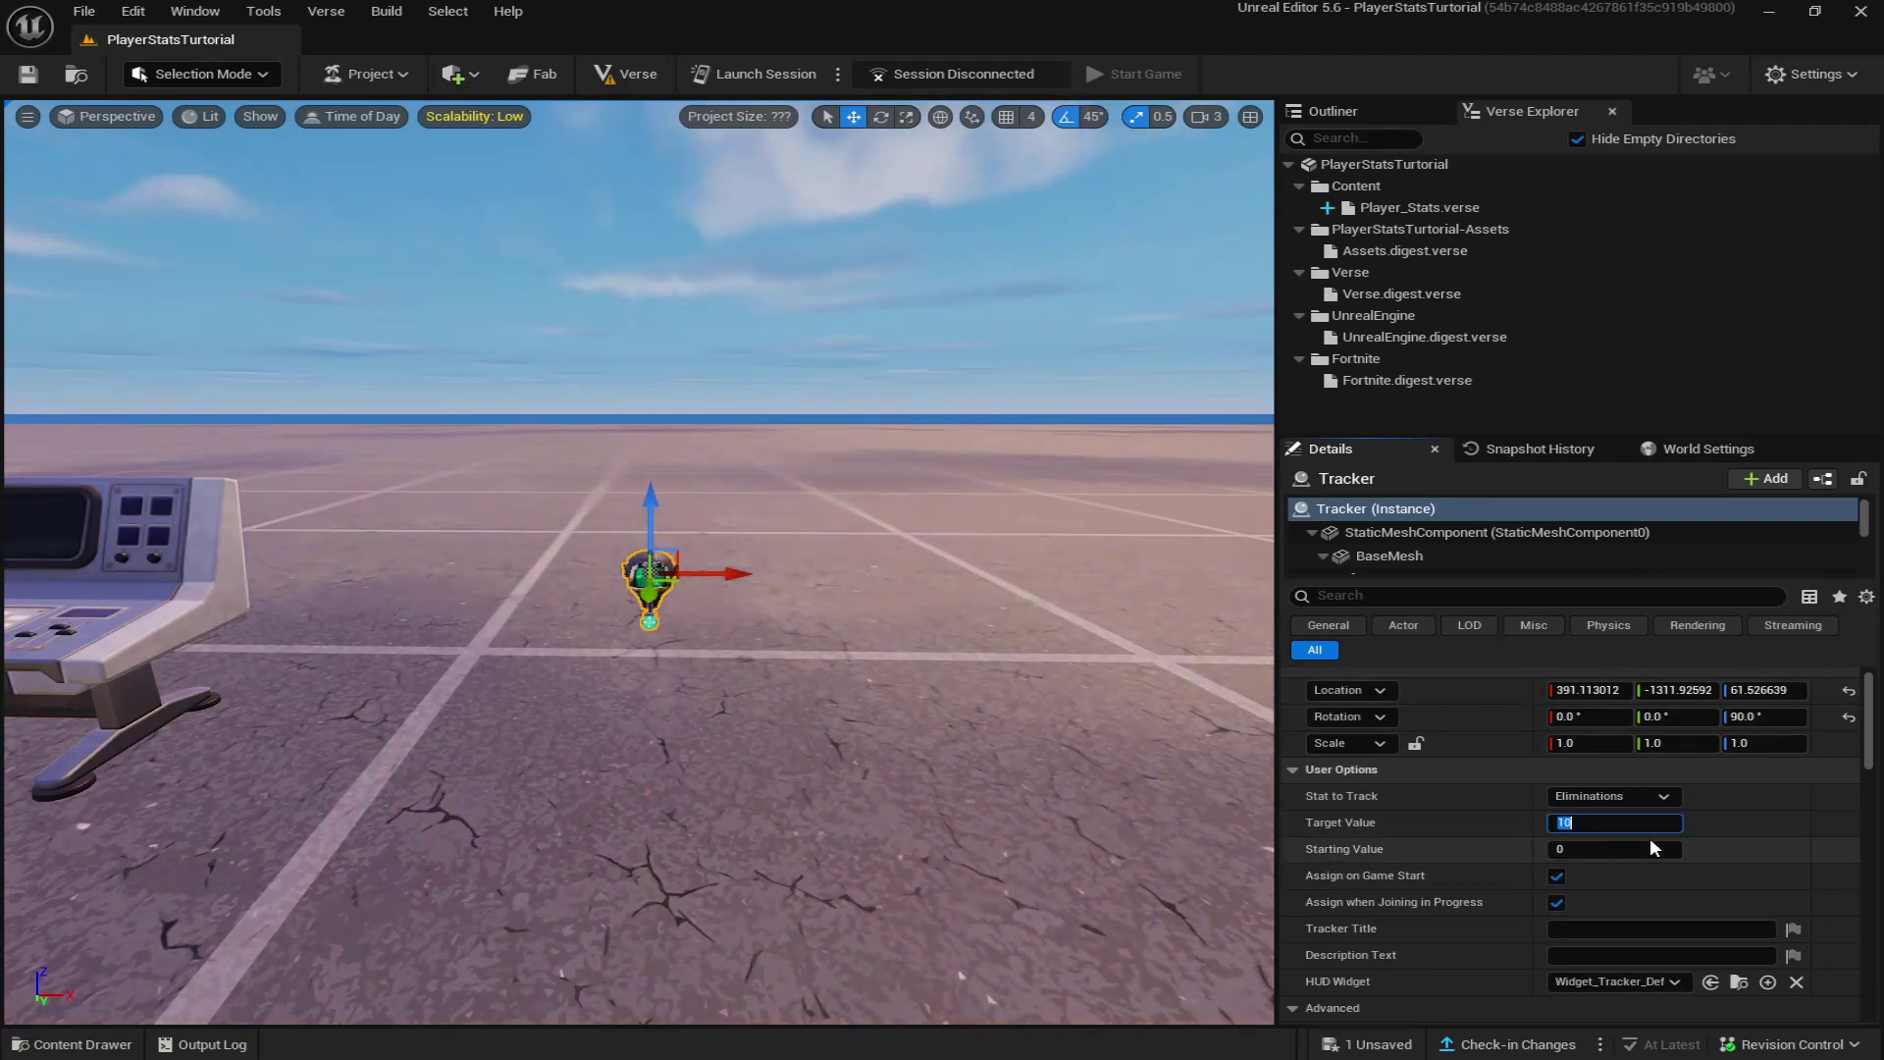
{"action": "key", "text": "Return"}
{"action": "left_click_drag", "start_coordinate": [1600, 824], "coordinate": [1681, 824]}
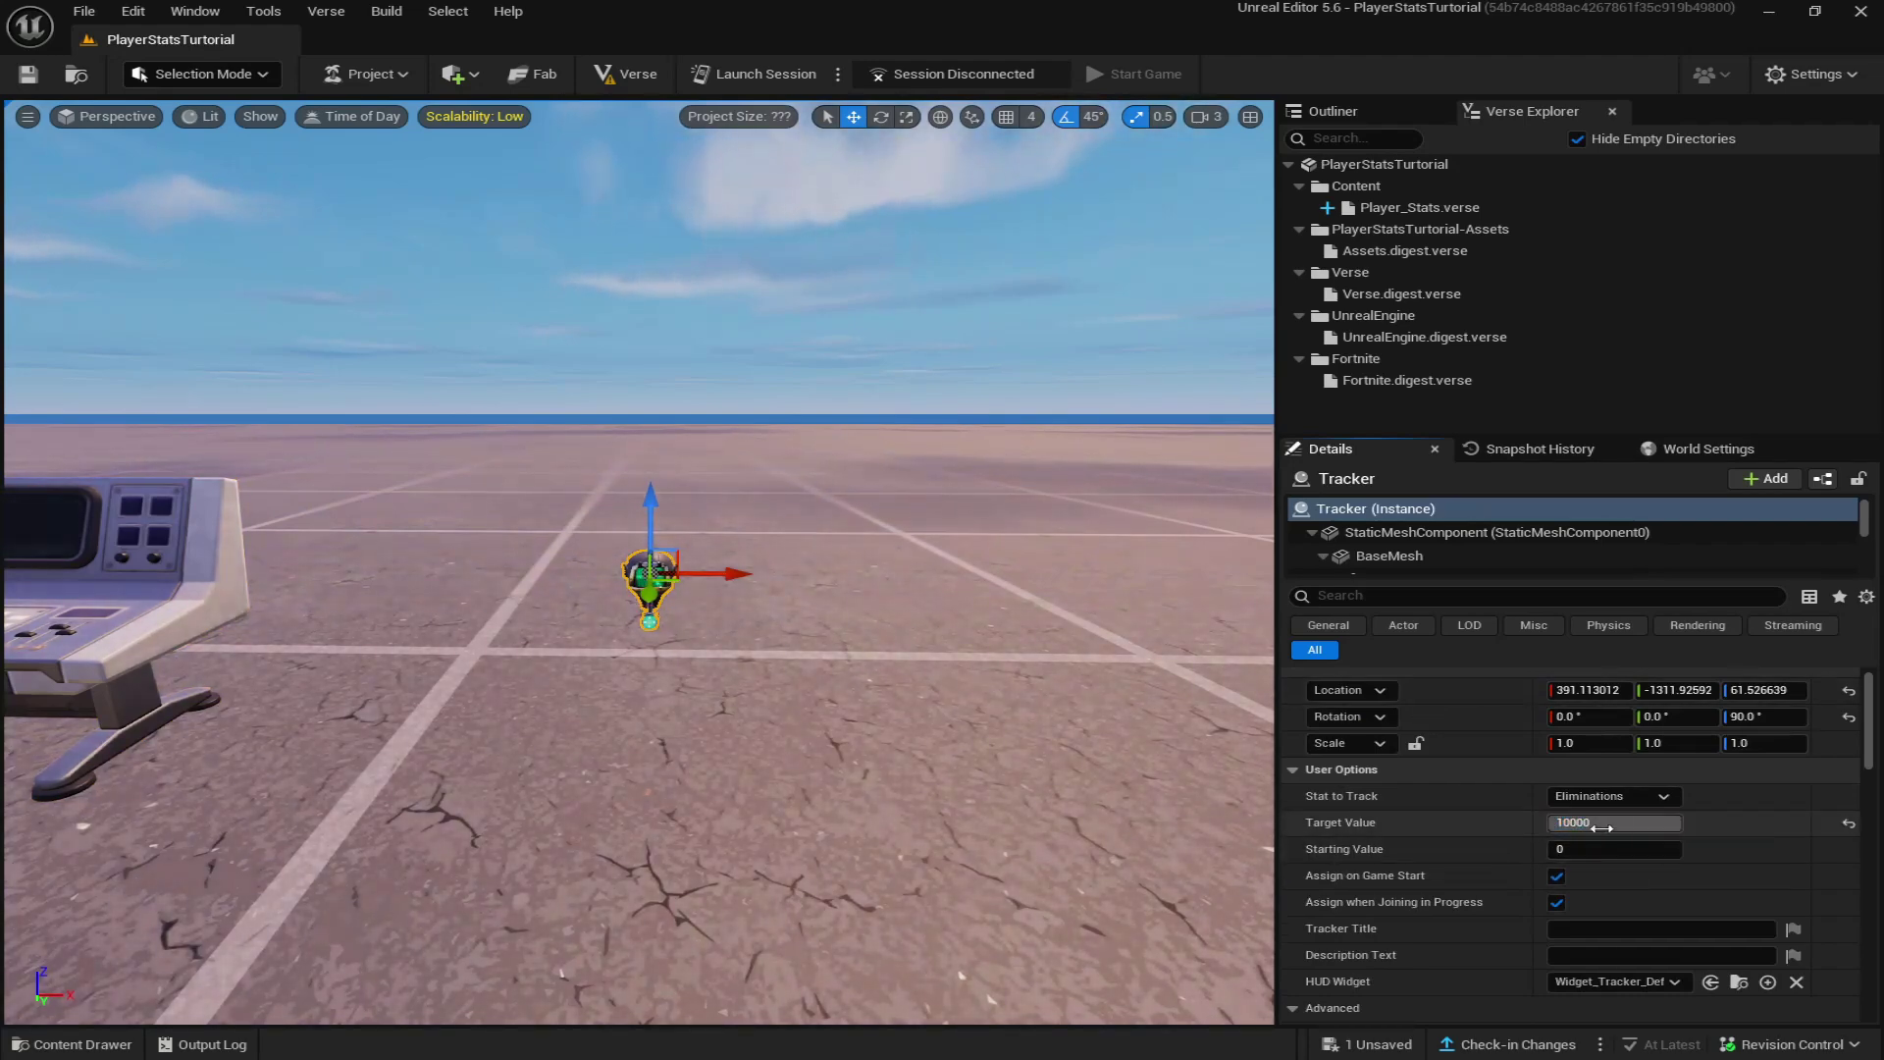
Set the tracker's Target Value to 1000000, pasting the number copied from a temporary entry in the property search.
{"action": "left_click", "coordinate": [1320, 599]}
{"action": "type", "text": "1000000"}
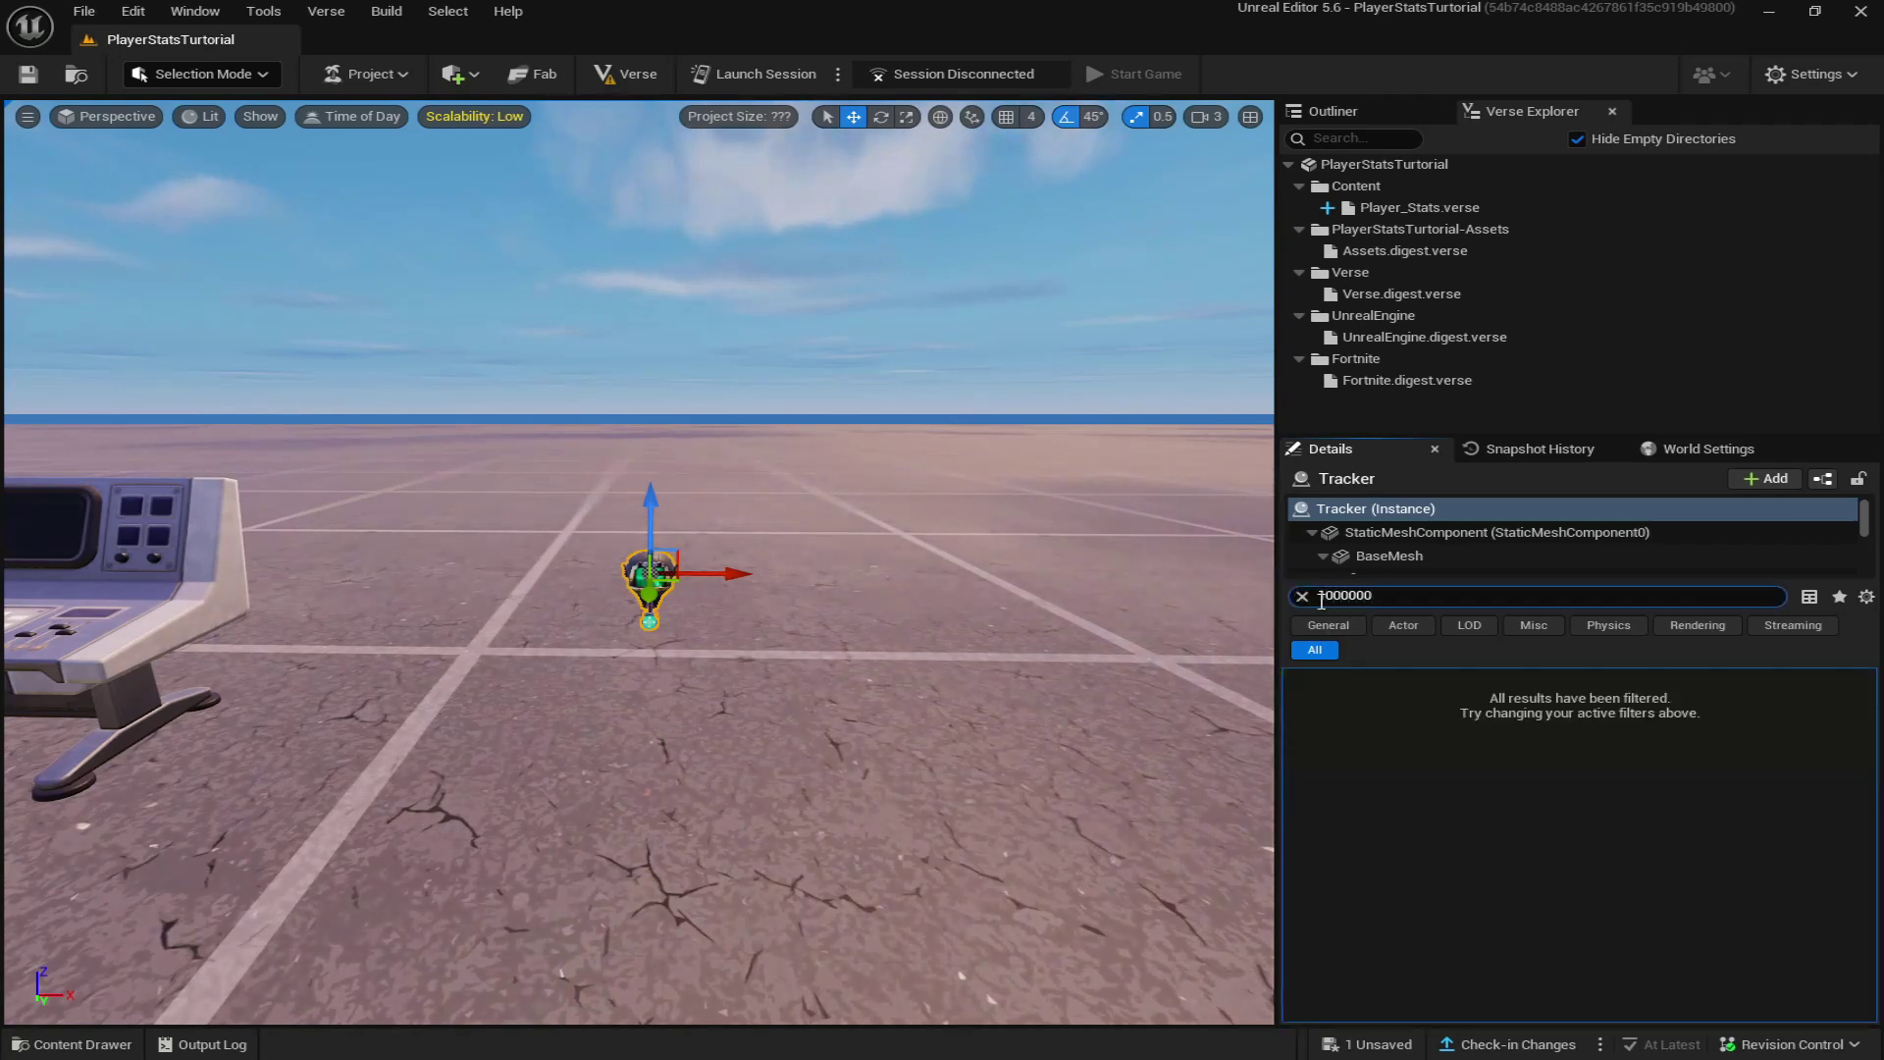
{"action": "right_click", "coordinate": [1319, 600]}
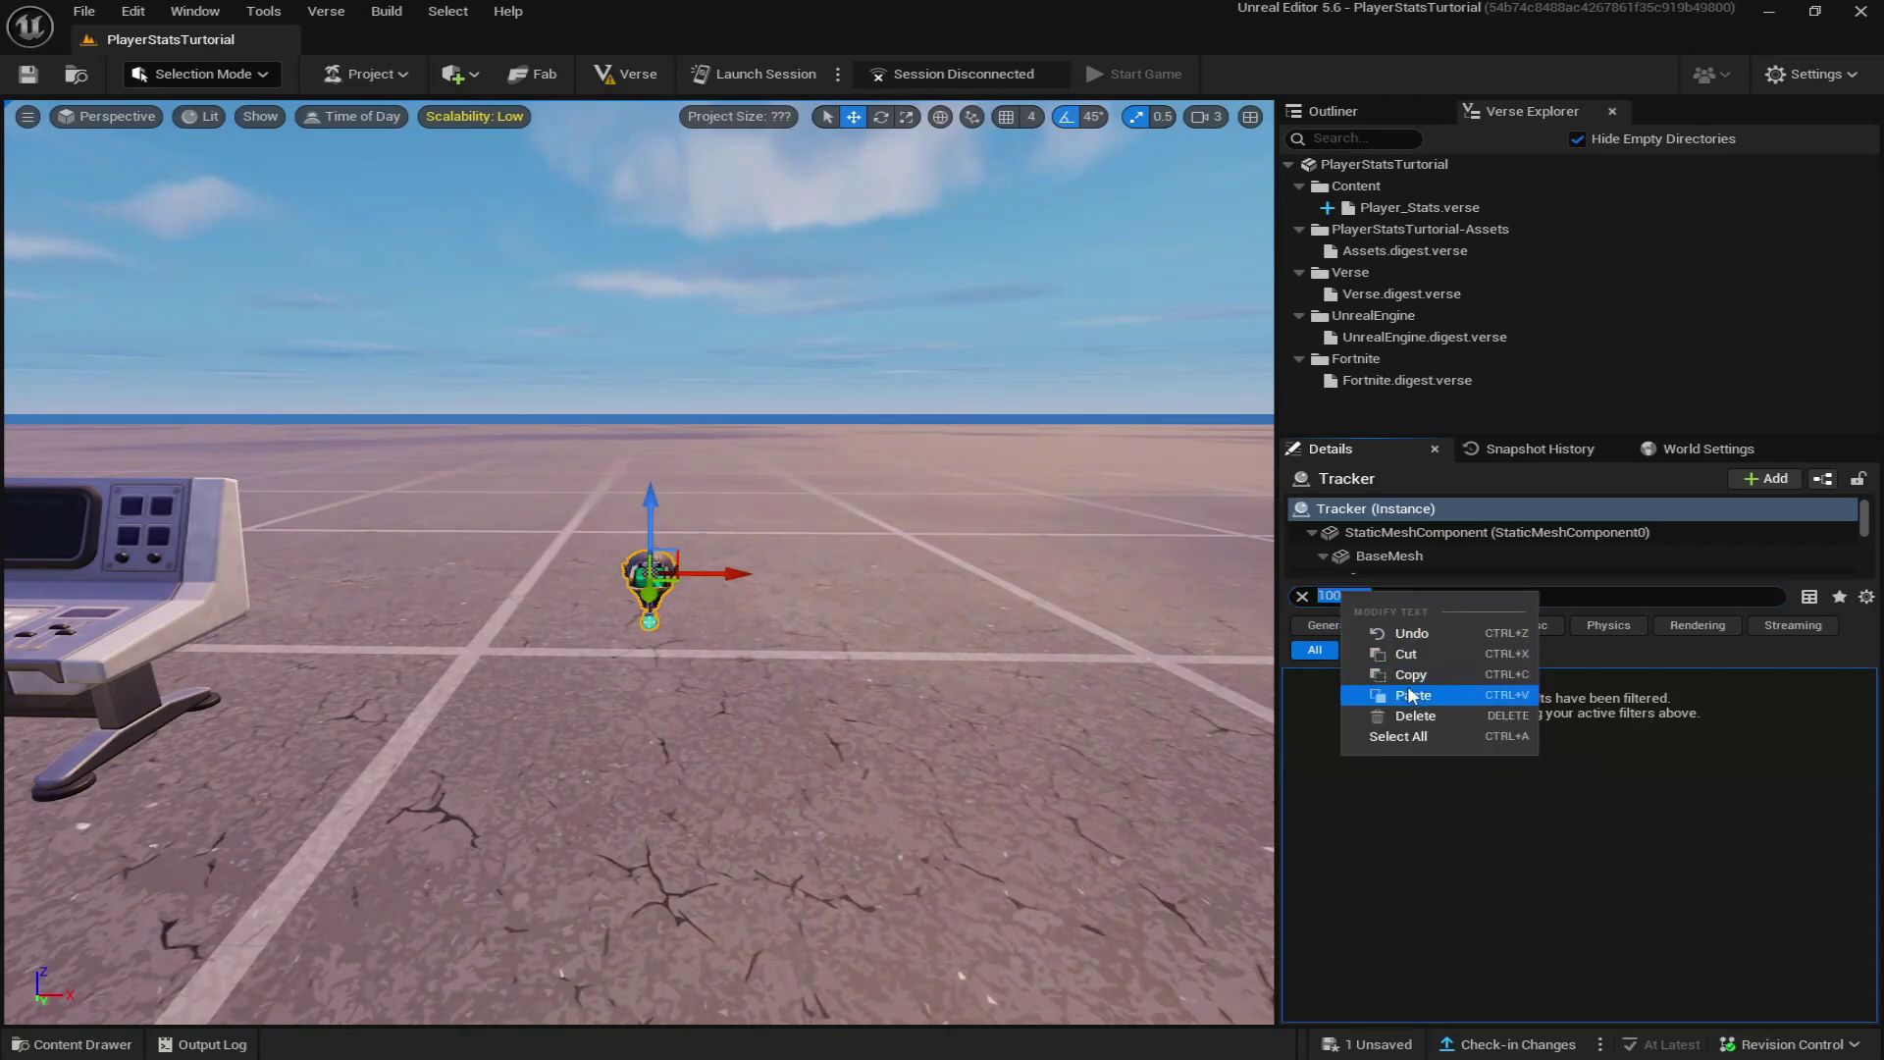
{"action": "left_click", "coordinate": [1410, 675]}
{"action": "left_click", "coordinate": [1302, 596]}
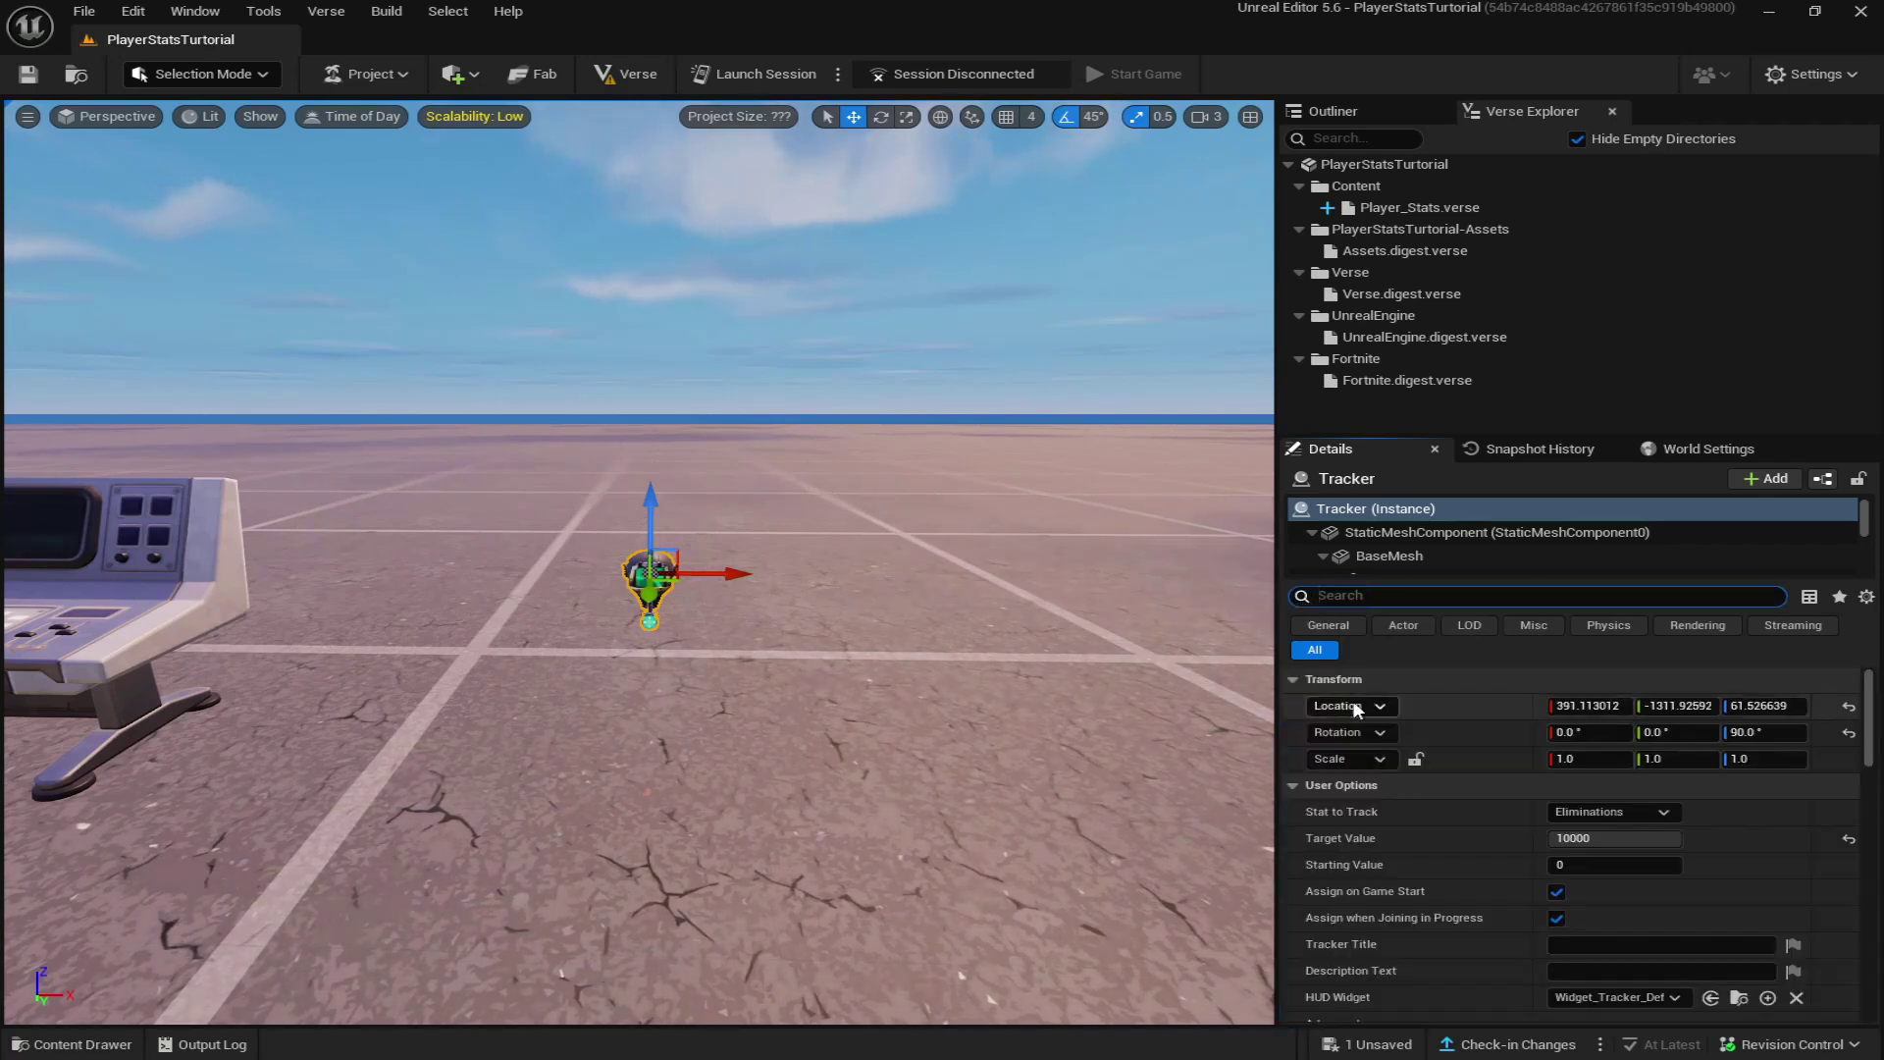
{"action": "right_click", "coordinate": [1344, 842]}
{"action": "left_click", "coordinate": [1417, 905]}
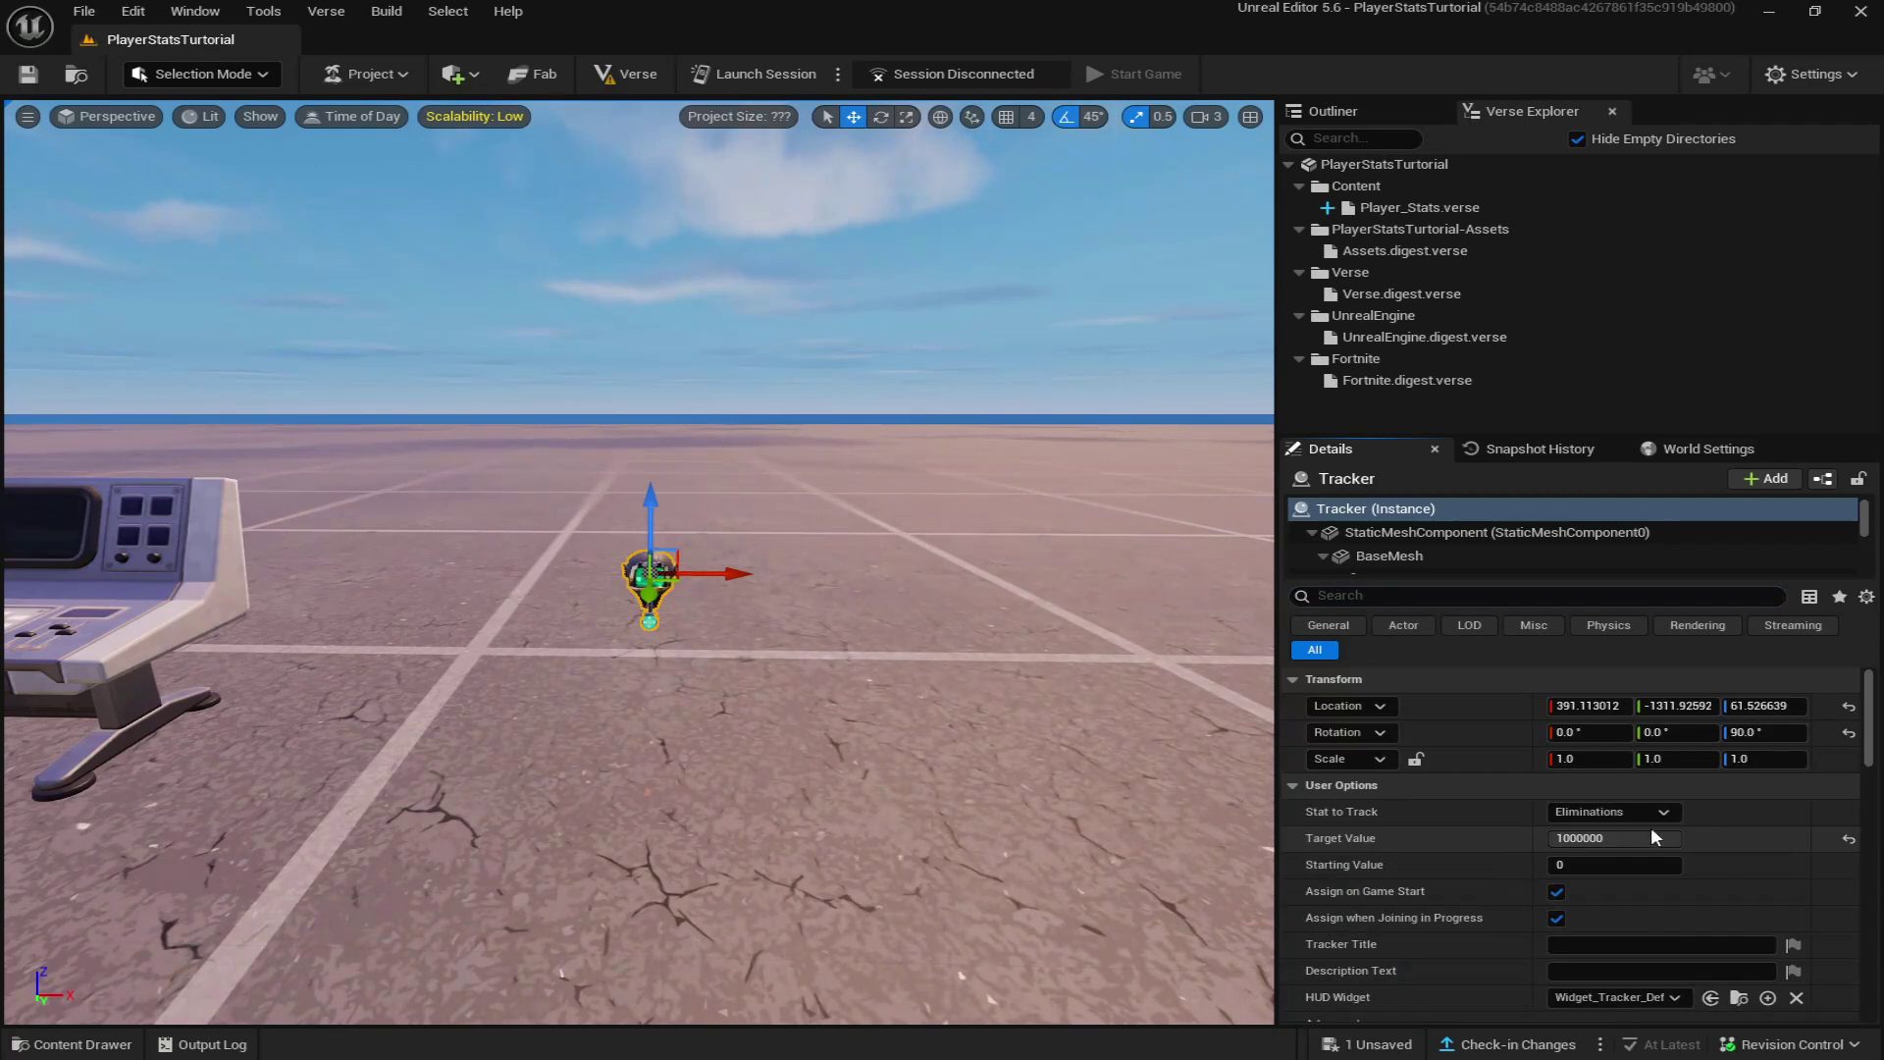
Set the tracker's Show on HUD option to No.
{"action": "scroll", "coordinate": [1439, 868], "scroll_direction": "down", "scroll_amount": 5}
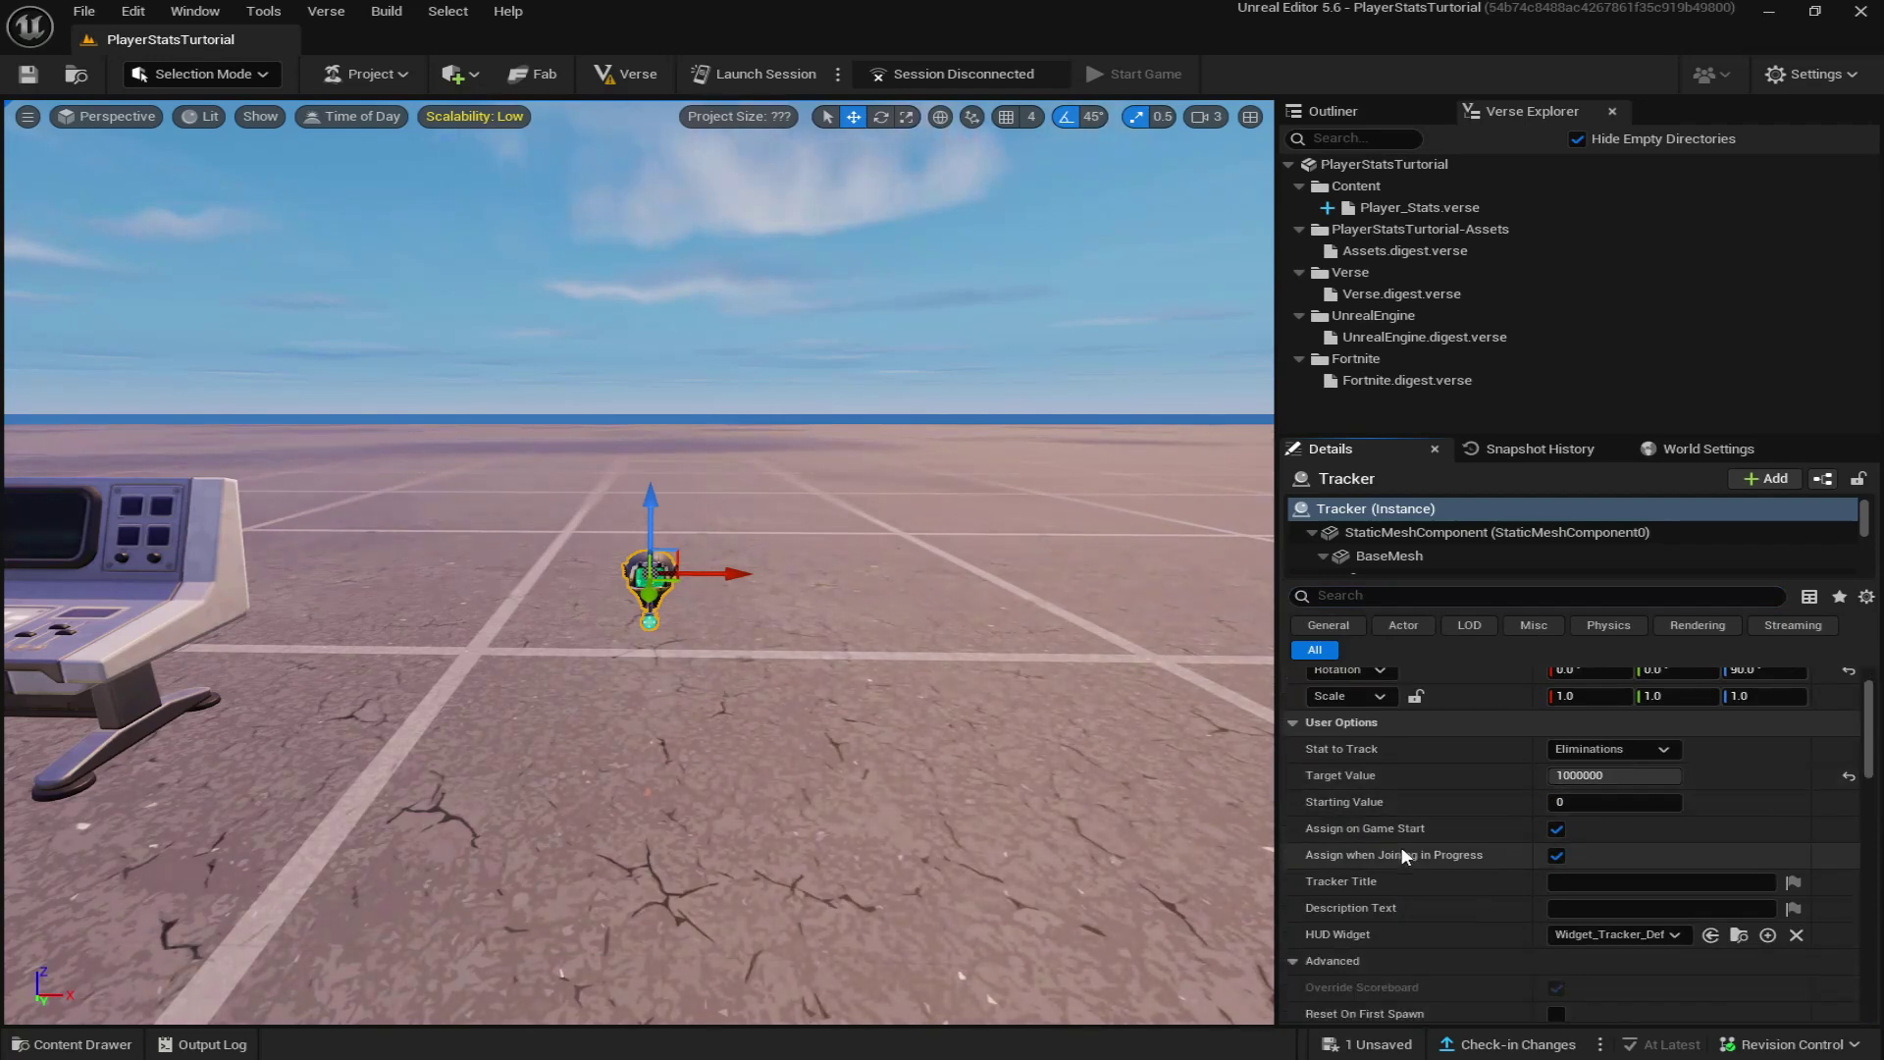
{"action": "left_click", "coordinate": [1612, 849]}
{"action": "left_click", "coordinate": [1590, 869]}
{"action": "scroll", "coordinate": [1433, 829], "scroll_direction": "down", "scroll_amount": 3}
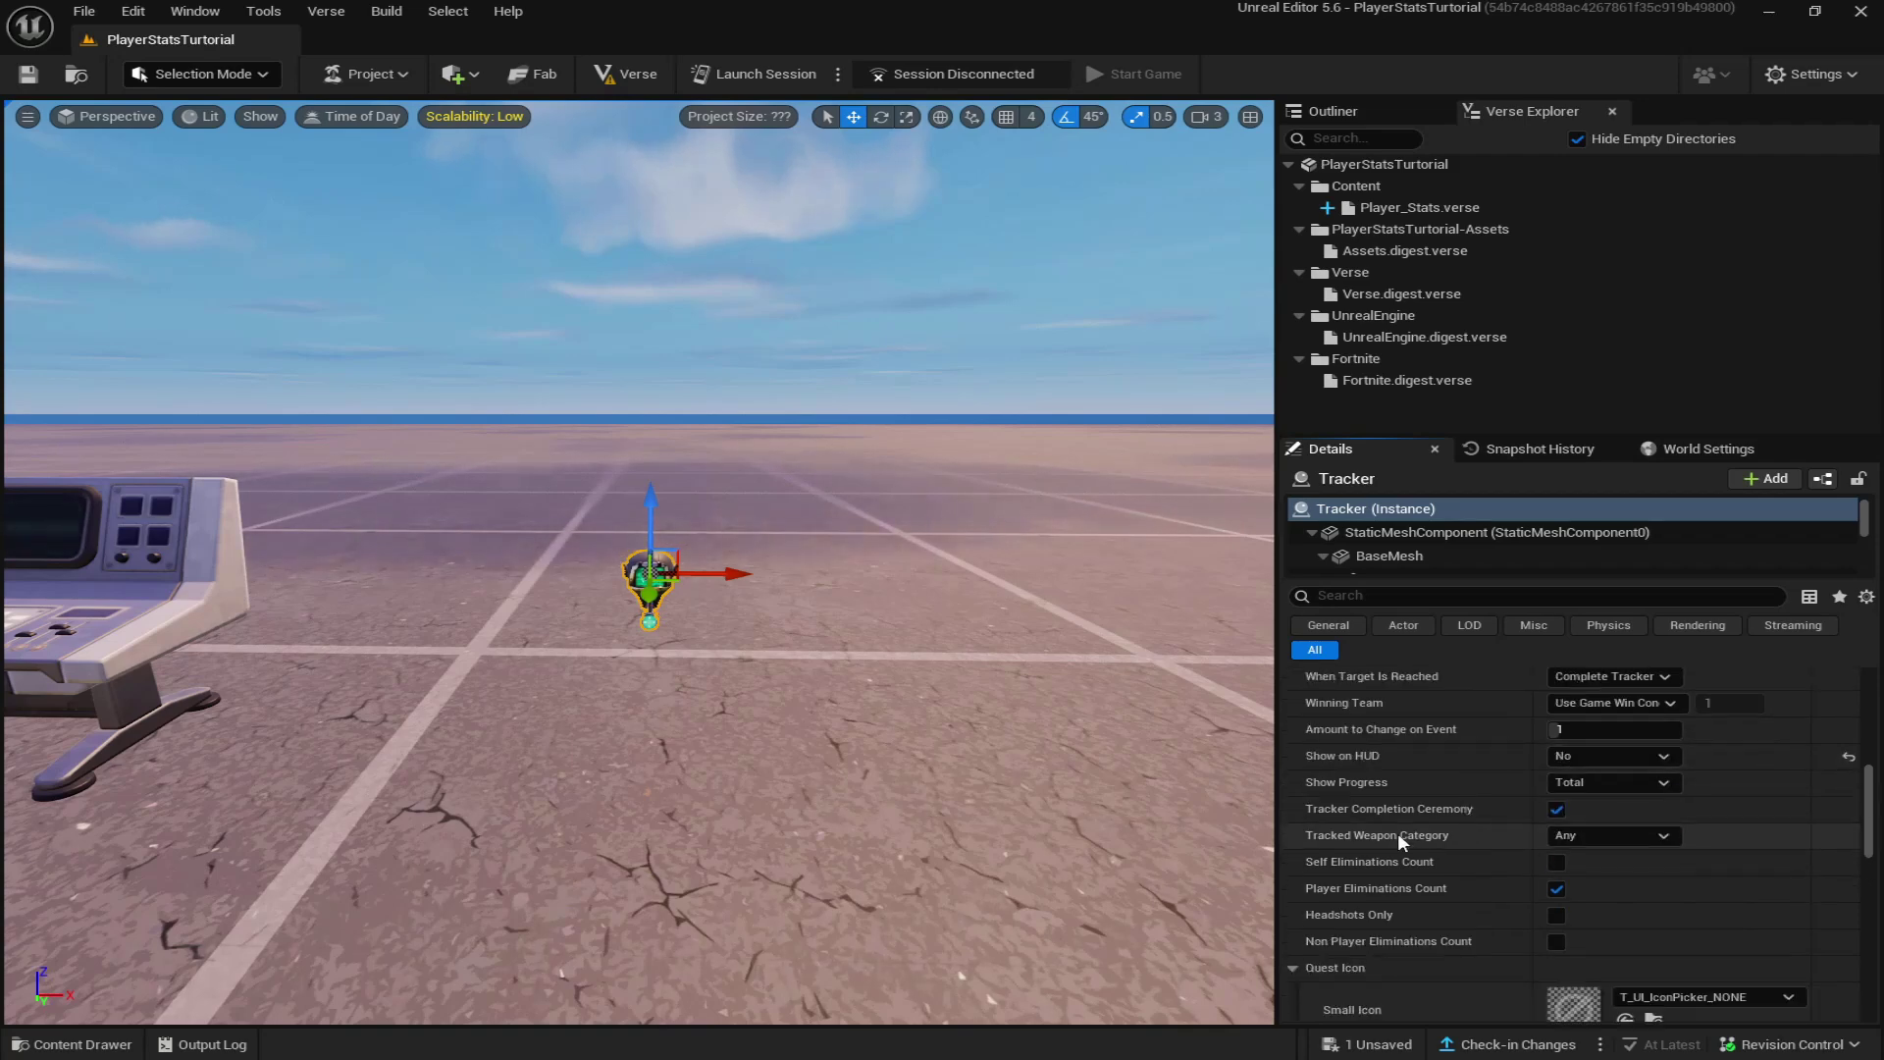
Turn off the tracker's Tracker Completion Ceremony and turn on its Non Player Eliminations Count.
{"action": "left_click", "coordinate": [1557, 810]}
{"action": "left_click", "coordinate": [1557, 810]}
{"action": "scroll", "coordinate": [1434, 855], "scroll_direction": "down", "scroll_amount": 2}
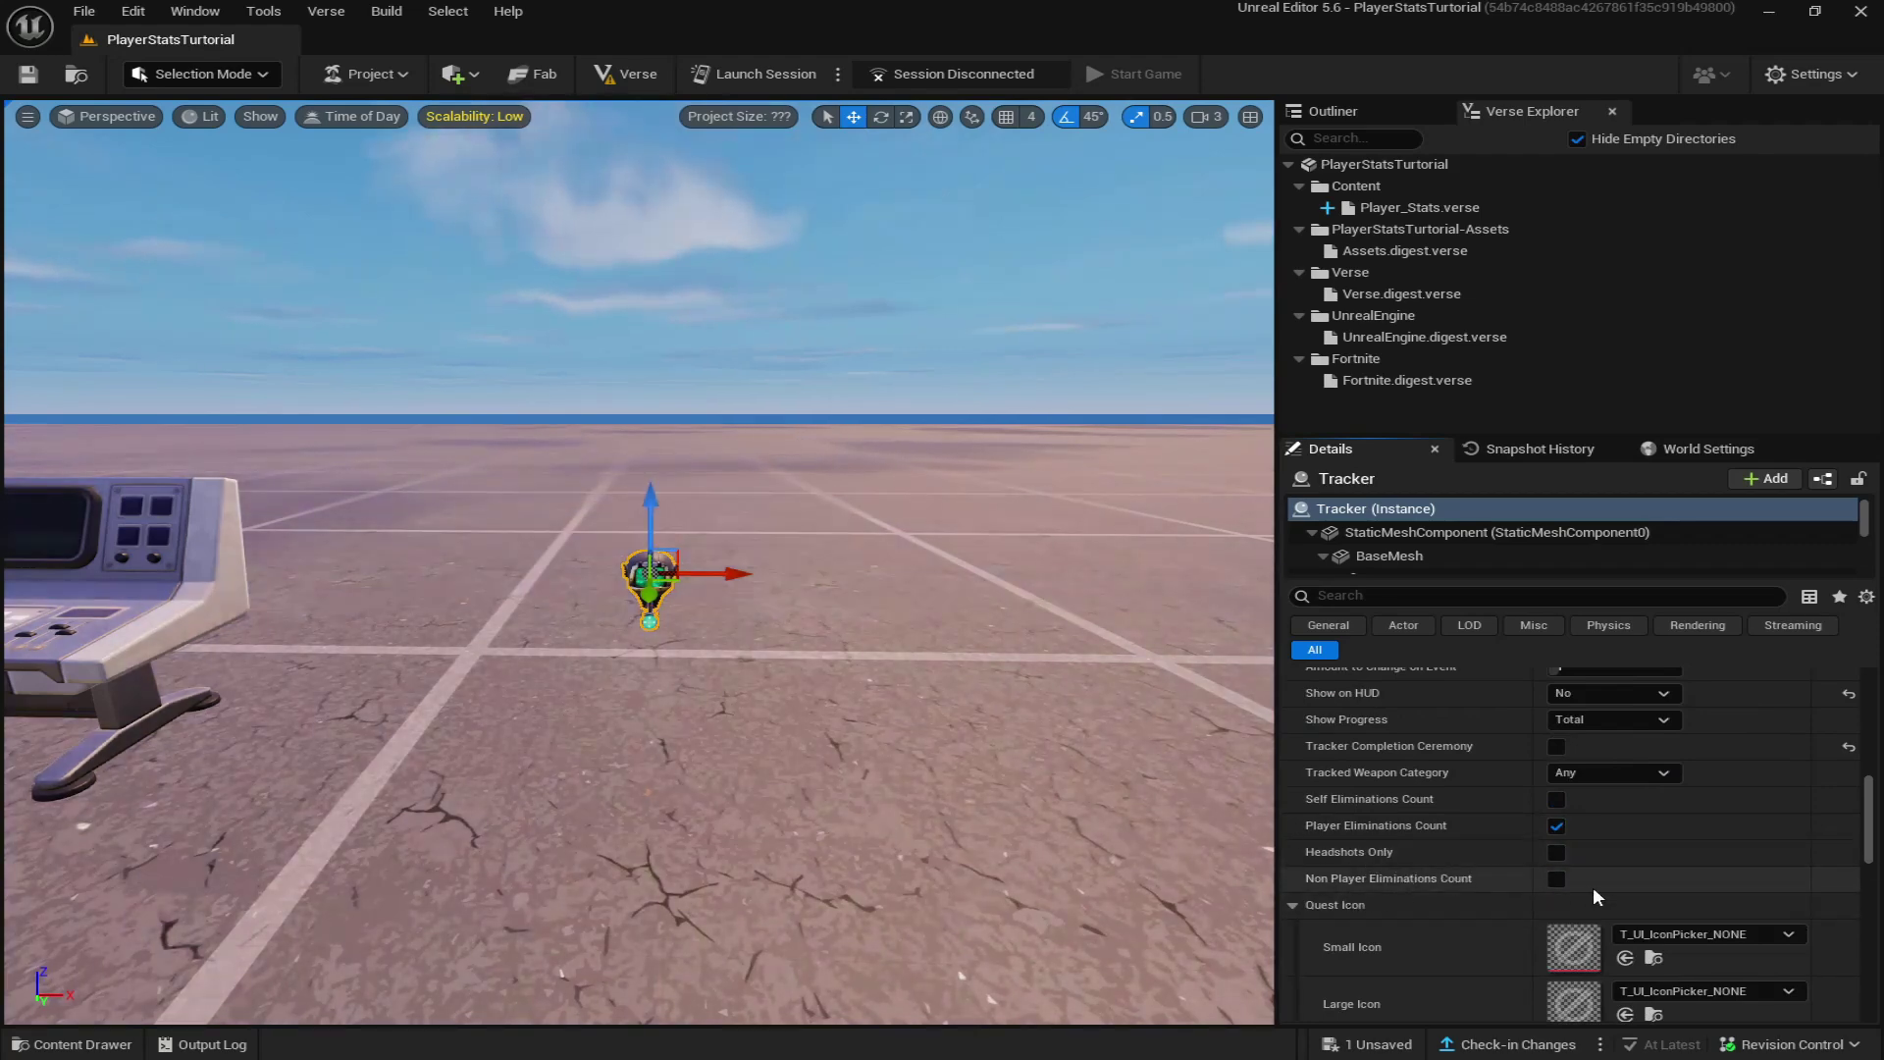
{"action": "left_click", "coordinate": [1557, 879]}
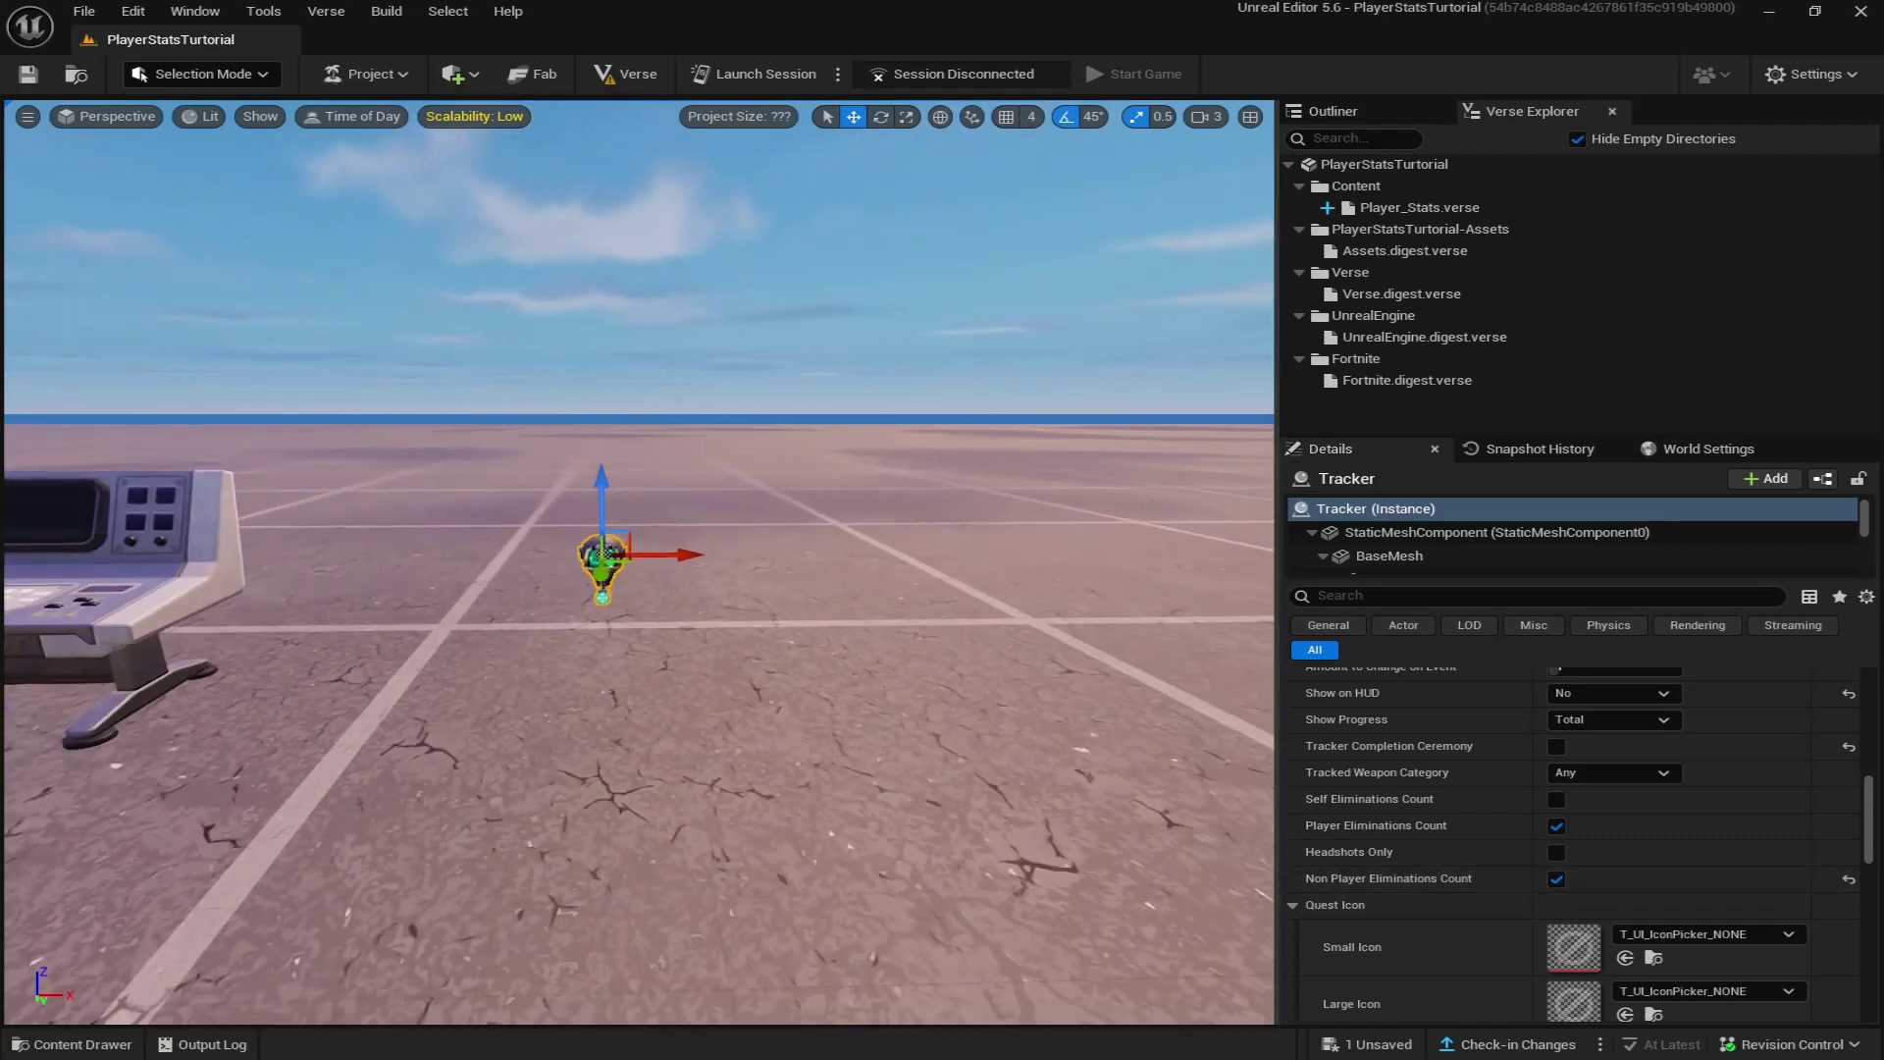
Duplicate the tracker, place the copy beside the original, and set the copy's Stat to Track to Eliminated.
{"action": "left_click_drag", "start_coordinate": [1119, 749], "coordinate": [1169, 858]}
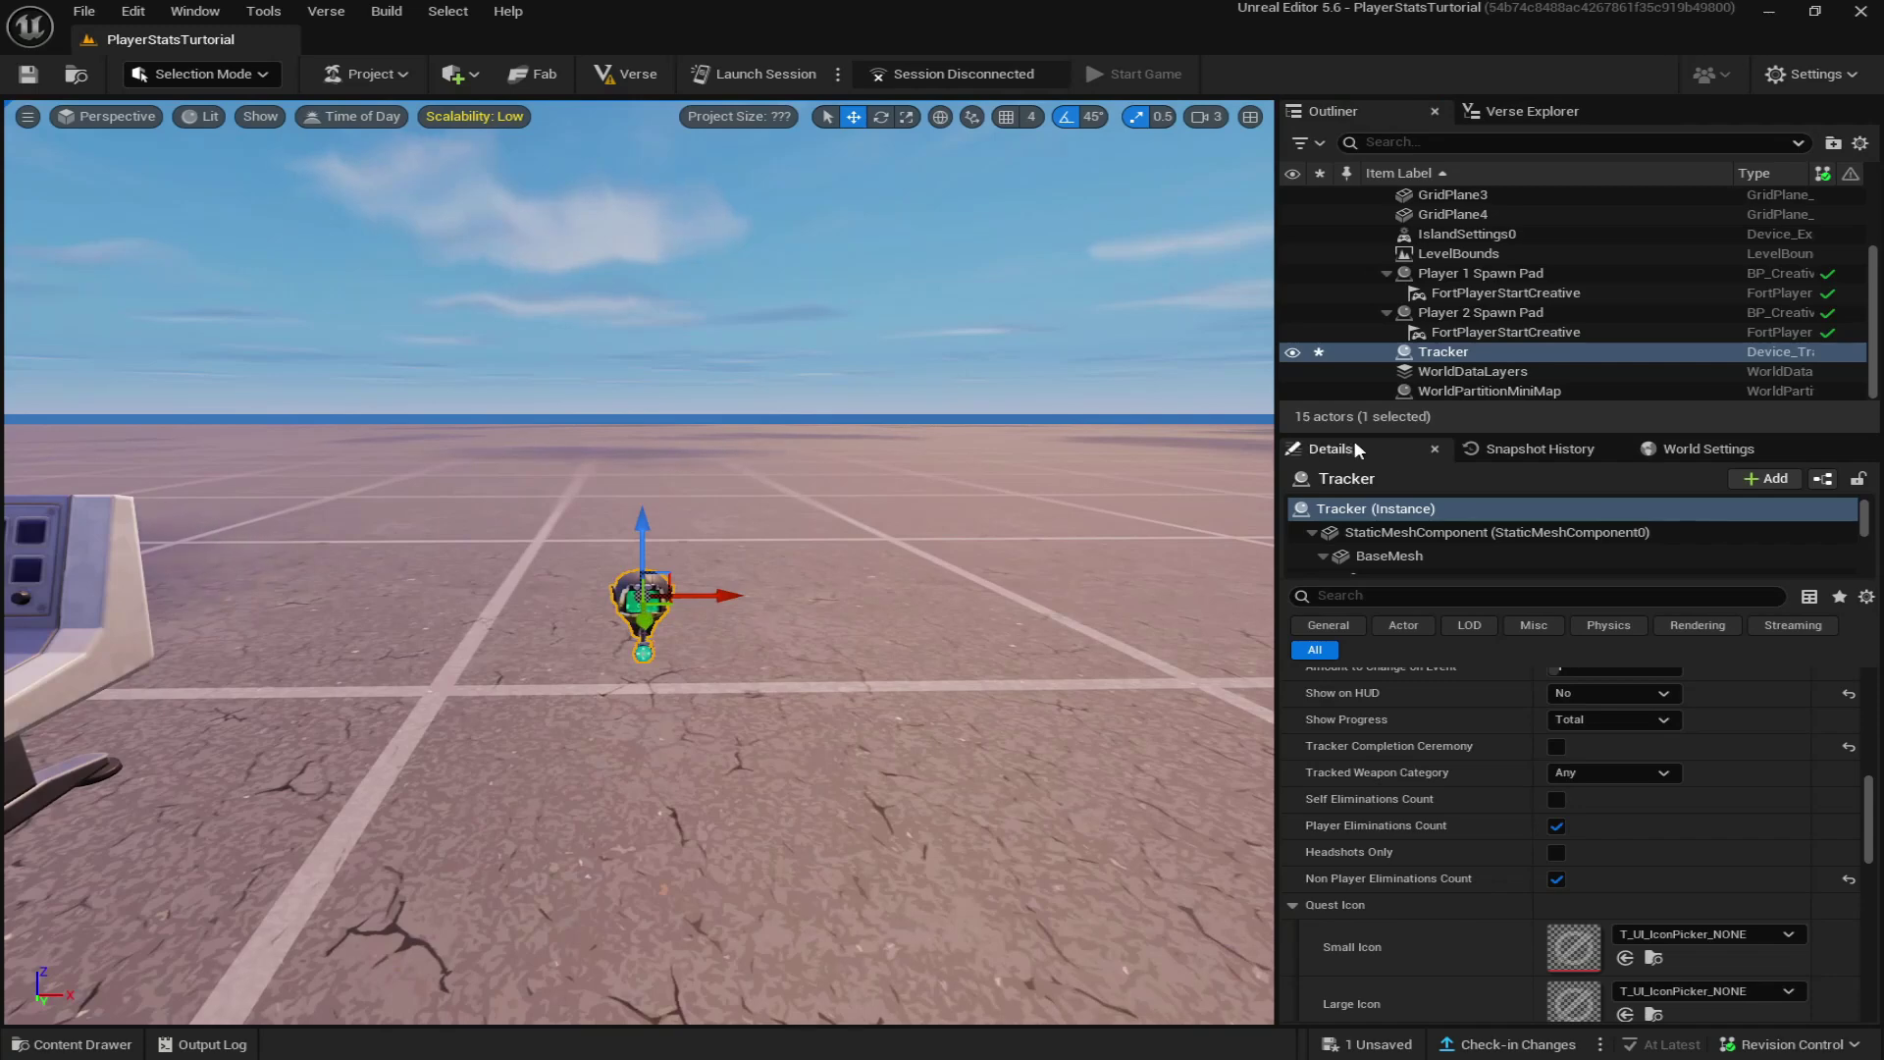
{"action": "mouse_move", "coordinate": [952, 533]}
{"action": "left_mouse_down"}
{"action": "mouse_move", "coordinate": [924, 560]}
{"action": "mouse_move", "coordinate": [934, 545]}
{"action": "left_mouse_up"}
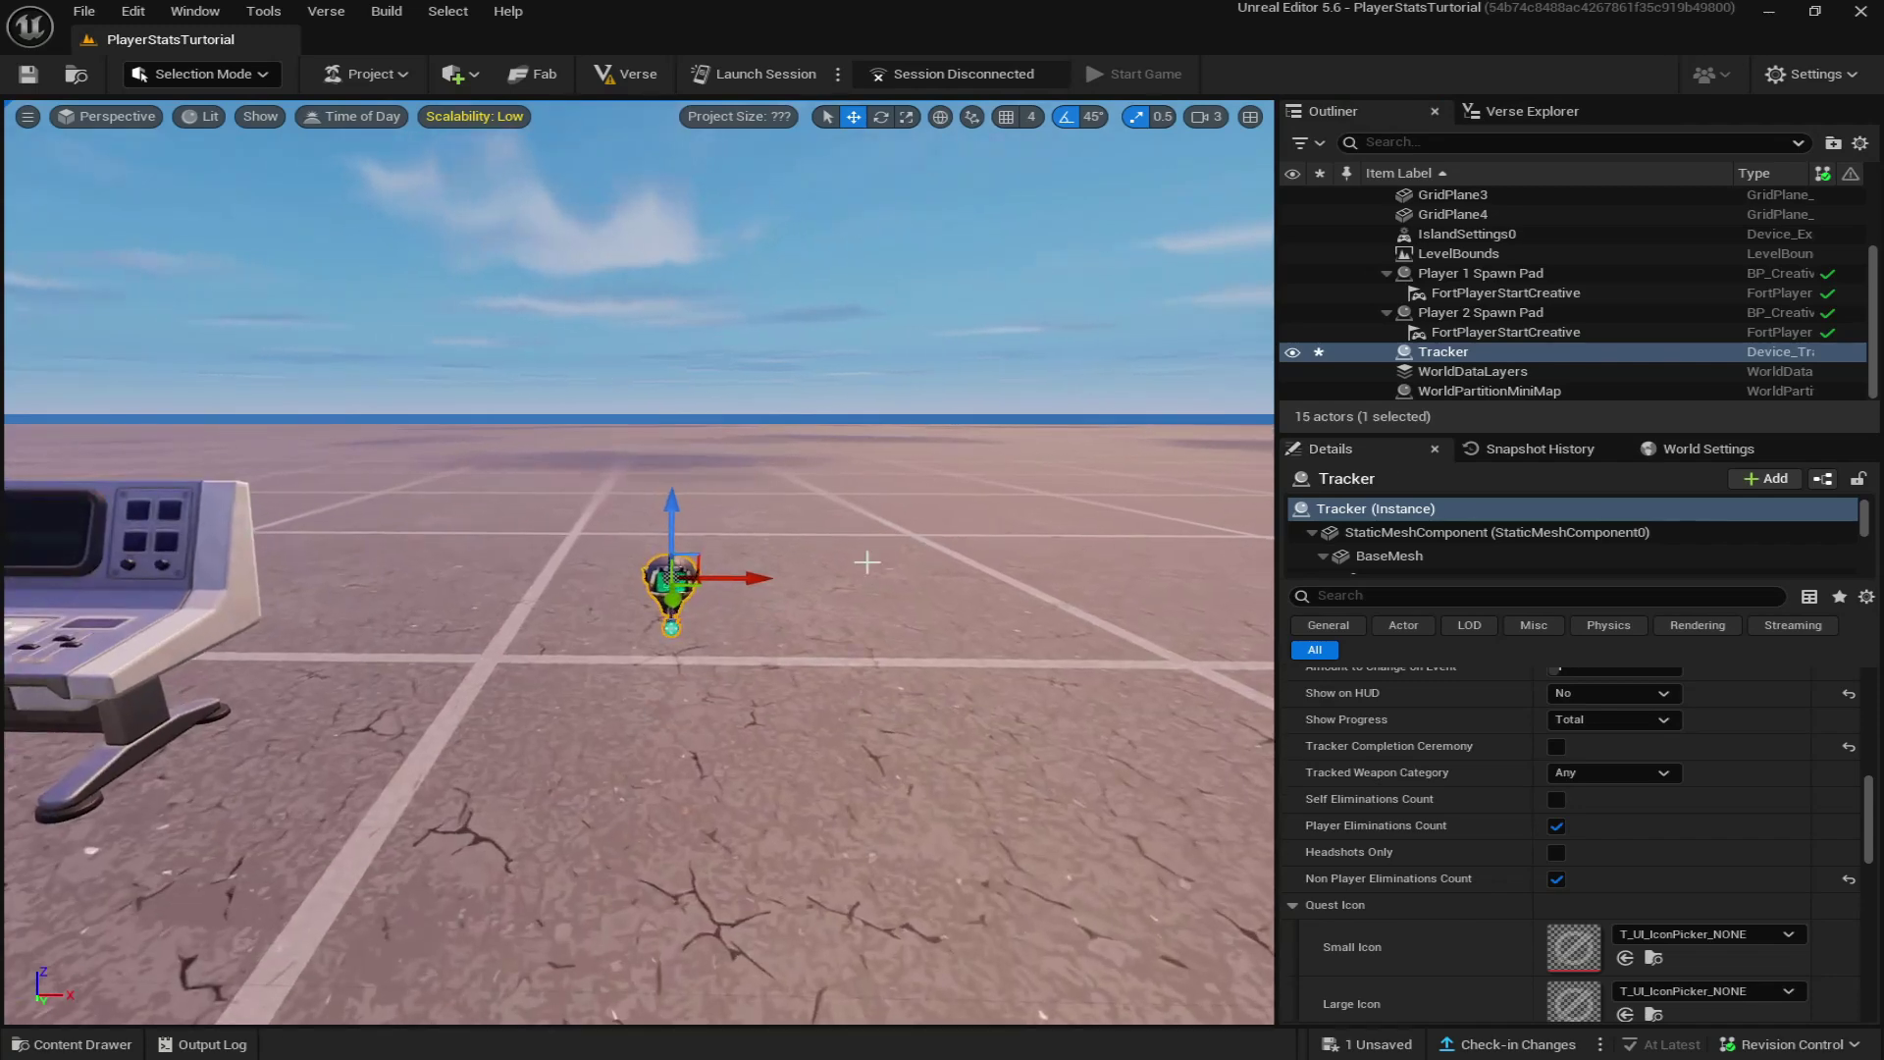
{"action": "key", "text": "ctrl+d"}
{"action": "left_click_drag", "start_coordinate": [756, 577], "coordinate": [865, 586]}
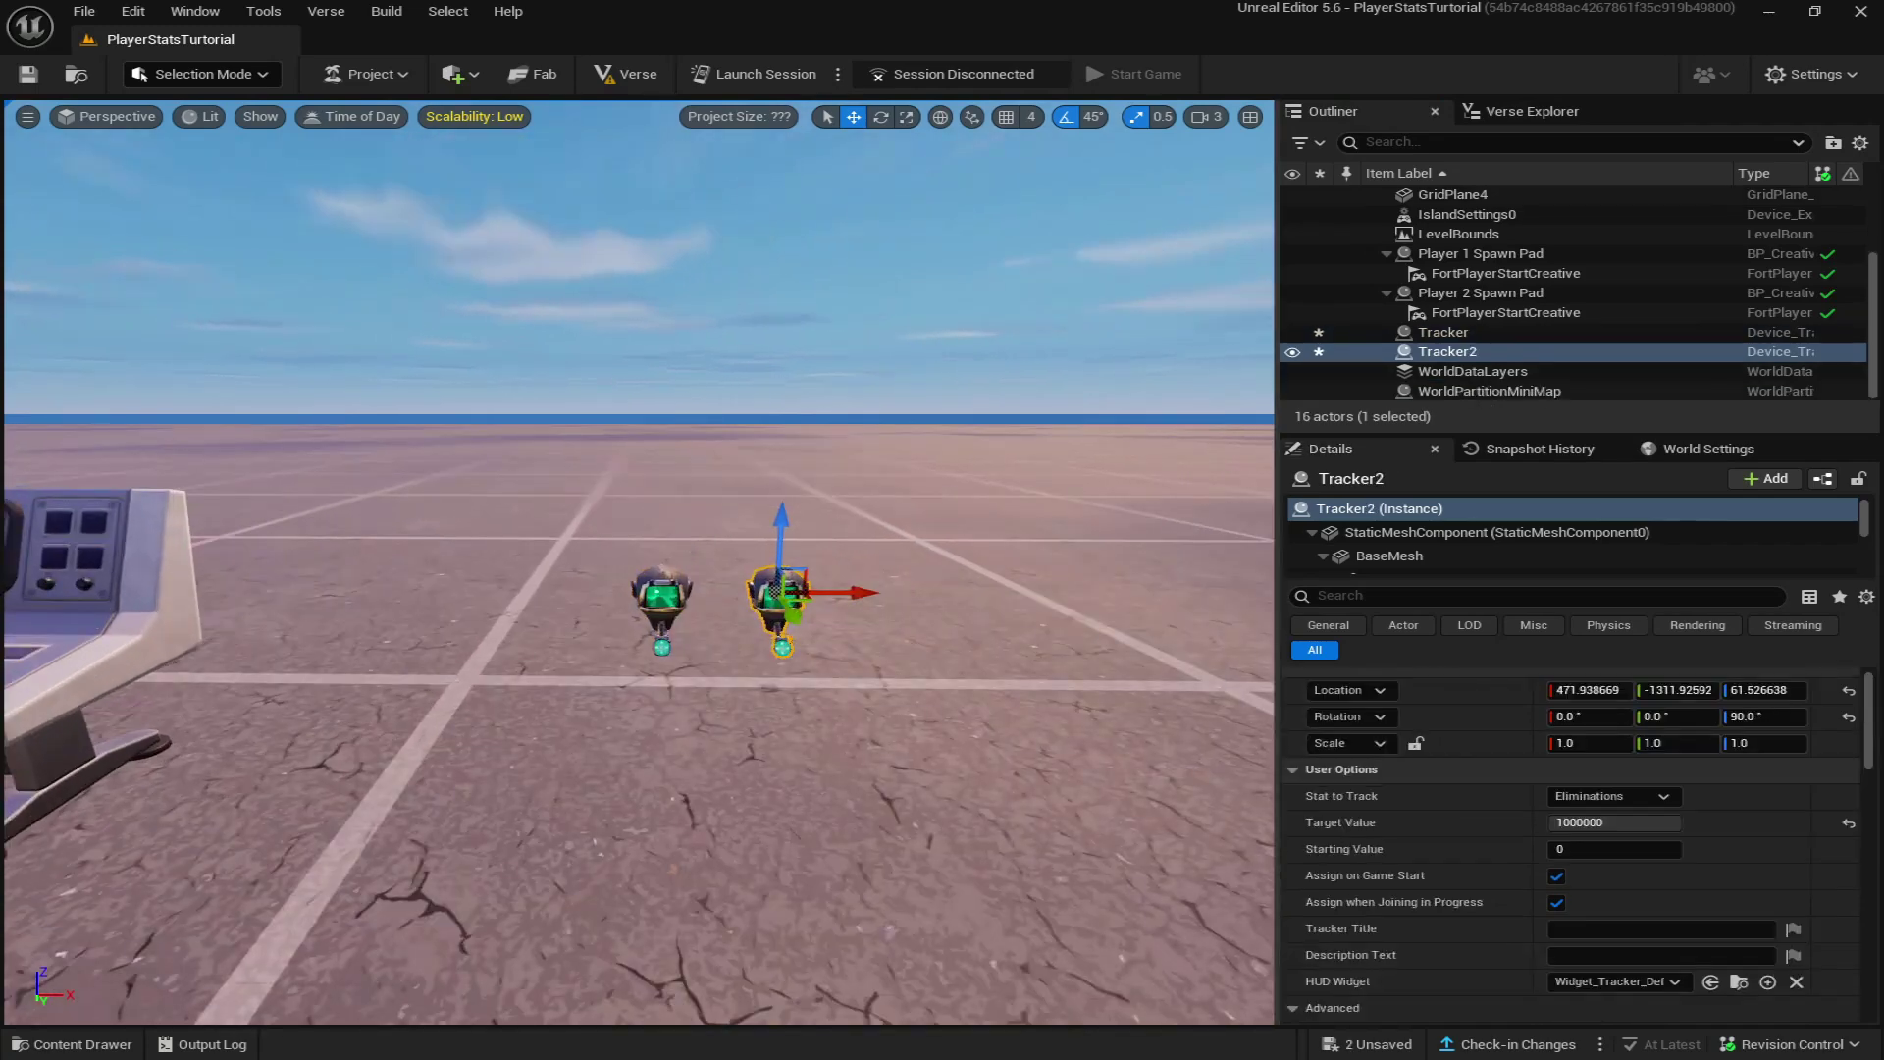
{"action": "left_click", "coordinate": [785, 601]}
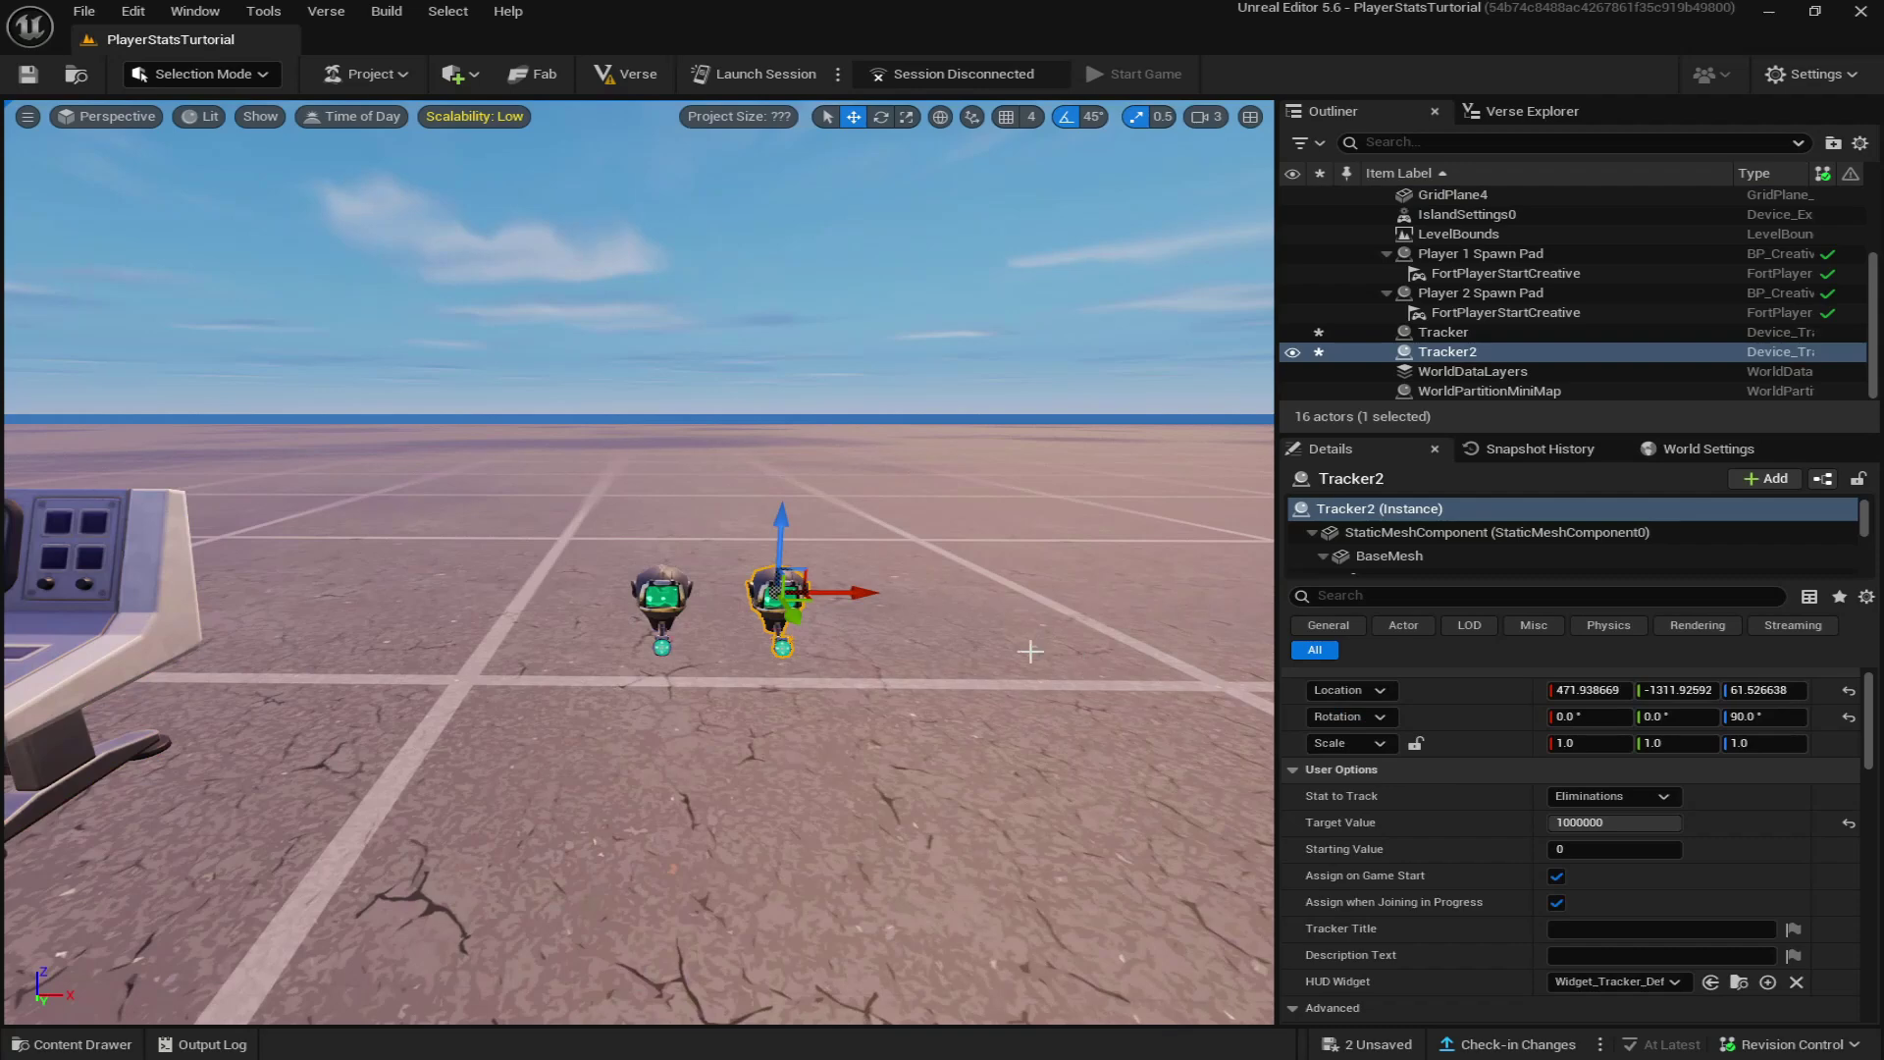
{"action": "left_click", "coordinate": [1575, 796]}
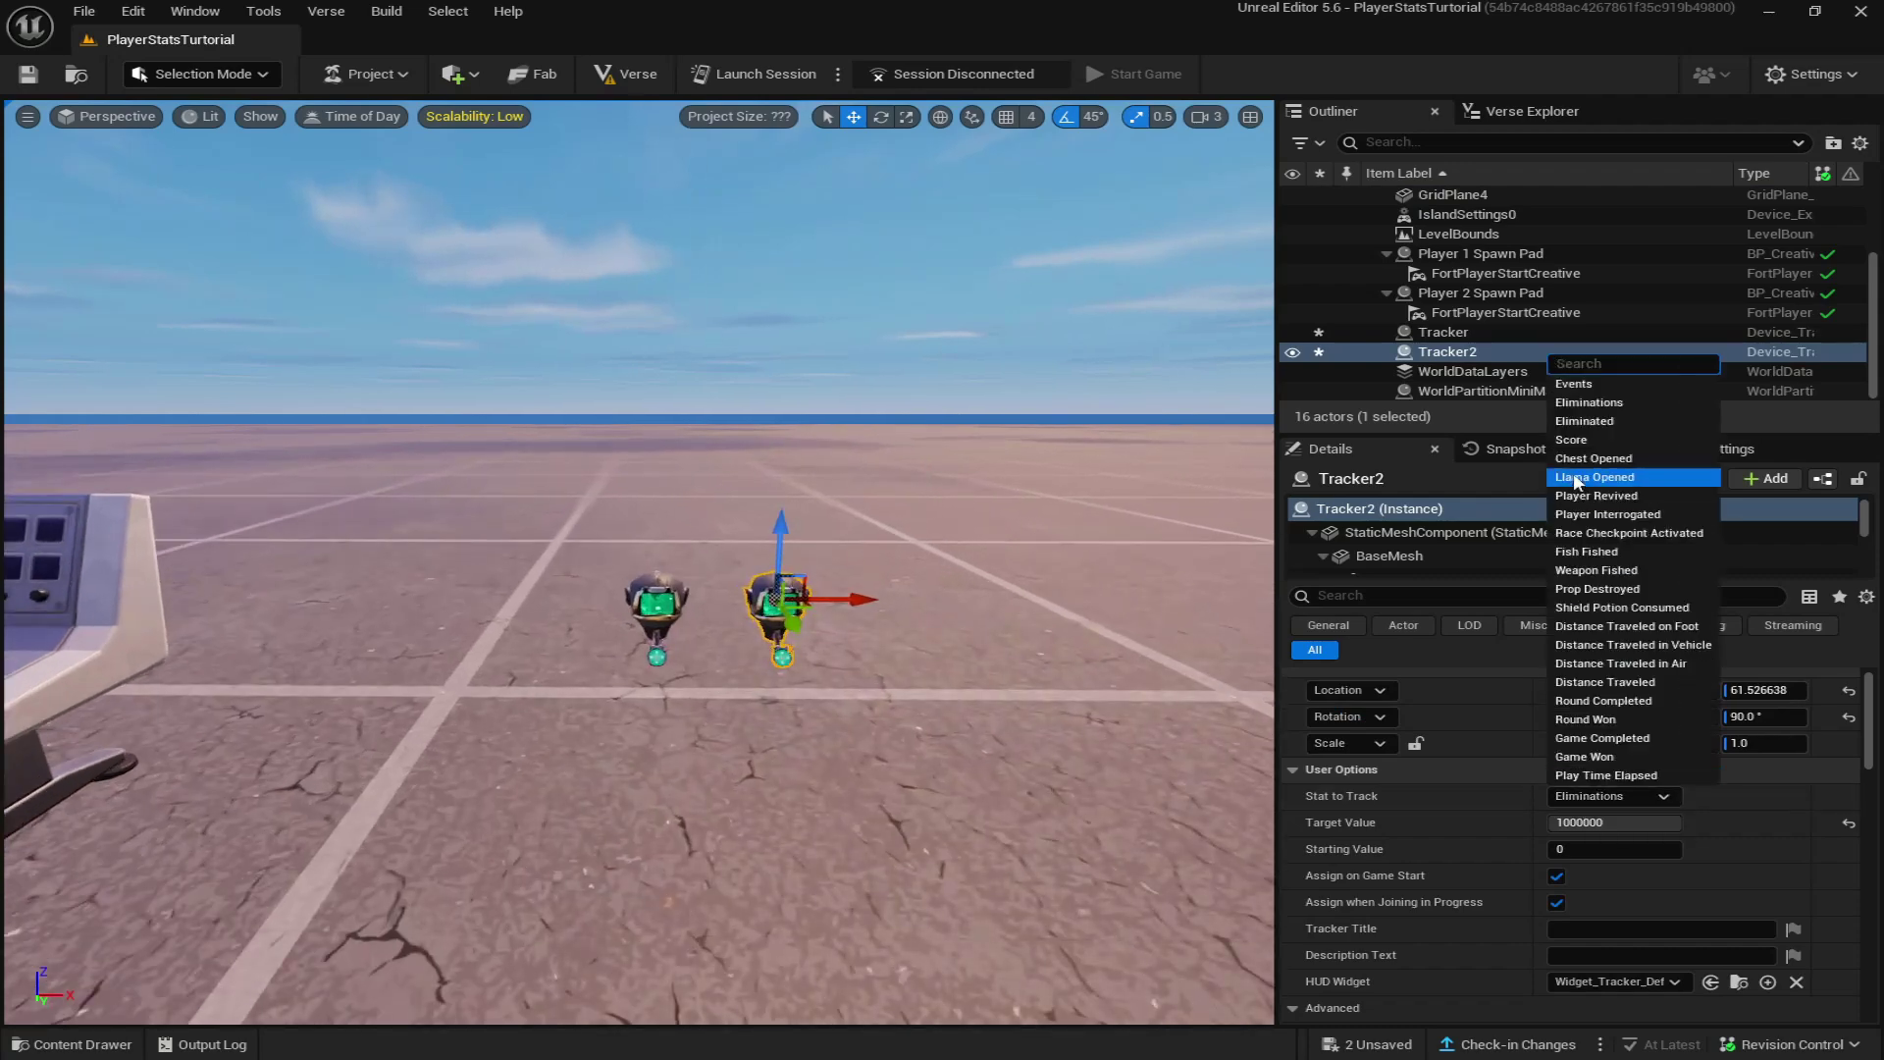
{"action": "left_click", "coordinate": [1570, 422]}
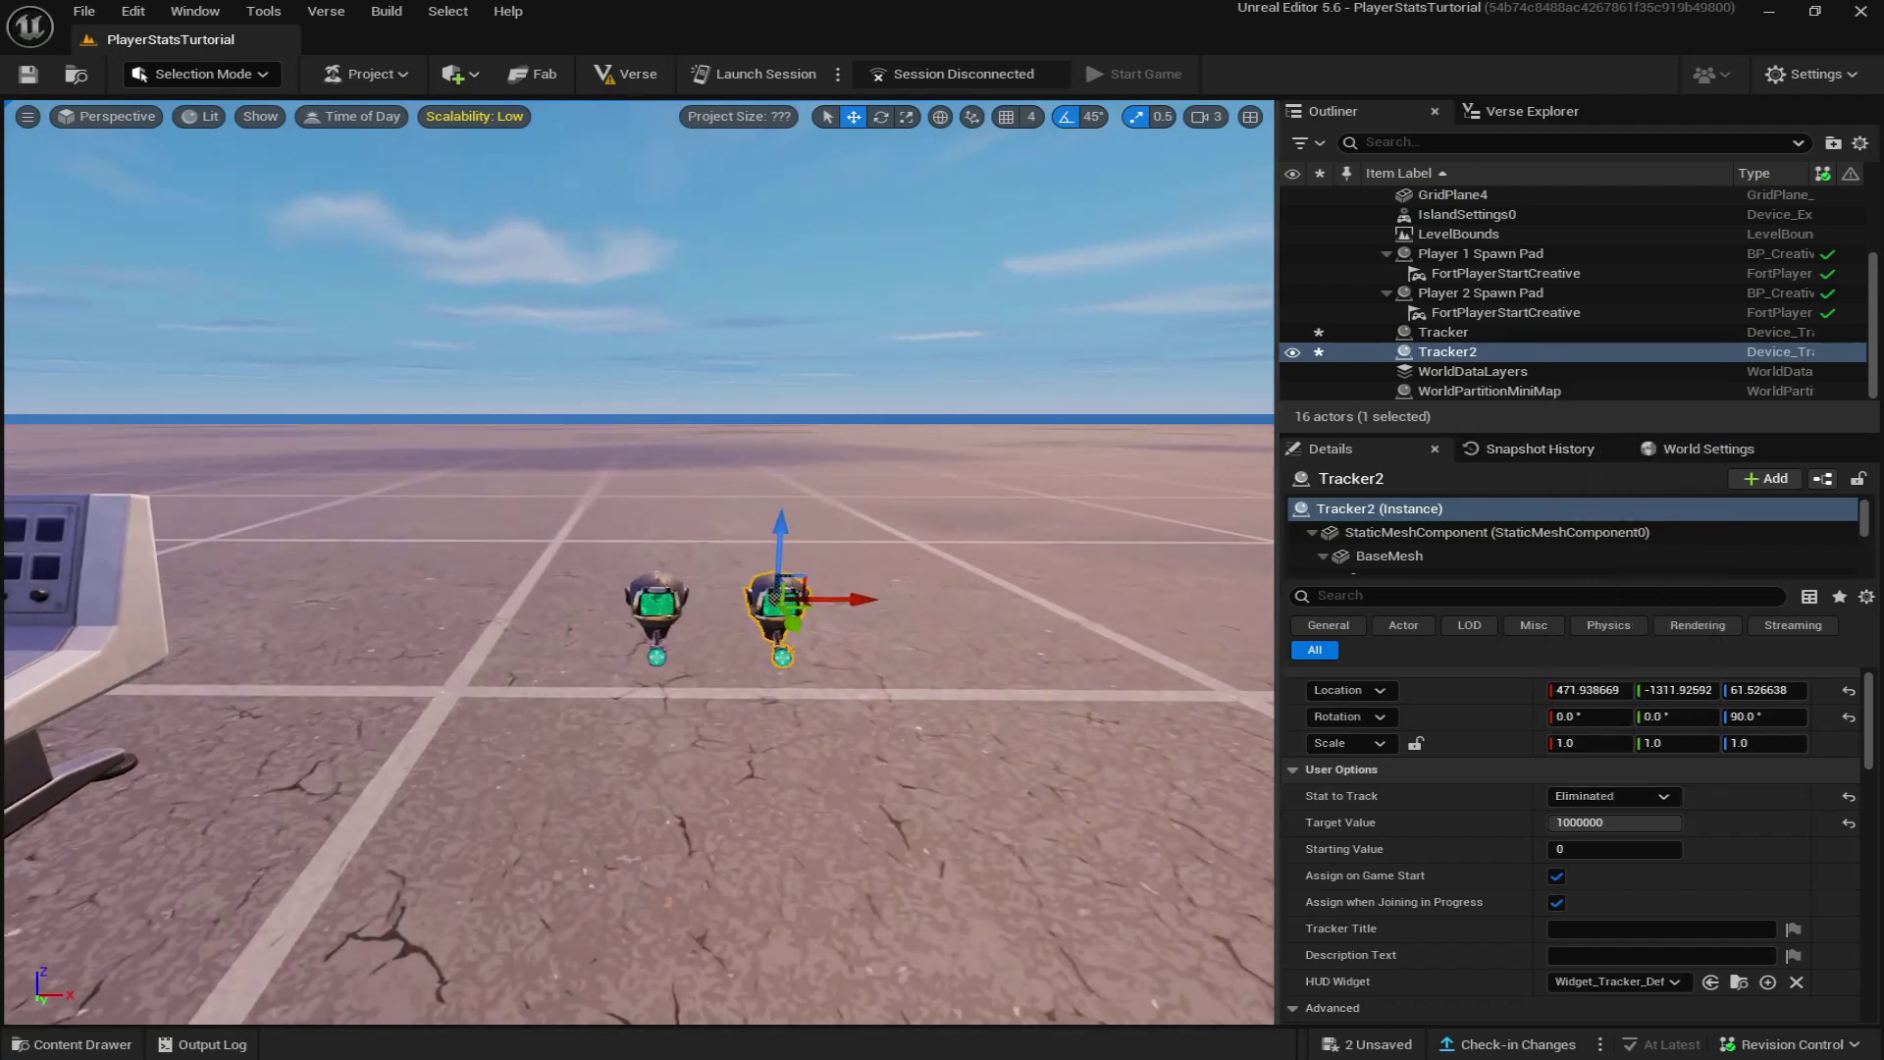
Duplicate the first tracker, which tracks Eliminations, and place the copy third in the row.
{"action": "left_click", "coordinate": [83, 609]}
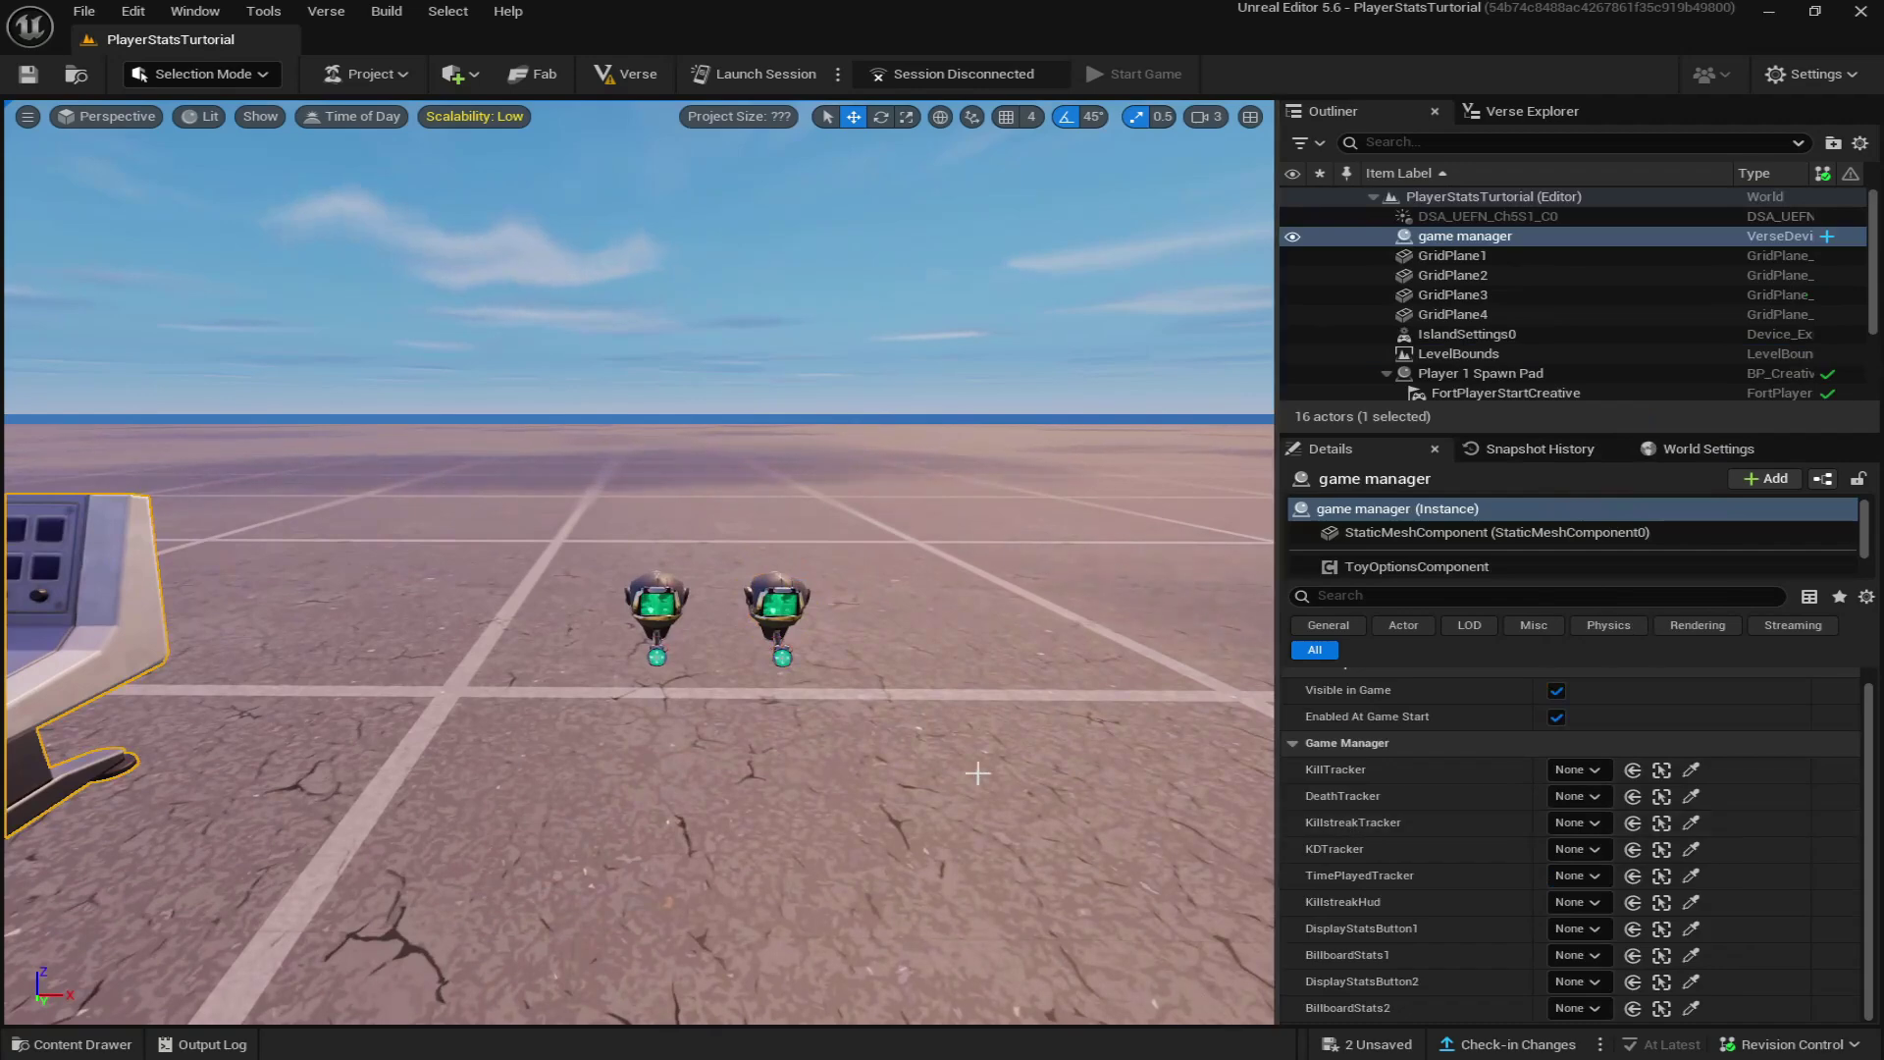
{"action": "left_click_drag", "start_coordinate": [934, 755], "coordinate": [924, 764]}
{"action": "left_click", "coordinate": [669, 601]}
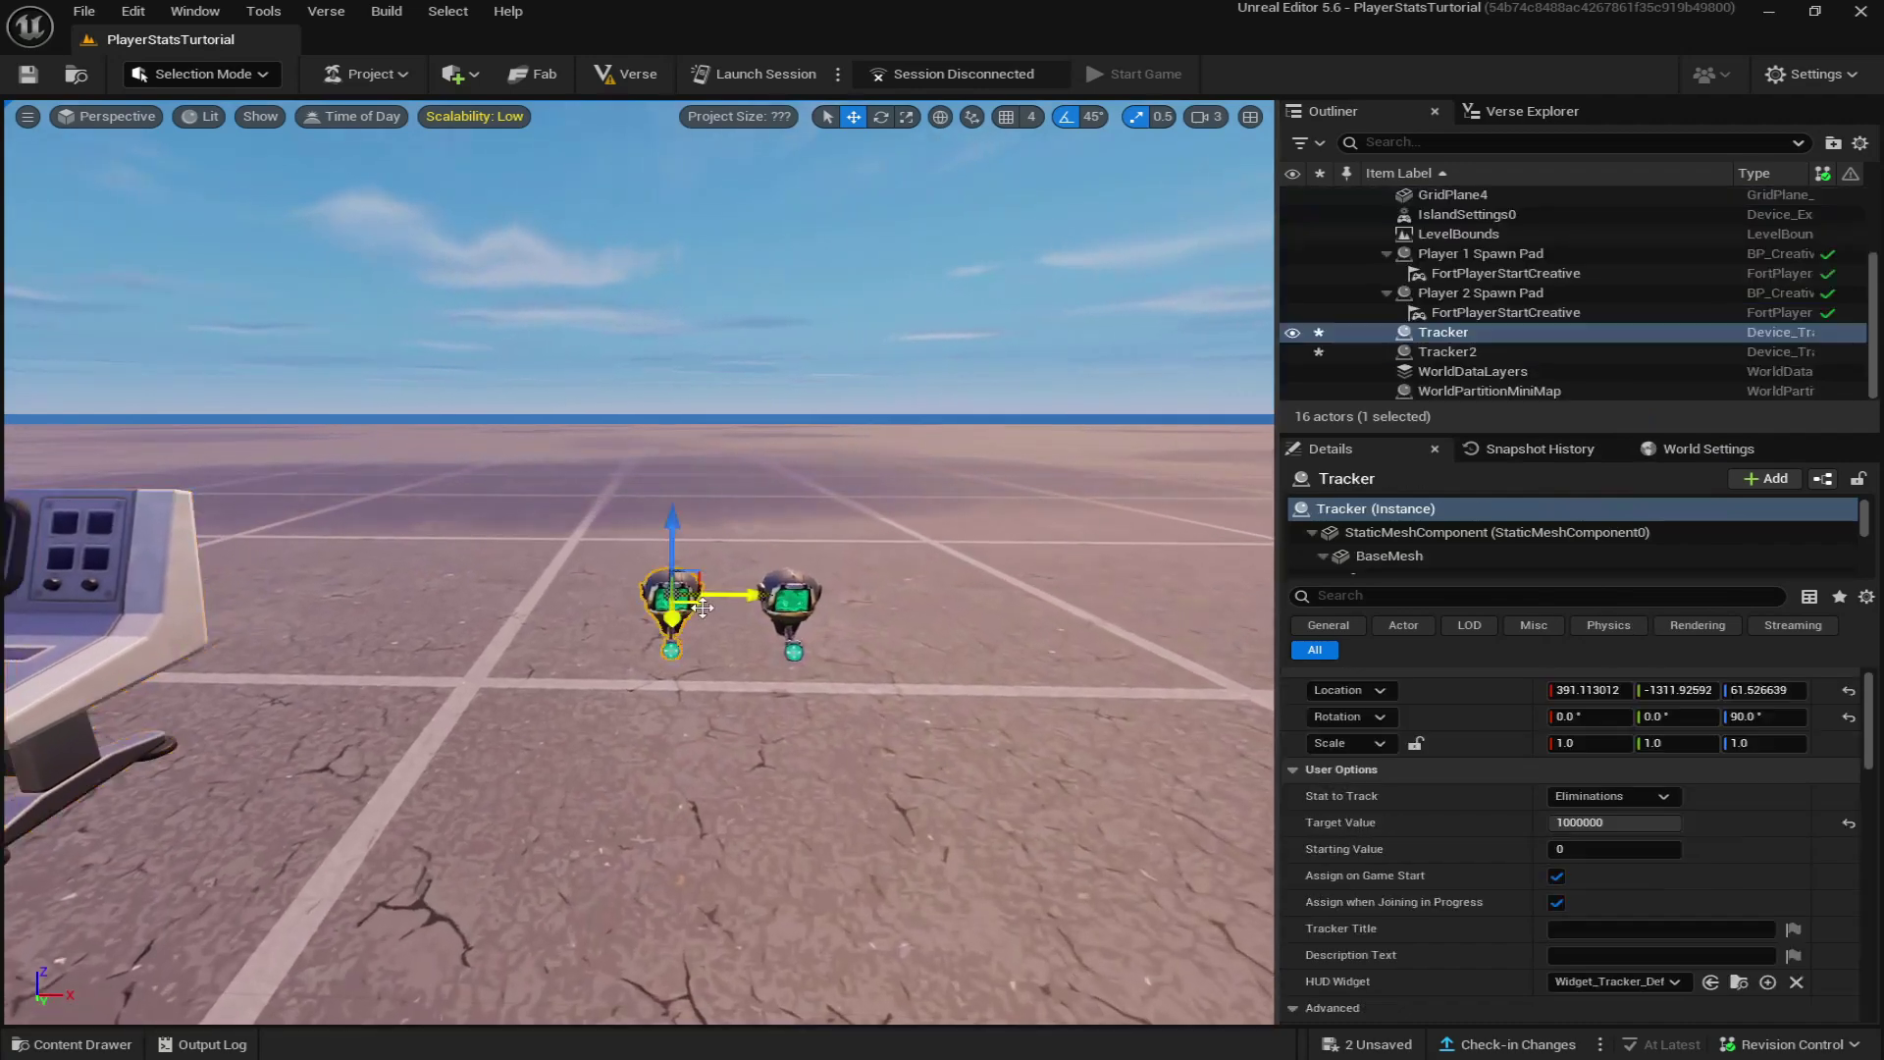
{"action": "left_click_drag", "start_coordinate": [727, 628], "coordinate": [871, 706]}
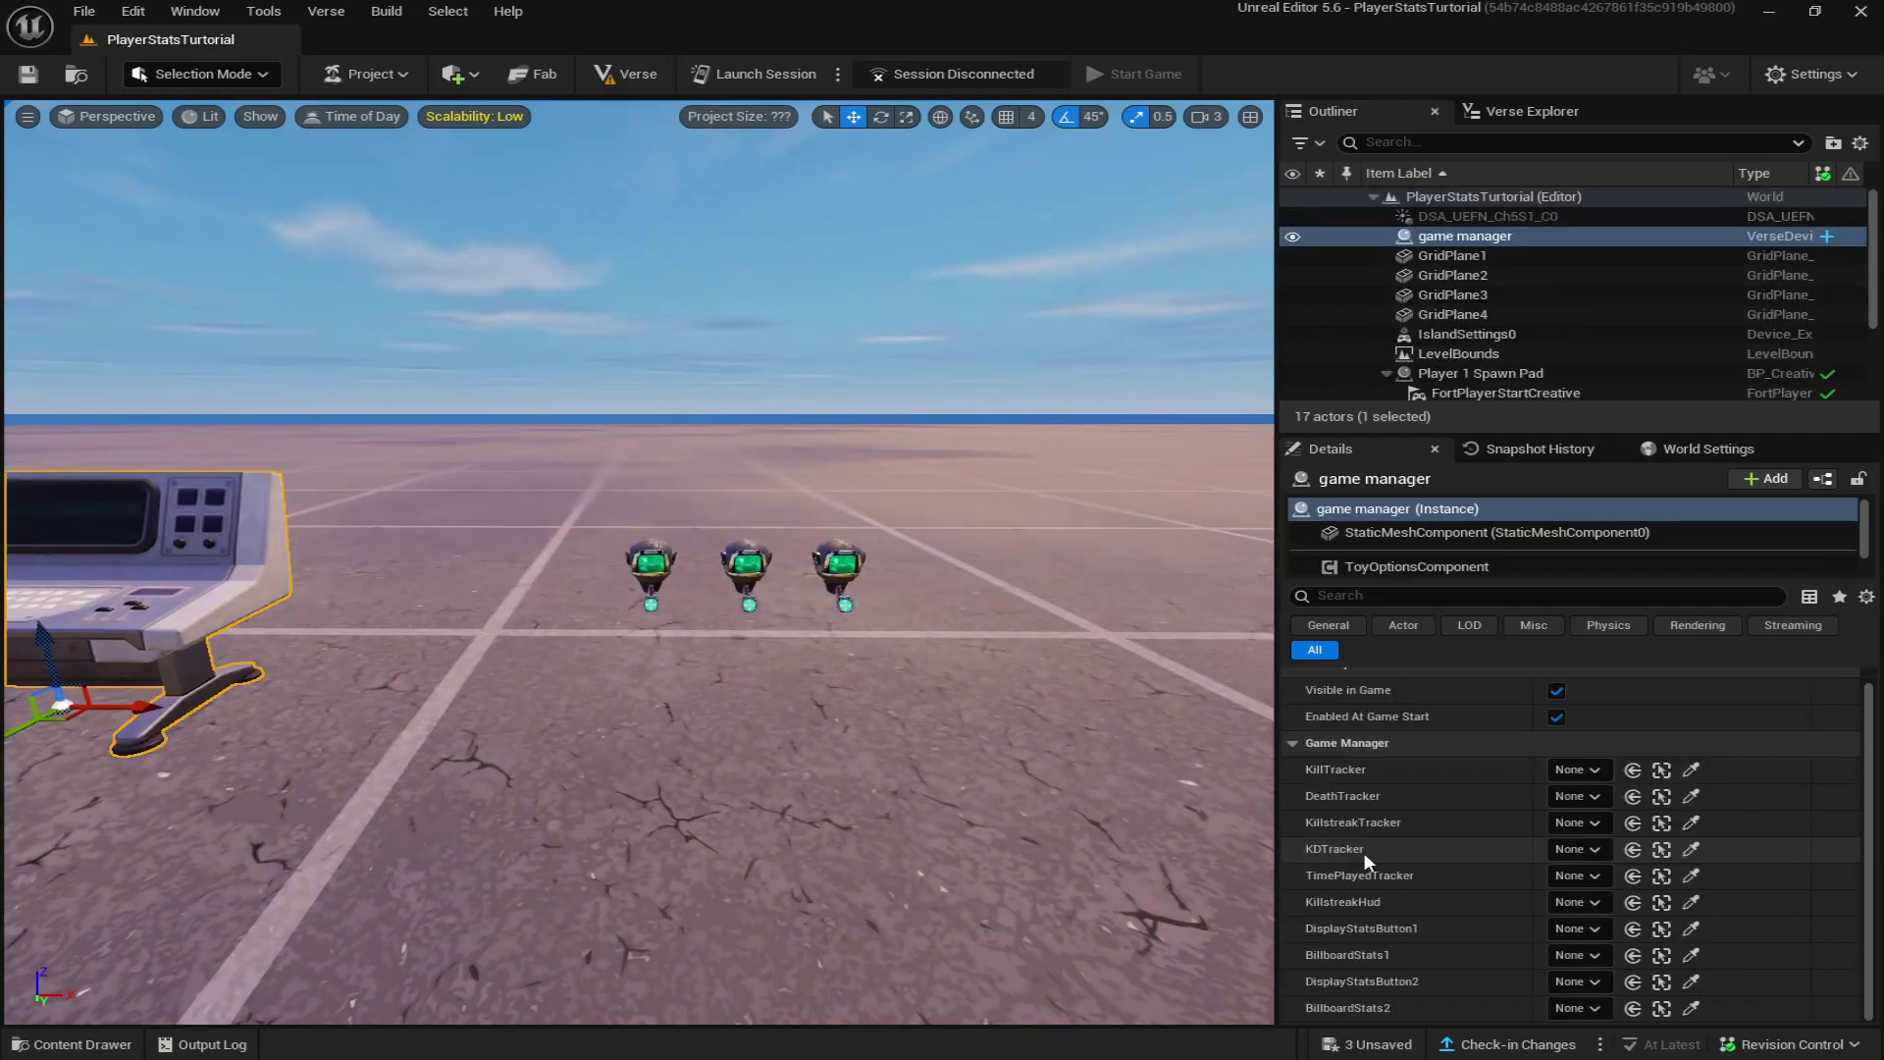
Duplicate the first tracker again and place the copy fourth in the row.
{"action": "middle_click_drag", "start_coordinate": [904, 761], "coordinate": [967, 765]}
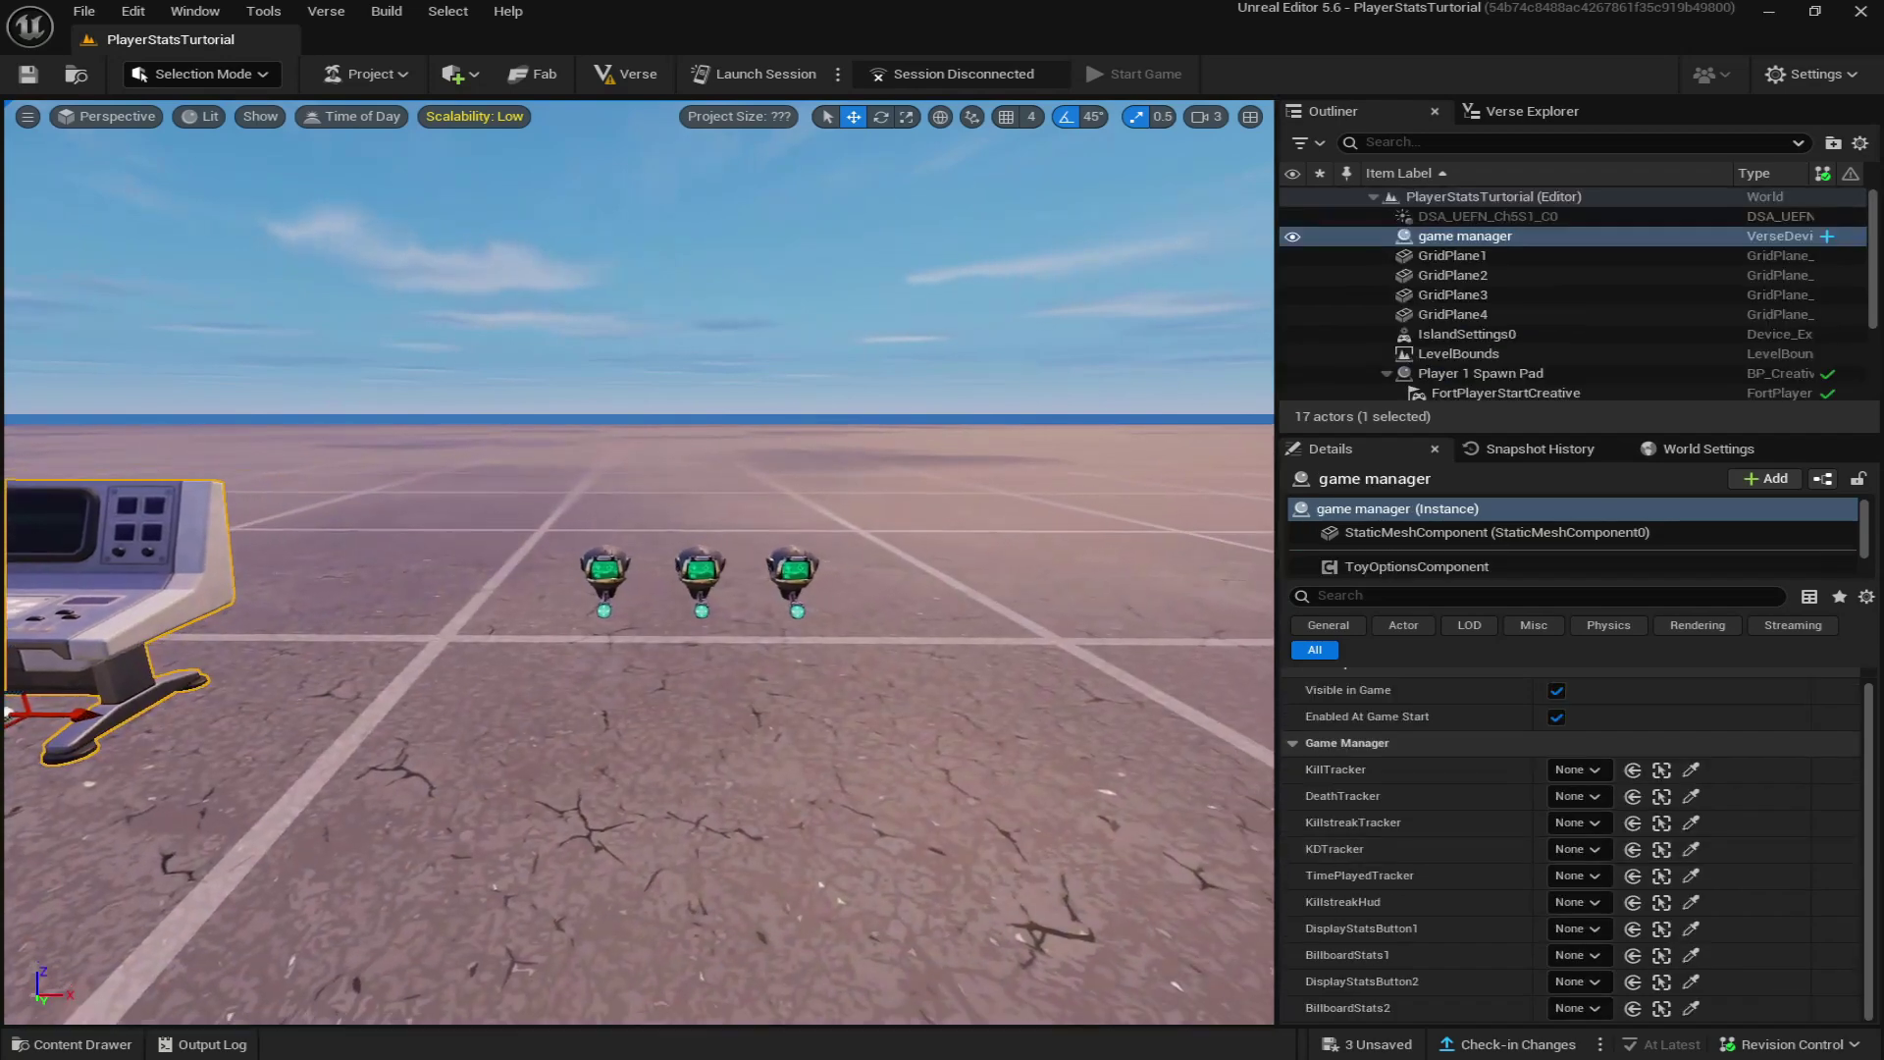
{"action": "left_click_drag", "start_coordinate": [867, 766], "coordinate": [867, 706]}
{"action": "left_click", "coordinate": [580, 611]}
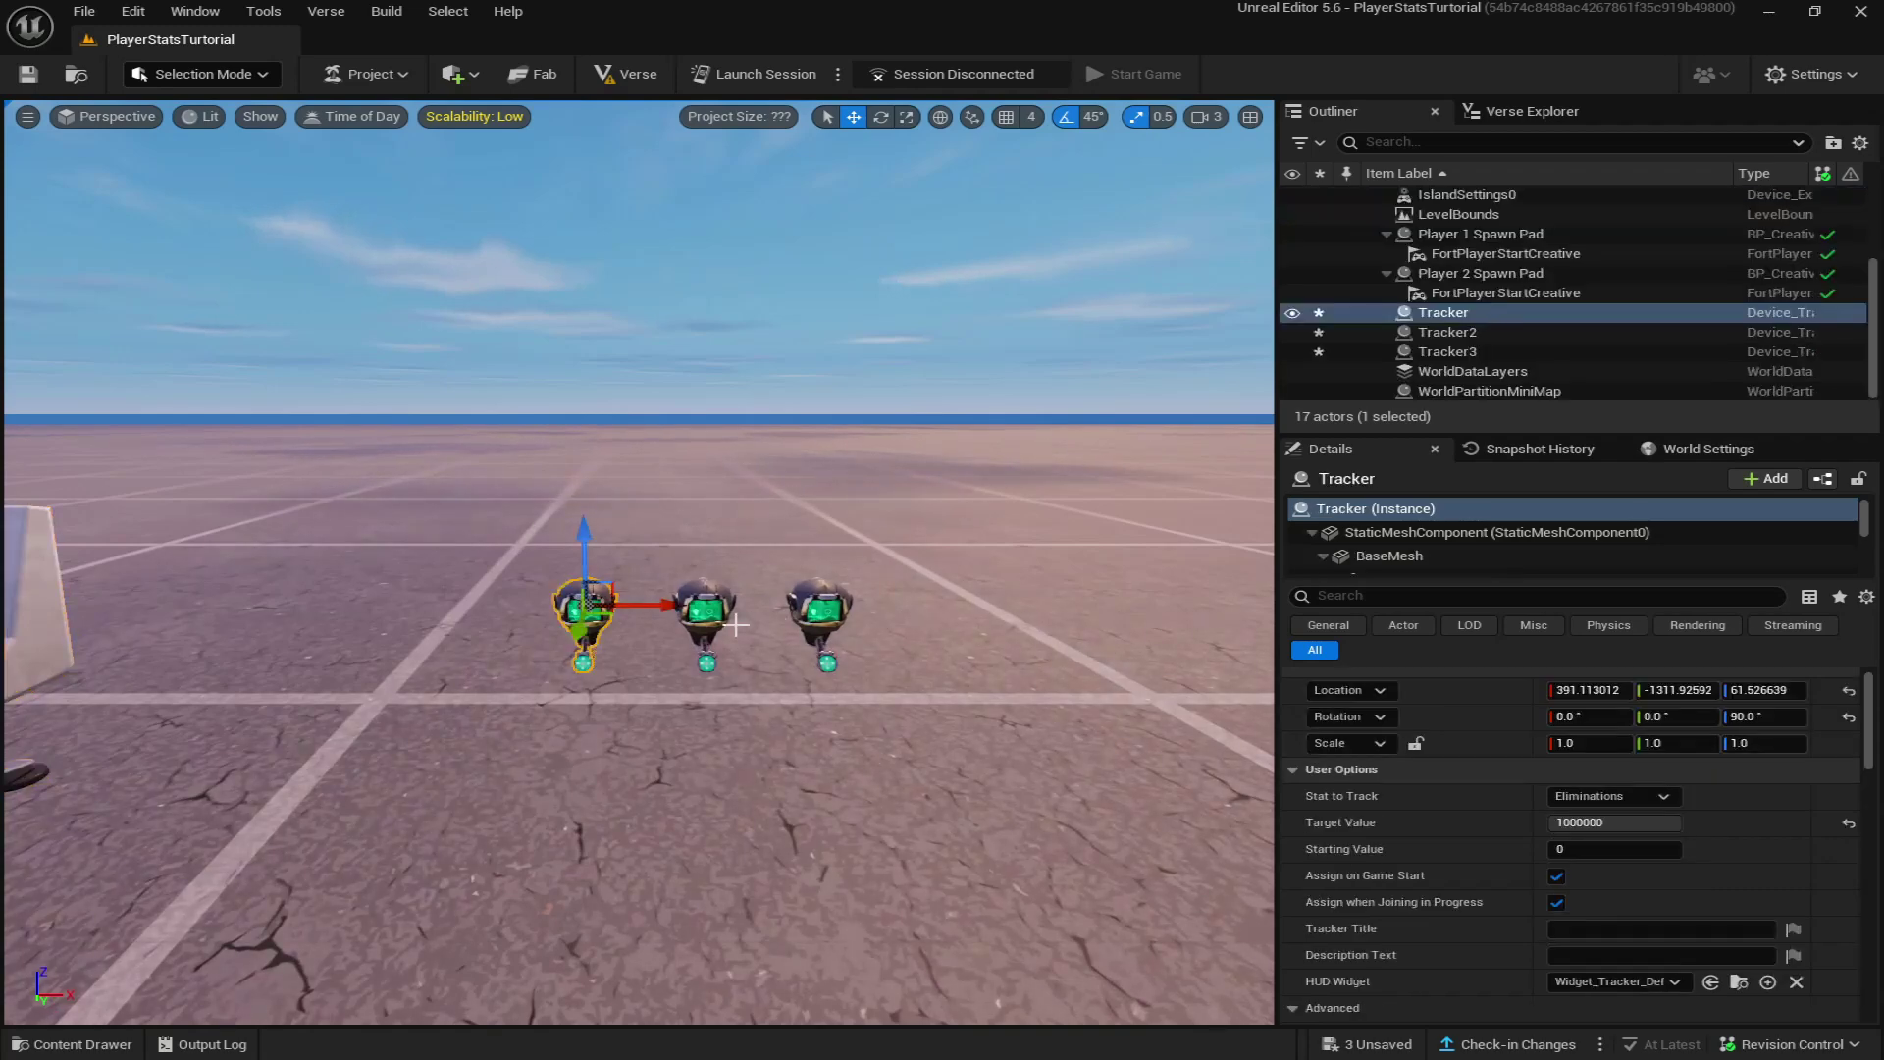
{"action": "key", "text": "ctrl+d"}
{"action": "left_click_drag", "start_coordinate": [661, 605], "coordinate": [999, 608]}
{"action": "left_click_drag", "start_coordinate": [883, 746], "coordinate": [883, 815]}
Check the game manager's tracker list, duplicate the fourth tracker and place the copy at the end of the row.
{"action": "left_click", "coordinate": [59, 609]}
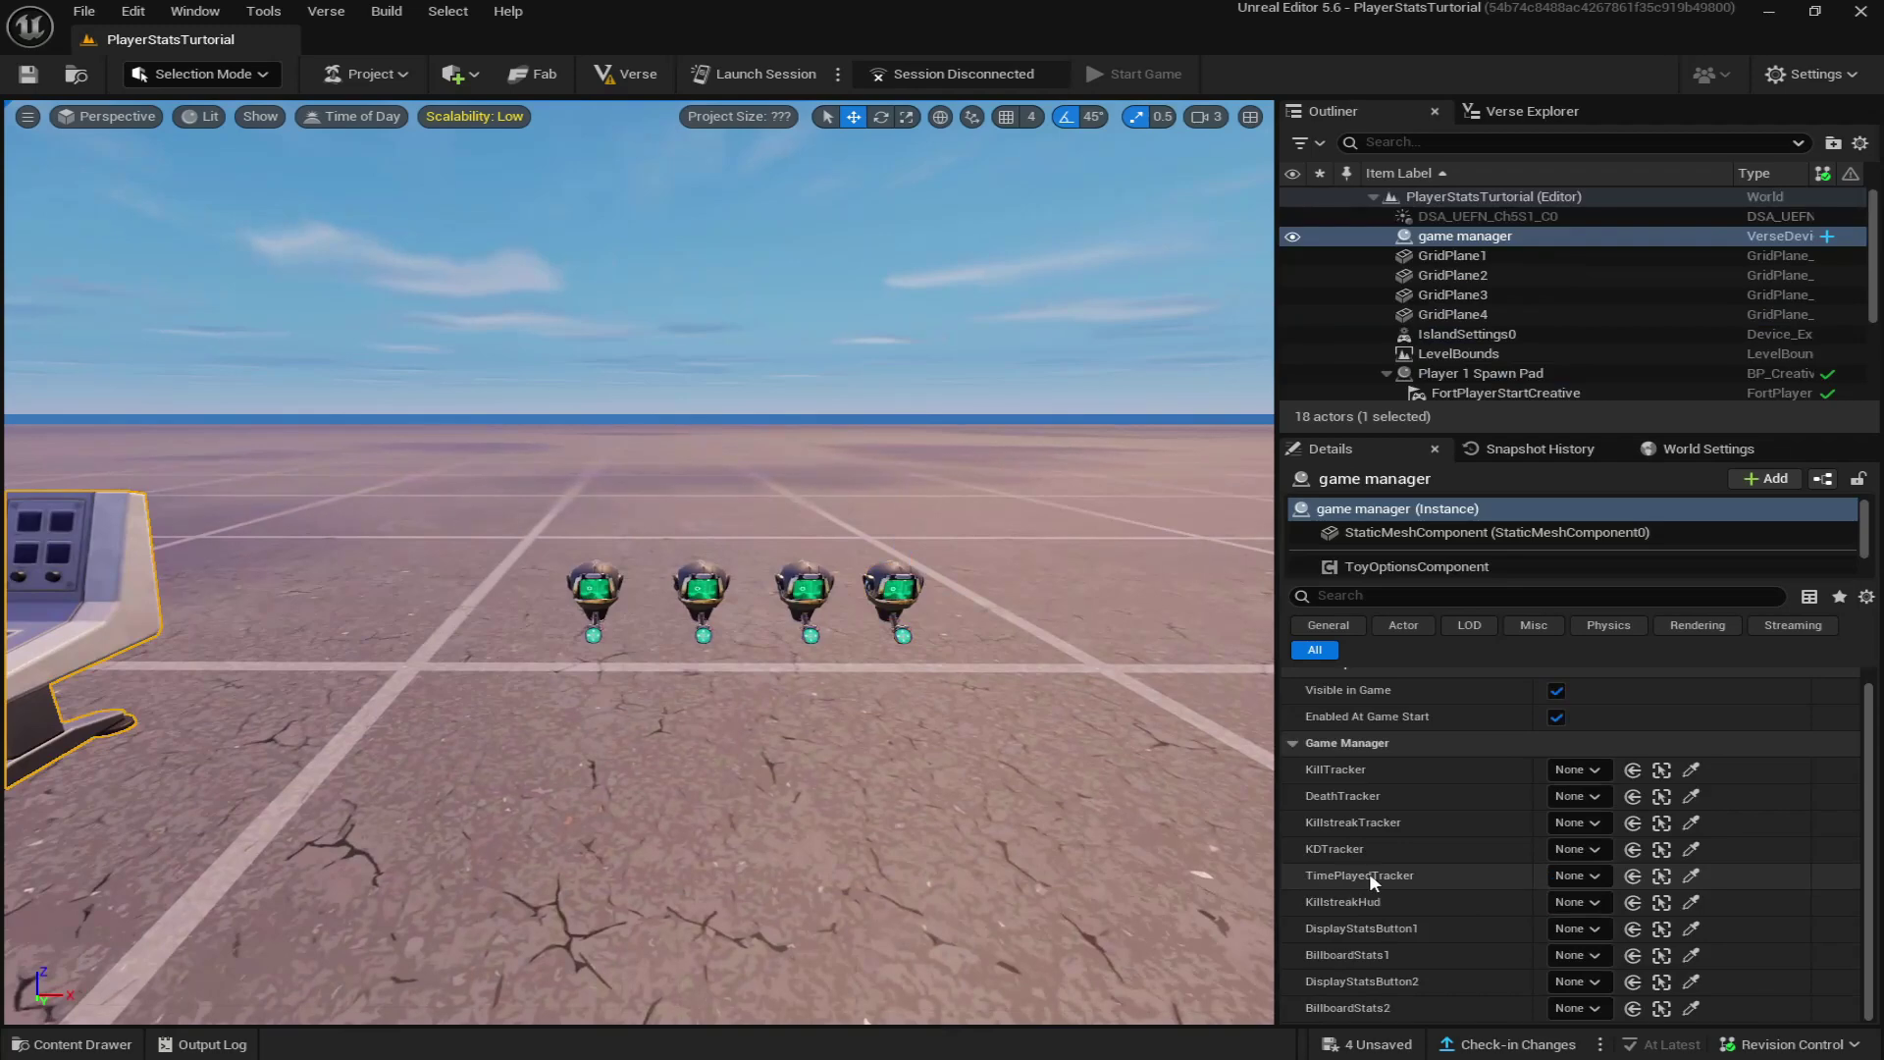
{"action": "left_click", "coordinate": [896, 589]}
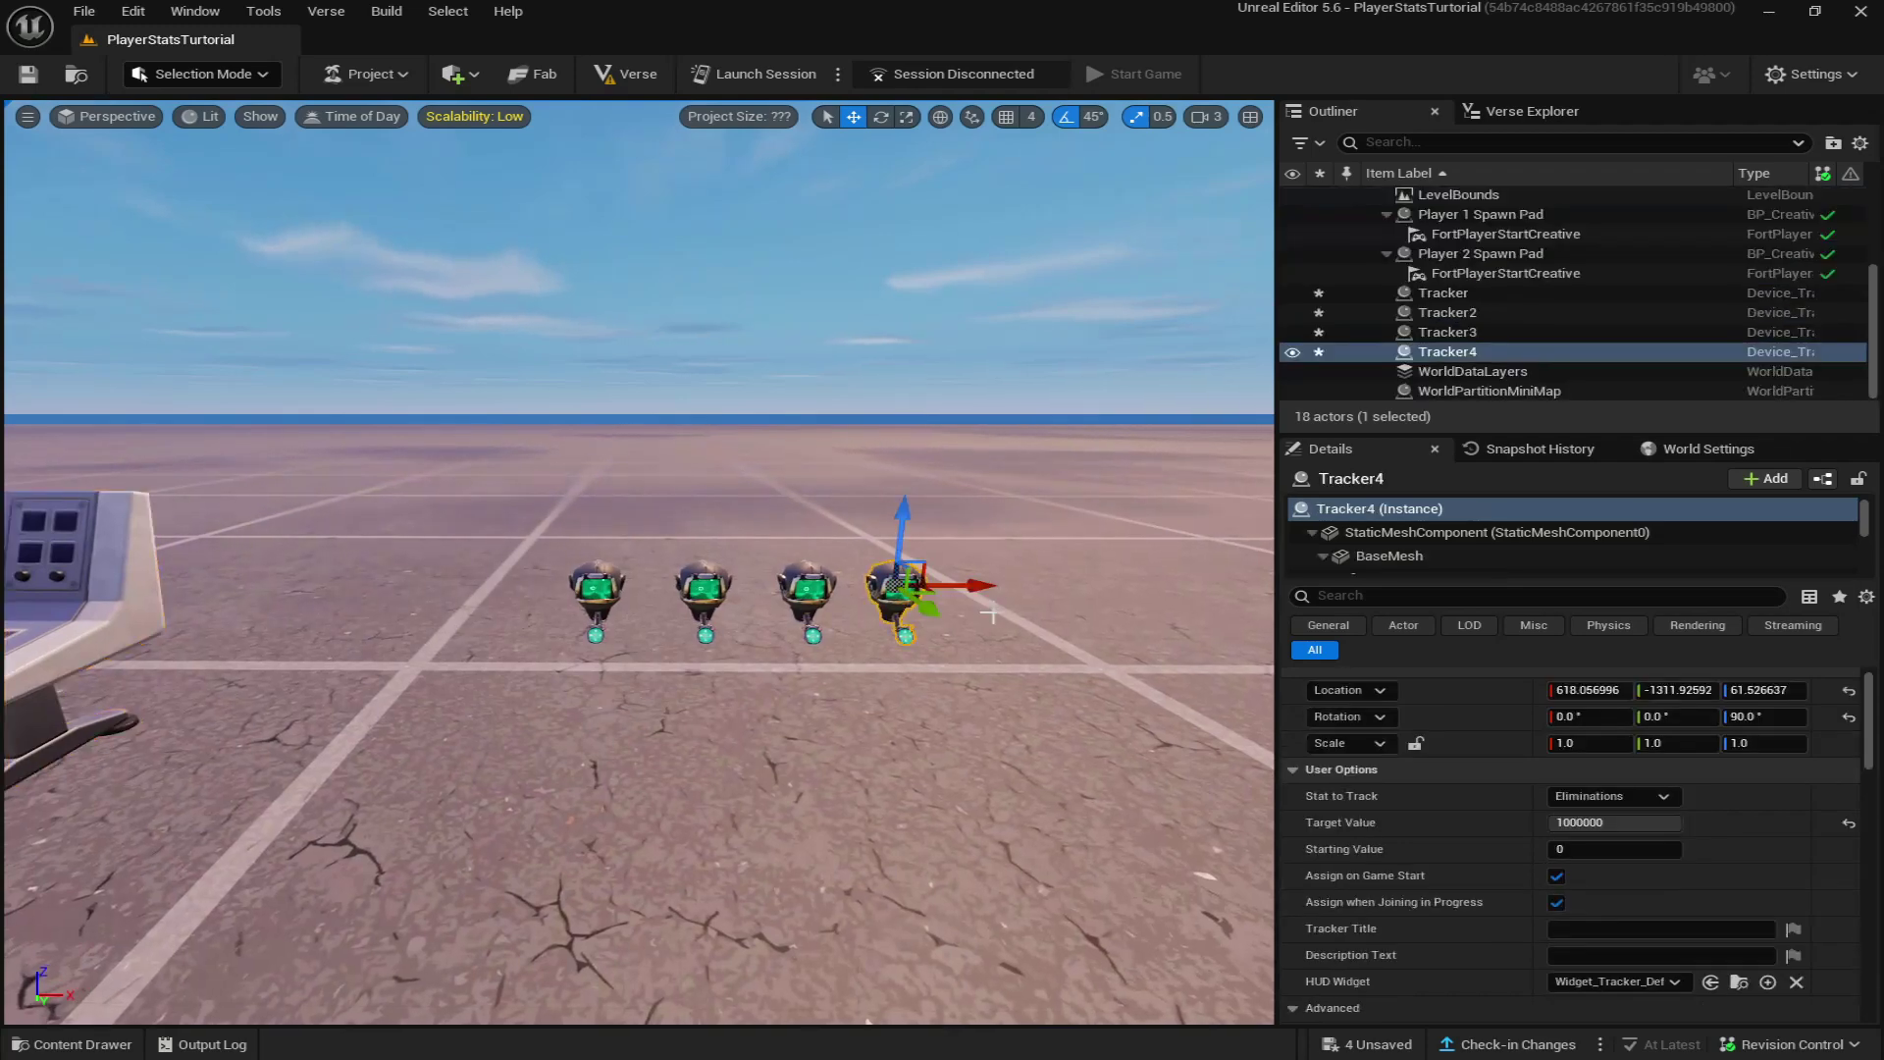
{"action": "right_click_drag", "start_coordinate": [896, 588], "coordinate": [942, 589]}
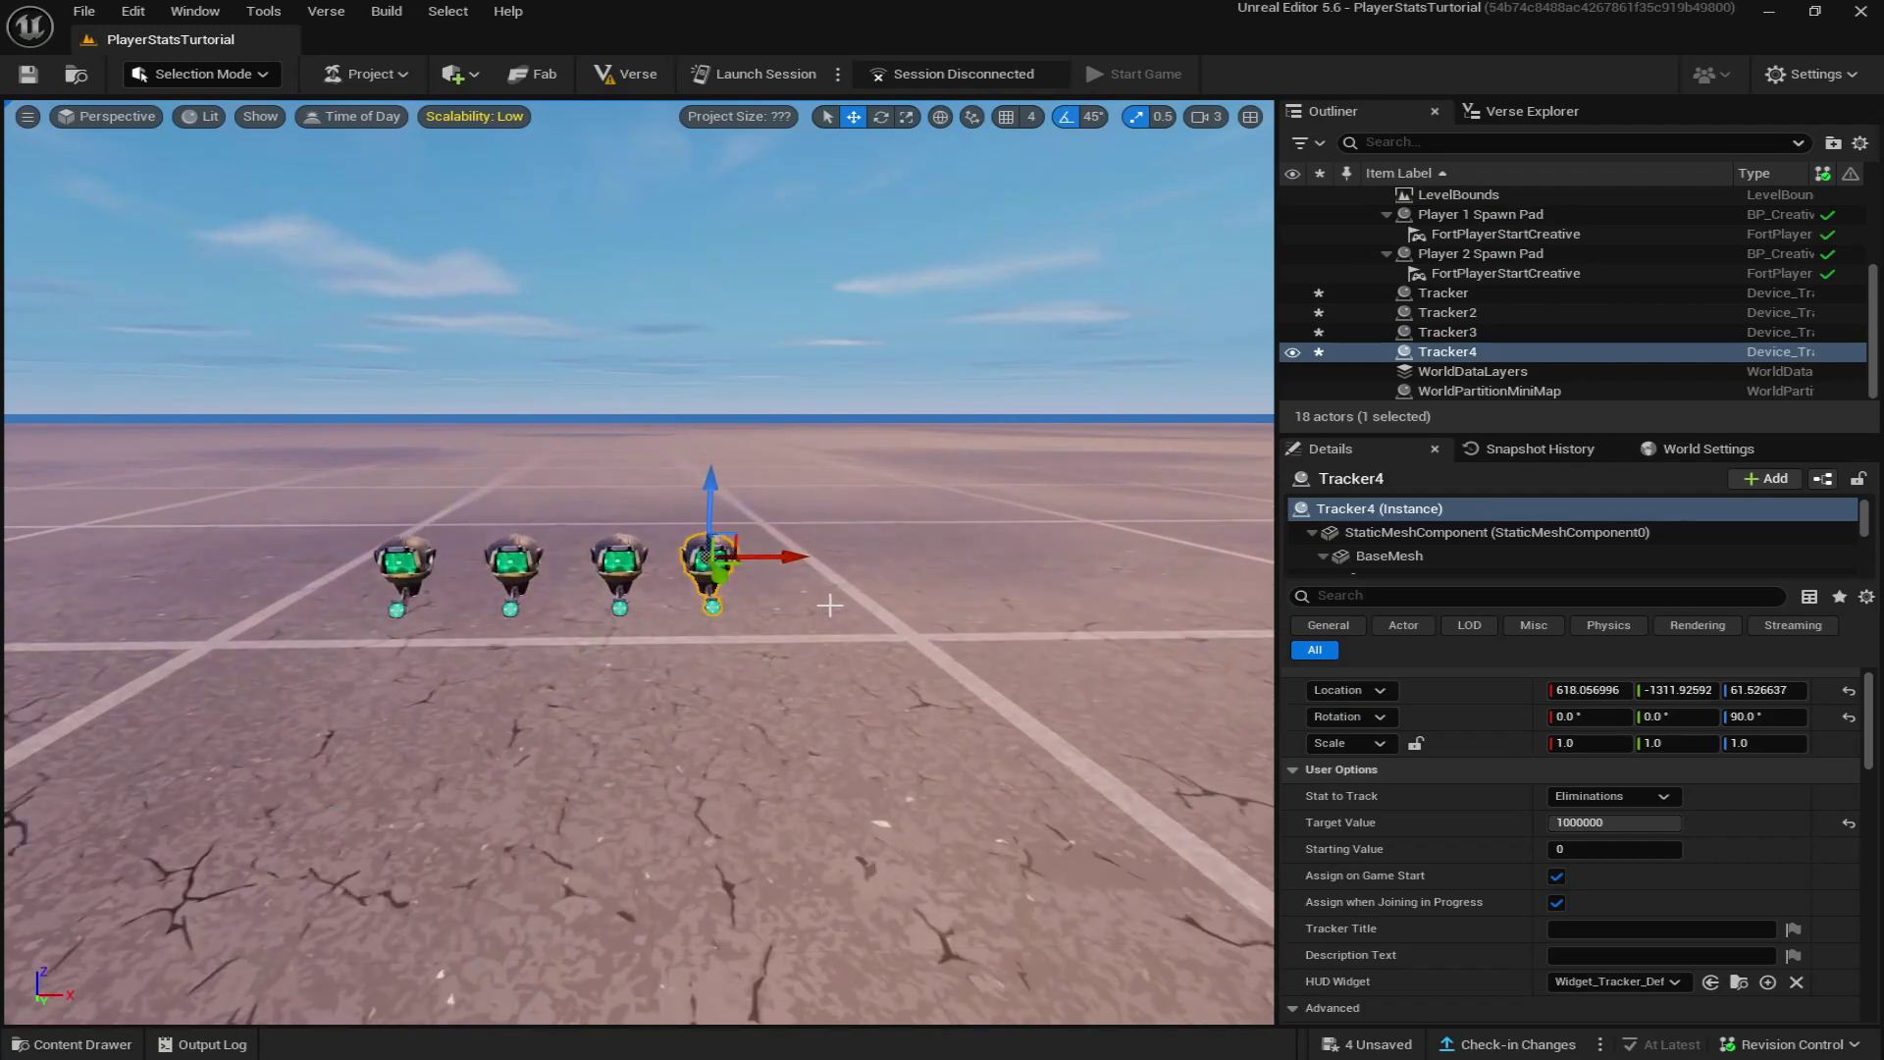
{"action": "key", "text": "ctrl+d"}
{"action": "left_click_drag", "start_coordinate": [791, 561], "coordinate": [904, 572]}
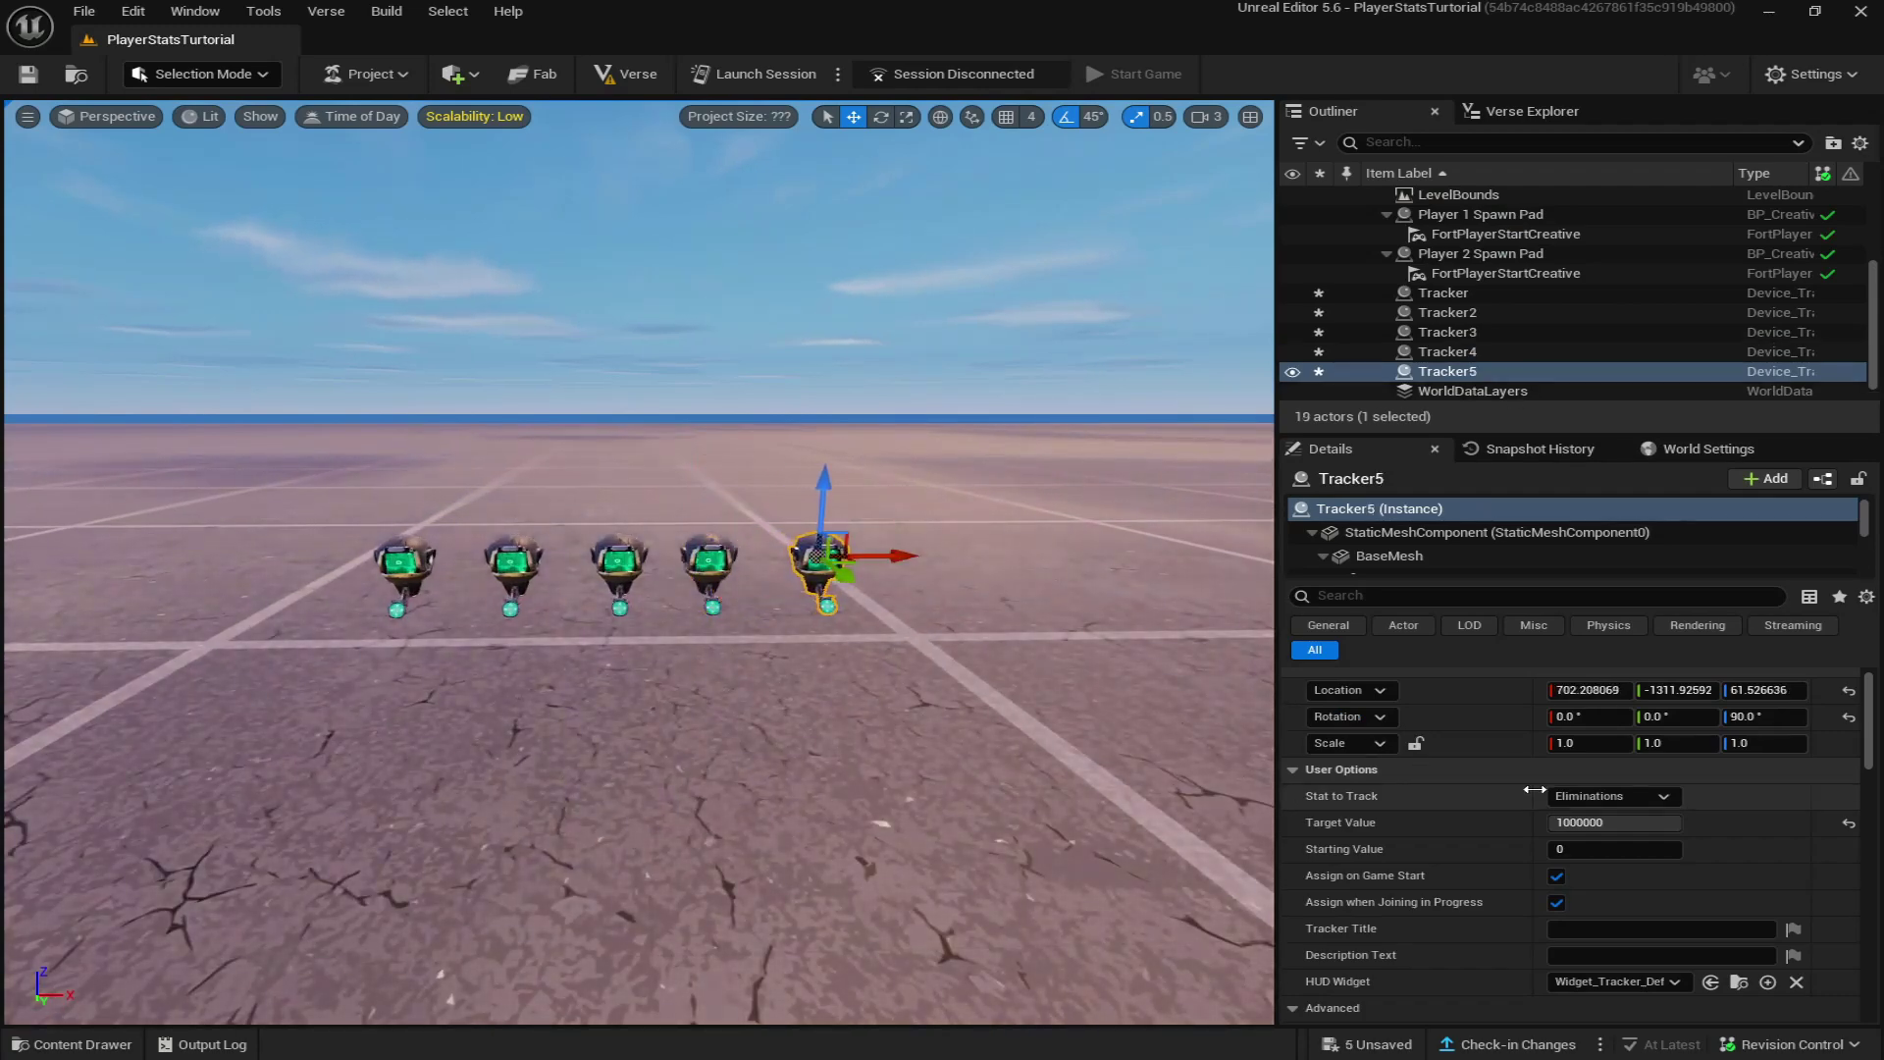
Set the fifth tracker's Stat to Track to Play Time Elapsed and save all five trackers.
{"action": "left_click", "coordinate": [1615, 798]}
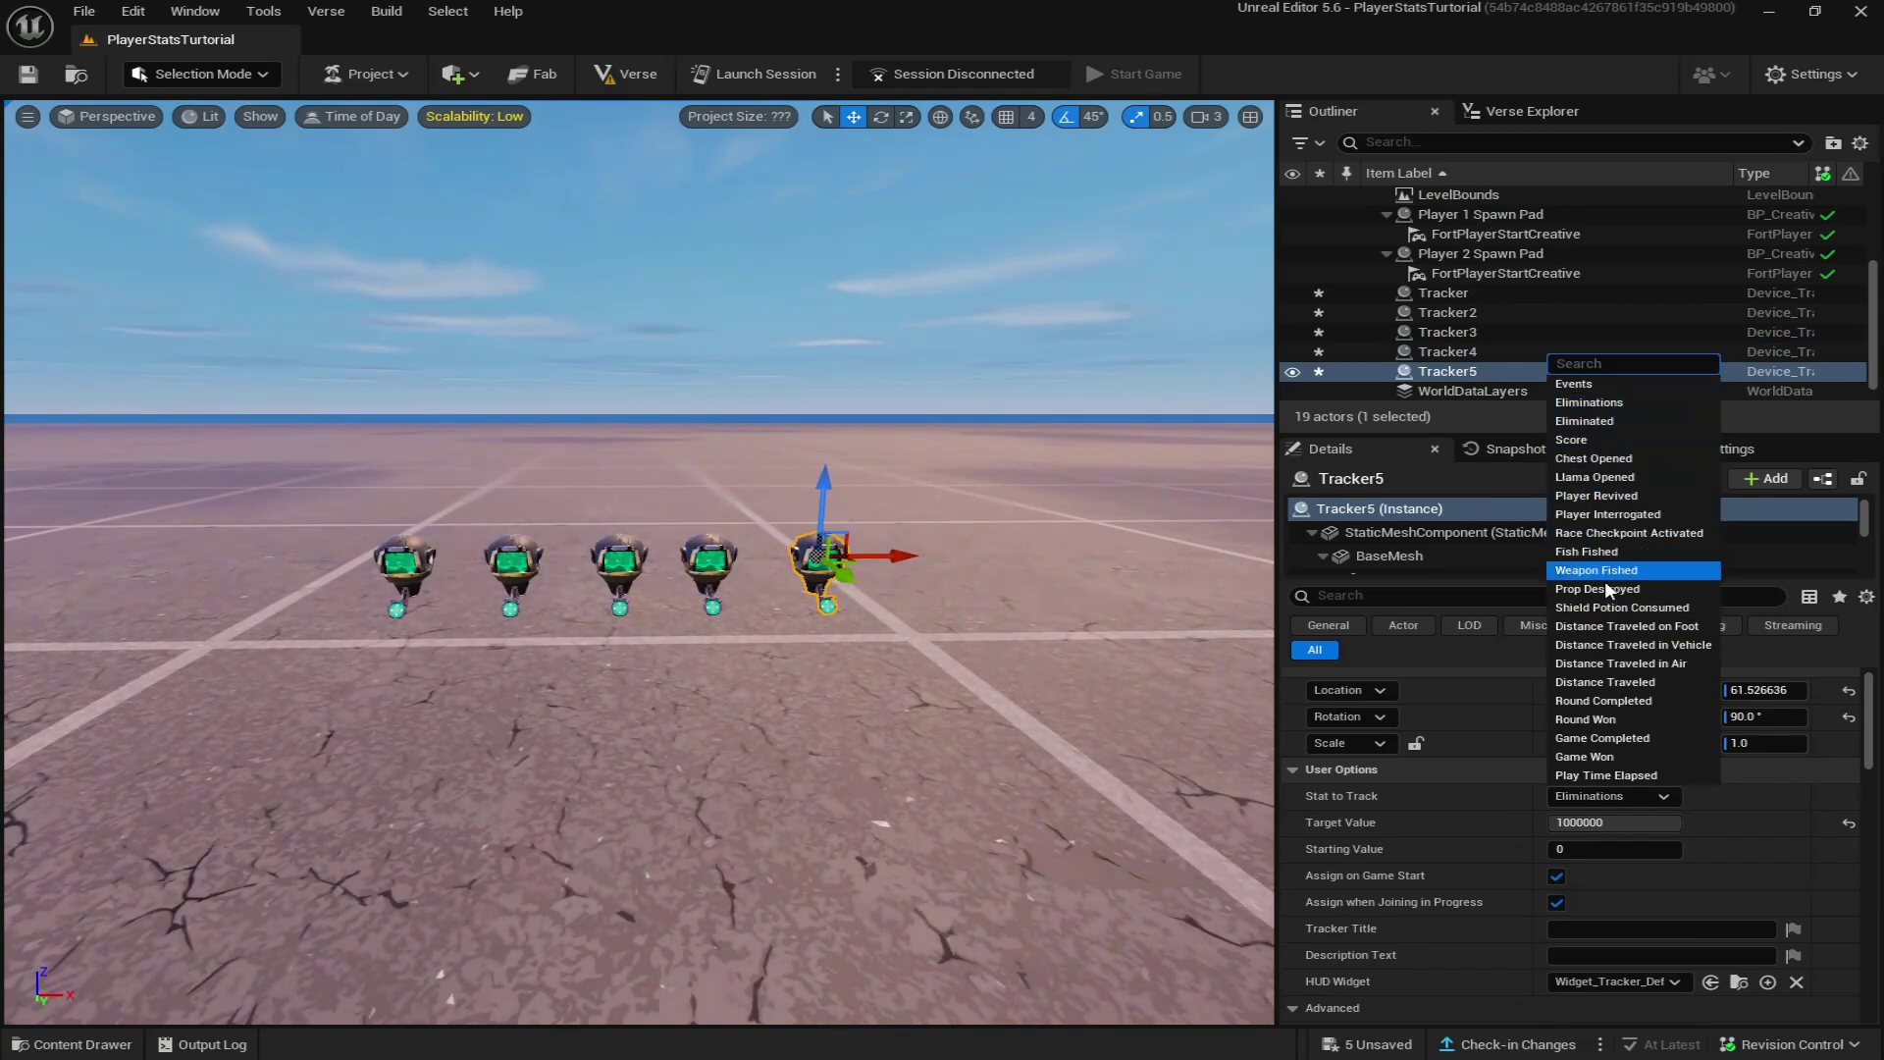
{"action": "left_click", "coordinate": [1594, 773]}
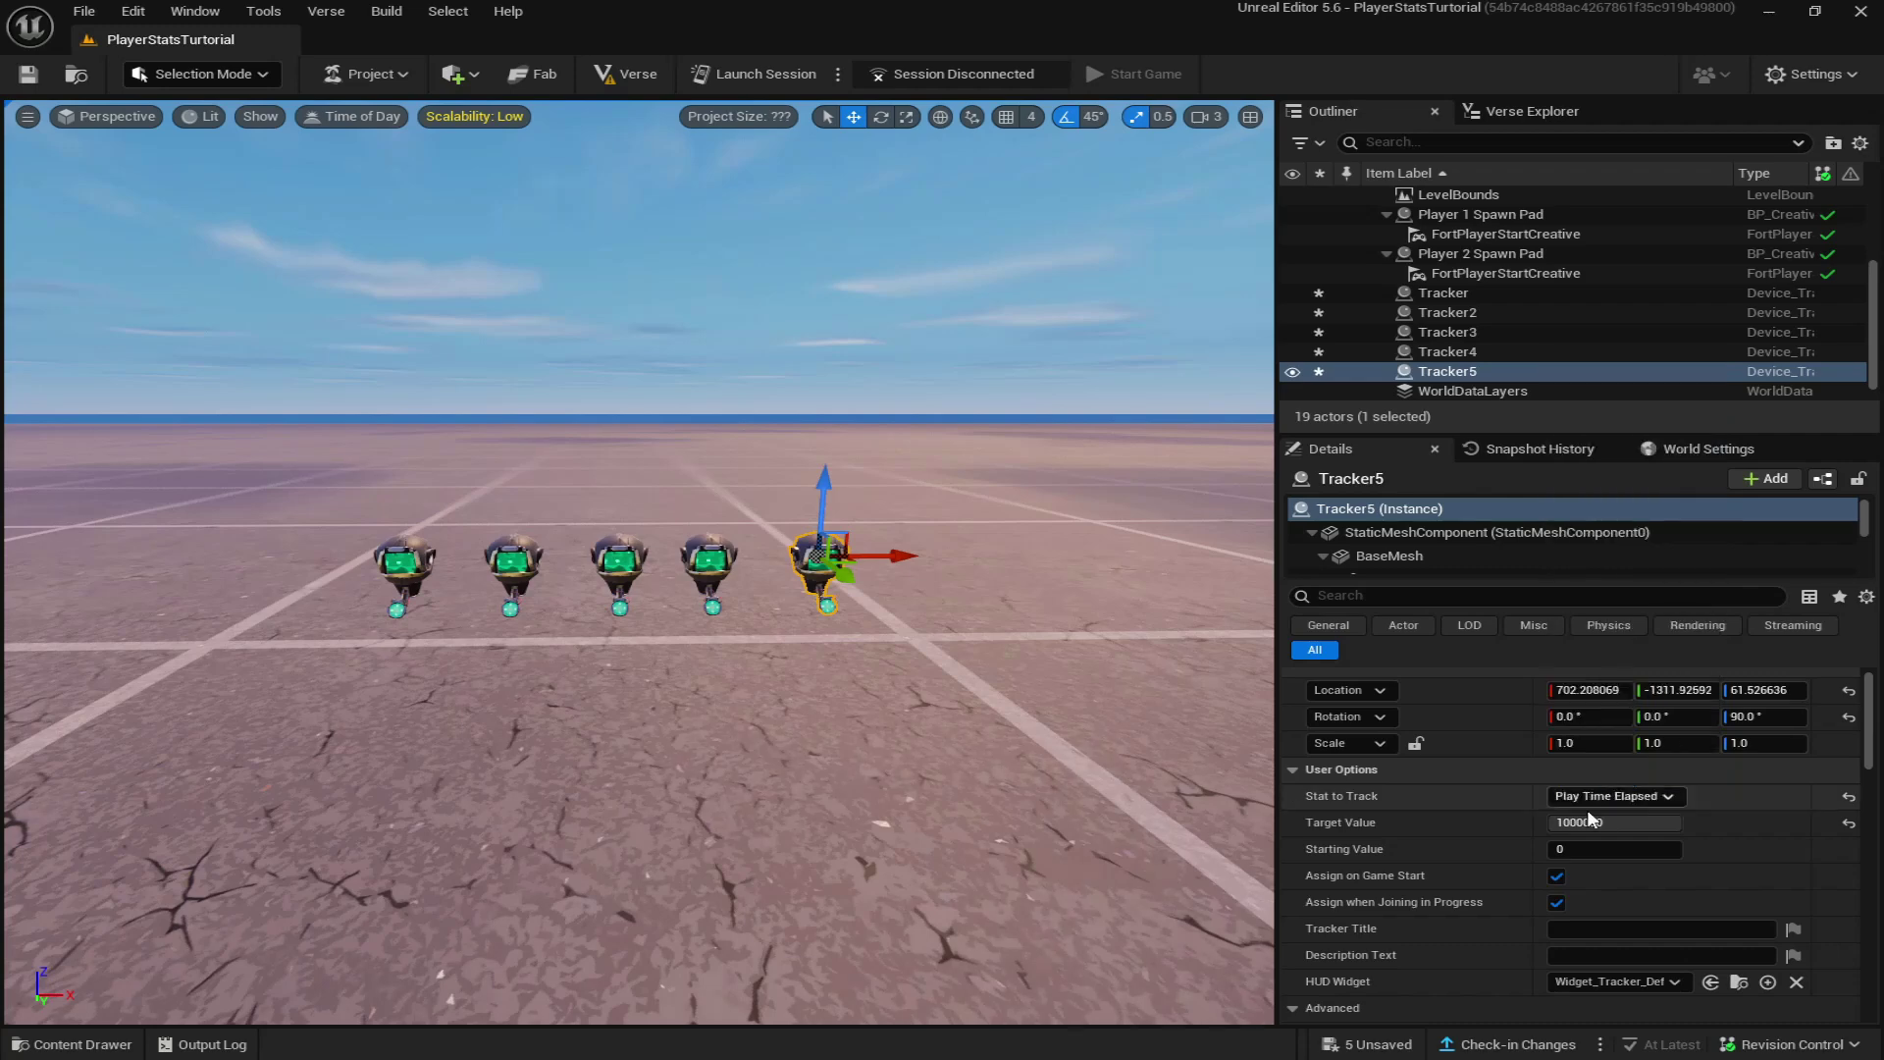
{"action": "key", "text": "ctrl+s"}
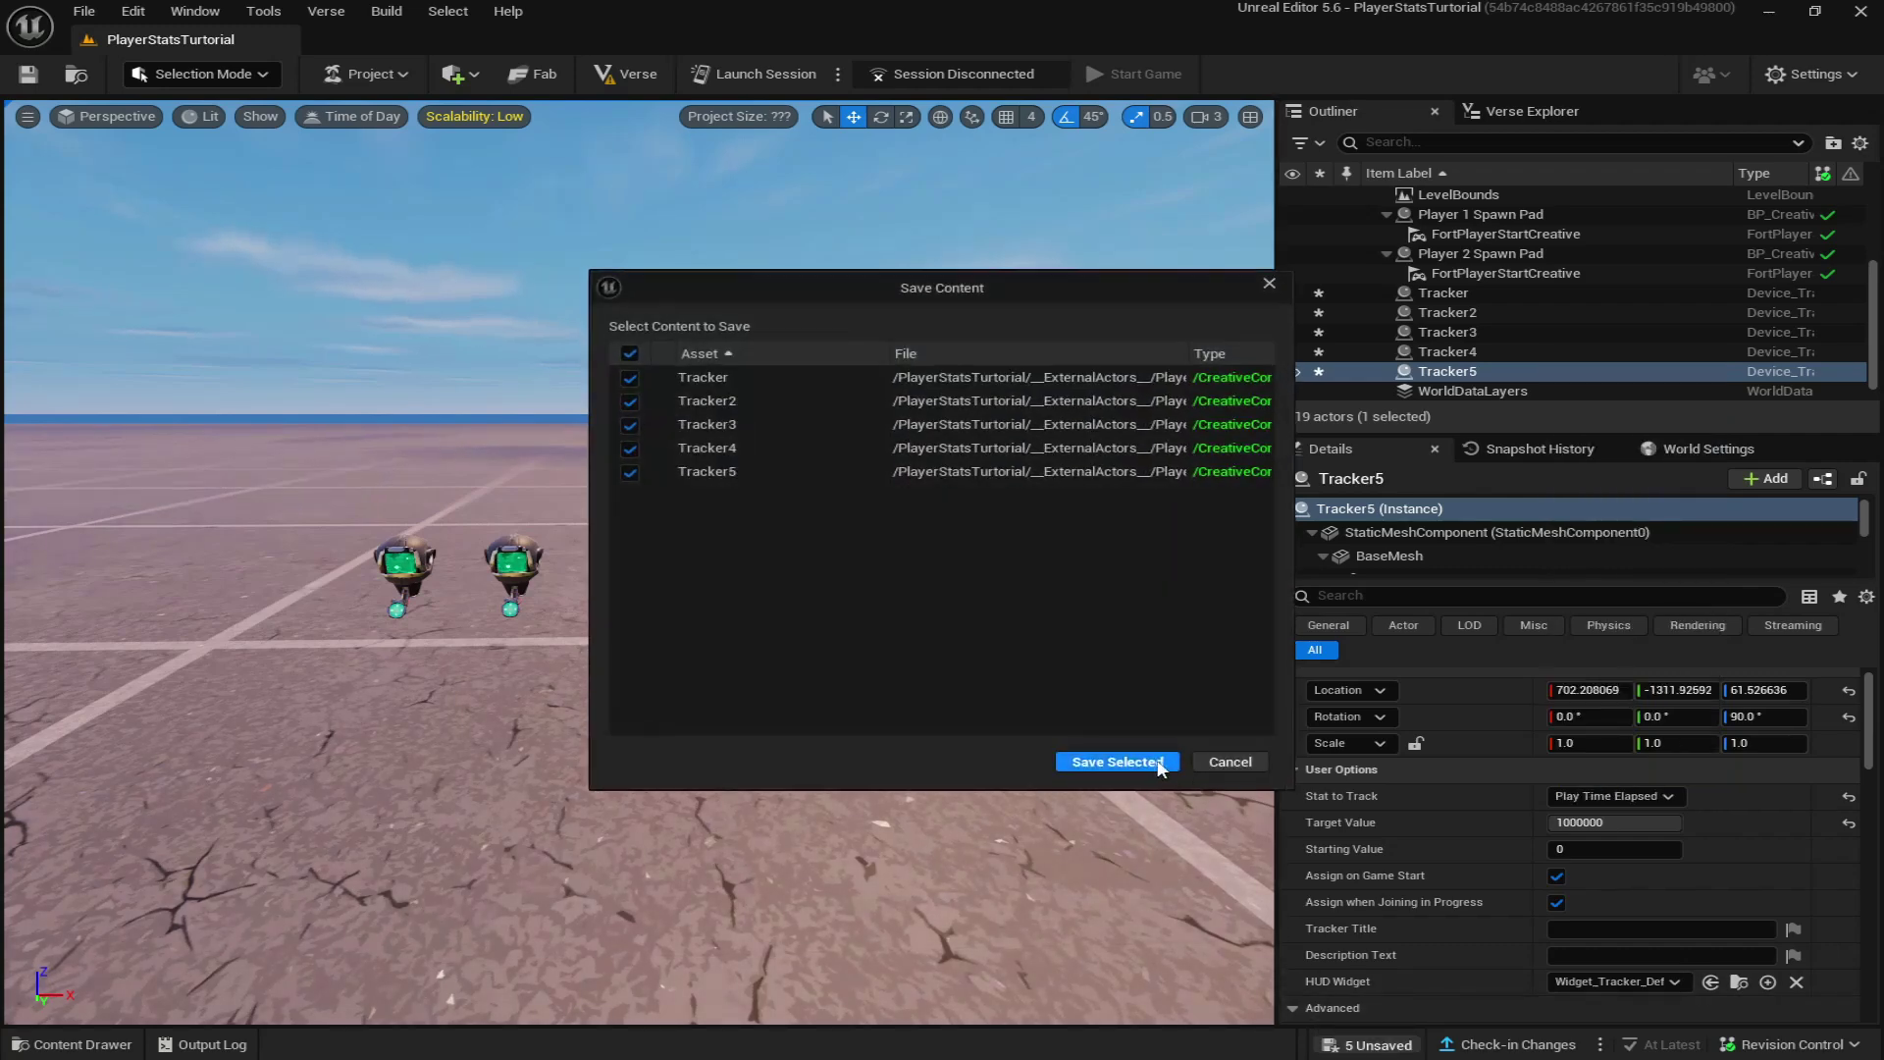
{"action": "left_click", "coordinate": [1156, 763]}
Rename the first tracker in the row as "Tracker Kills".
{"action": "left_click", "coordinate": [401, 550]}
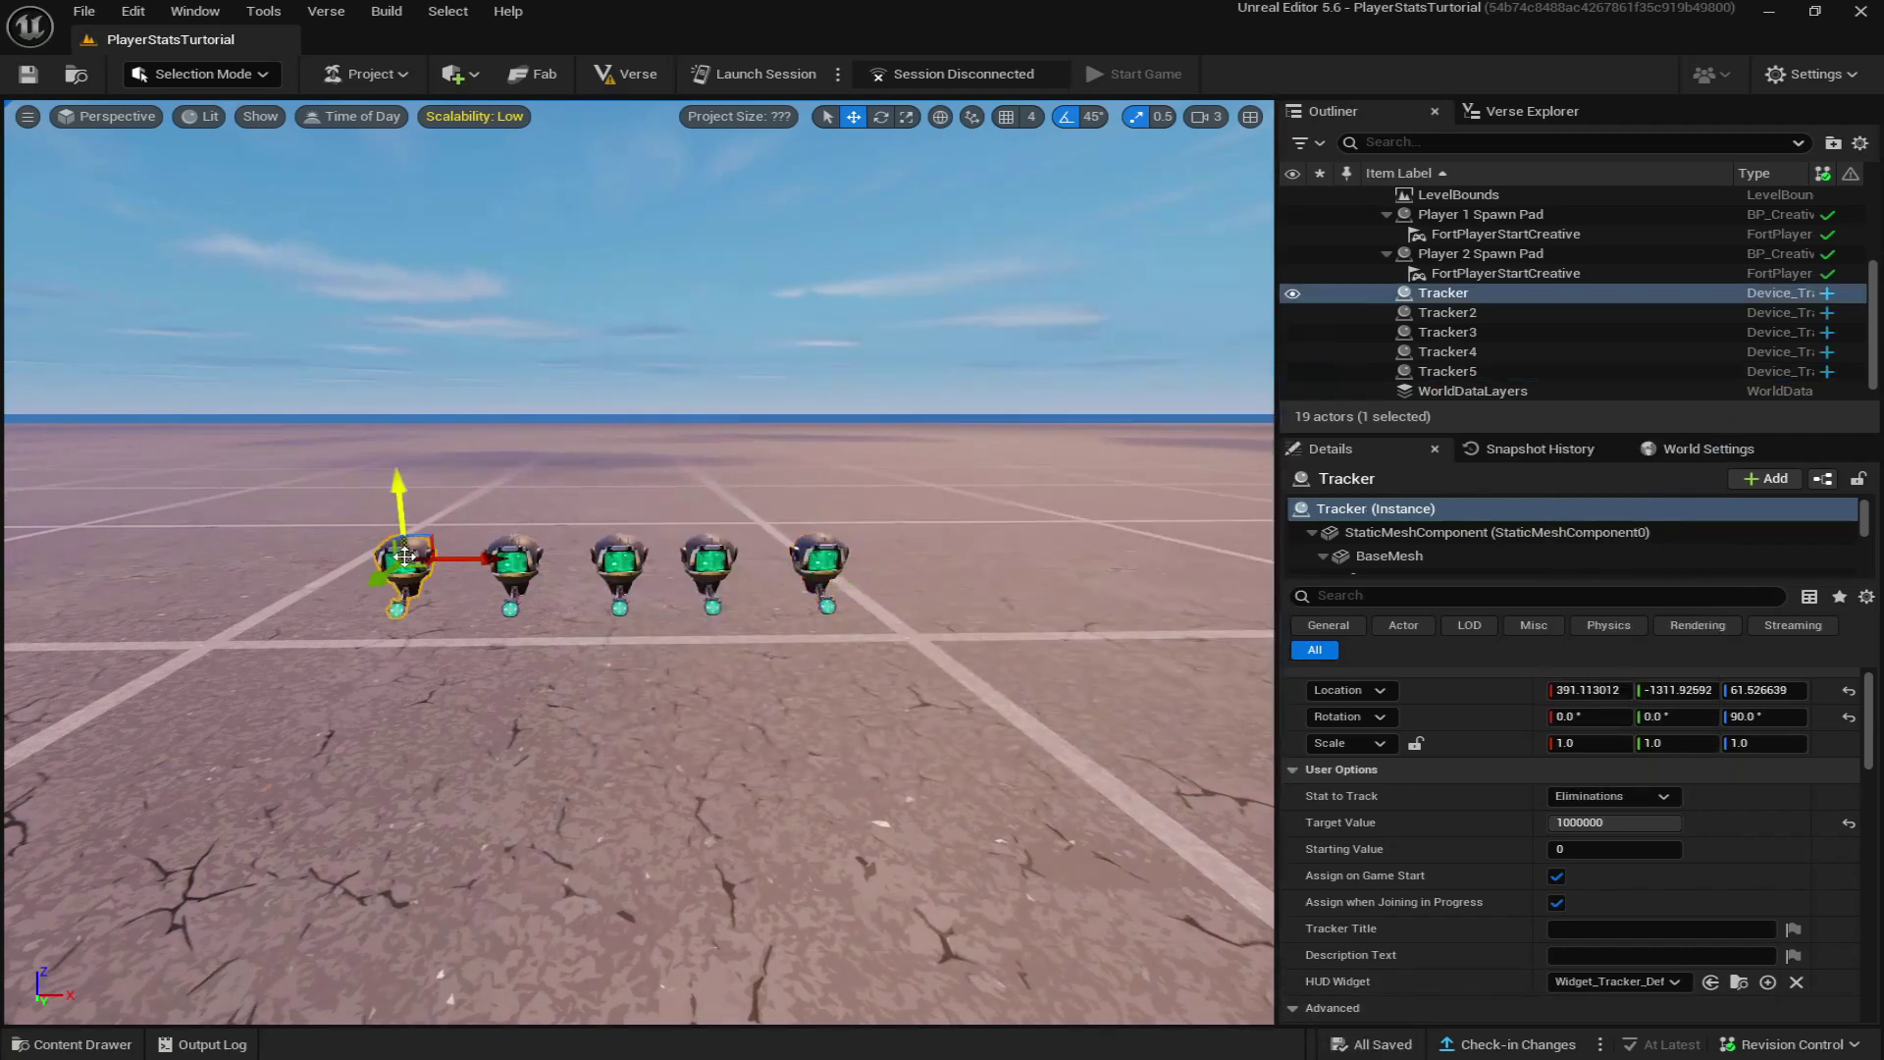
{"action": "right_click", "coordinate": [1449, 294]}
{"action": "mouse_move", "coordinate": [1524, 595]}
{"action": "left_click", "coordinate": [1060, 704]}
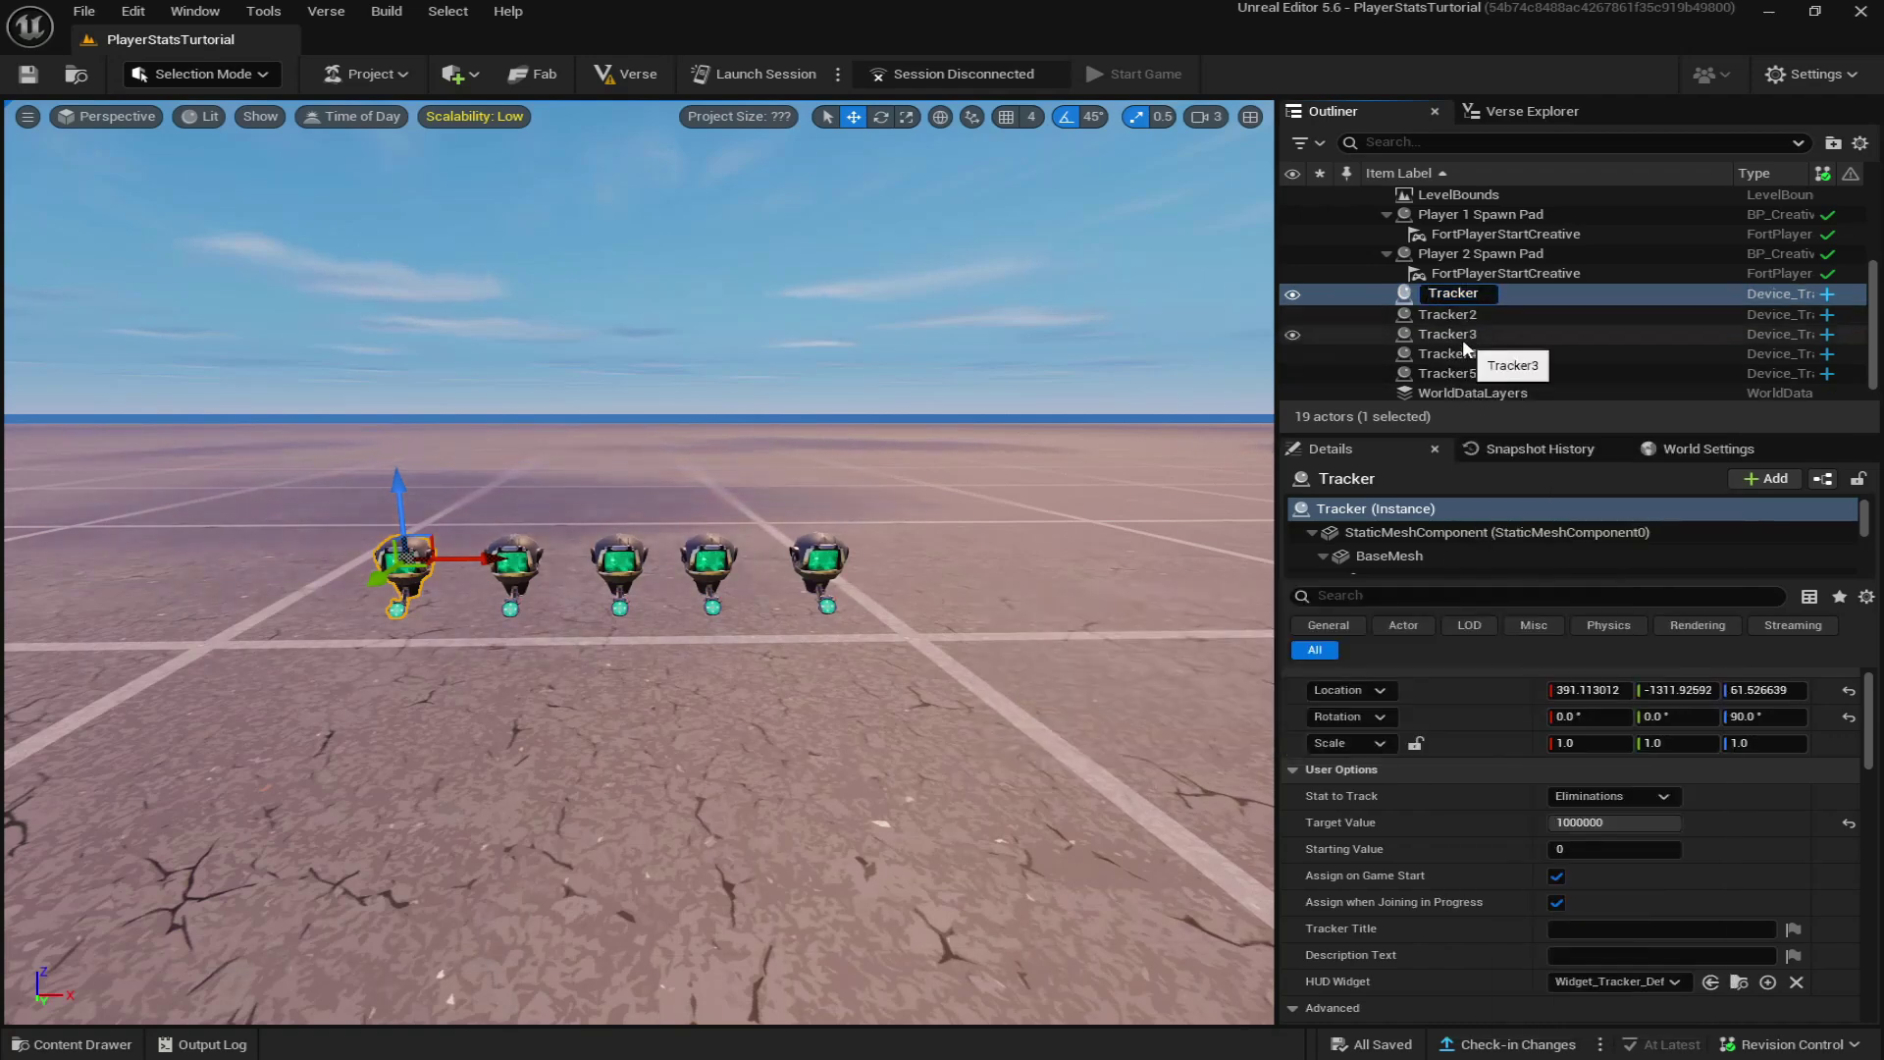
{"action": "type", "text": "Kills"}
{"action": "key", "text": "Return"}
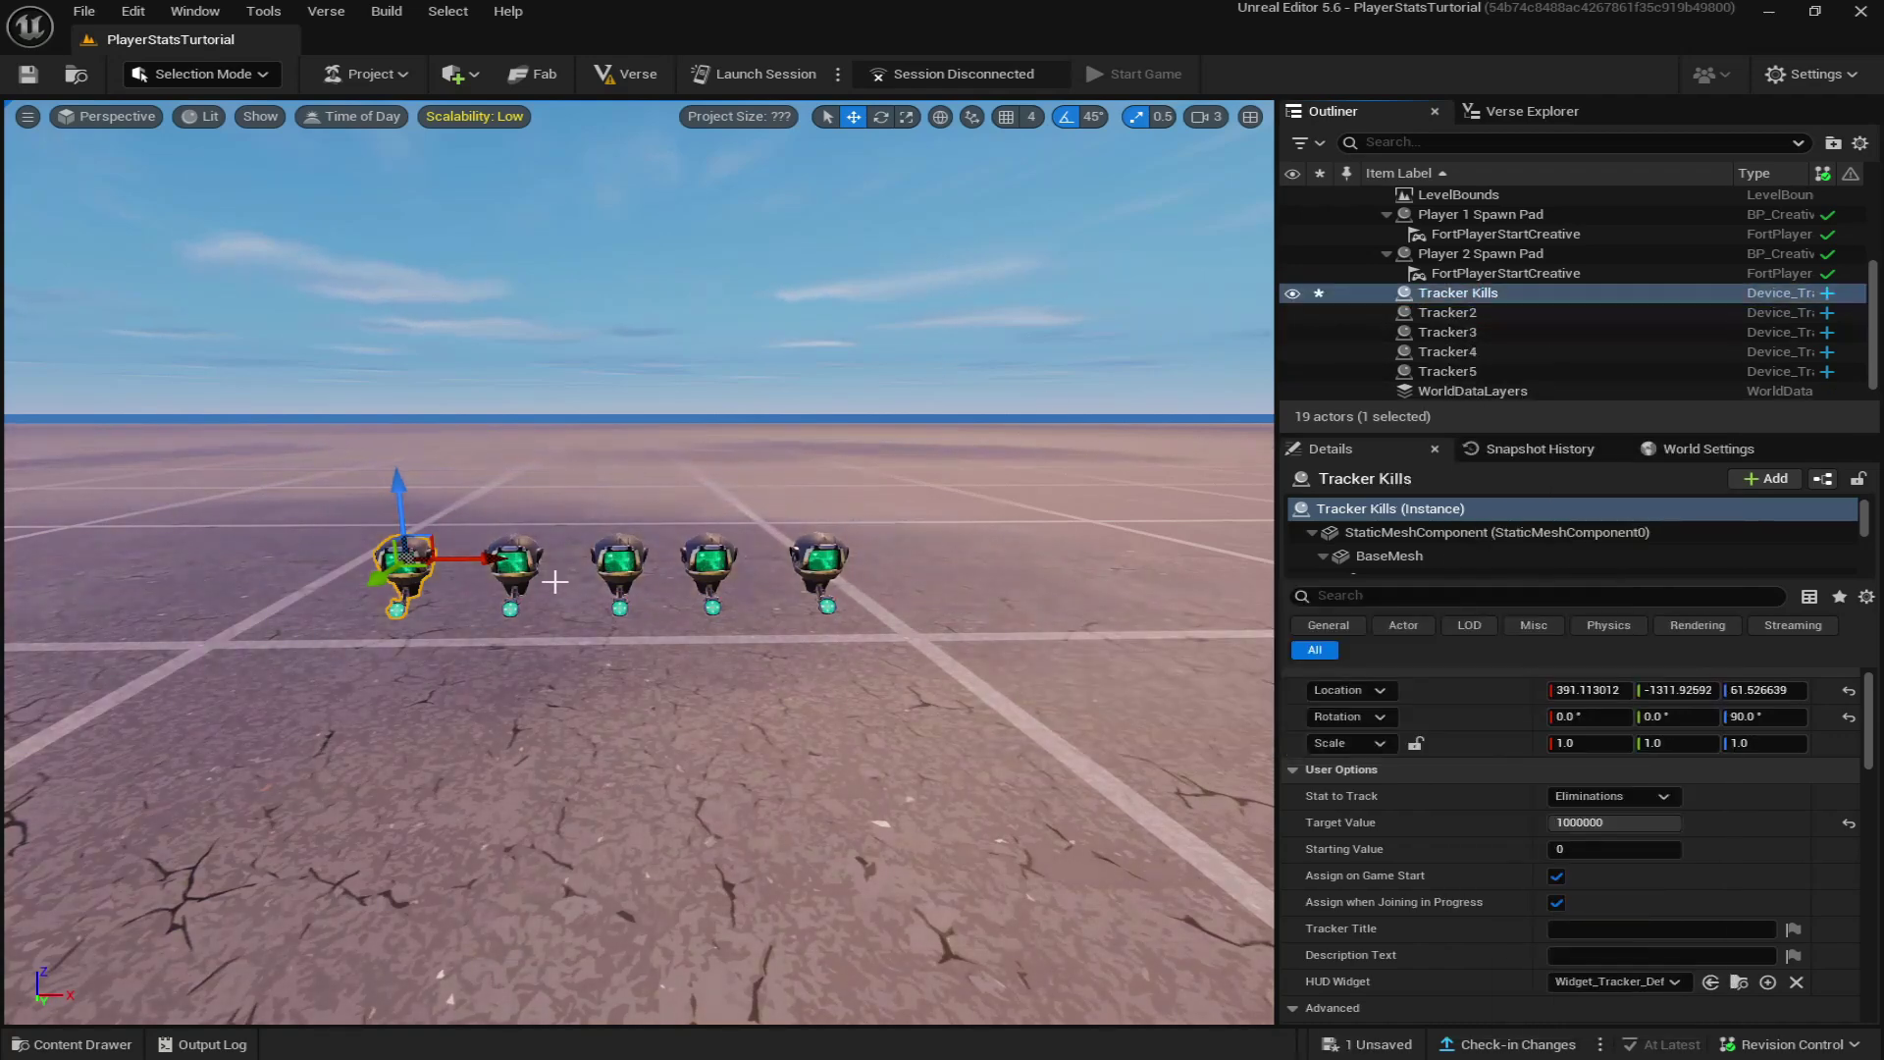
Rename the second tracker, which tracks Eliminated, as "Tracker Eliminated".
{"action": "left_click", "coordinate": [1451, 312]}
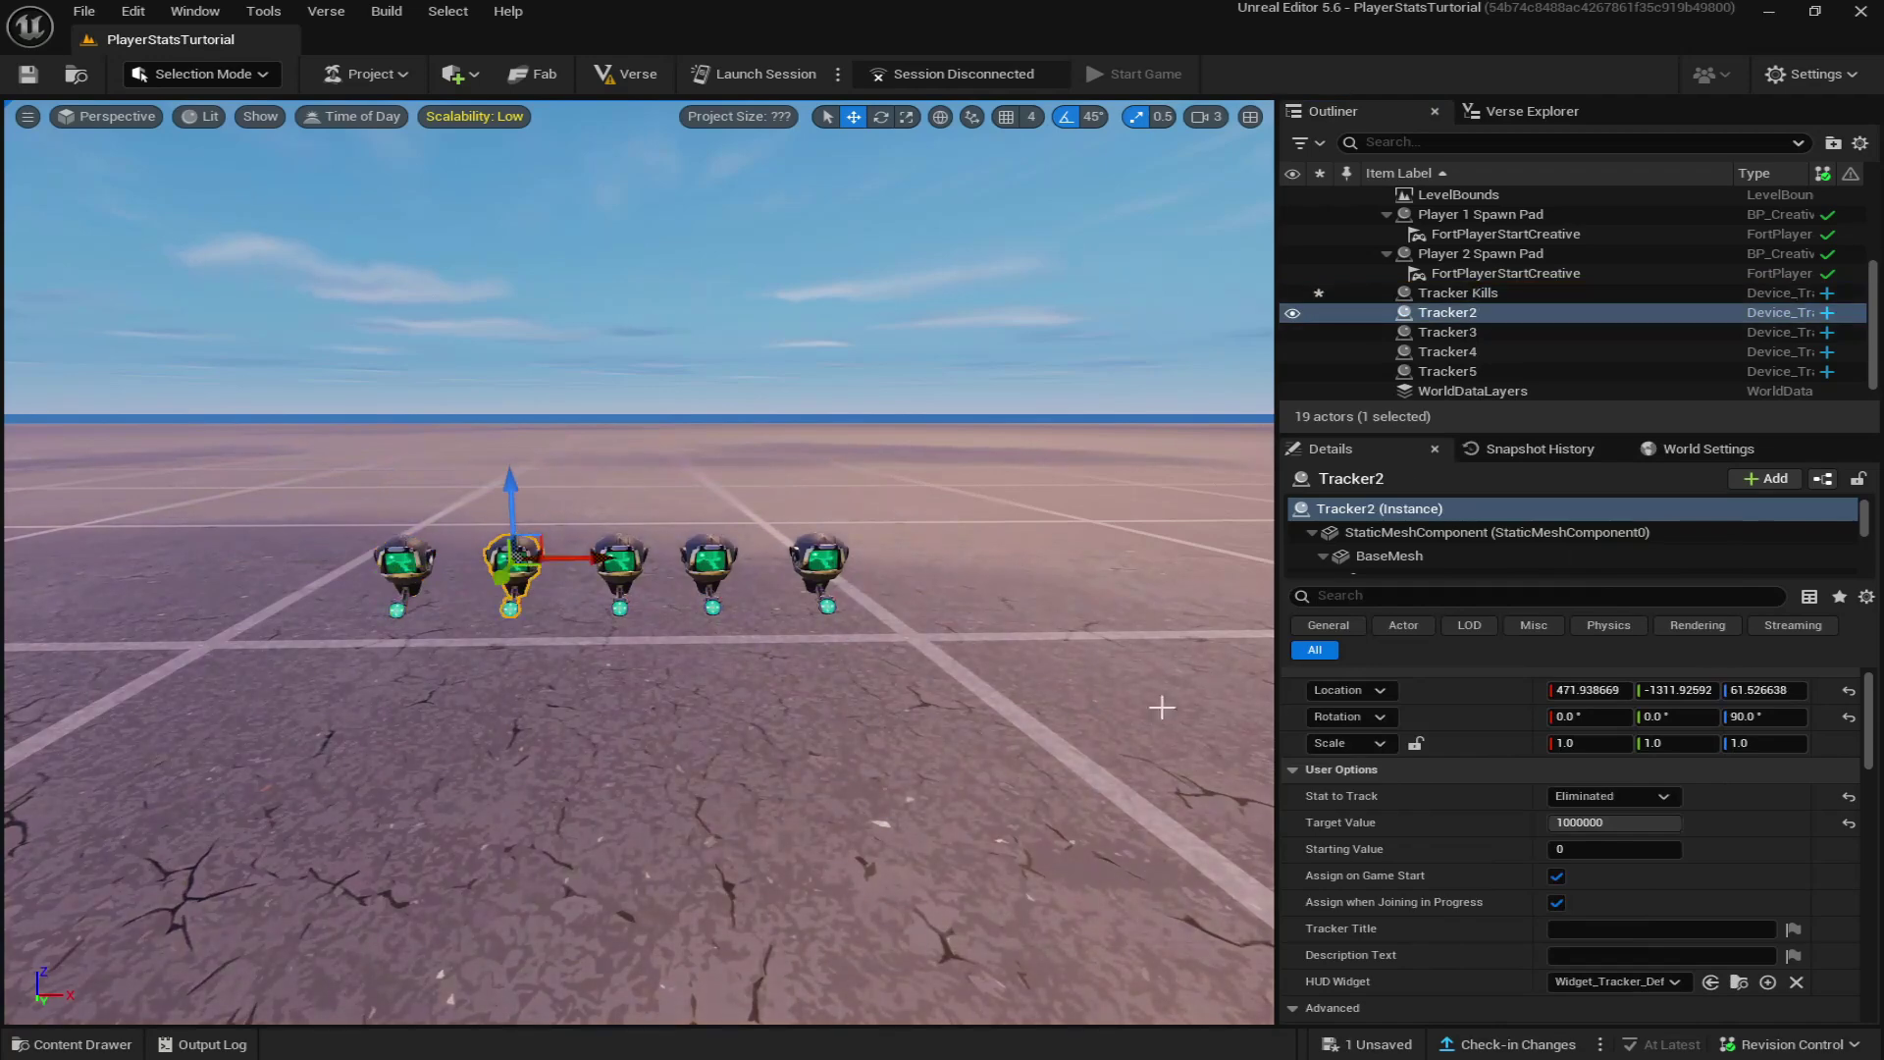
{"action": "right_click", "coordinate": [1460, 317]}
{"action": "mouse_move", "coordinate": [1443, 614]}
{"action": "left_click", "coordinate": [1069, 726]}
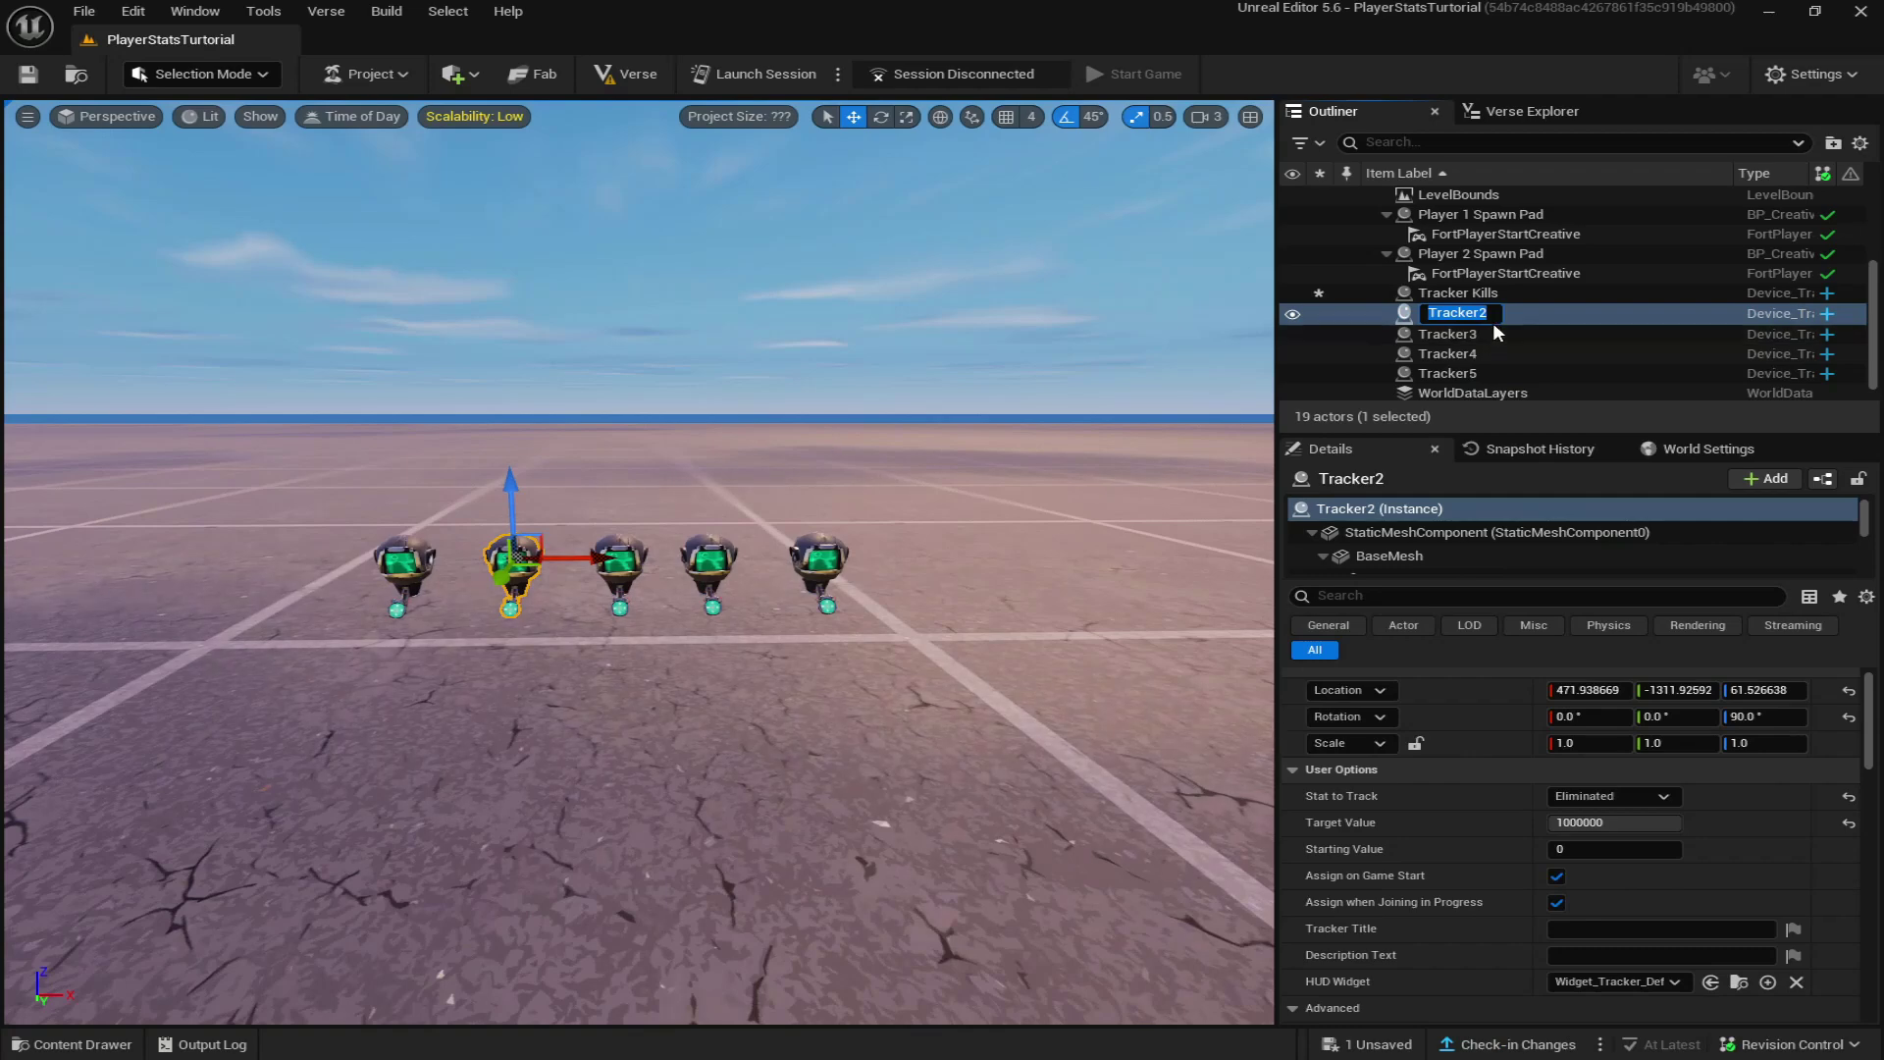
{"action": "type", "text": "Tracker Elim"}
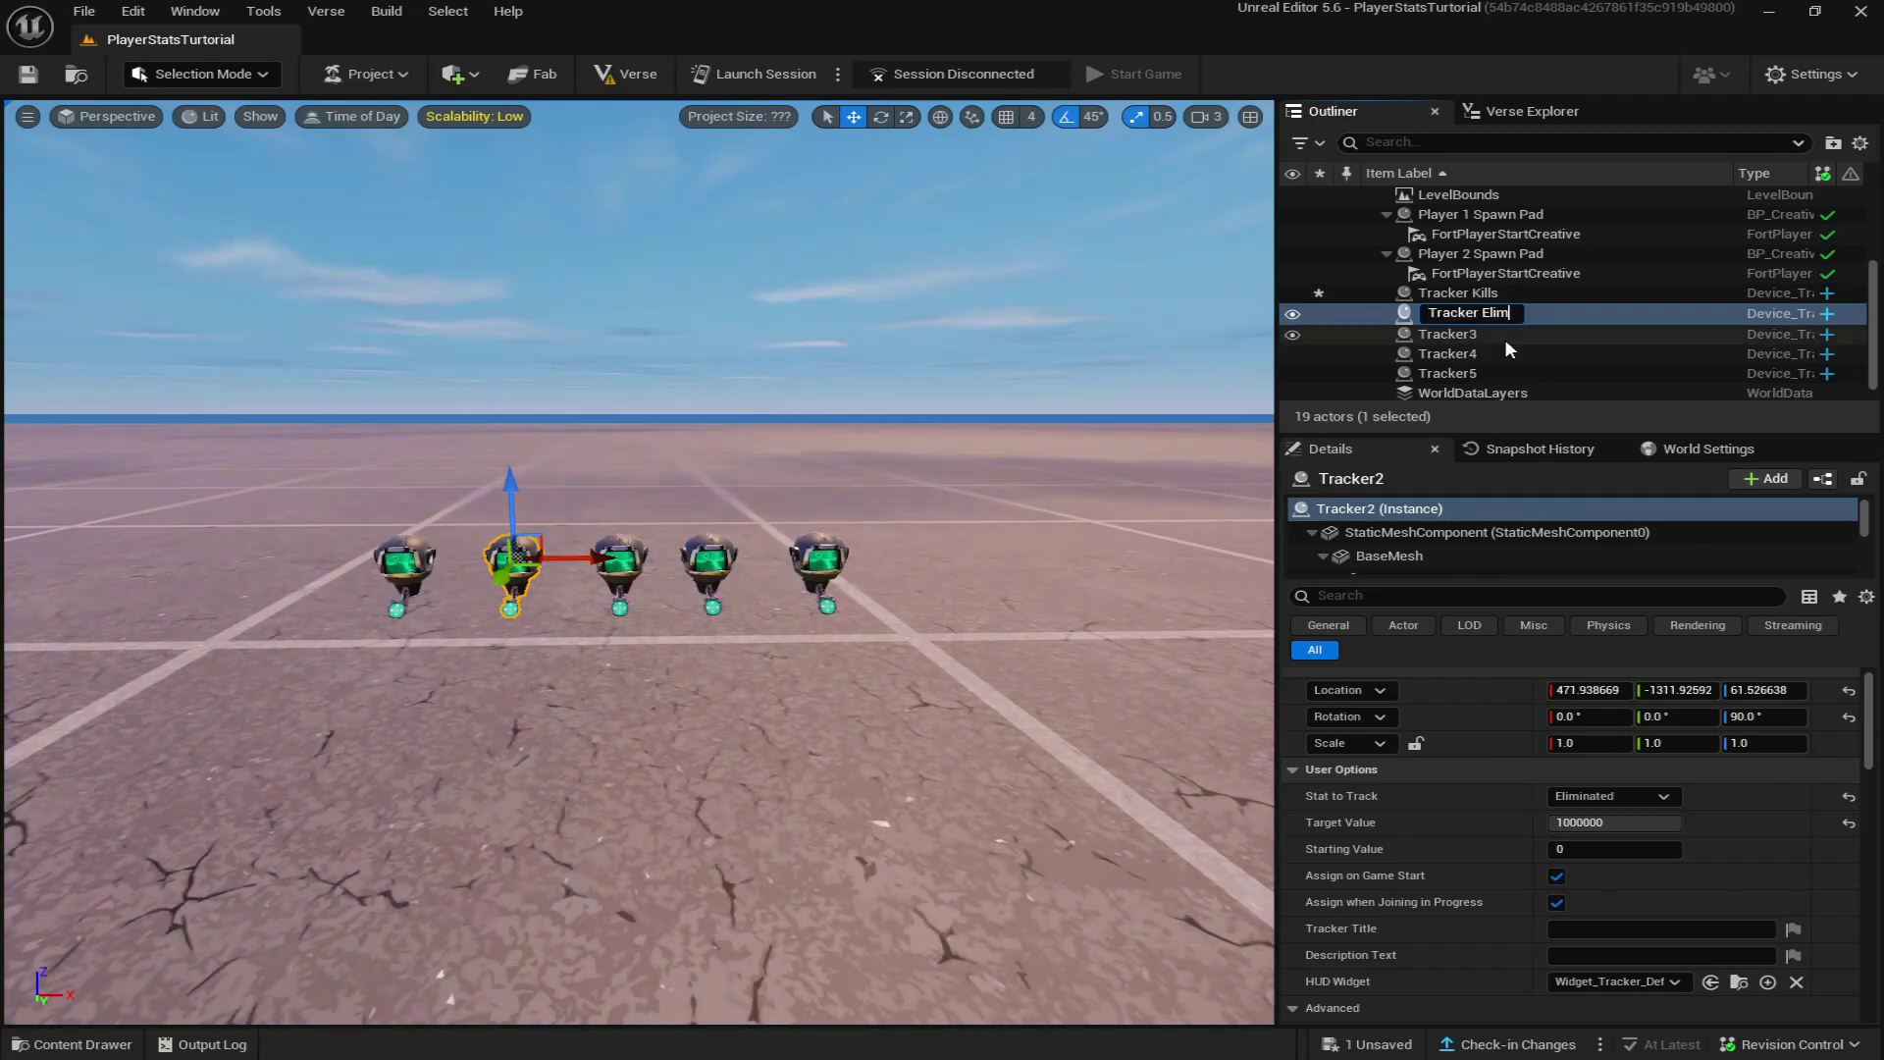
{"action": "type", "text": "inated"}
{"action": "key", "text": "Return"}
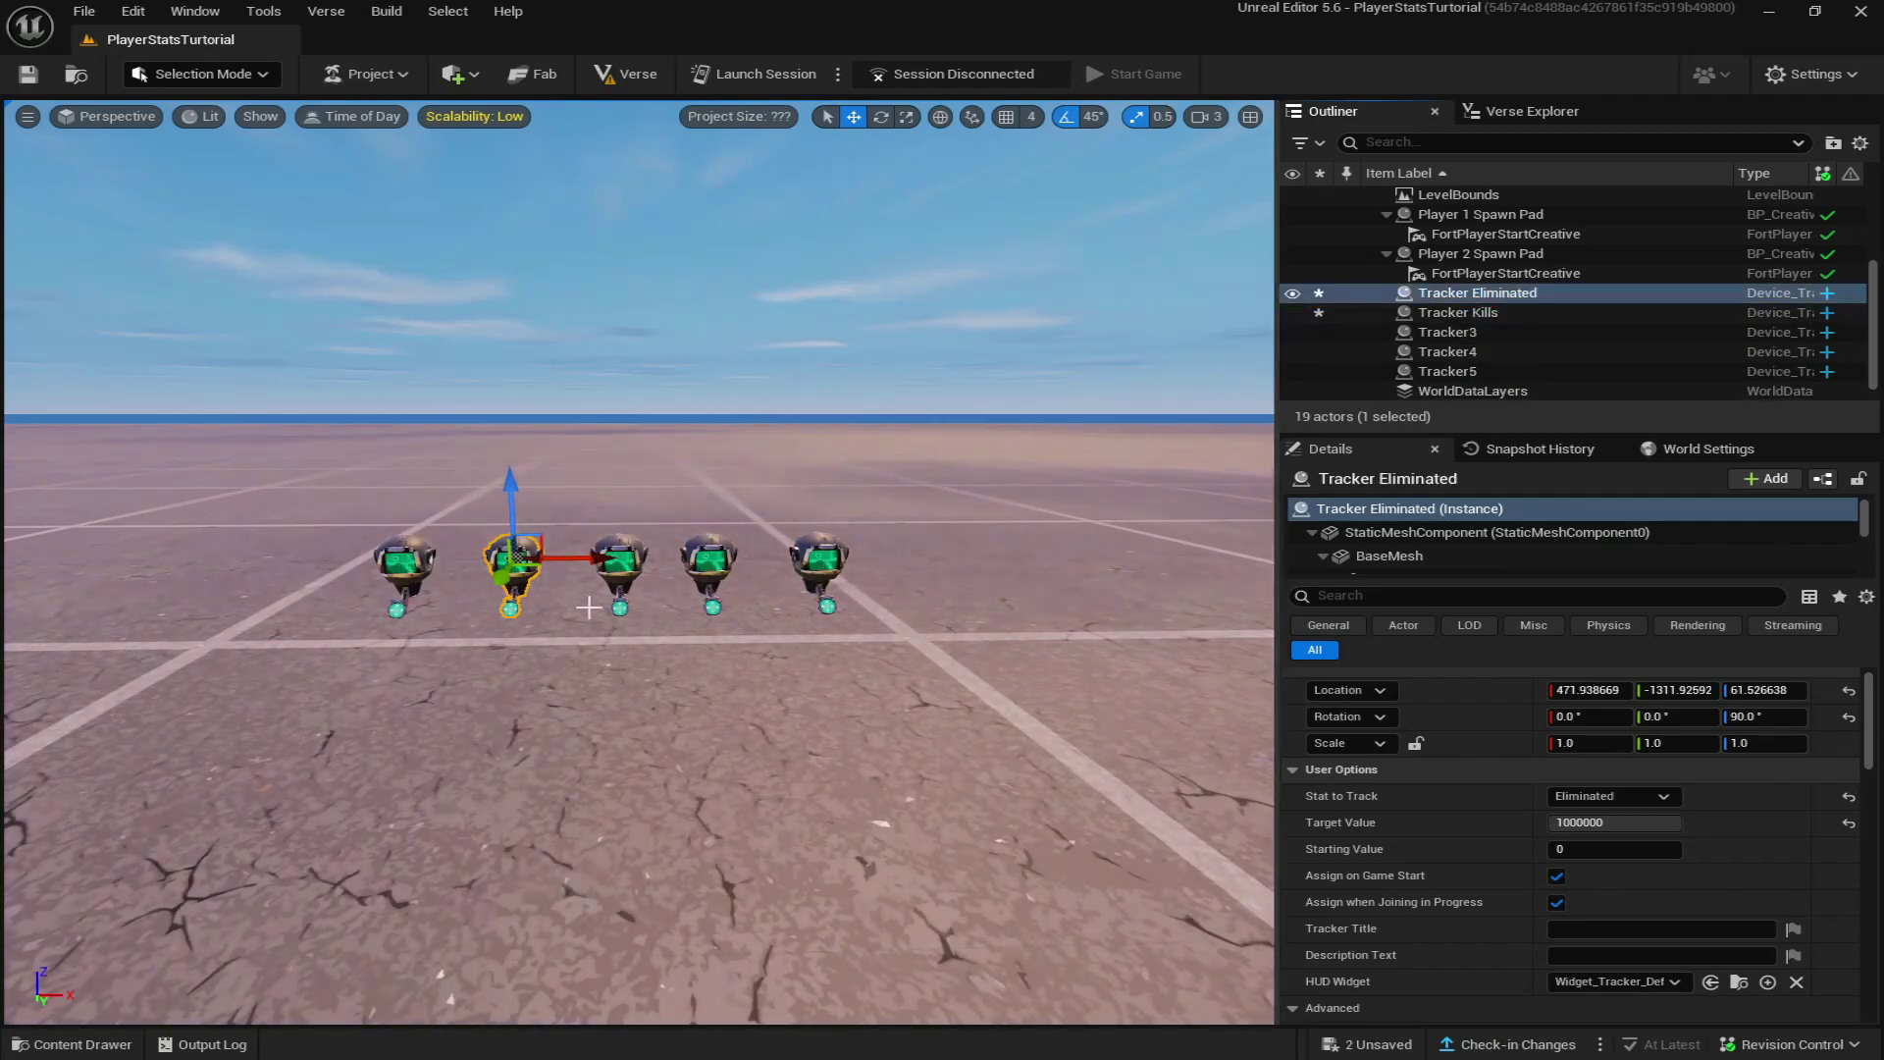
Rename the third tracker in the row as "Tracker Killstreak".
{"action": "left_click", "coordinate": [640, 574]}
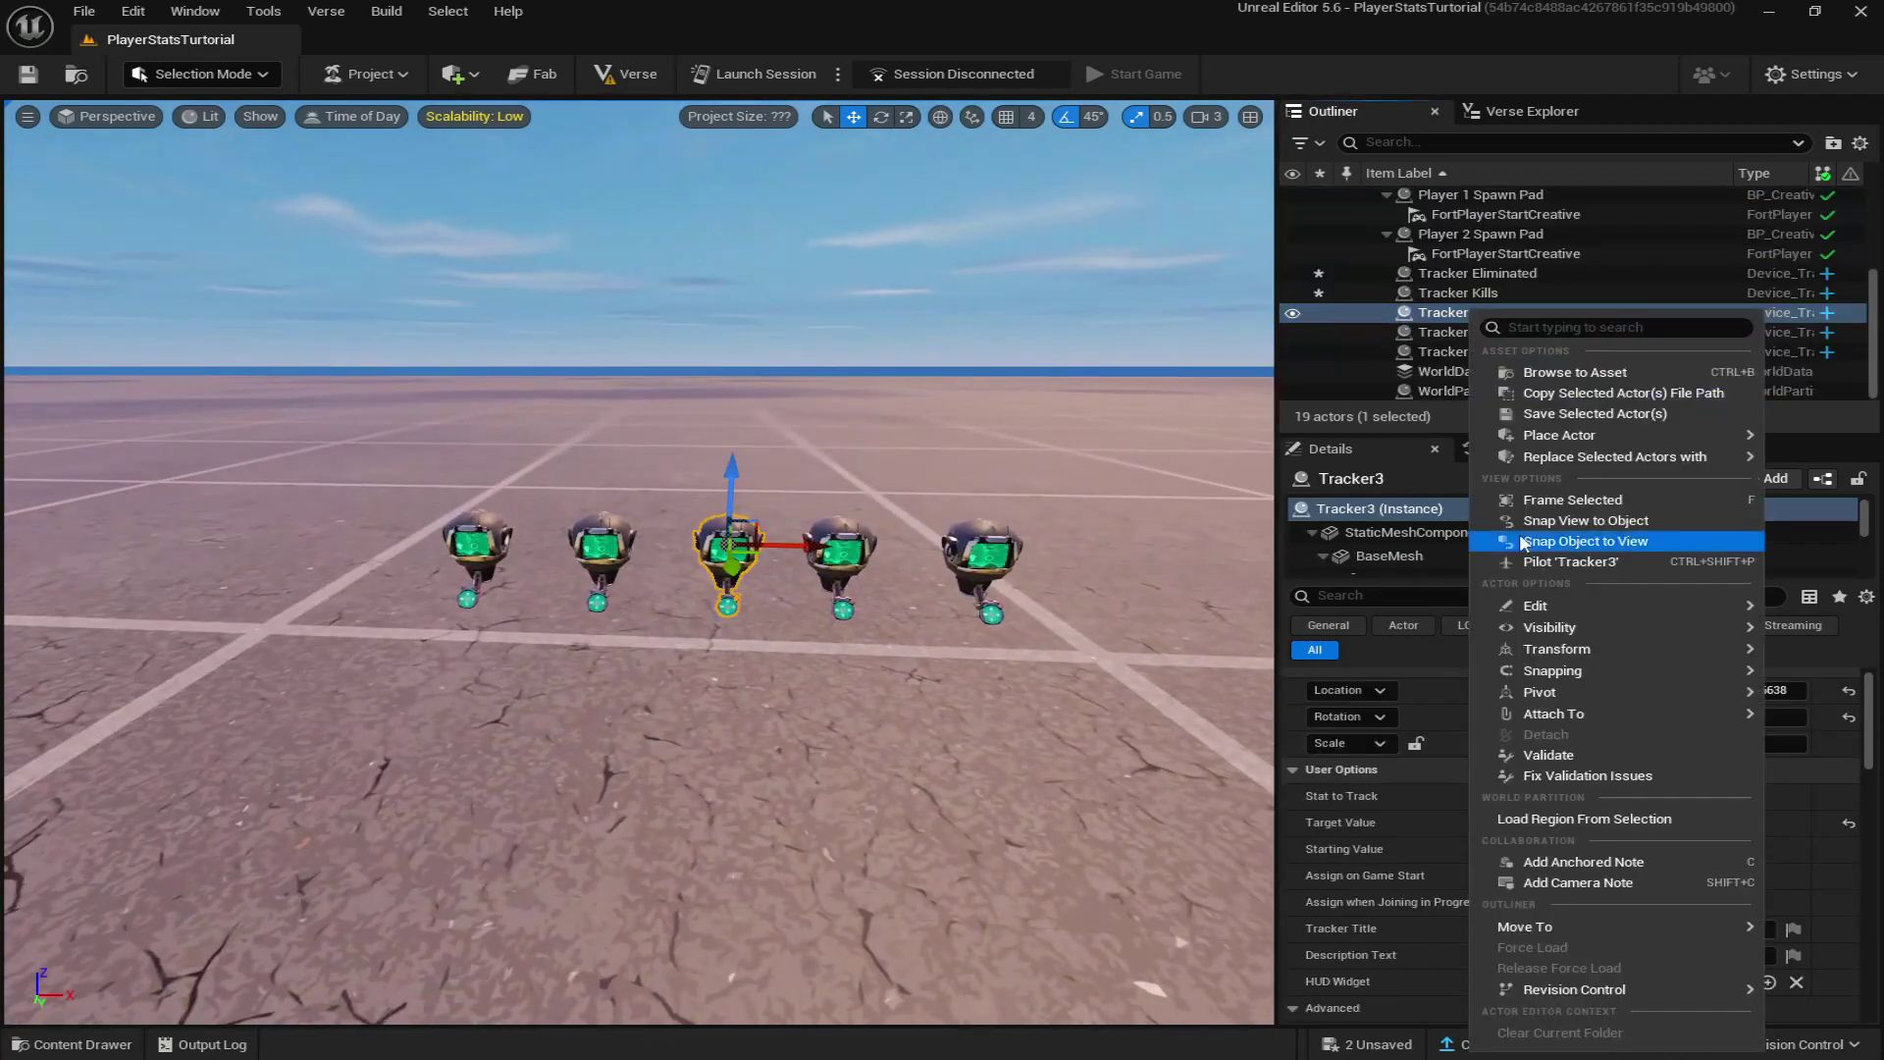
{"action": "key", "text": "F2"}
{"action": "type", "text": "Tracker"}
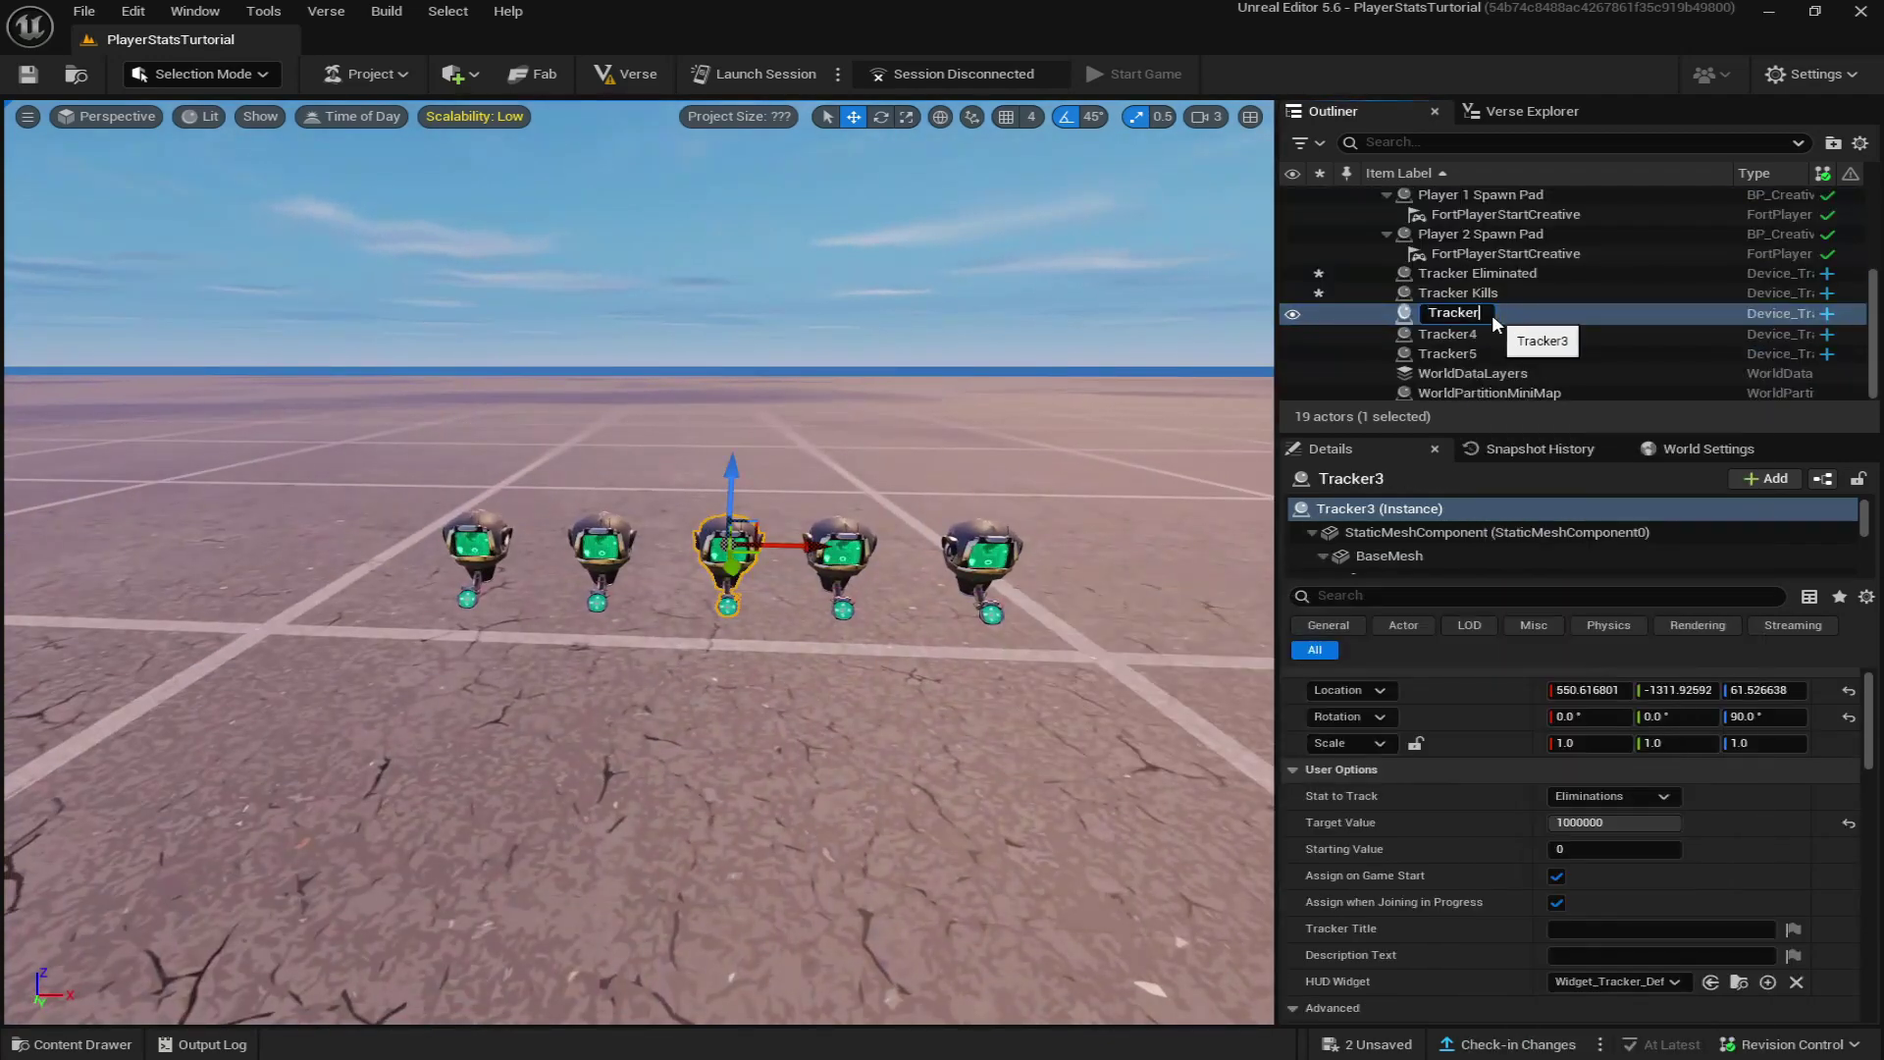
{"action": "type", "text": " Killstreak"}
{"action": "key", "text": "Return"}
Rename the fourth tracker in the row as "Tracker KD".
{"action": "right_click", "coordinate": [1446, 335]}
{"action": "mouse_move", "coordinate": [1516, 613]}
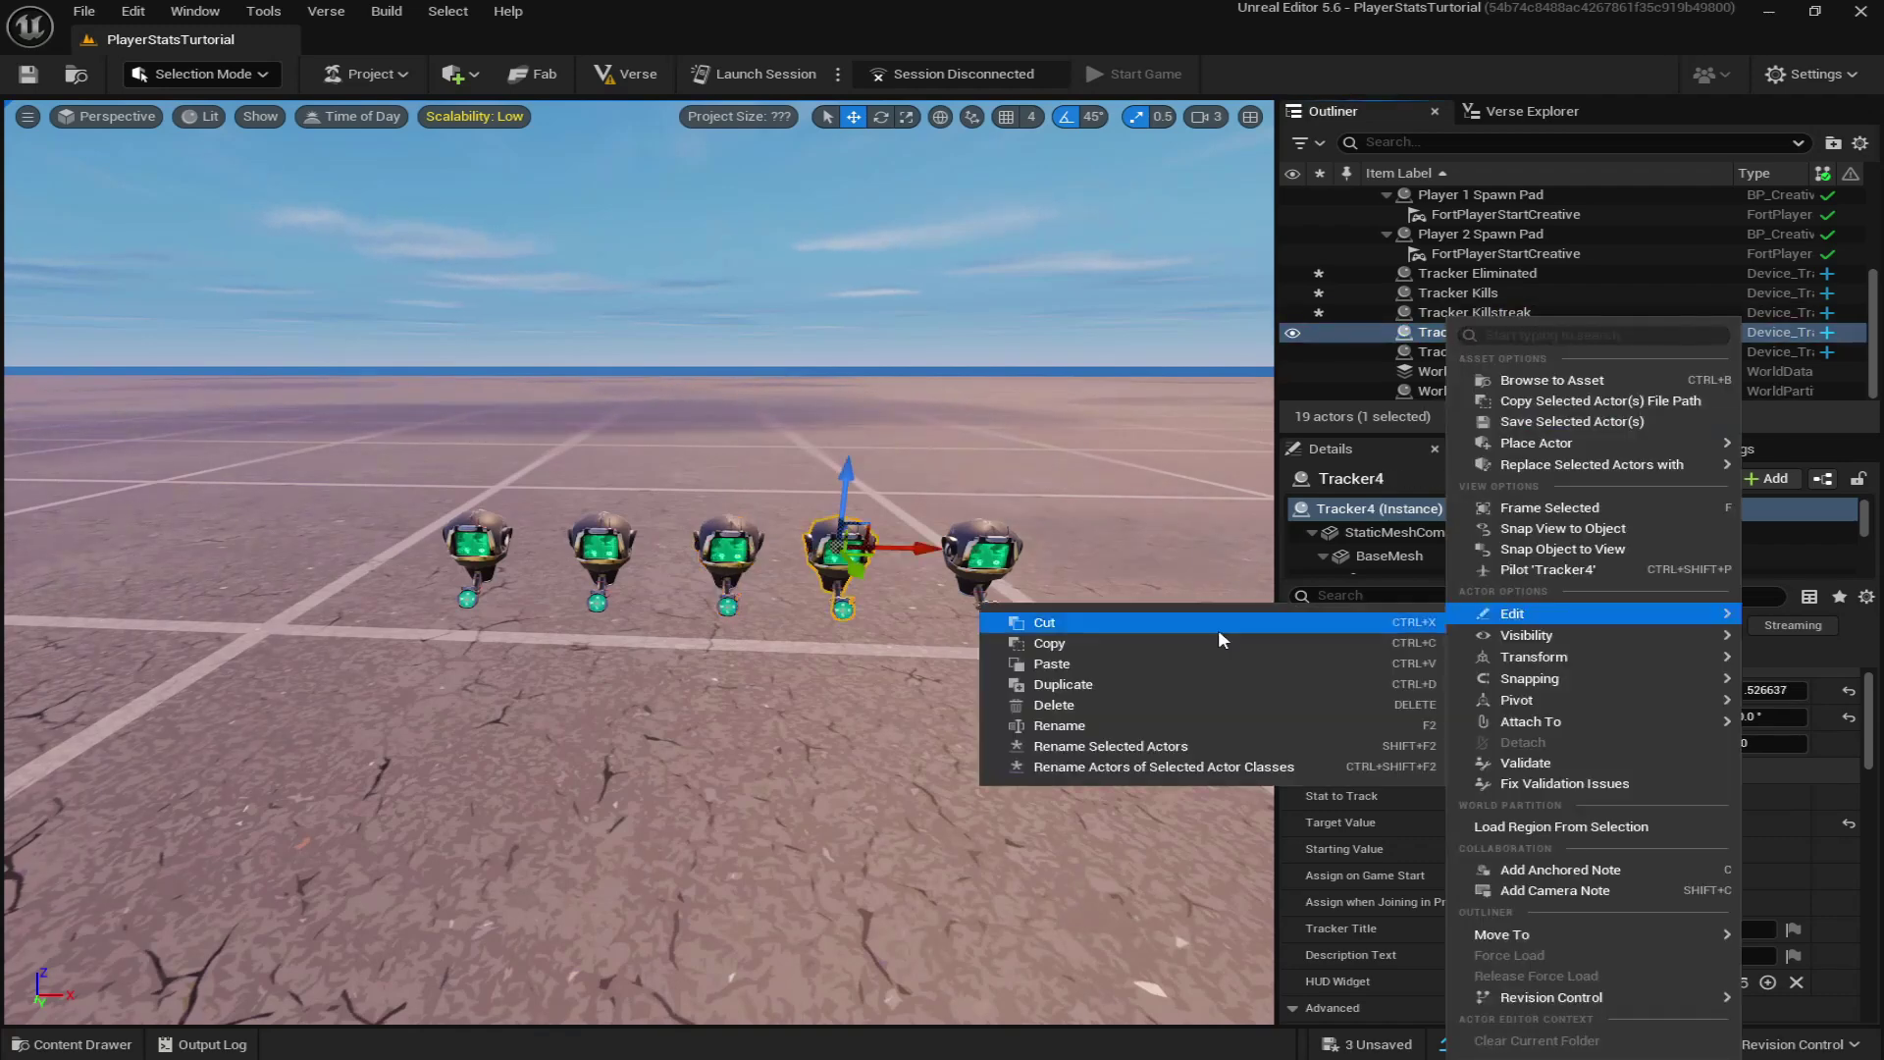
{"action": "left_click", "coordinate": [1217, 726]}
{"action": "type", "text": "Tracker KD"}
{"action": "key", "text": "Return"}
Rename the fifth tracker, which tracks Play Time Elapsed, as "Tracker Time Played".
{"action": "left_click", "coordinate": [1481, 350]}
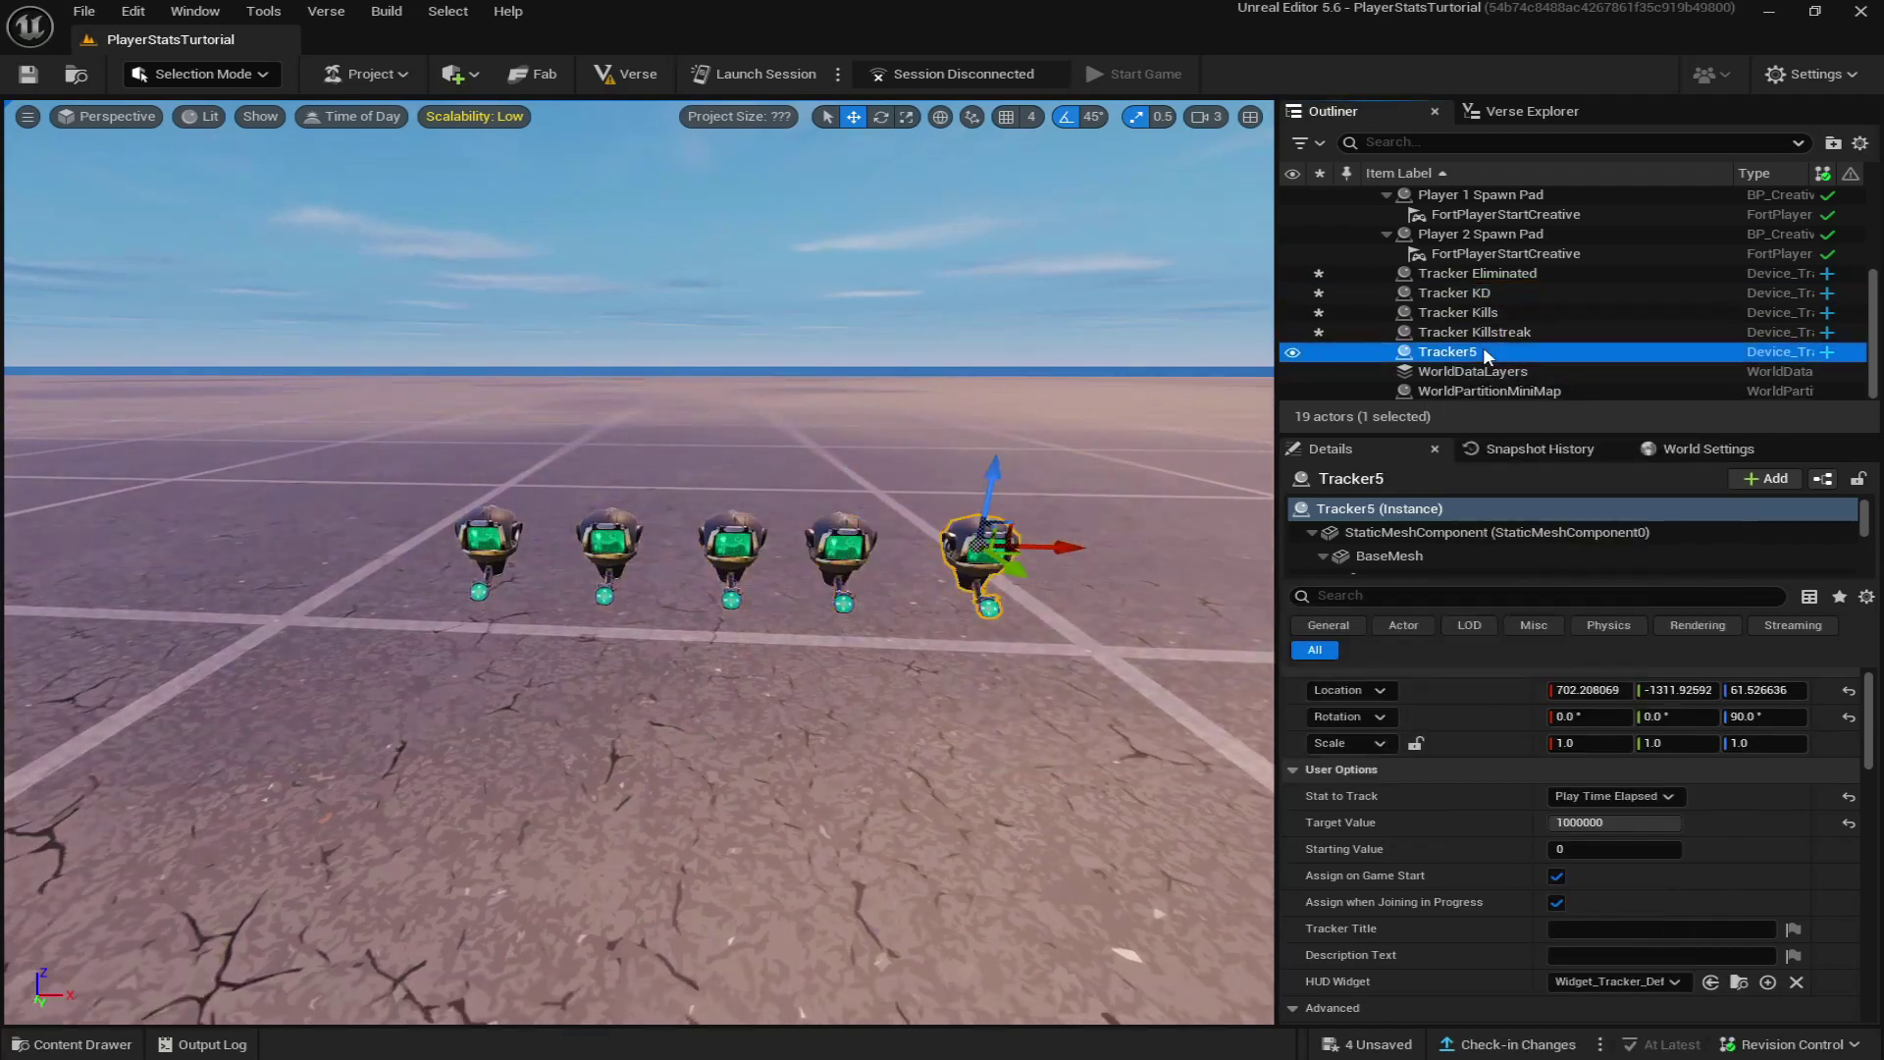
{"action": "right_click", "coordinate": [1482, 349]}
{"action": "left_click", "coordinate": [1169, 725]}
{"action": "type", "text": "Tracker Time Played"}
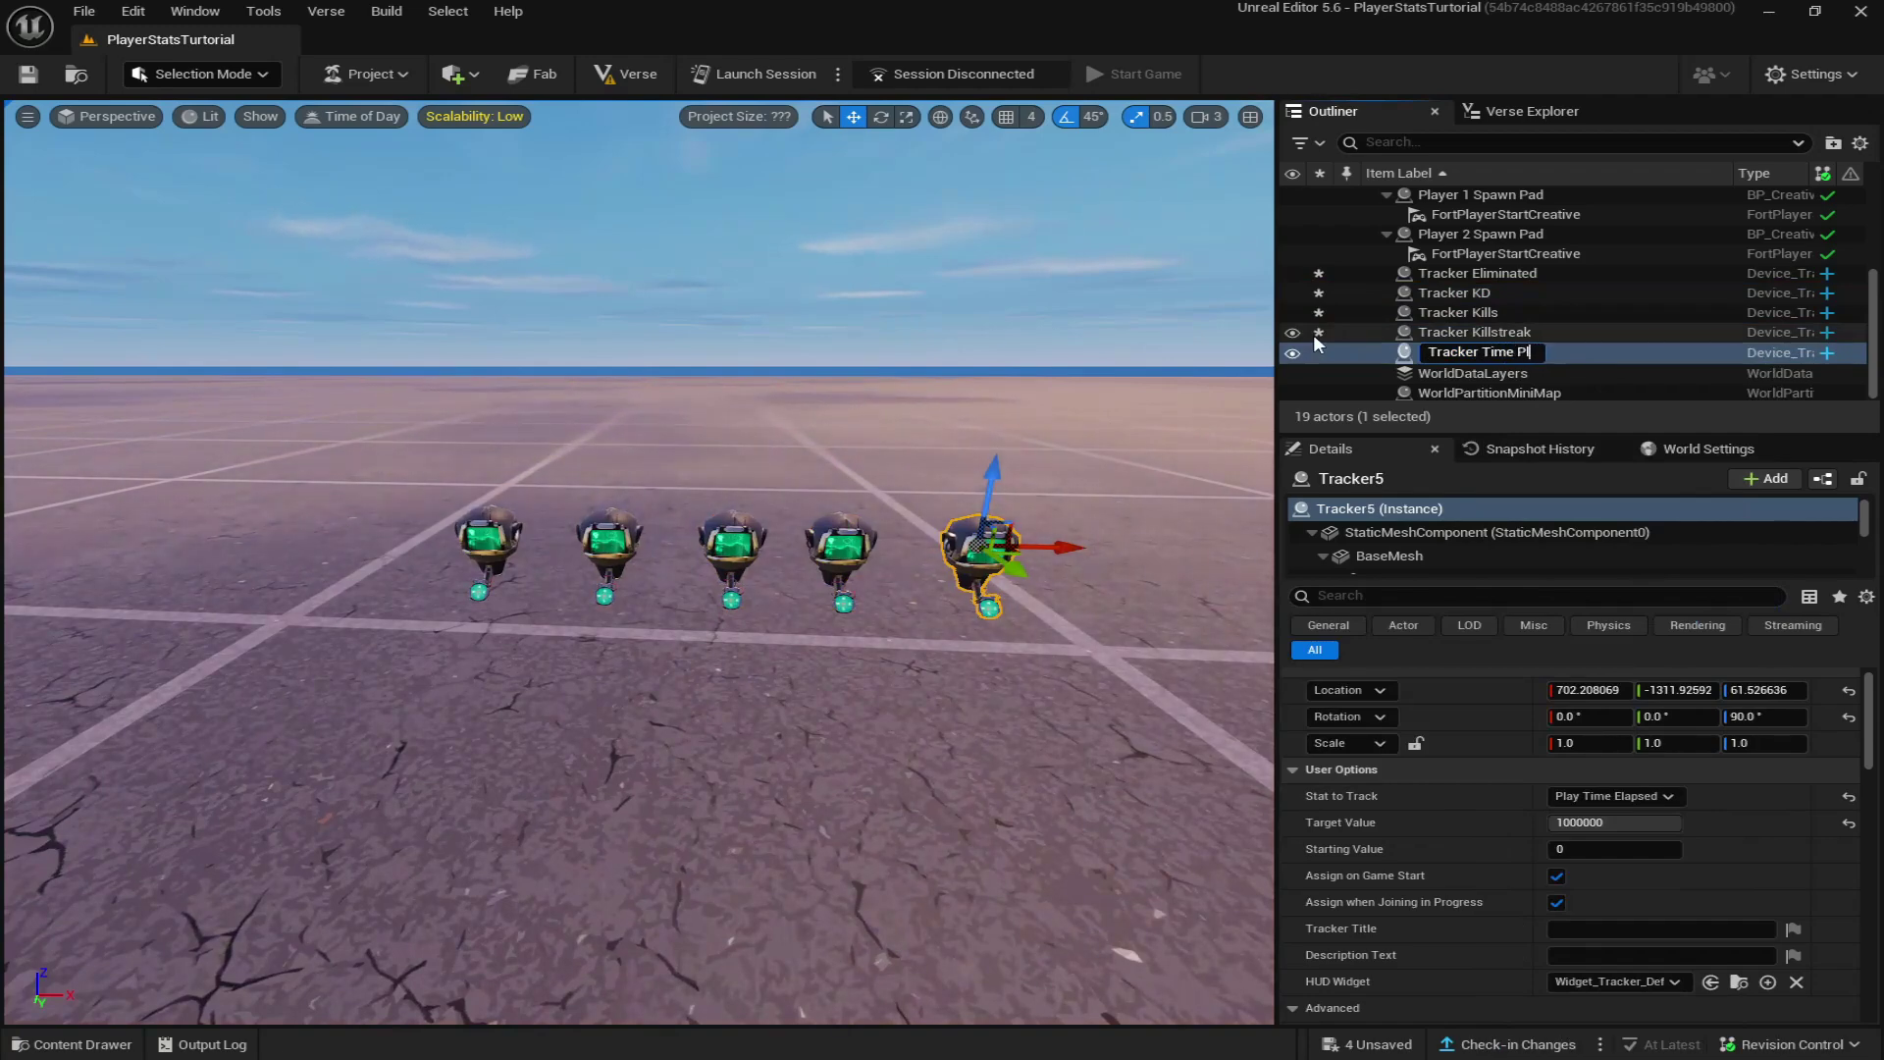
{"action": "key", "text": "Return"}
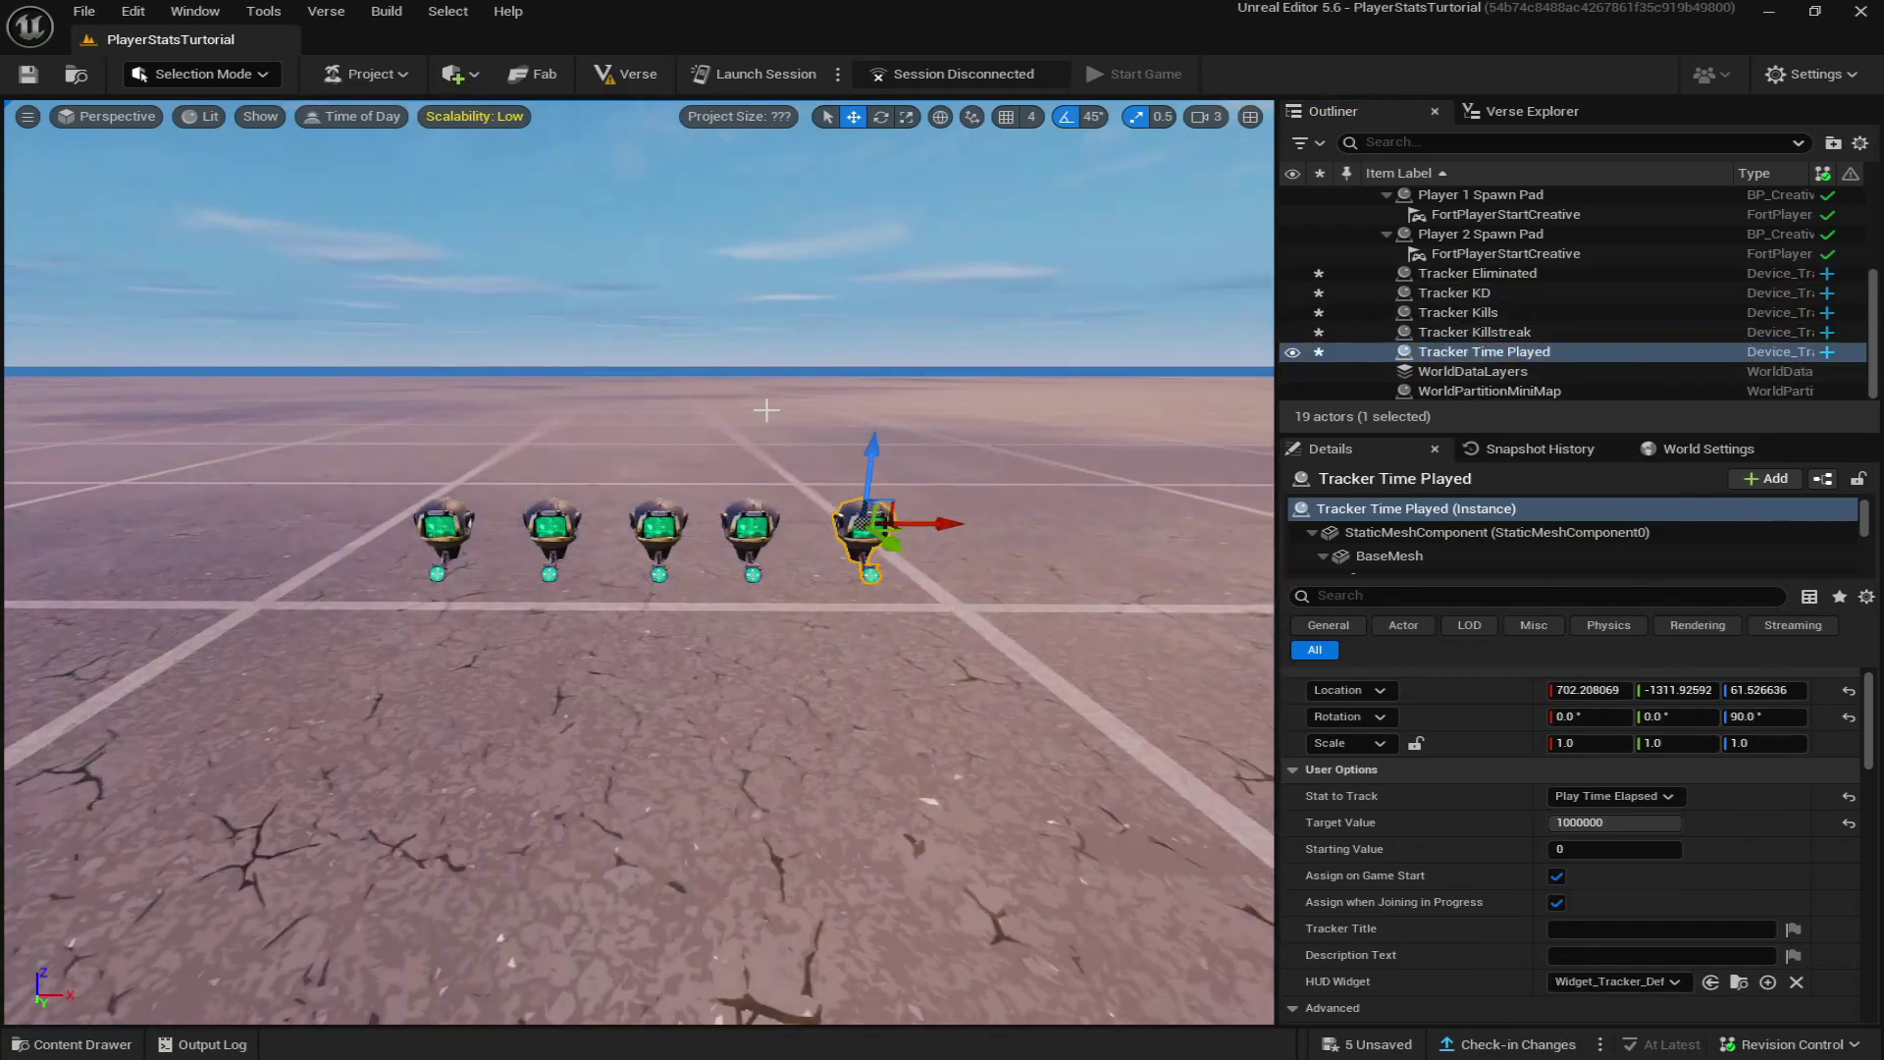
Link the game manager's KillTracker to the Tracker Kills device, the first tracker in the row.
{"action": "right_click_drag", "start_coordinate": [765, 408], "coordinate": [609, 408]}
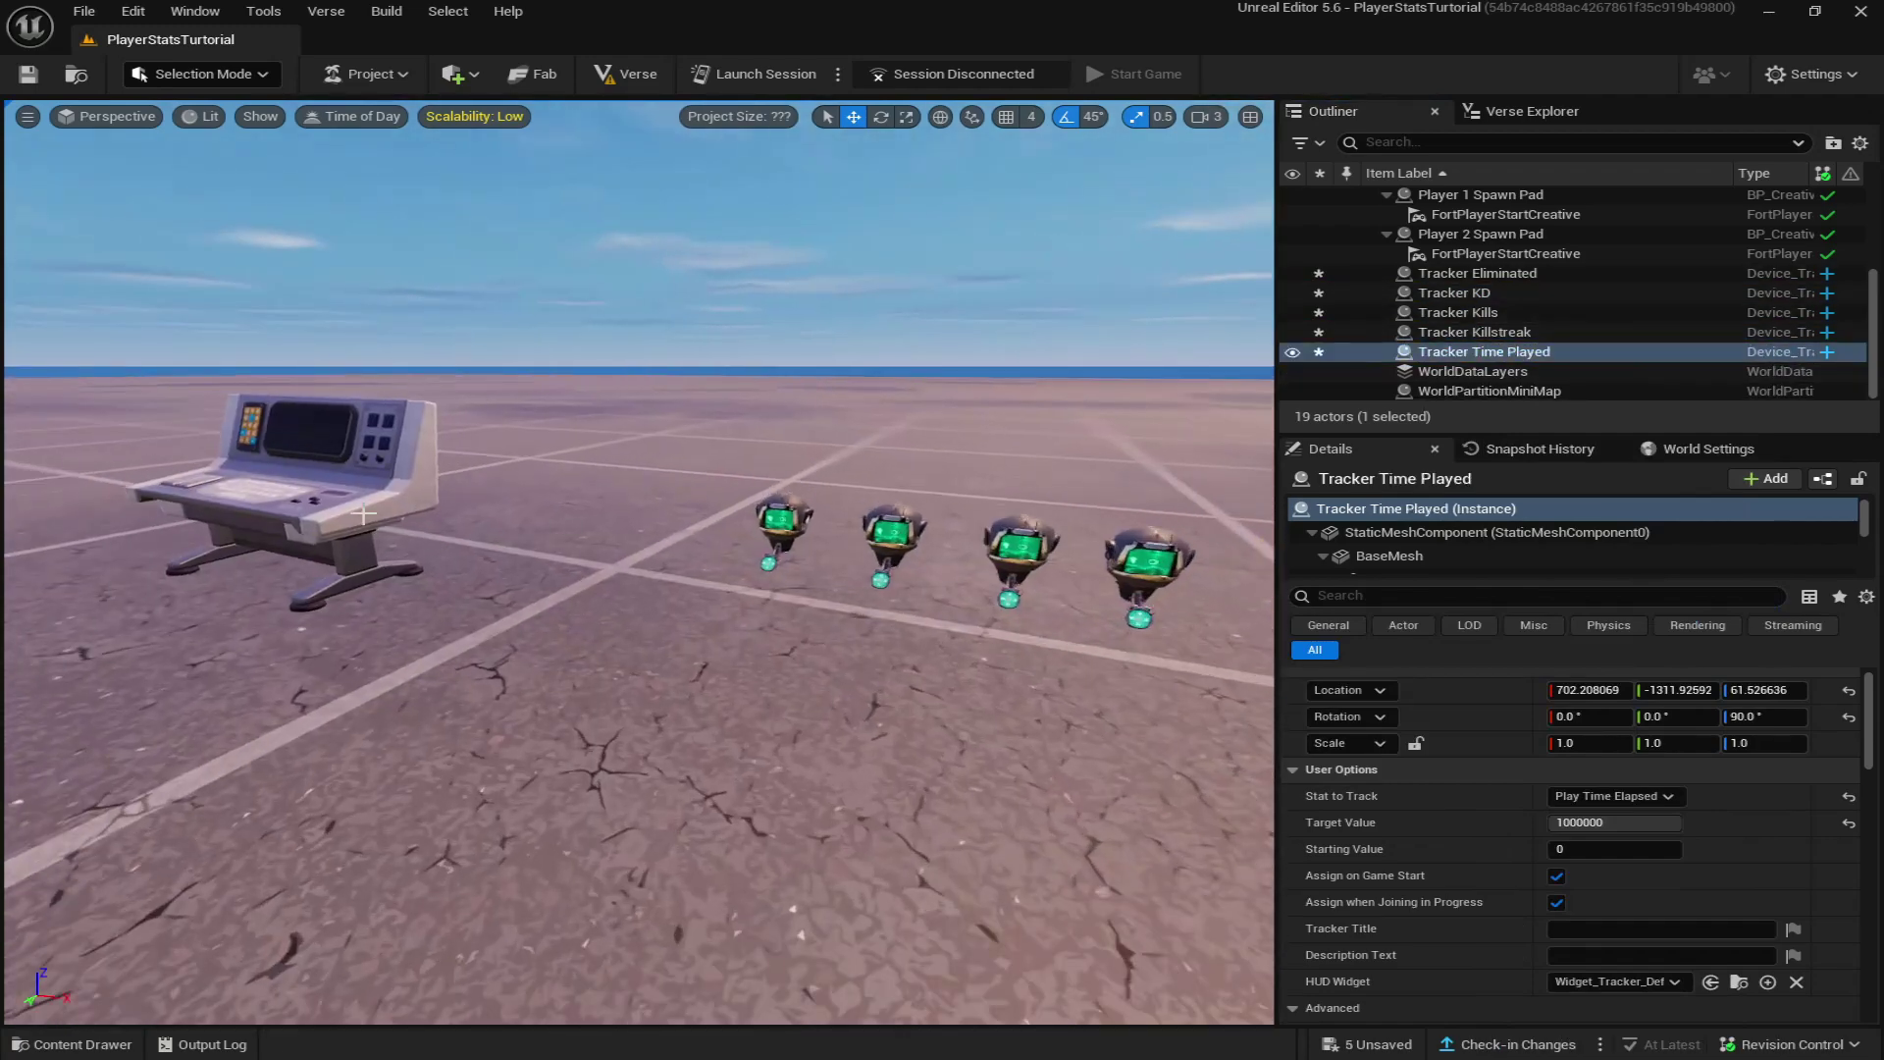
{"action": "left_click", "coordinate": [348, 481]}
{"action": "right_click_drag", "start_coordinate": [539, 680], "coordinate": [687, 680]}
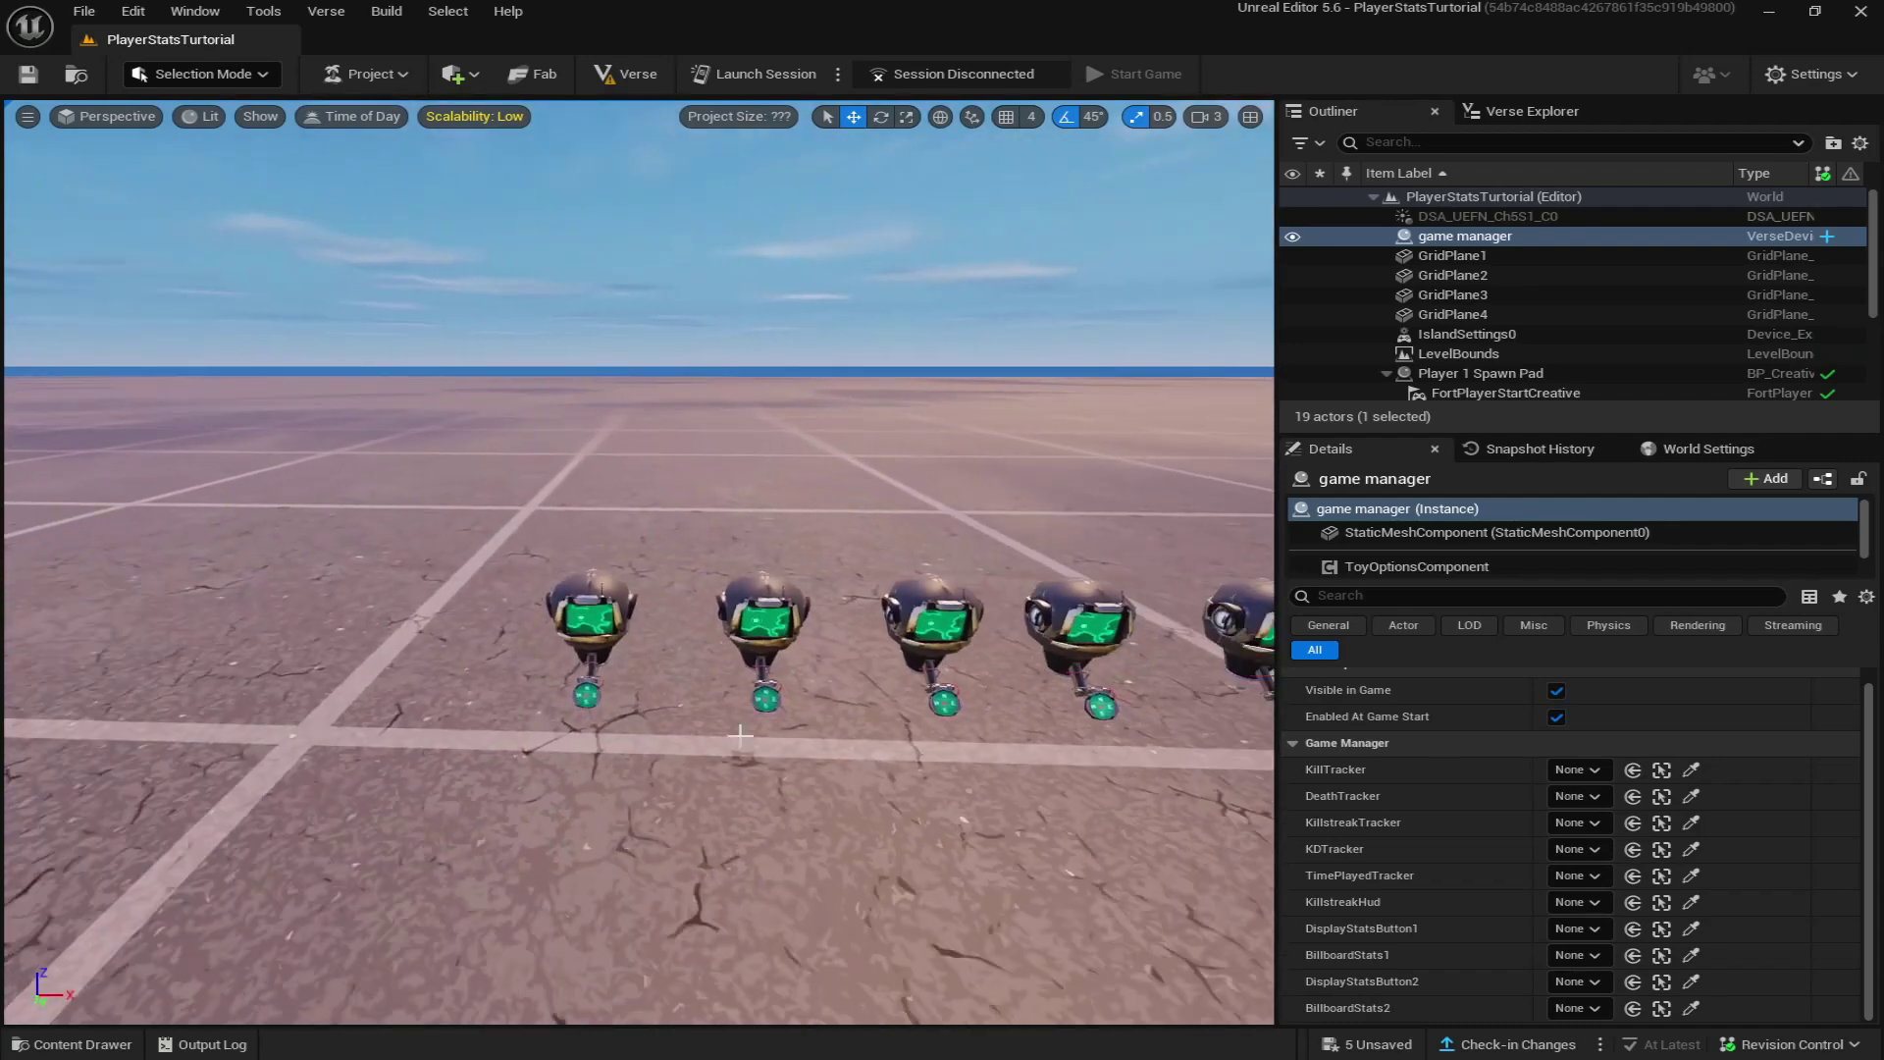
{"action": "left_click", "coordinate": [1694, 768]}
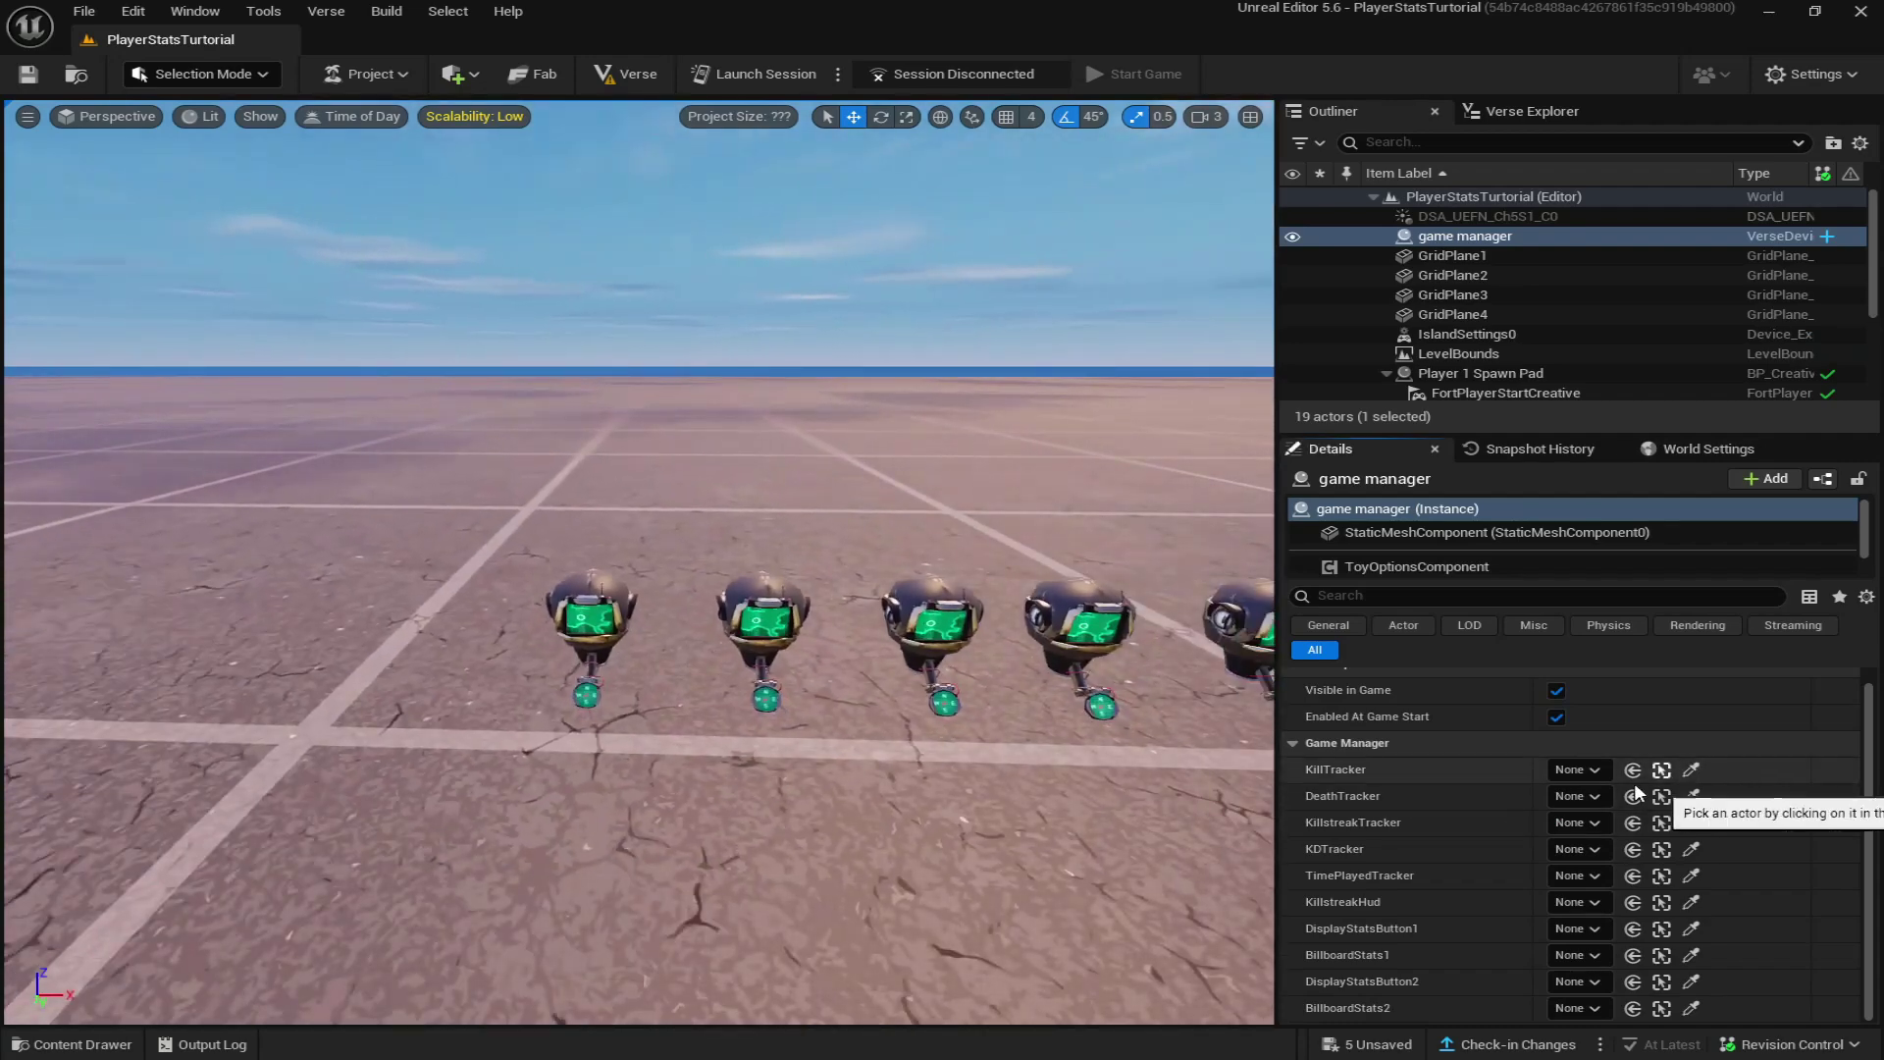
{"action": "left_click", "coordinate": [602, 600]}
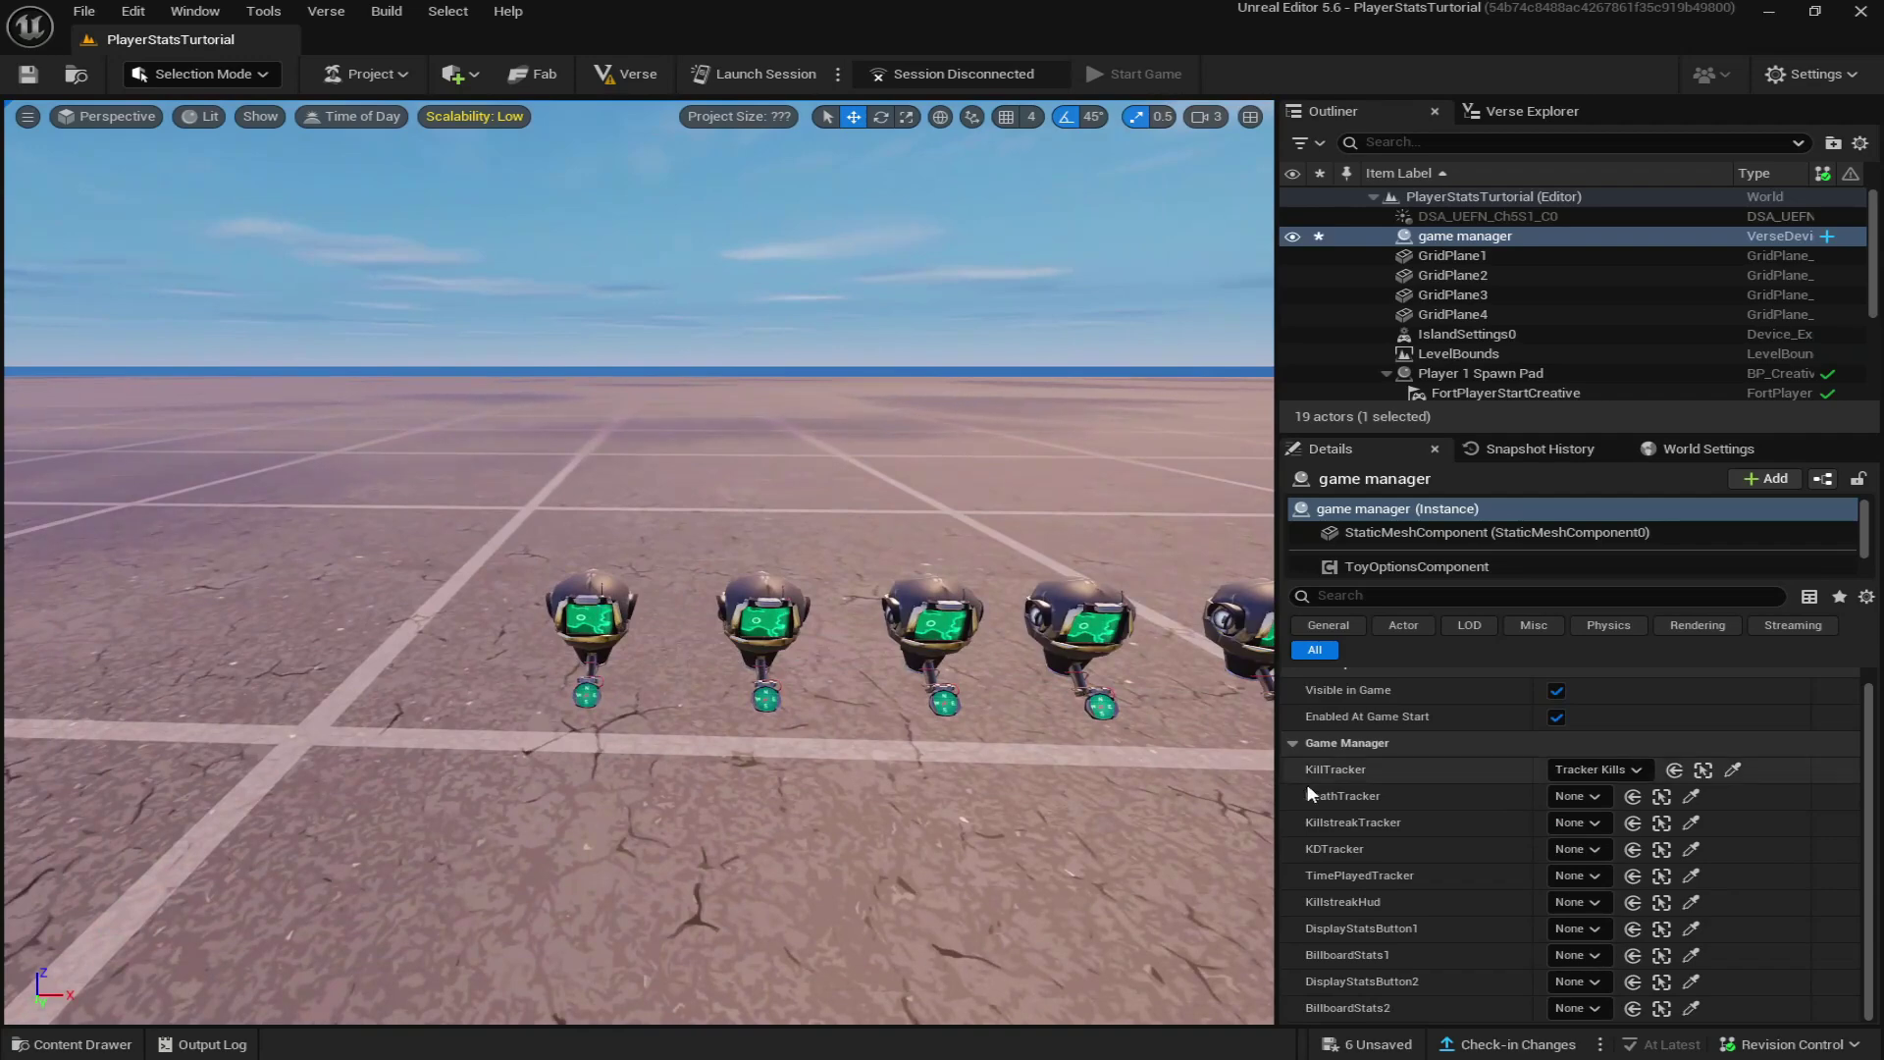
Link the game manager's DeathTracker to Tracker Eliminated and its KillstreakTracker to Tracker Killstreak.
{"action": "left_click", "coordinate": [1692, 796]}
{"action": "left_click", "coordinate": [863, 638]}
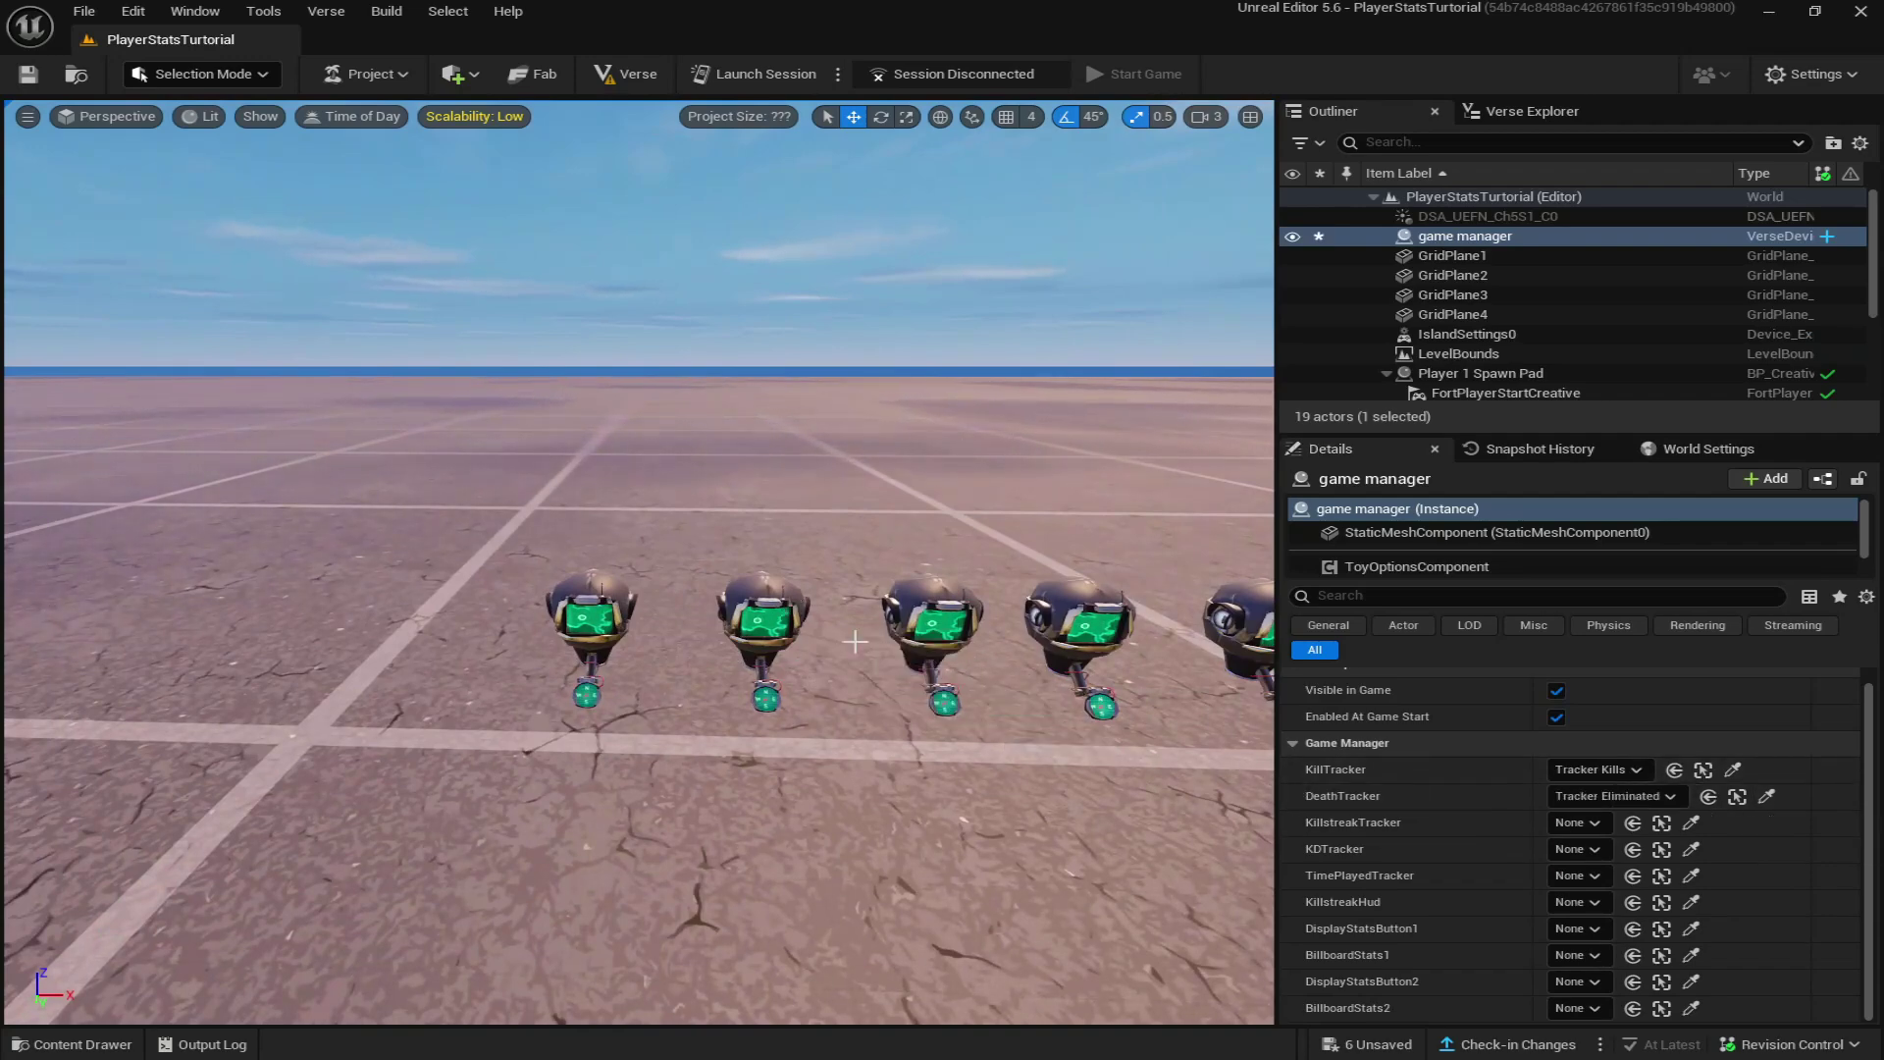
{"action": "left_click", "coordinate": [1690, 820]}
{"action": "left_click", "coordinate": [957, 609]}
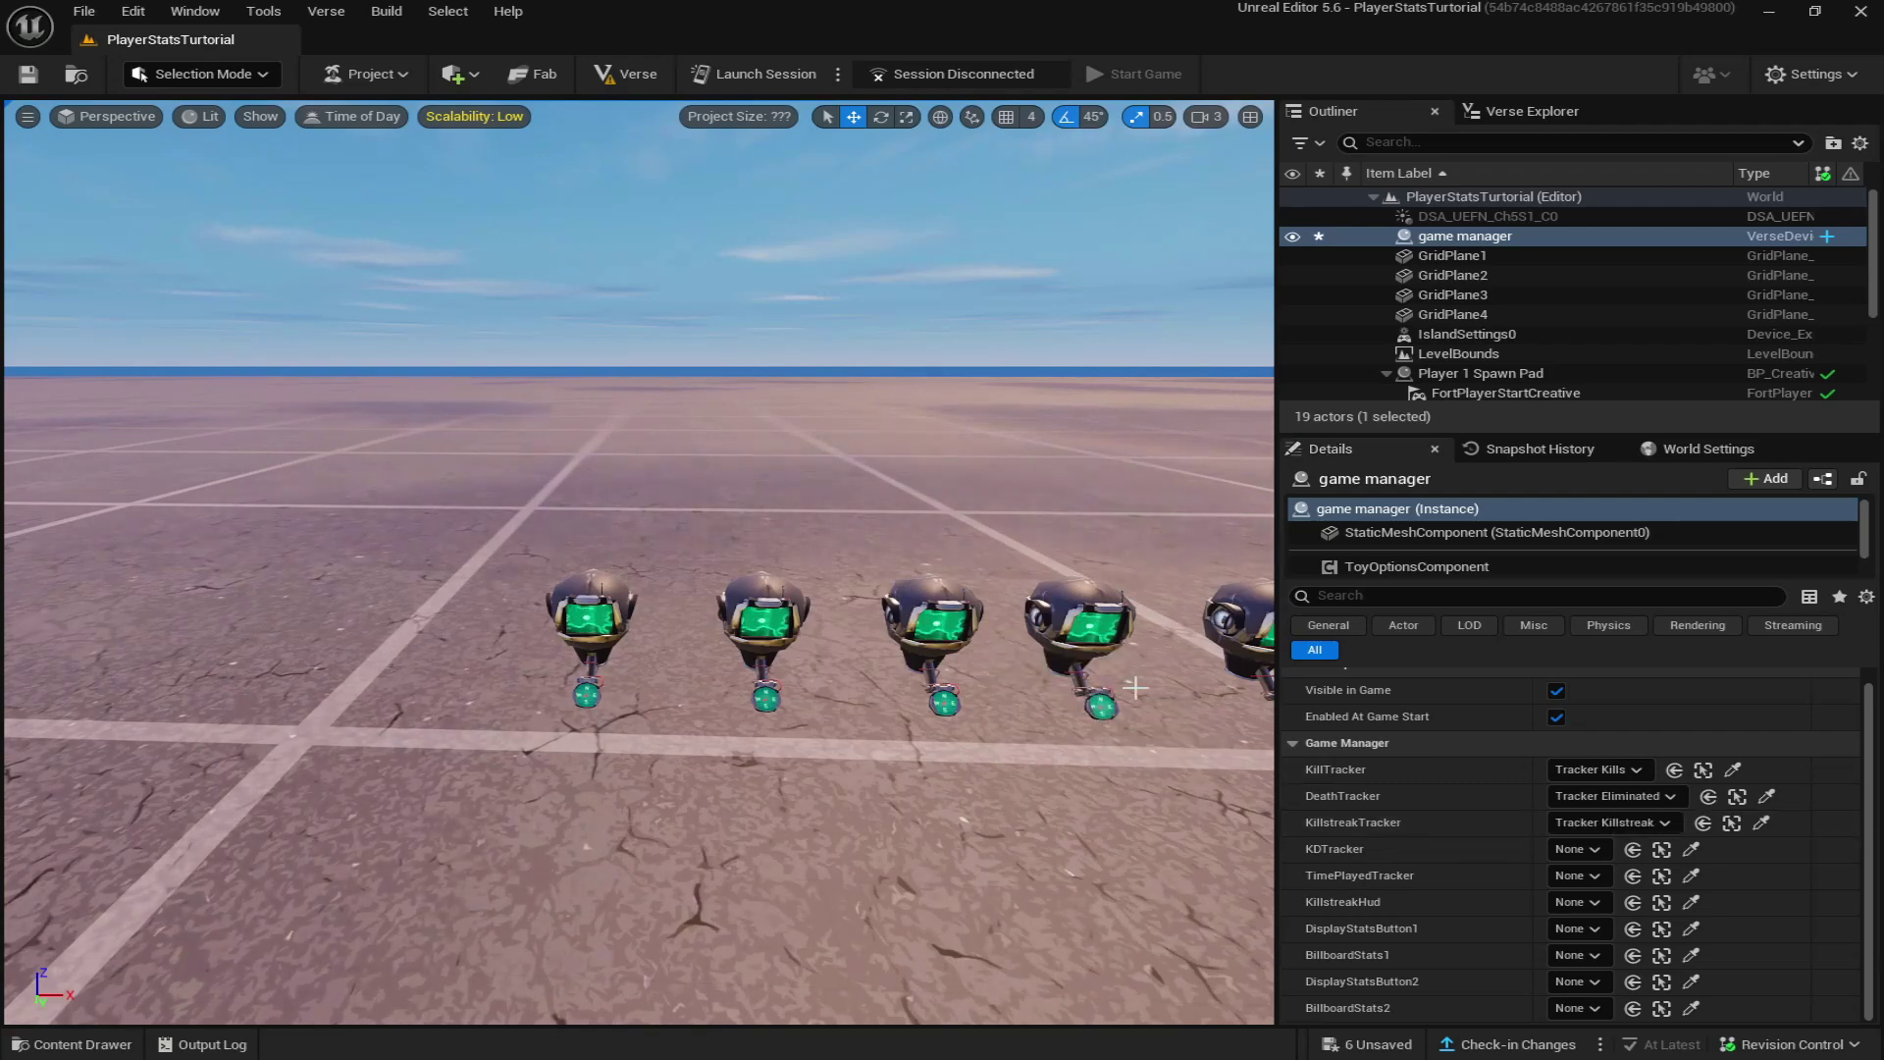
Link the game manager's KDTracker to Tracker KD and its TimePlayedTracker to Tracker Time Played.
{"action": "left_click", "coordinate": [1685, 850]}
{"action": "left_click", "coordinate": [1107, 628]}
{"action": "left_click_drag", "start_coordinate": [1107, 628], "coordinate": [1173, 663]}
{"action": "left_click", "coordinate": [1690, 875]}
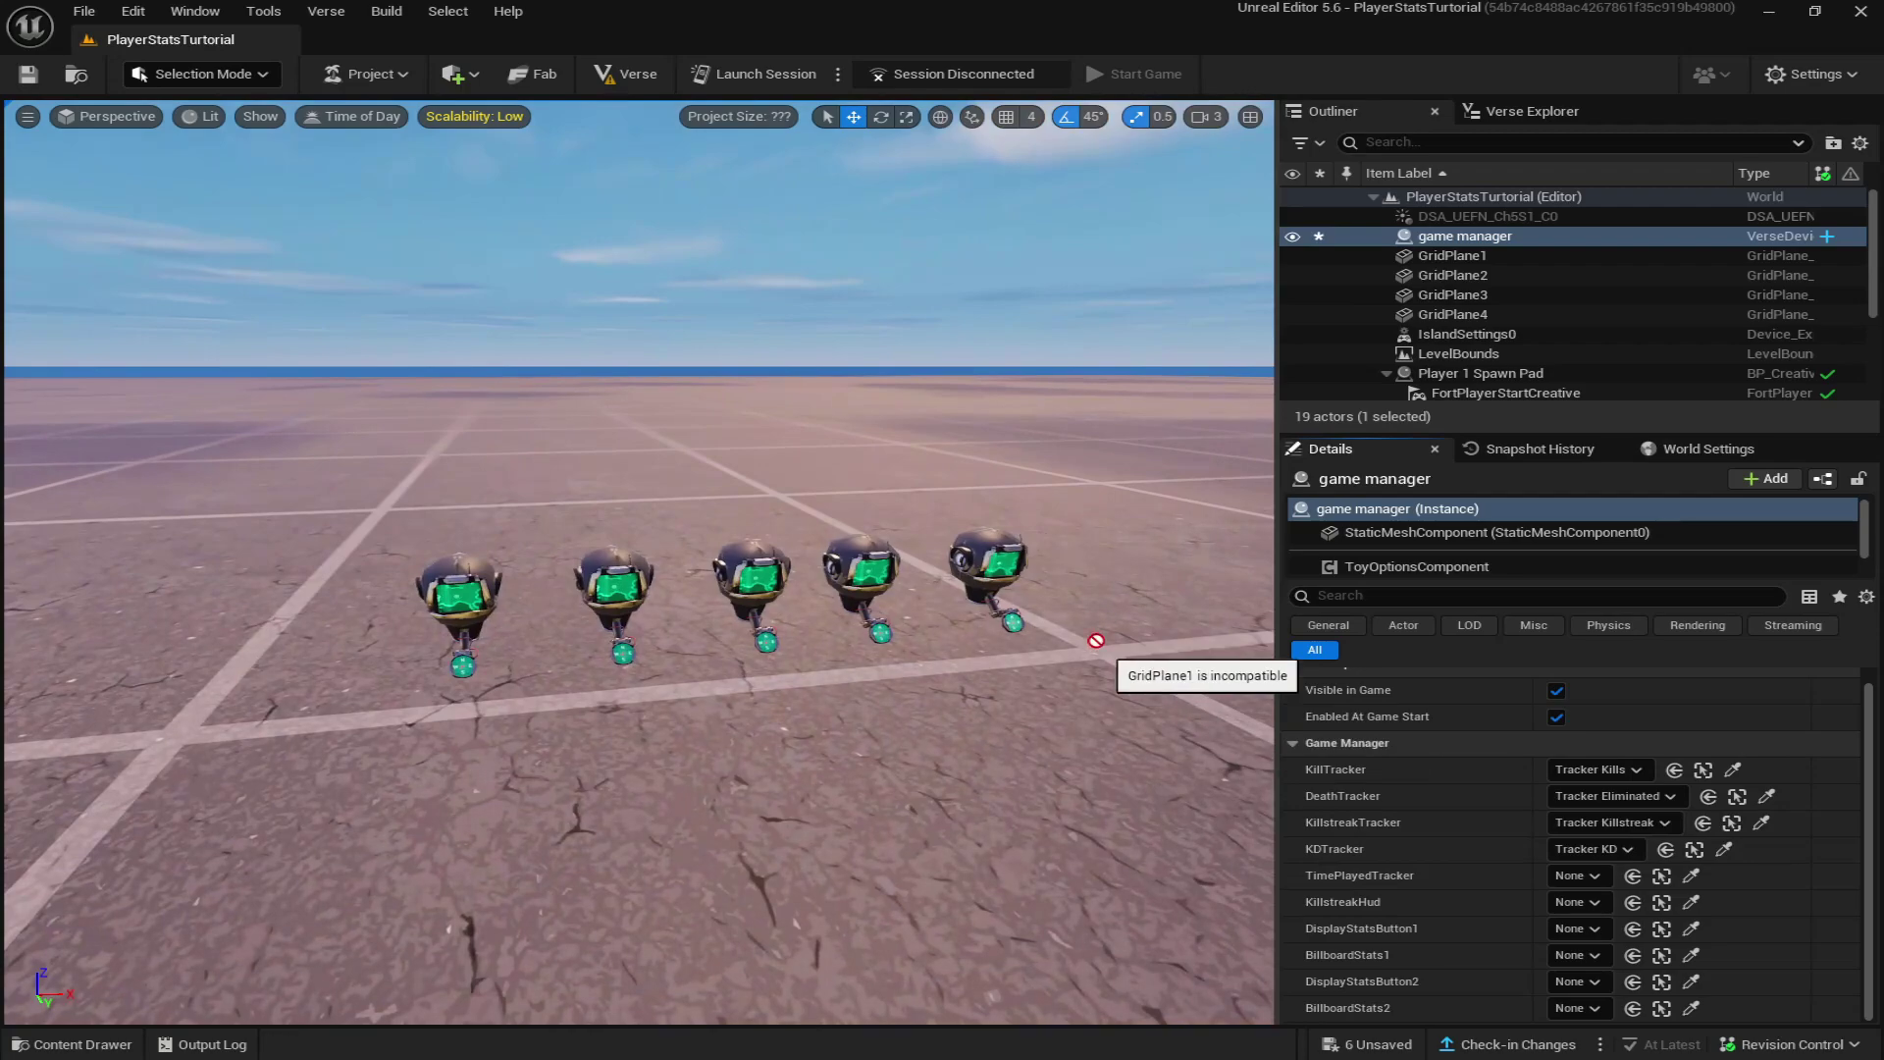
{"action": "left_click", "coordinate": [993, 577]}
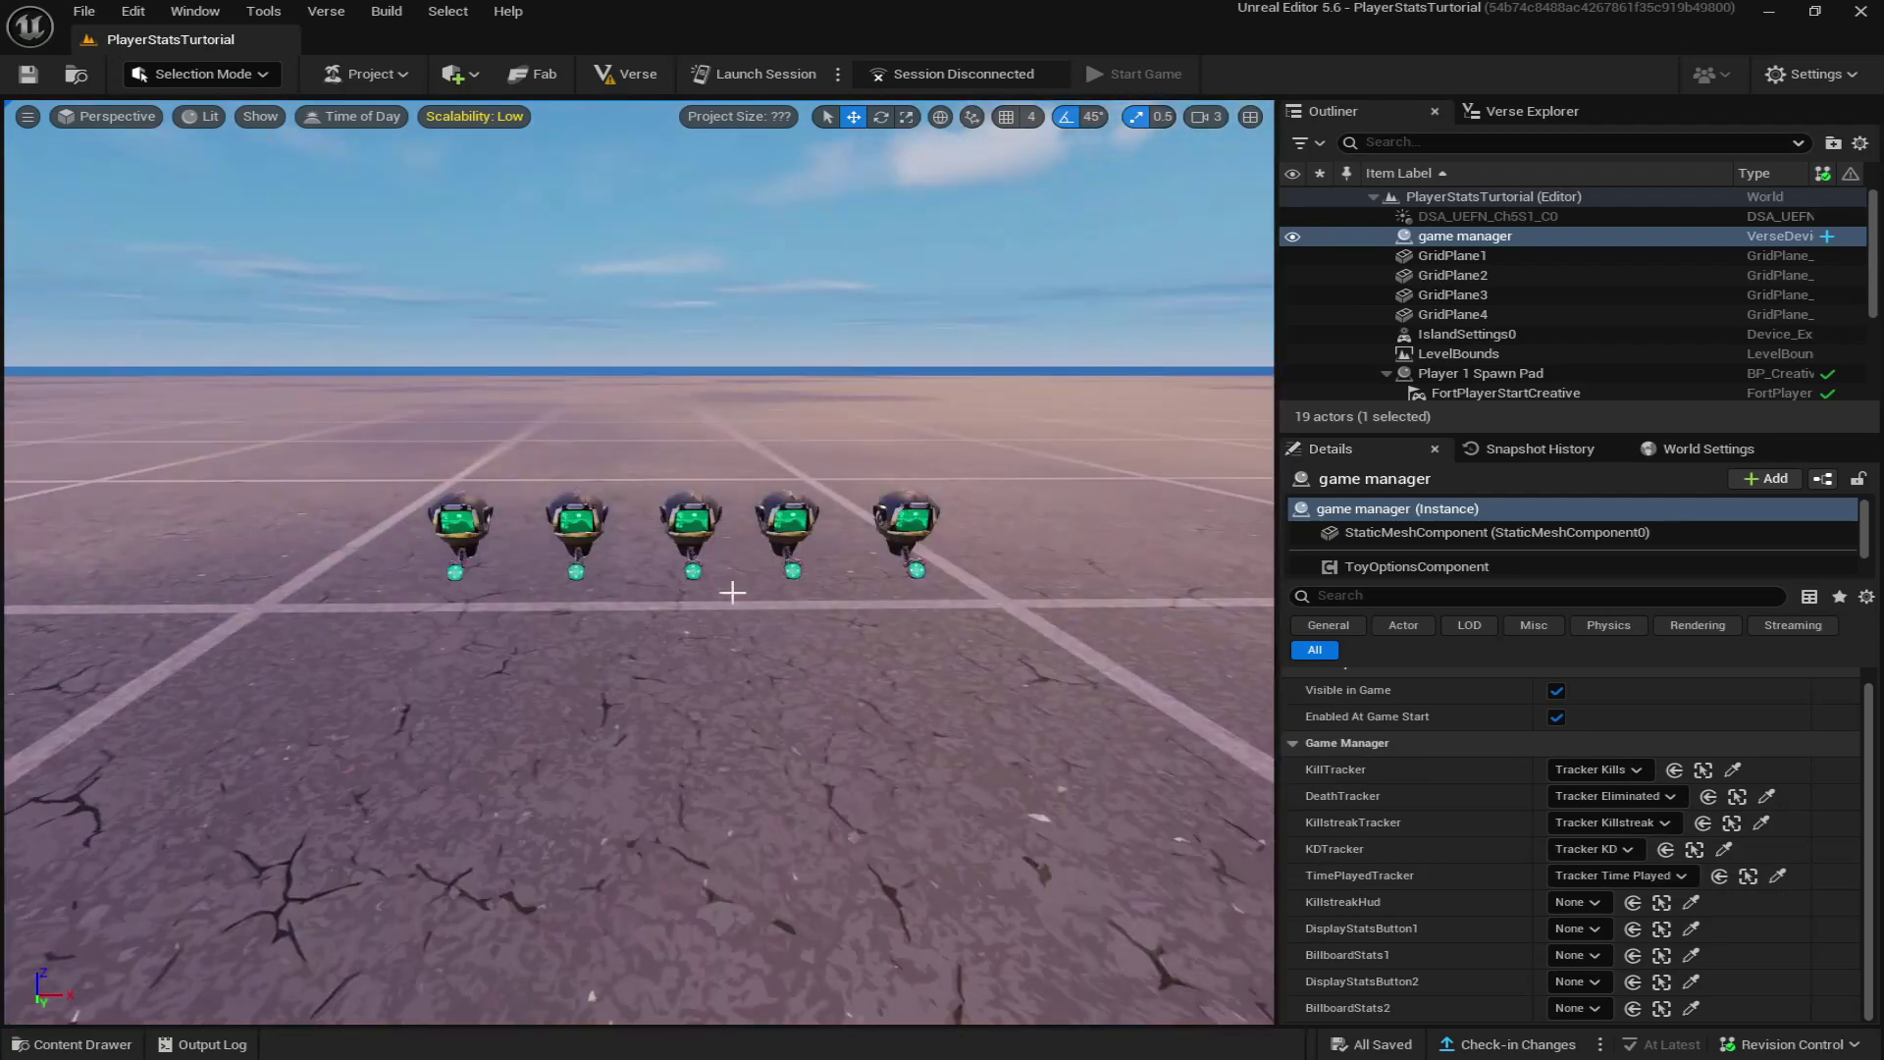
Find the Button device among the Fortnite assets and place one on the ground in front of the tracker row.
{"action": "mouse_move", "coordinate": [732, 593]}
{"action": "left_mouse_down"}
{"action": "mouse_move", "coordinate": [550, 587]}
{"action": "mouse_move", "coordinate": [805, 586]}
{"action": "mouse_move", "coordinate": [723, 580]}
{"action": "left_mouse_up"}
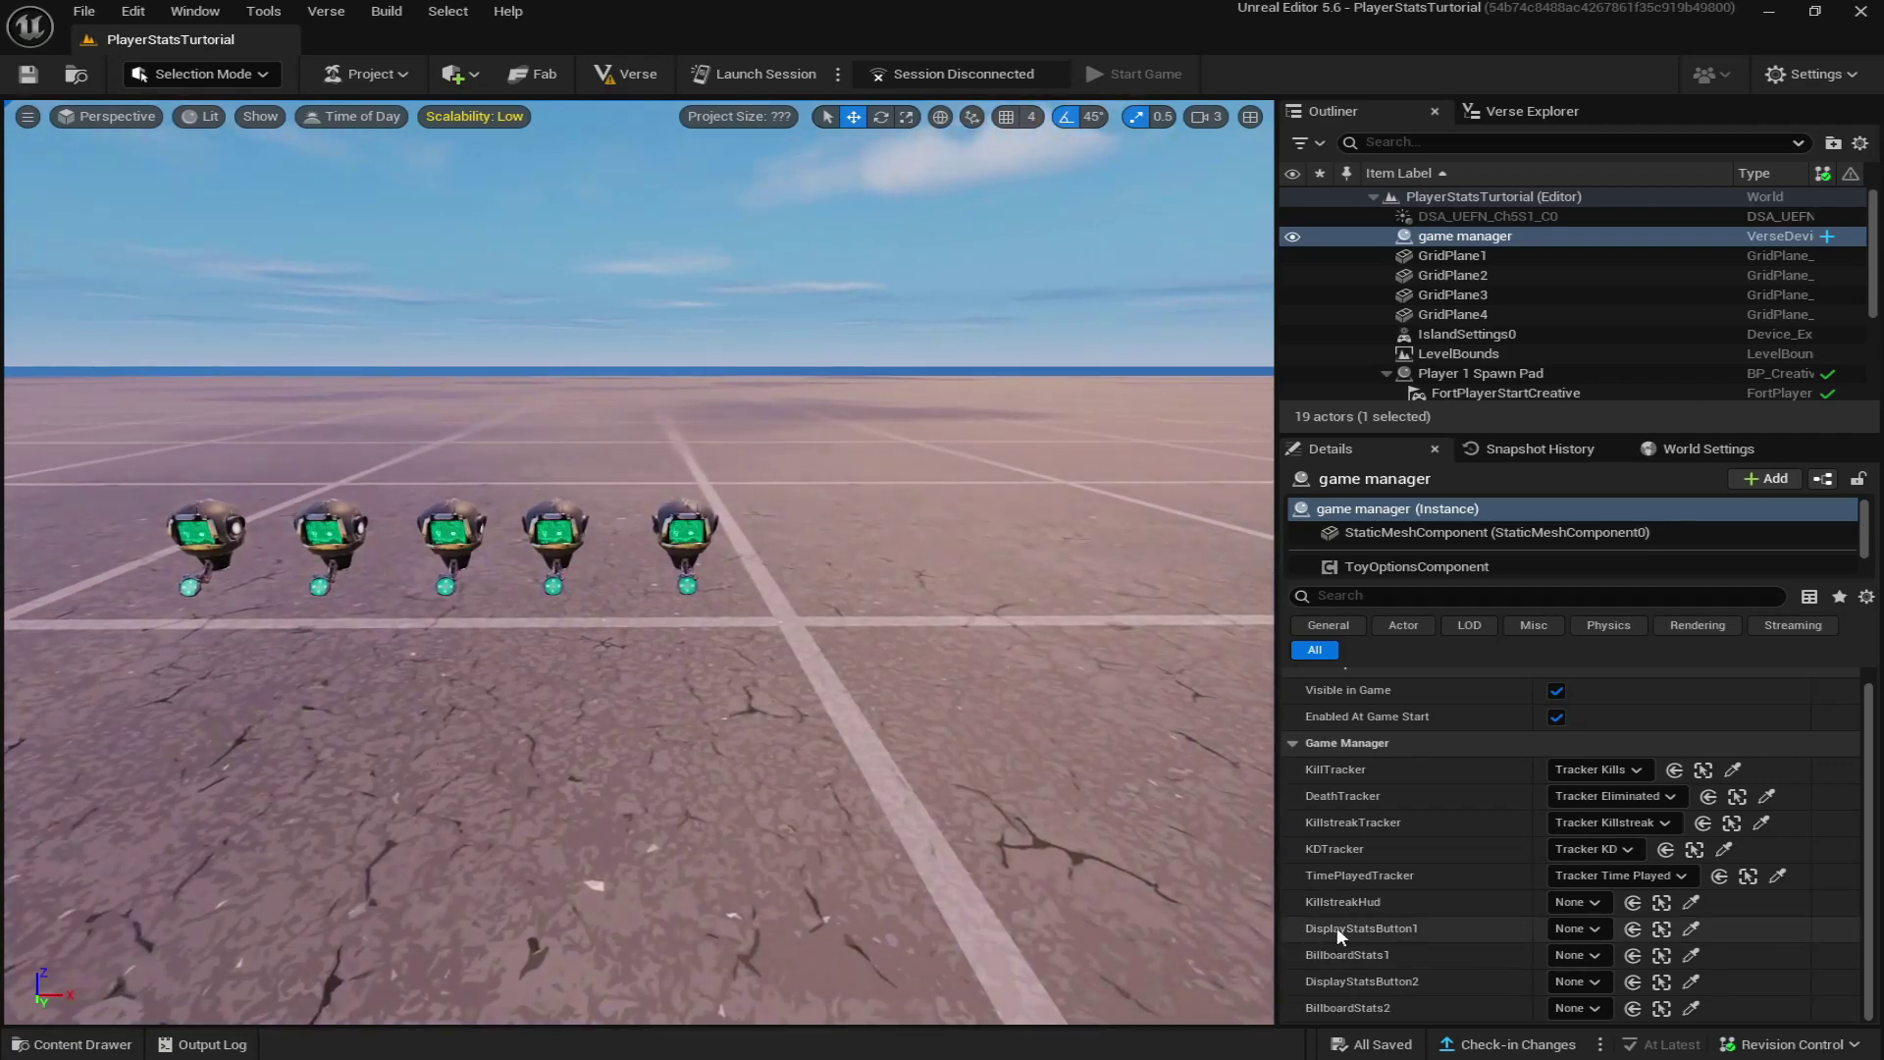
{"action": "left_click_drag", "start_coordinate": [804, 638], "coordinate": [864, 707]}
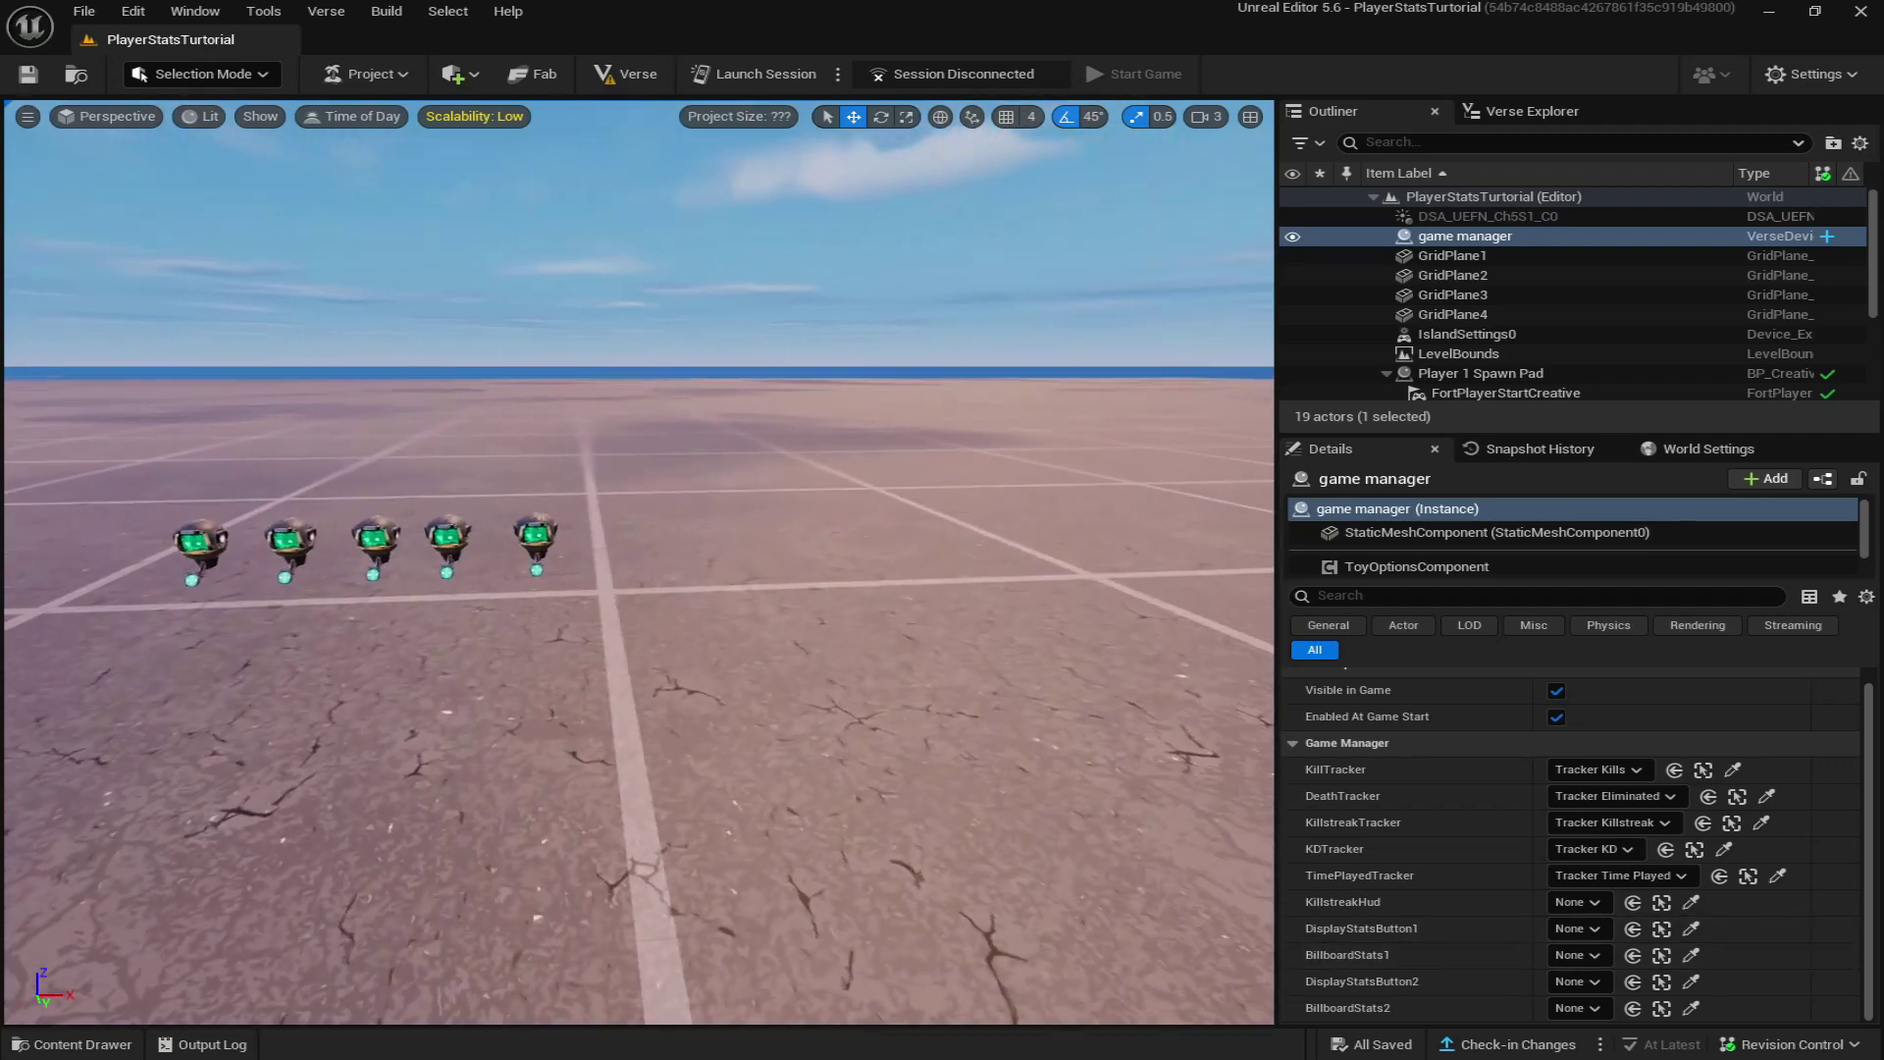
{"action": "left_click", "coordinate": [71, 1044]}
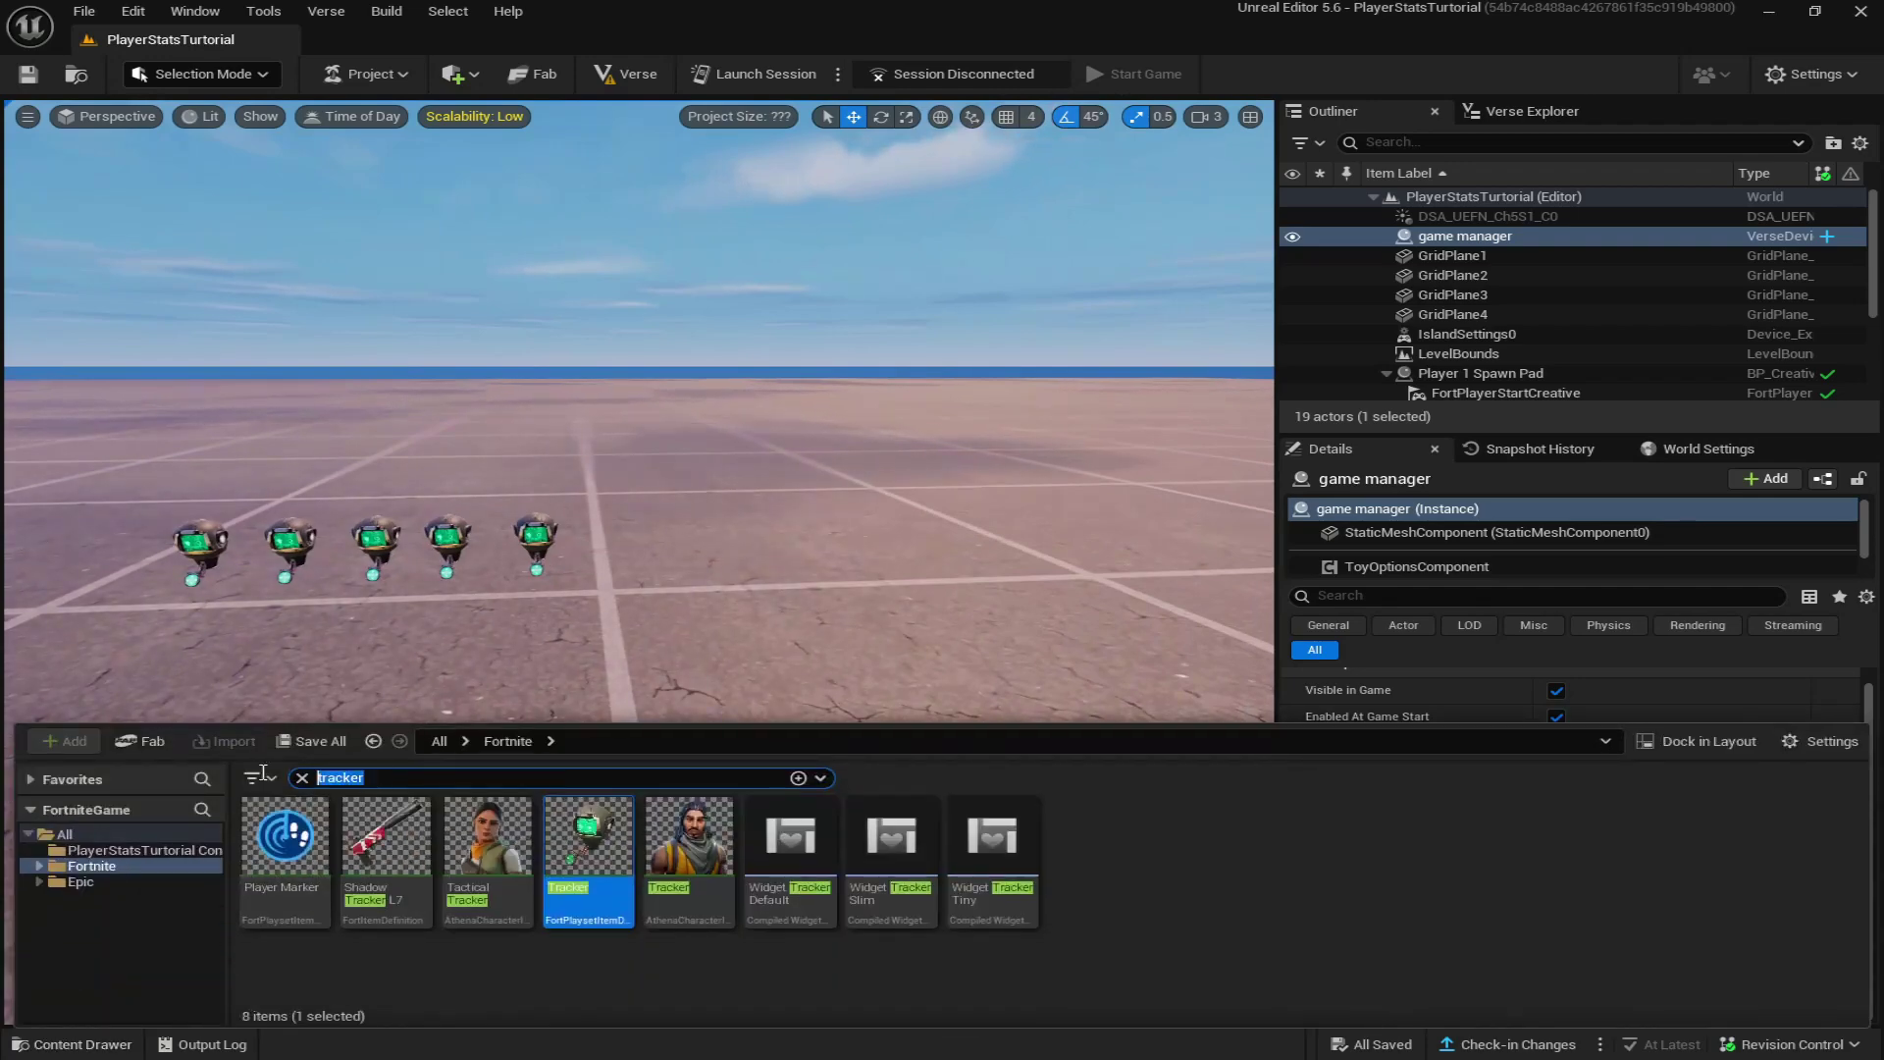
{"action": "type", "text": "button"}
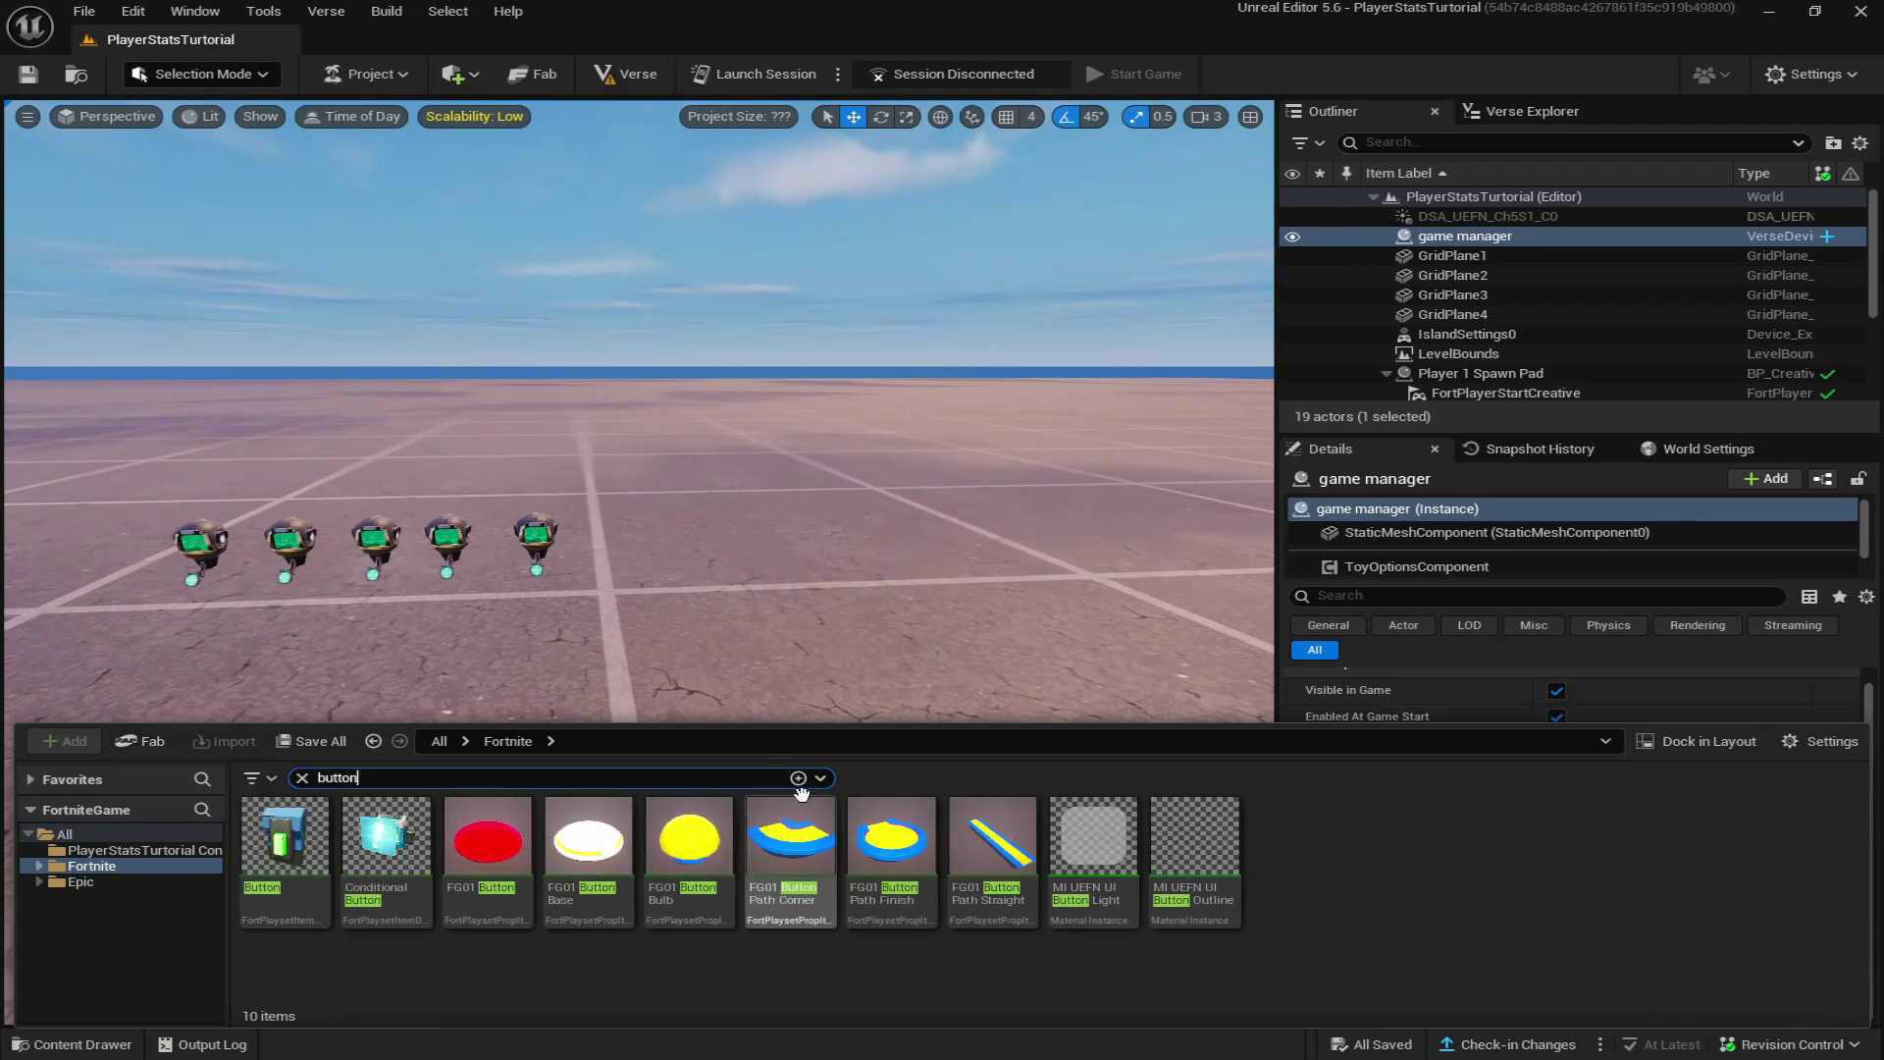
{"action": "left_click_drag", "start_coordinate": [284, 834], "coordinate": [588, 684]}
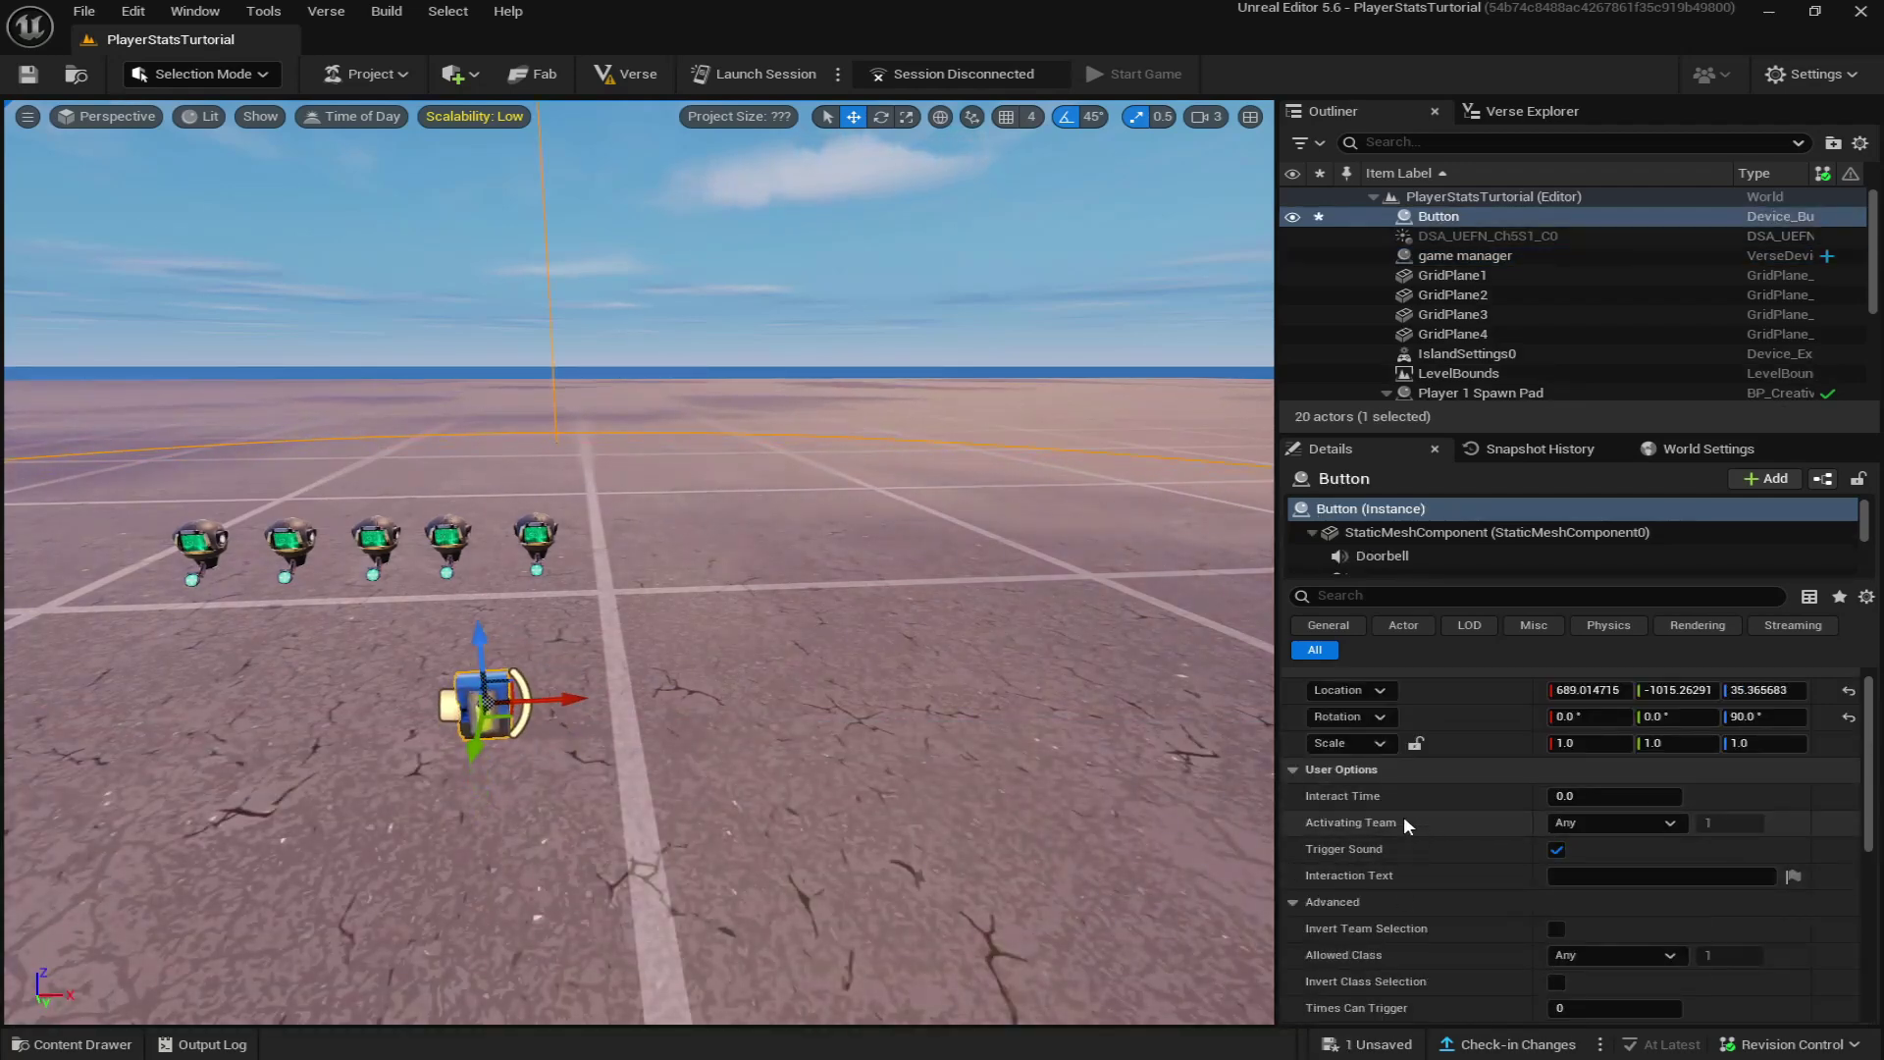
Set the button's interact time to 1.0, disable its trigger sound, and enter "Check Stats" as the interaction text.
{"action": "left_click", "coordinate": [1613, 797]}
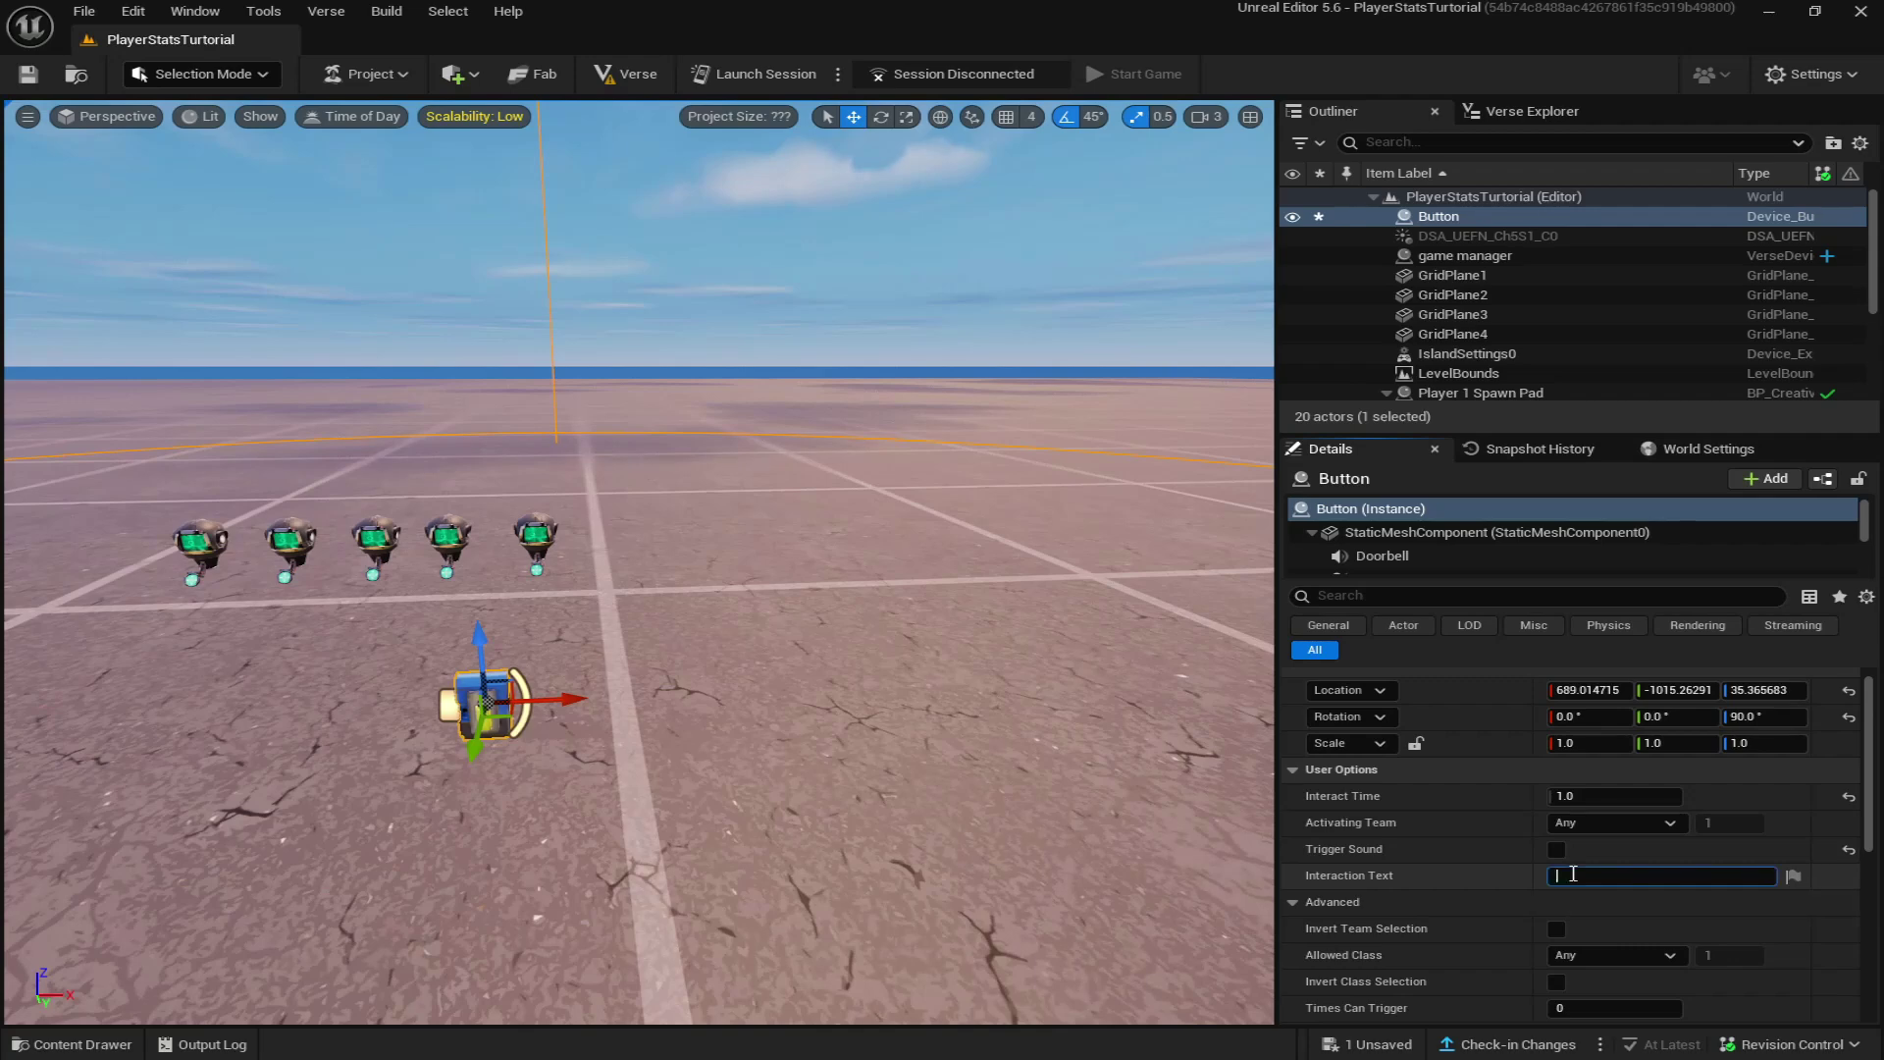
{"action": "left_click", "coordinate": [1561, 873]}
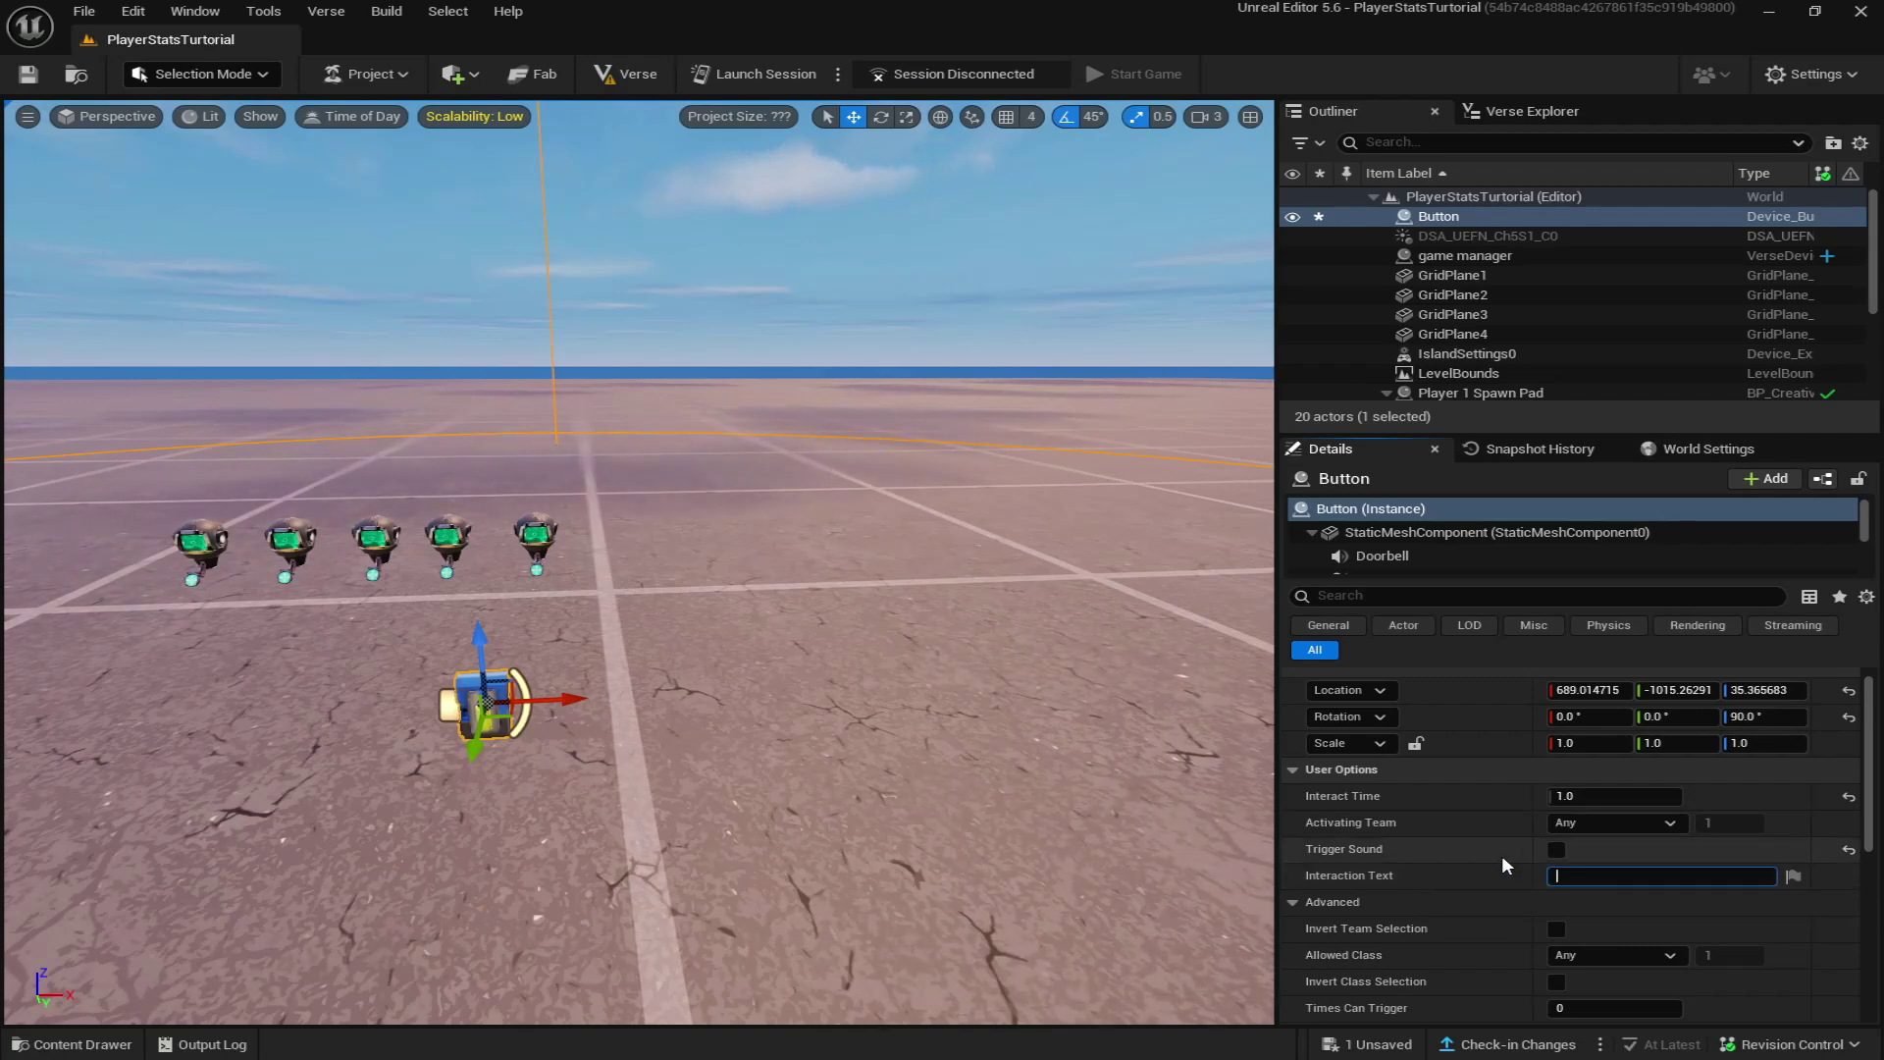
{"action": "type", "text": "Check Stats"}
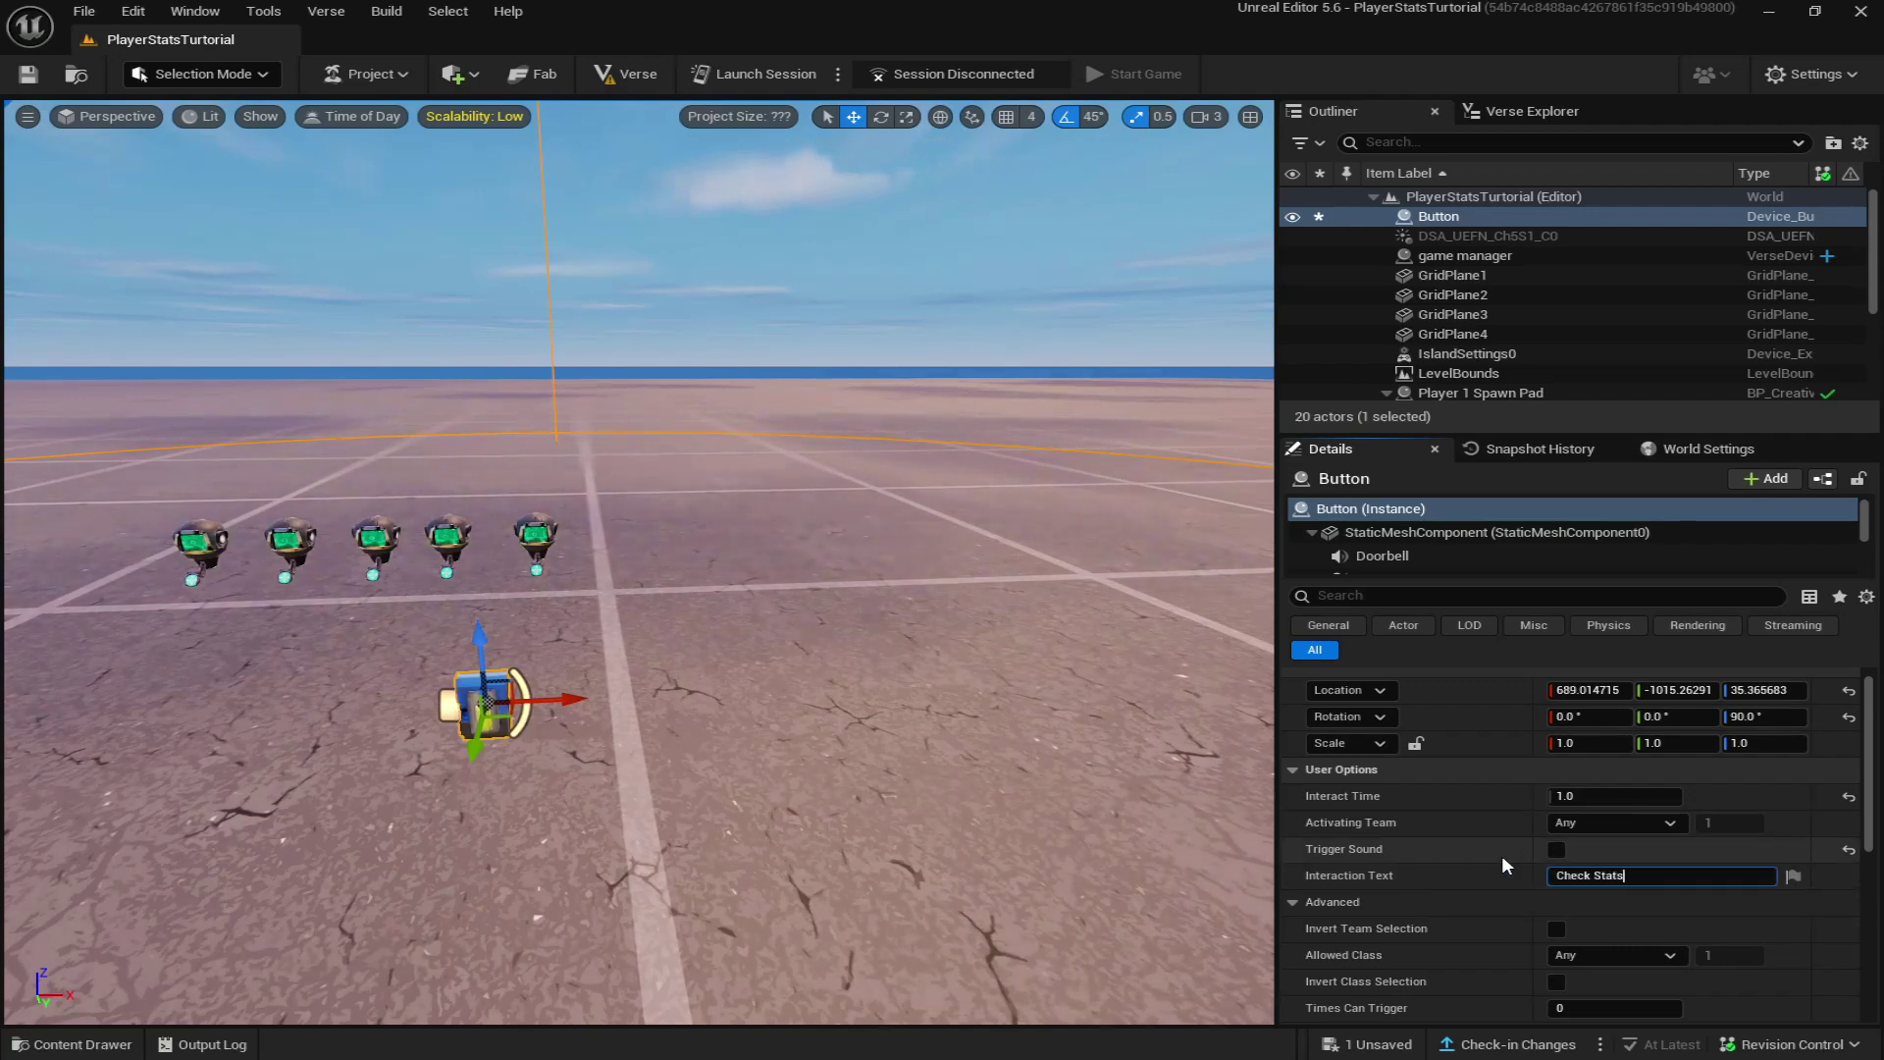
{"action": "key", "text": "Return"}
Set the button's interaction radius to about 0.55 and give it the custom mesh CP_Device_Switch_04_On.
{"action": "scroll", "coordinate": [1535, 934], "scroll_direction": "down", "scroll_amount": 3}
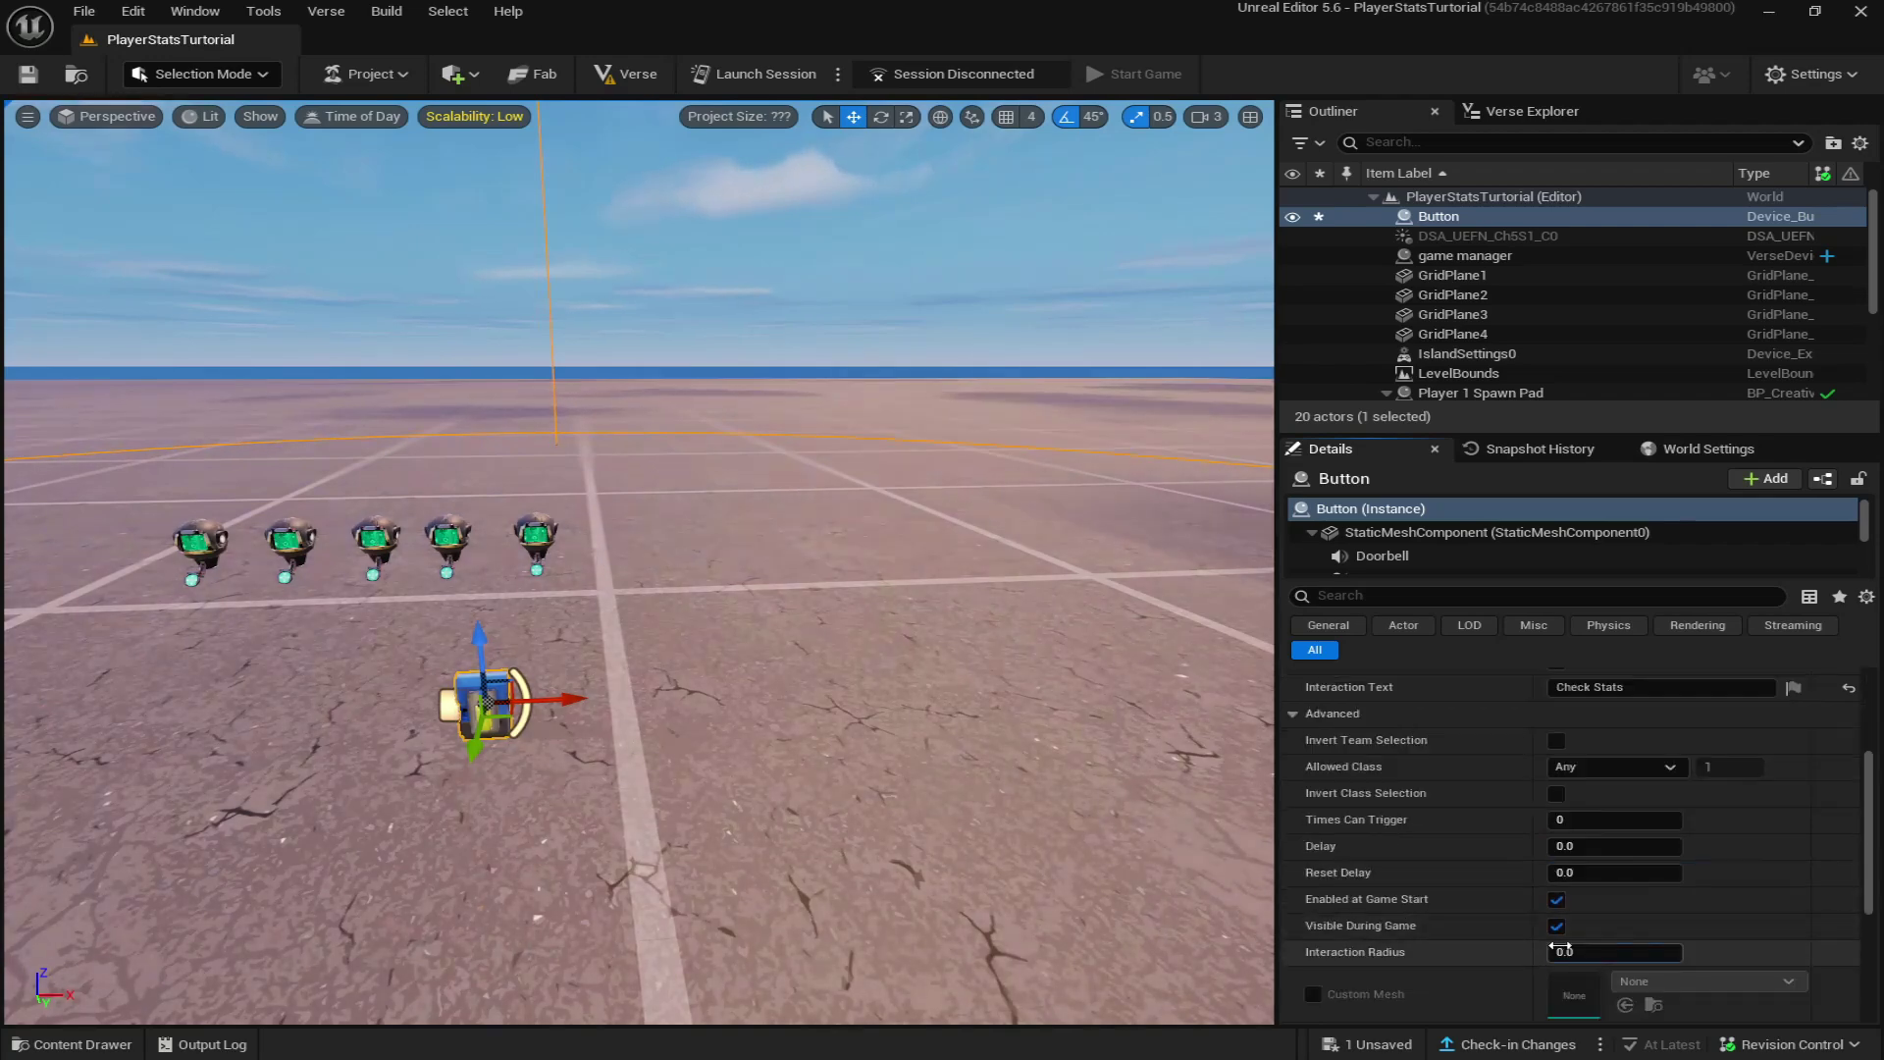
{"action": "left_click_drag", "start_coordinate": [1559, 949], "coordinate": [1586, 949]}
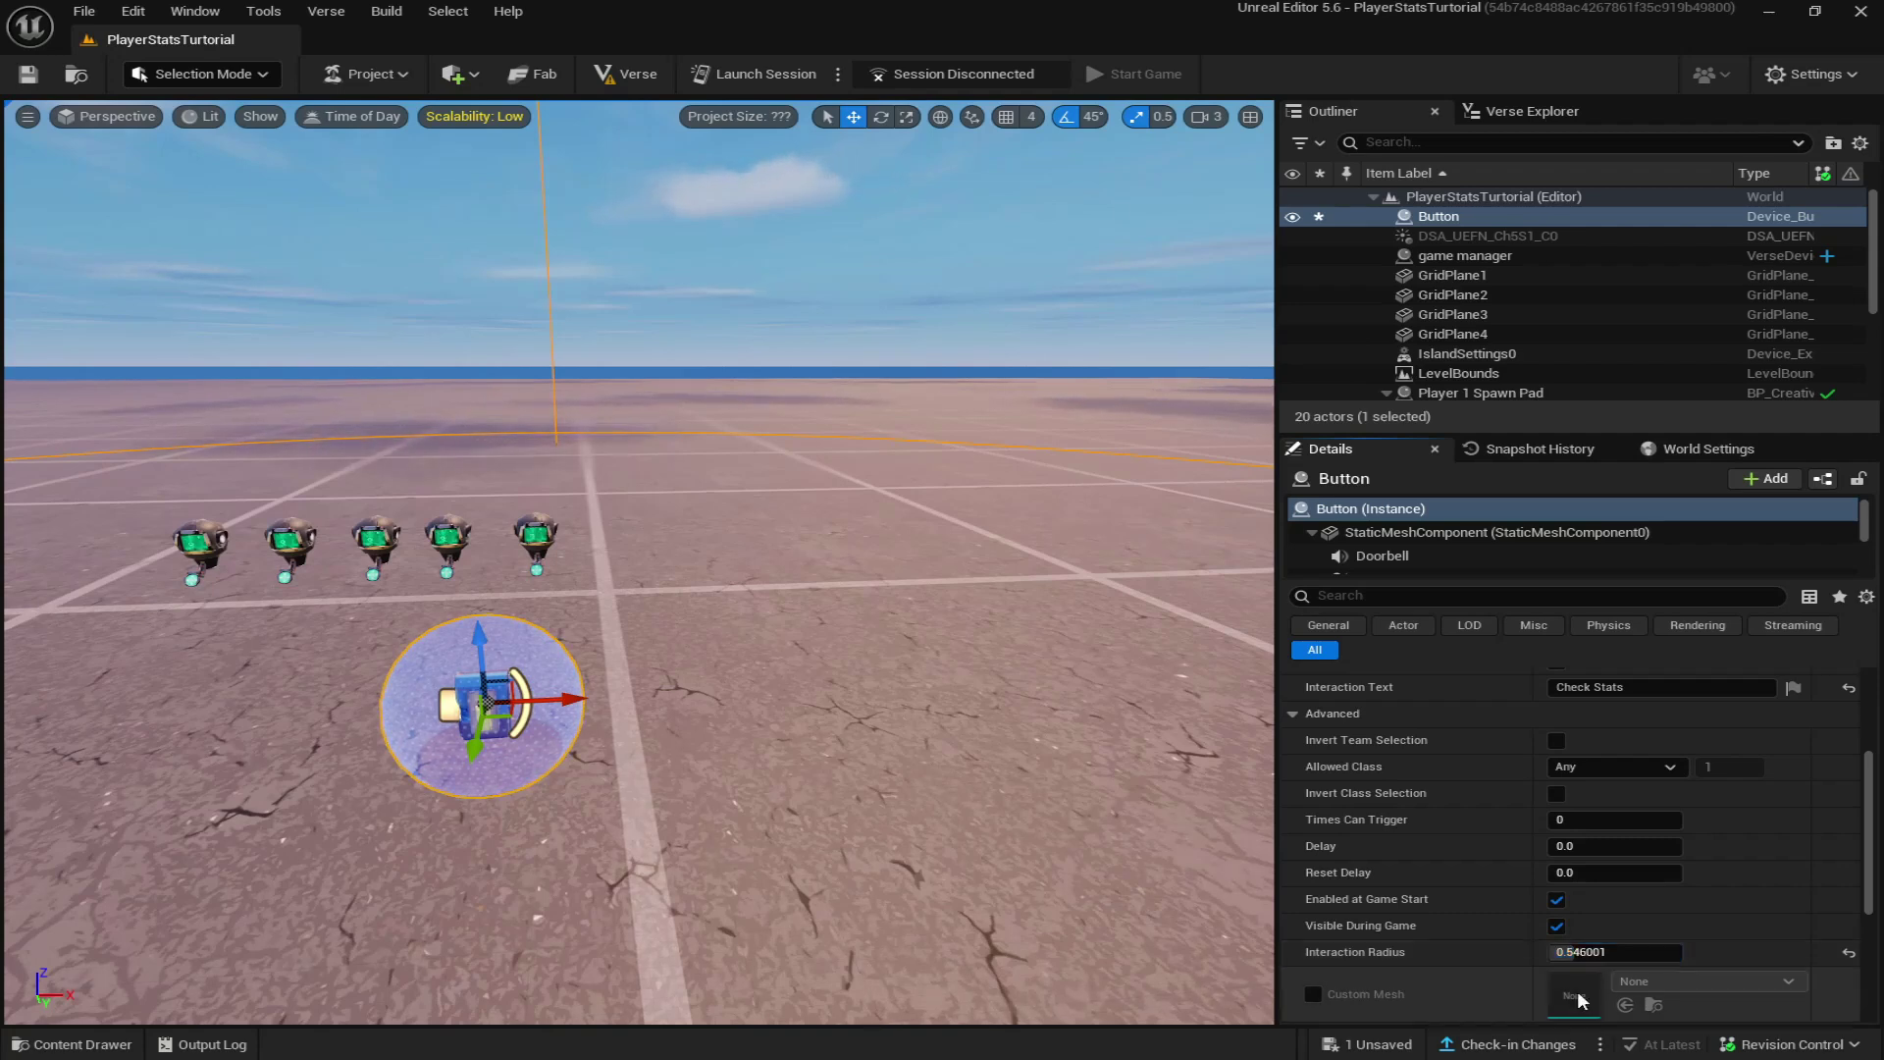
{"action": "scroll", "coordinate": [1310, 904], "scroll_direction": "down", "scroll_amount": 2}
{"action": "left_click", "coordinate": [1312, 900]}
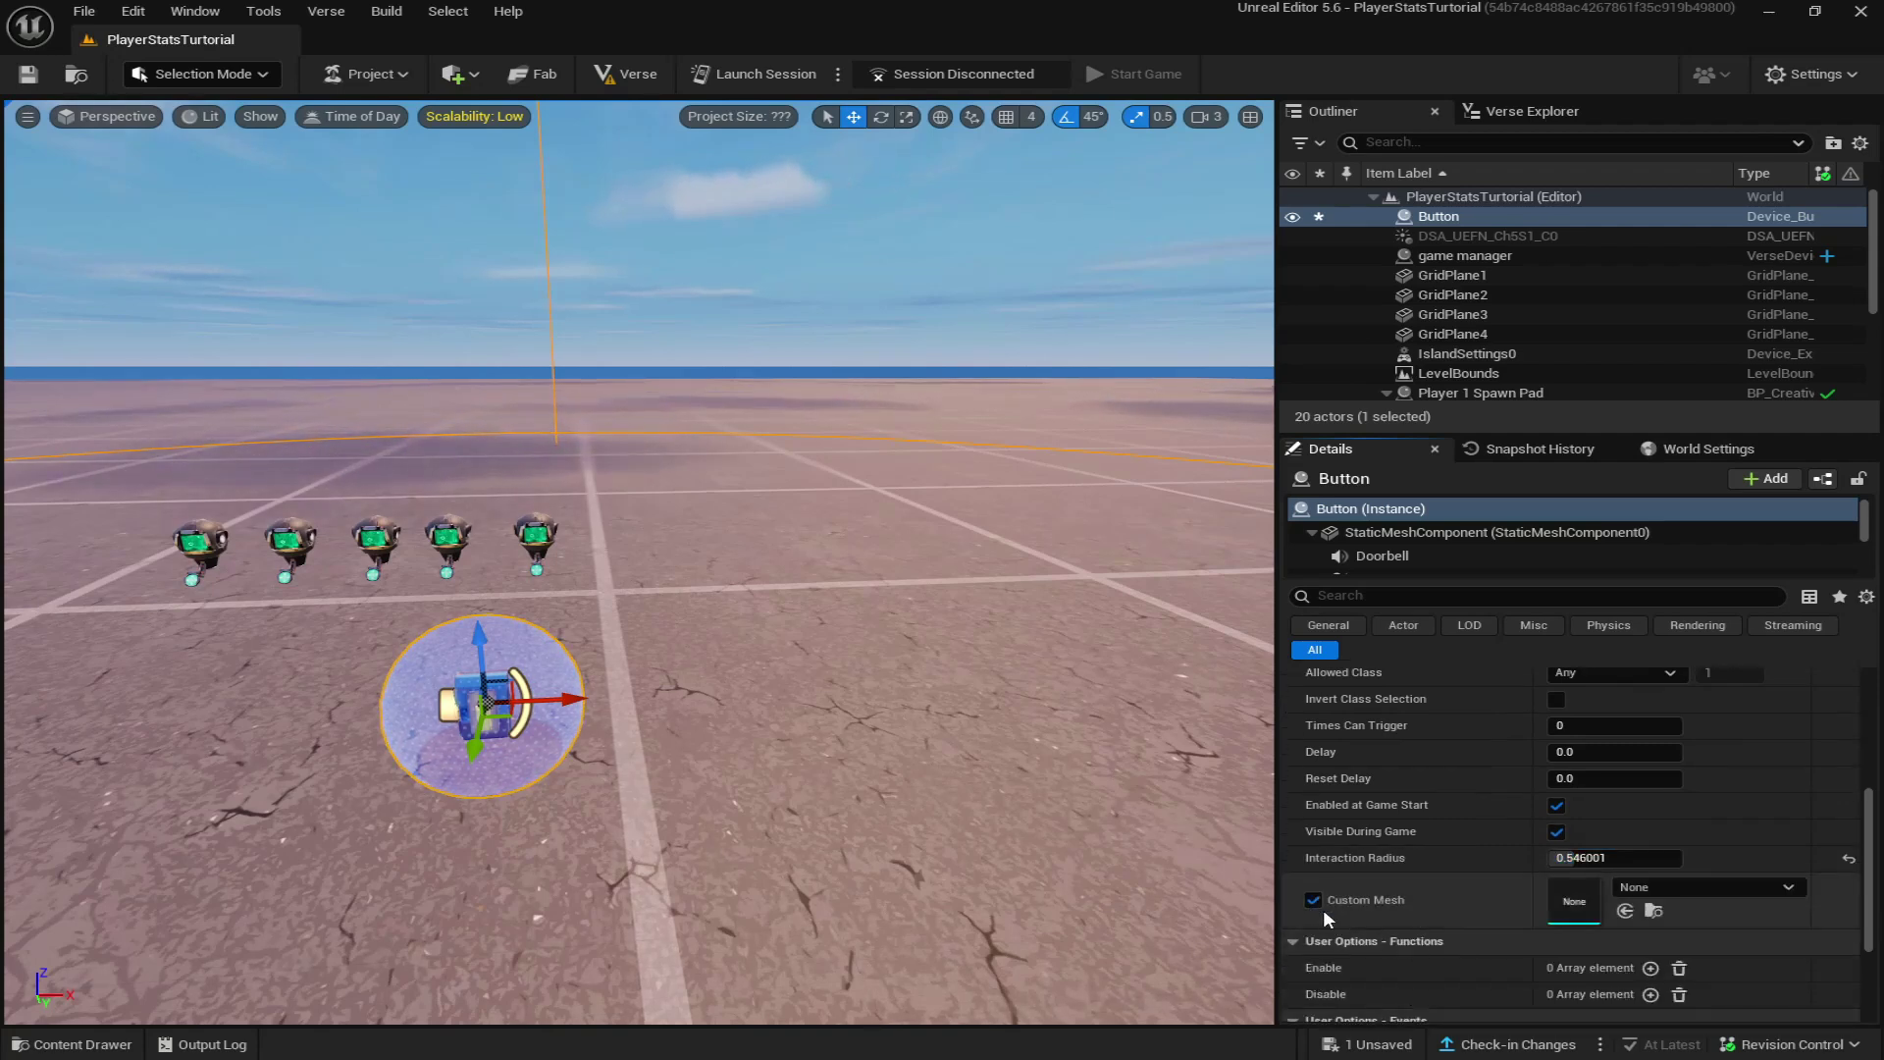
{"action": "left_click", "coordinate": [1634, 888]}
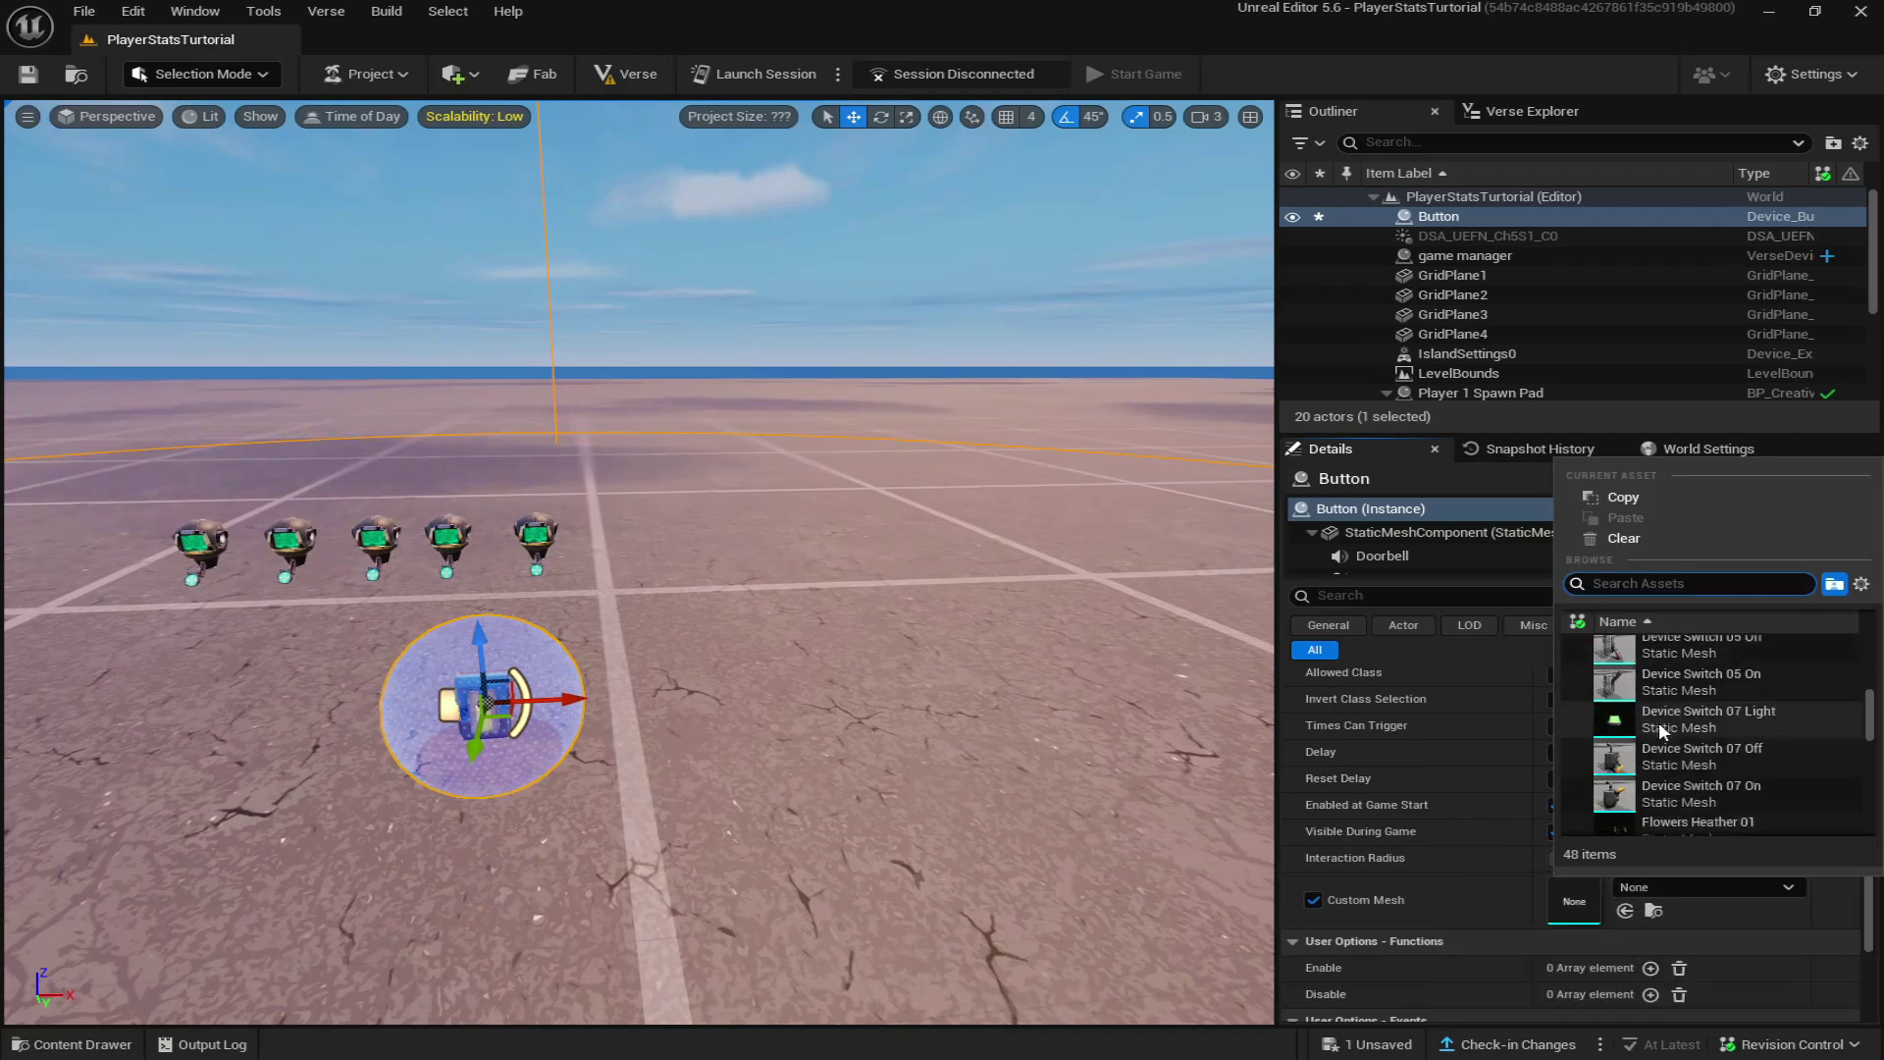
{"action": "left_click", "coordinate": [1658, 707]}
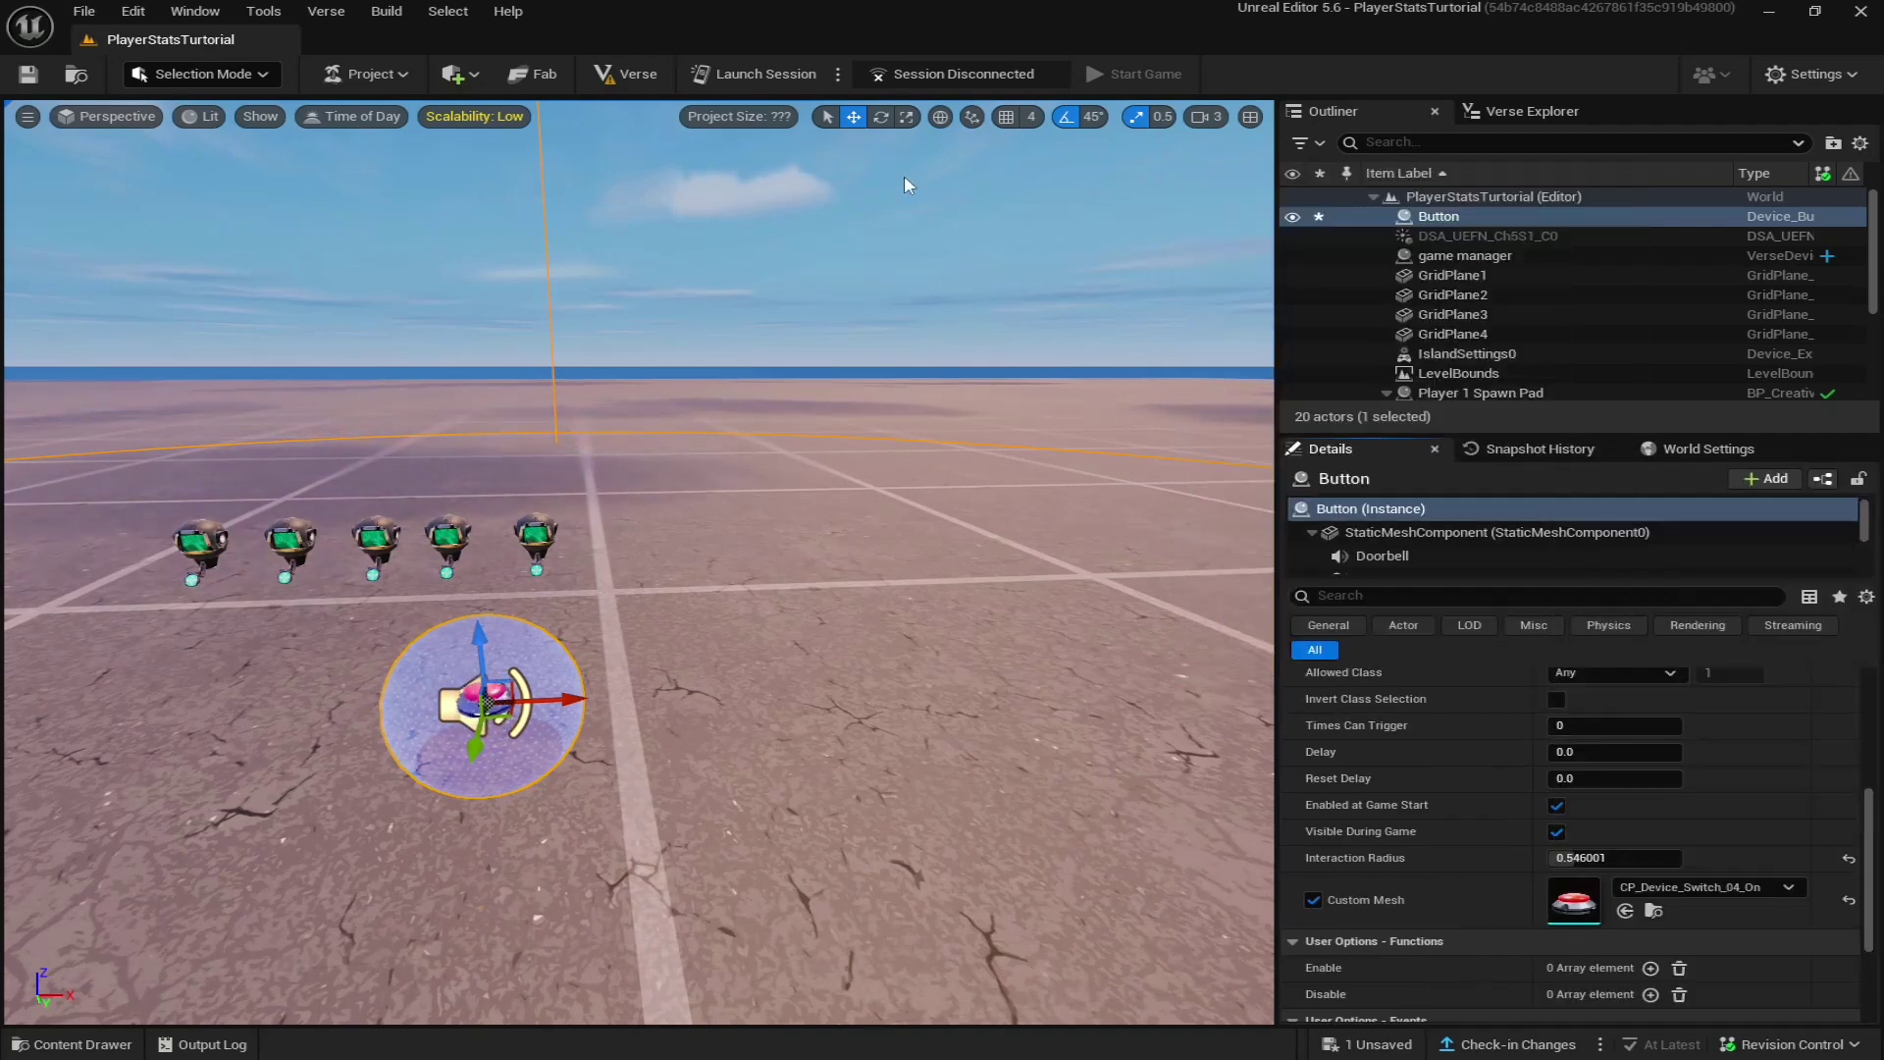
Scale the button up uniformly until it nearly fills its interaction sphere, and lower it onto the ground.
{"action": "key", "text": "e"}
{"action": "key", "text": "r"}
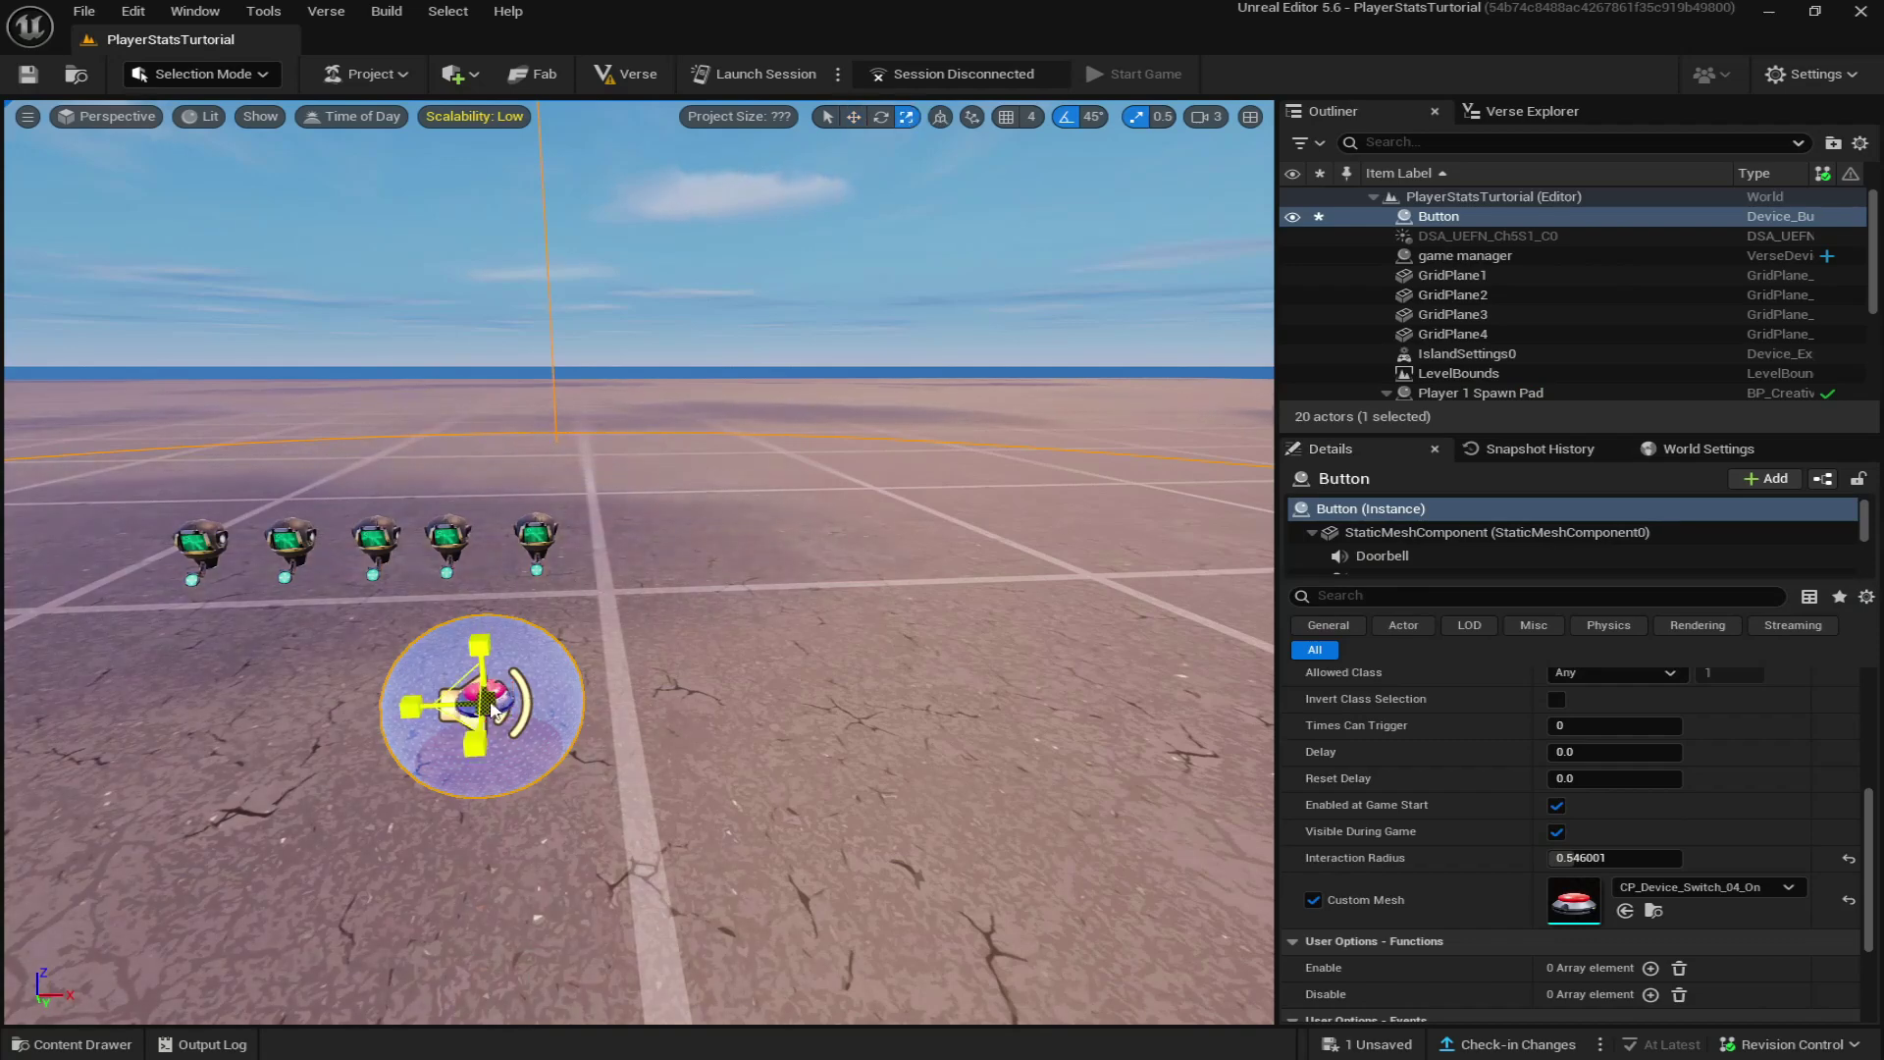
{"action": "left_click_drag", "start_coordinate": [491, 708], "coordinate": [793, 184]}
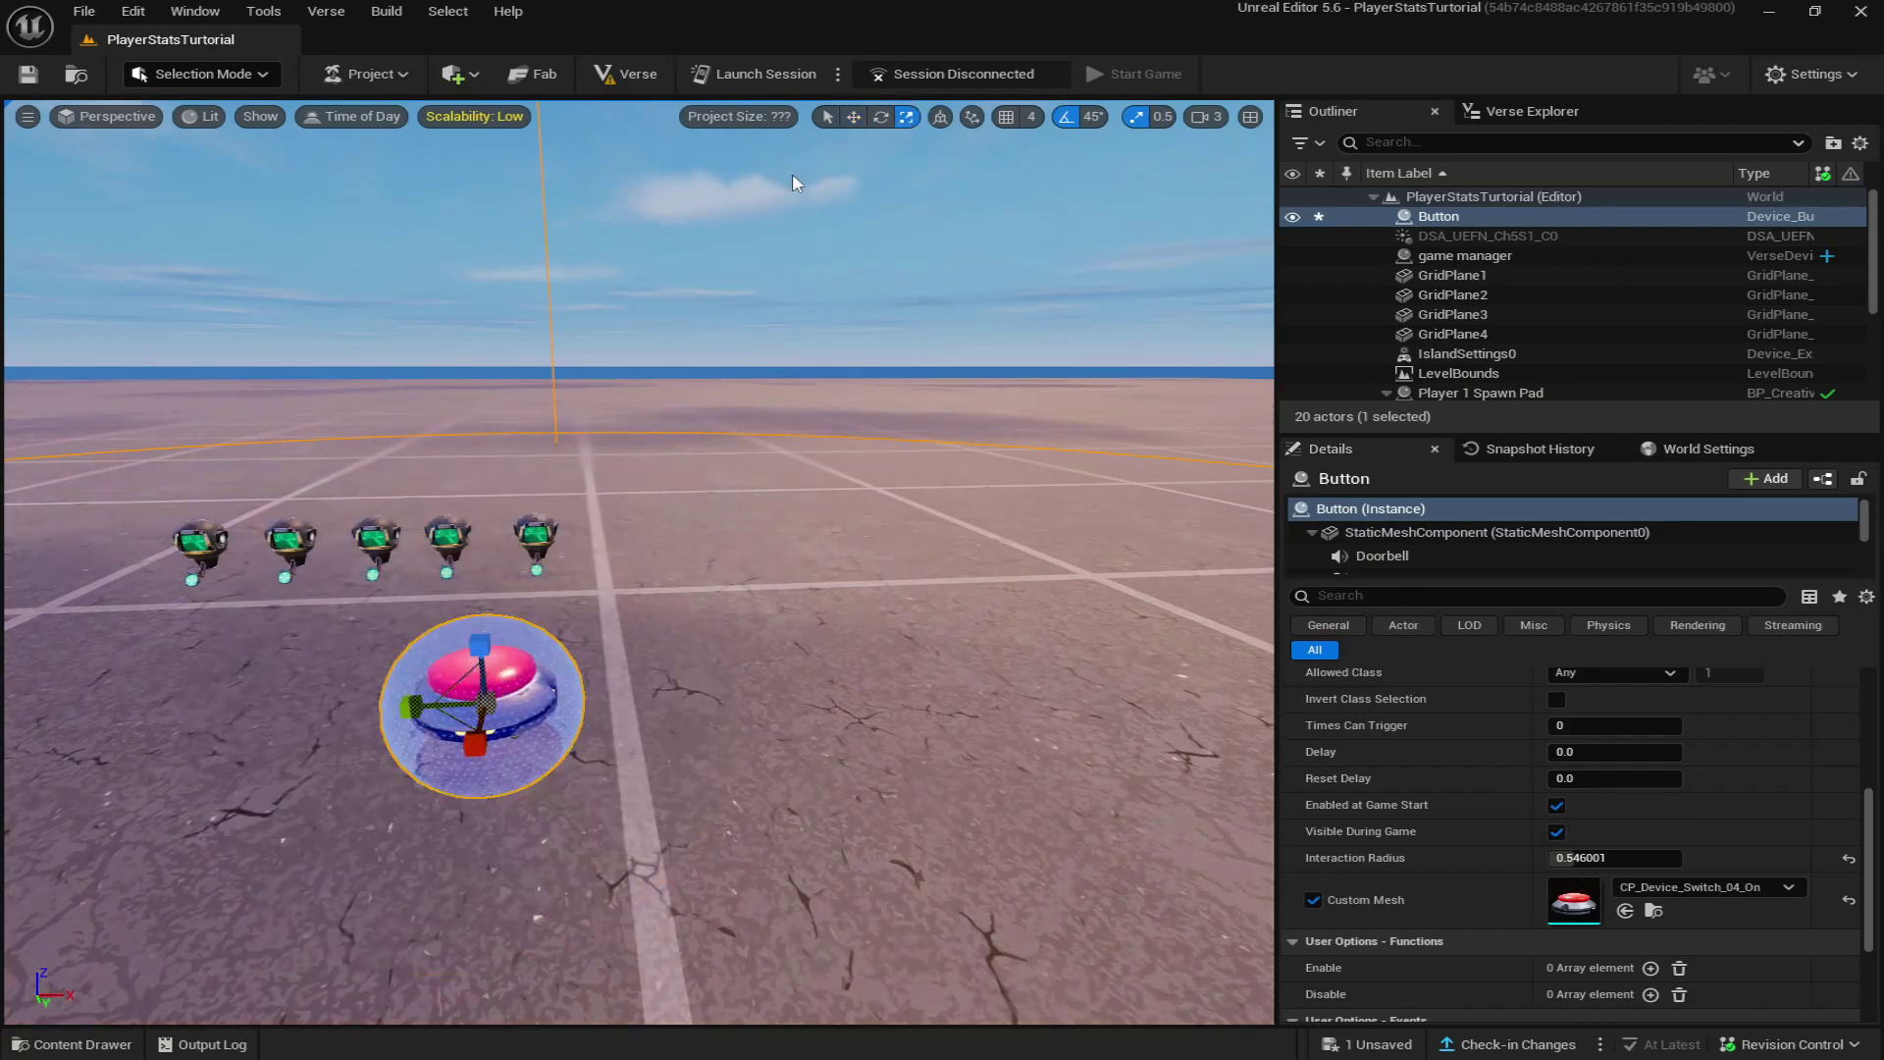
{"action": "key", "text": "w"}
{"action": "left_click_drag", "start_coordinate": [487, 643], "coordinate": [520, 746]}
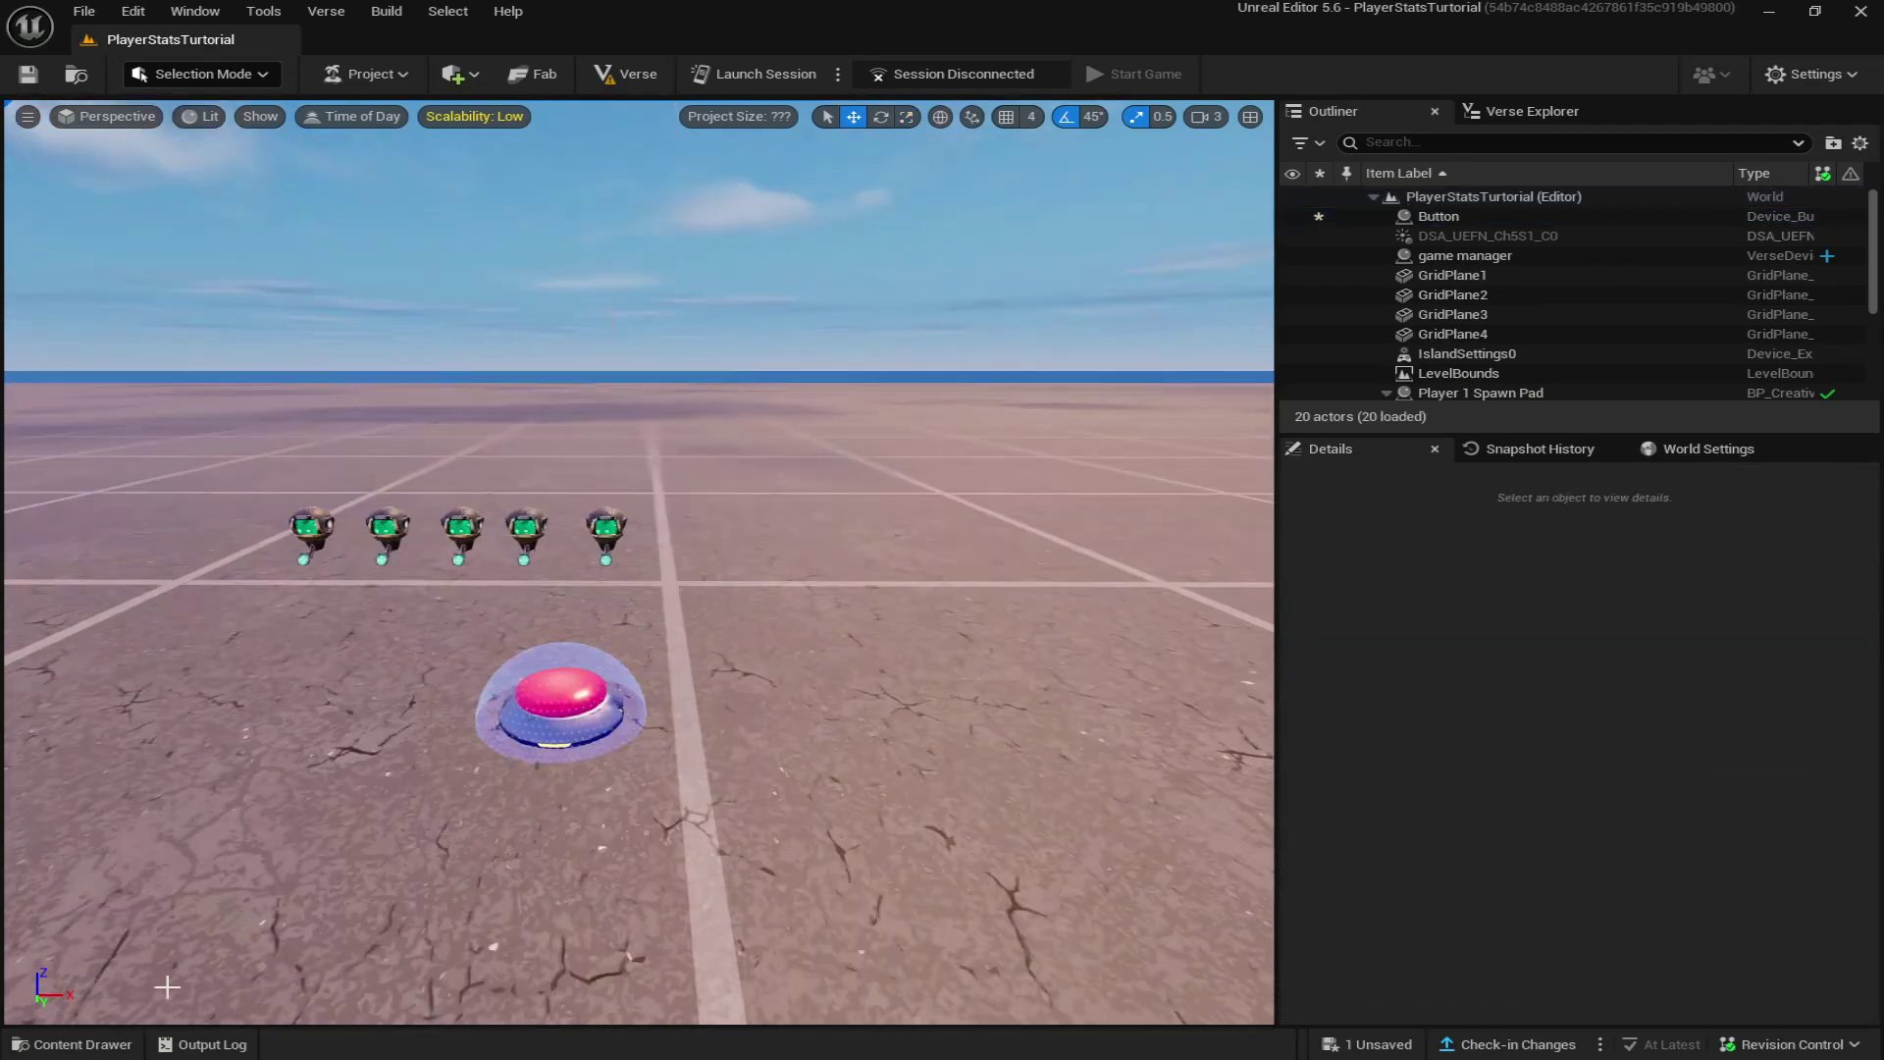
Find the Billboard device among the Fortnite assets and place one on the ground beside the red button.
{"action": "left_click", "coordinate": [79, 1044]}
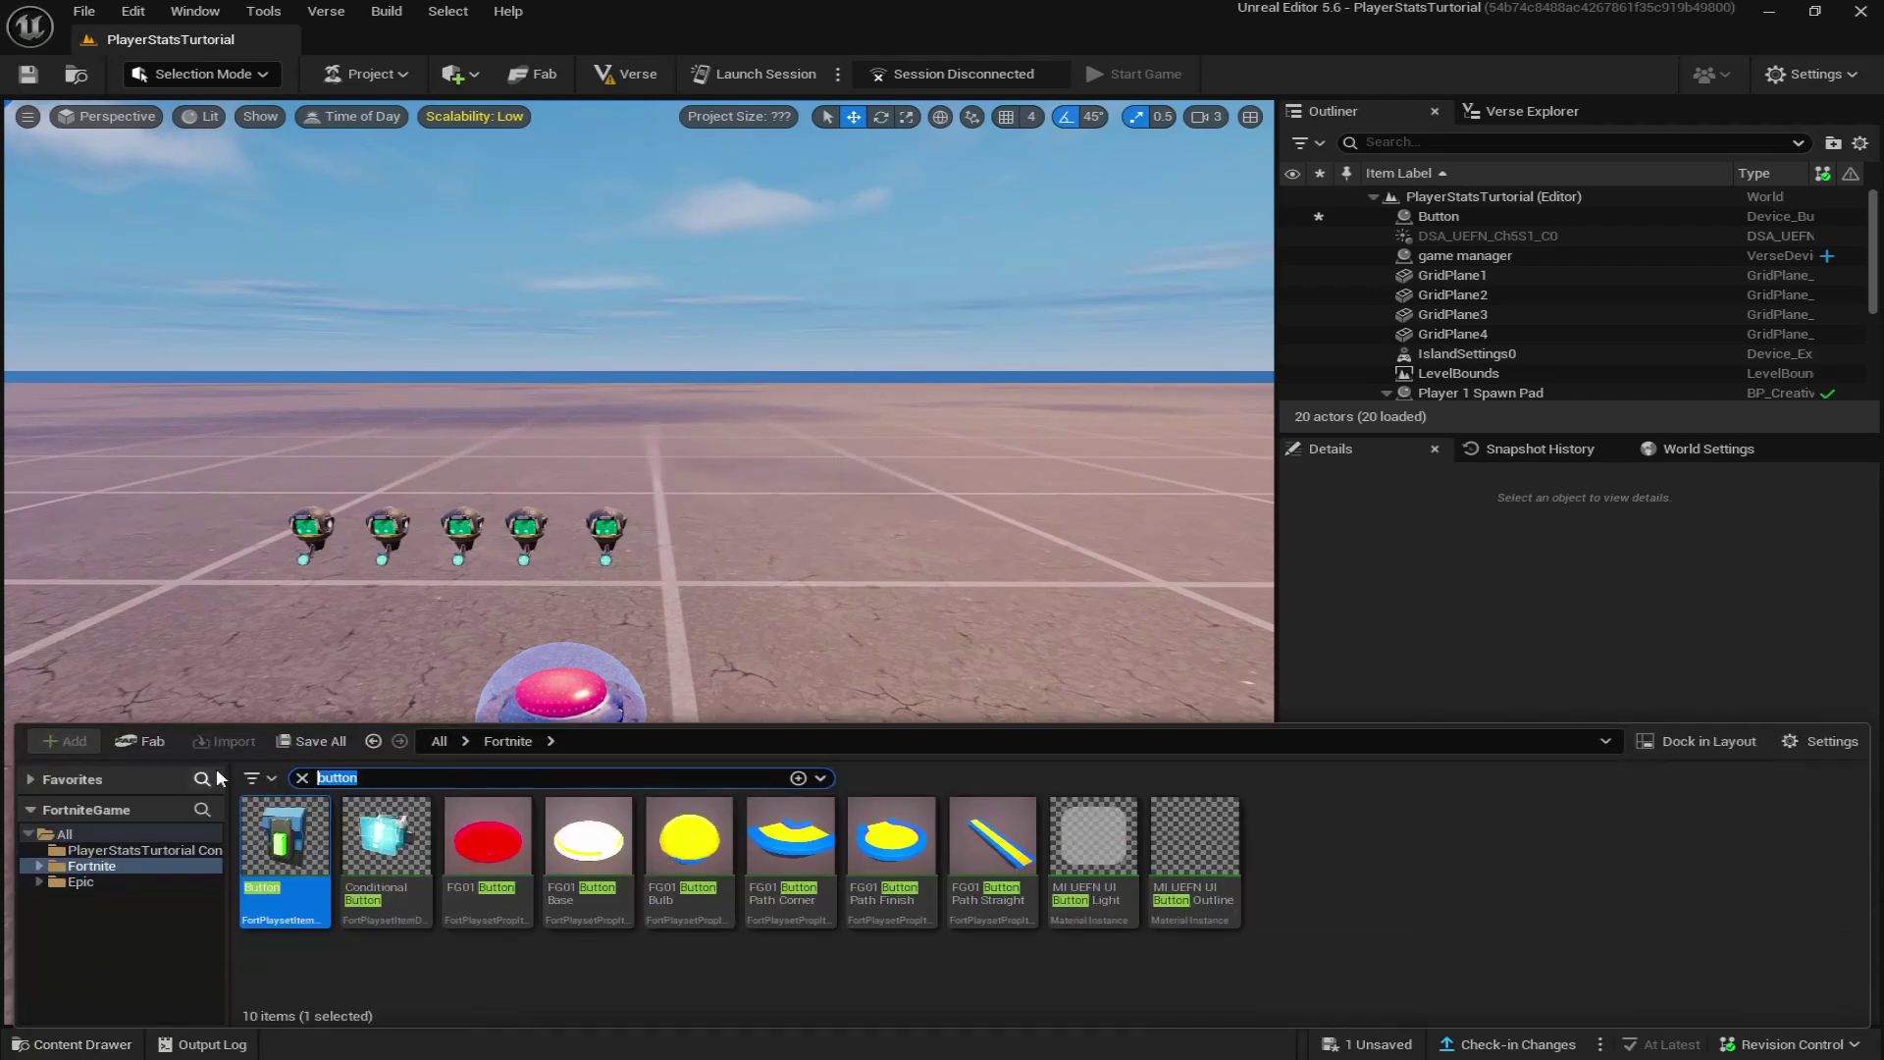
{"action": "type", "text": "billboard"}
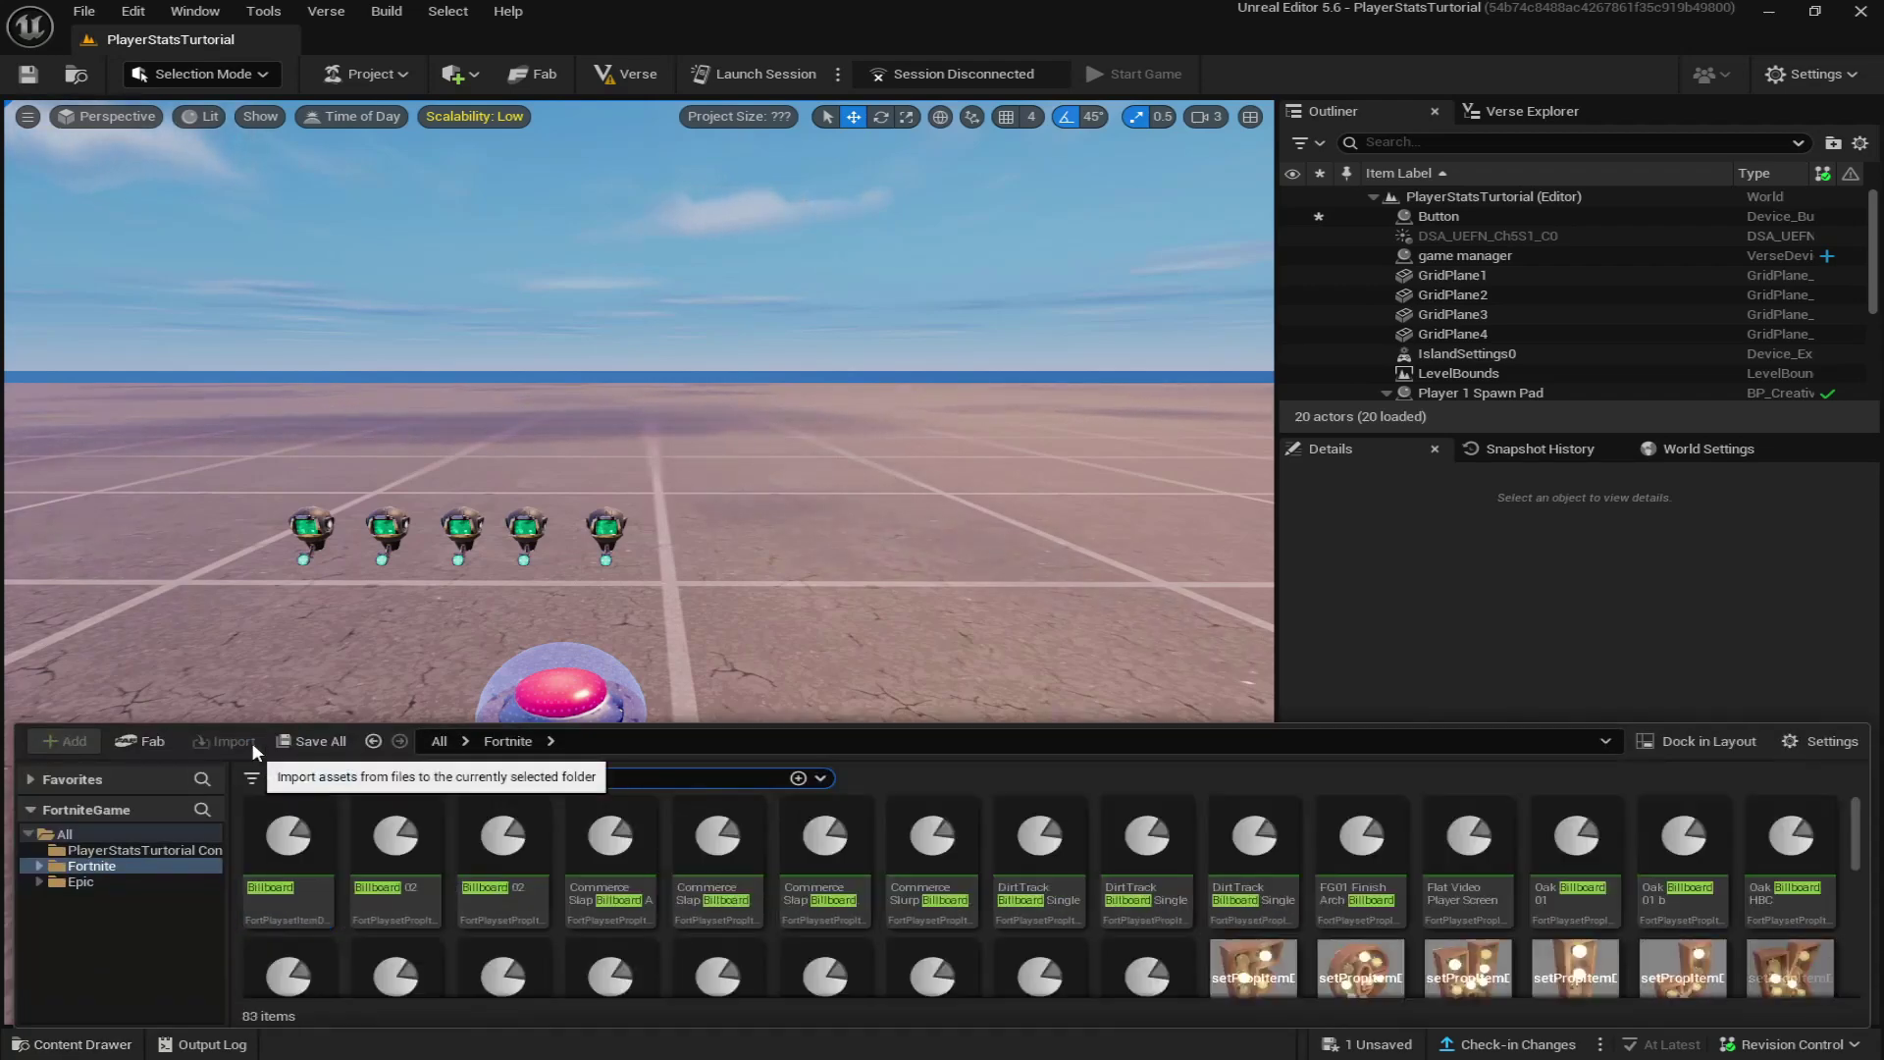
{"action": "left_click_drag", "start_coordinate": [310, 841], "coordinate": [696, 603]}
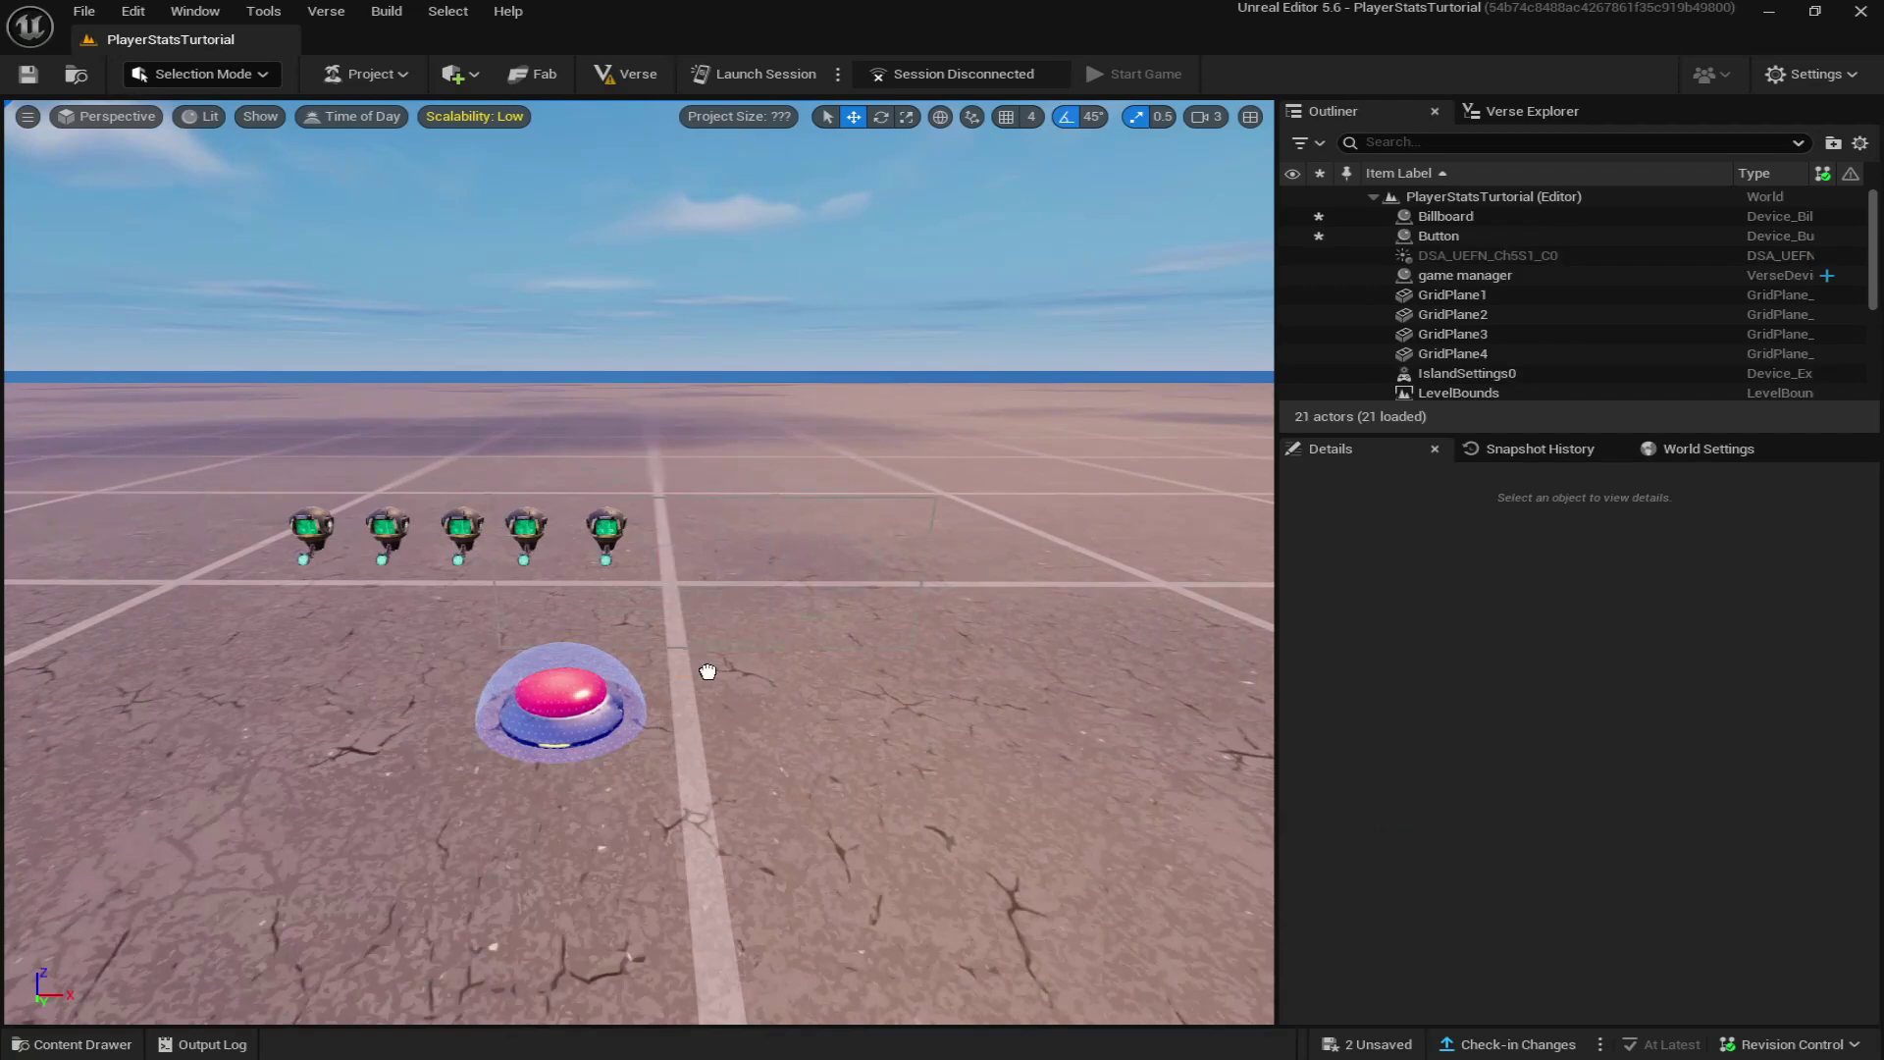
Set the billboard's text justification to Center and its text size to 21.
{"action": "left_click", "coordinate": [1581, 865]}
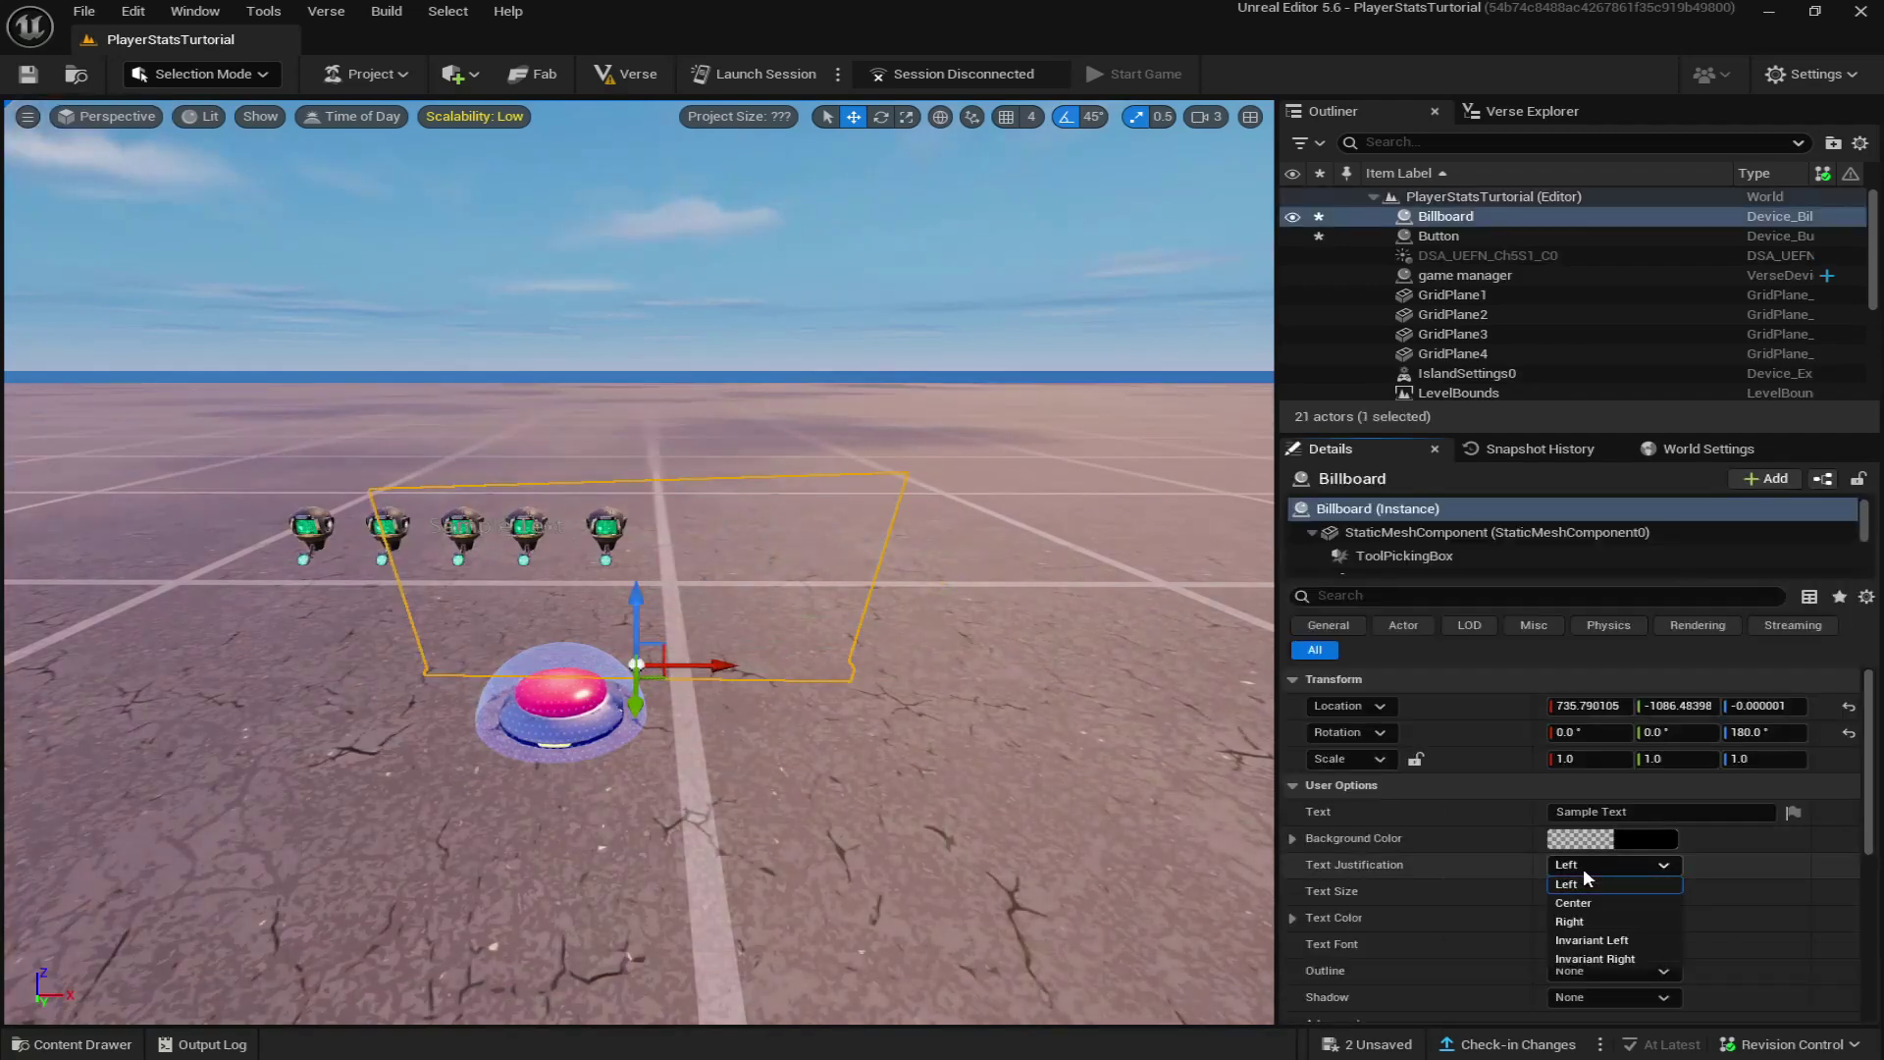
{"action": "left_click", "coordinate": [1574, 903]}
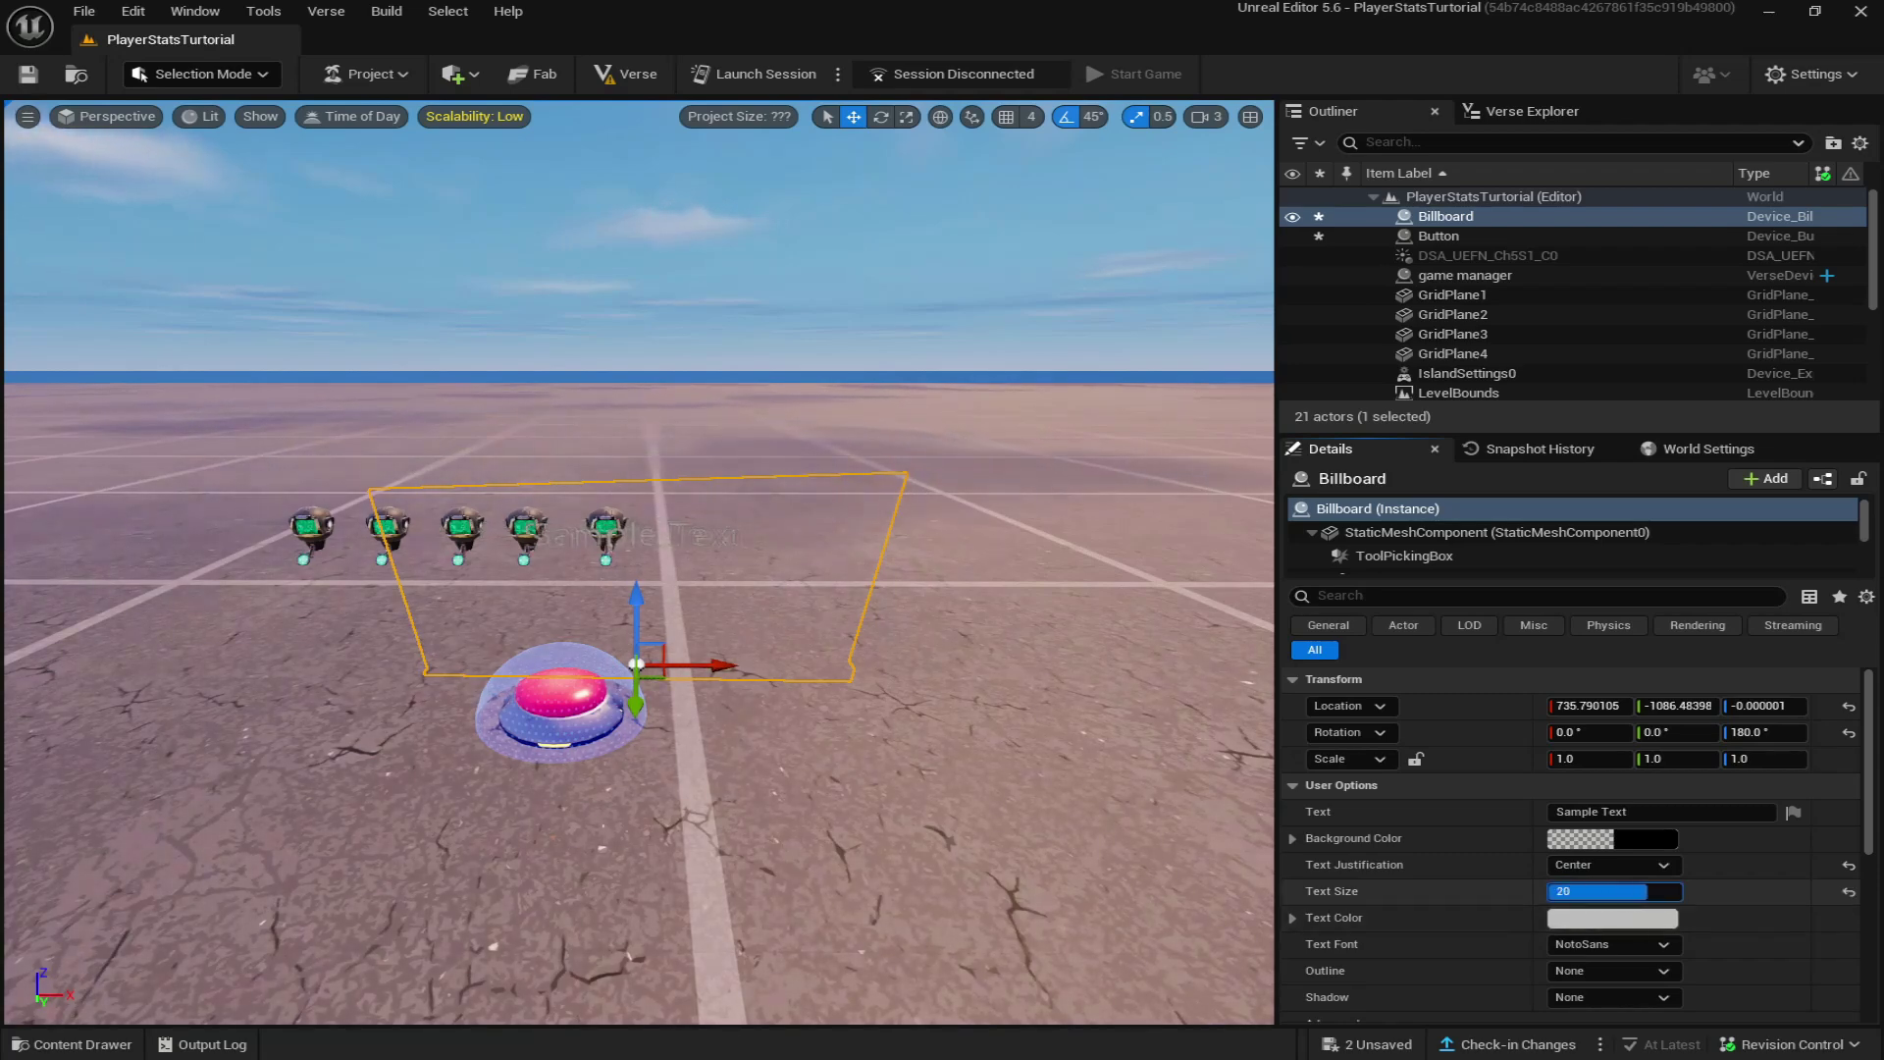
{"action": "left_click_drag", "start_coordinate": [1571, 893], "coordinate": [1554, 921]}
Change the billboard's text color to near-white, hex sRGB FAF7FFFF.
{"action": "left_click", "coordinate": [1570, 920]}
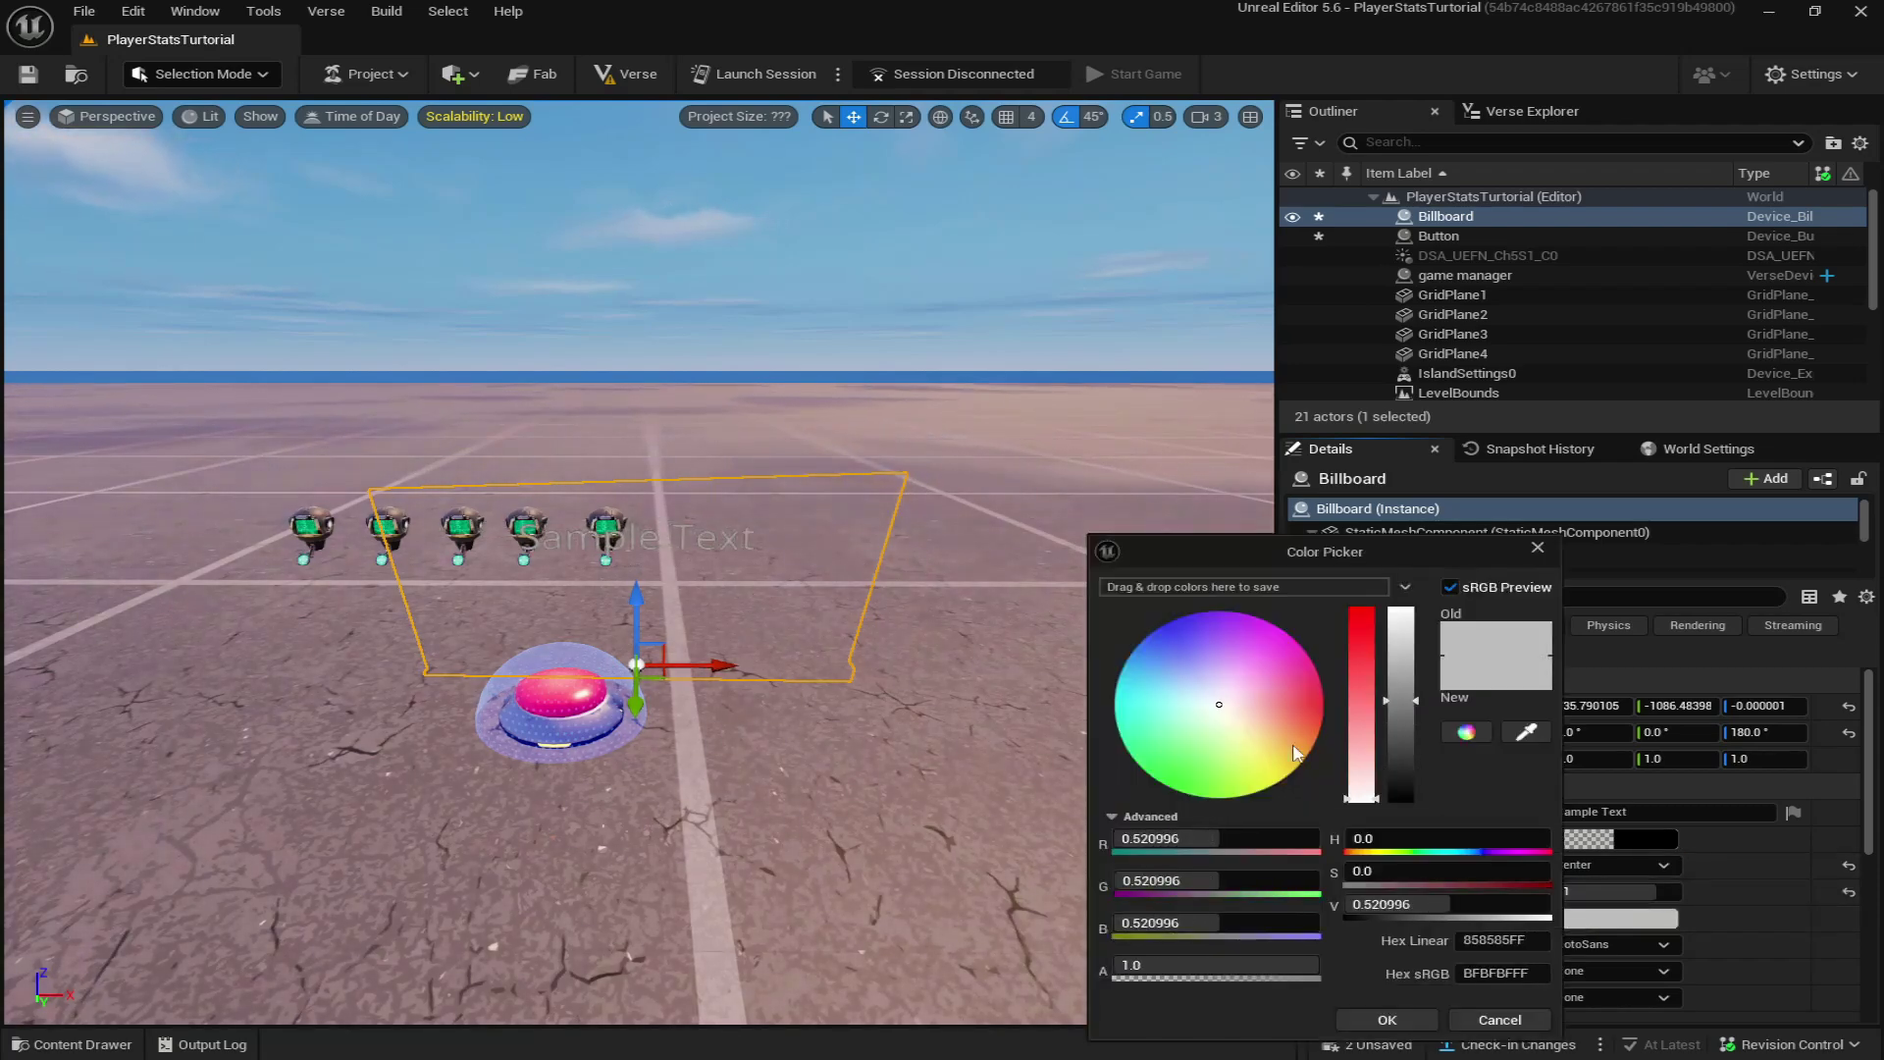
{"action": "left_click_drag", "start_coordinate": [1232, 719], "coordinate": [1218, 698]}
{"action": "left_click_drag", "start_coordinate": [1385, 684], "coordinate": [1394, 613]}
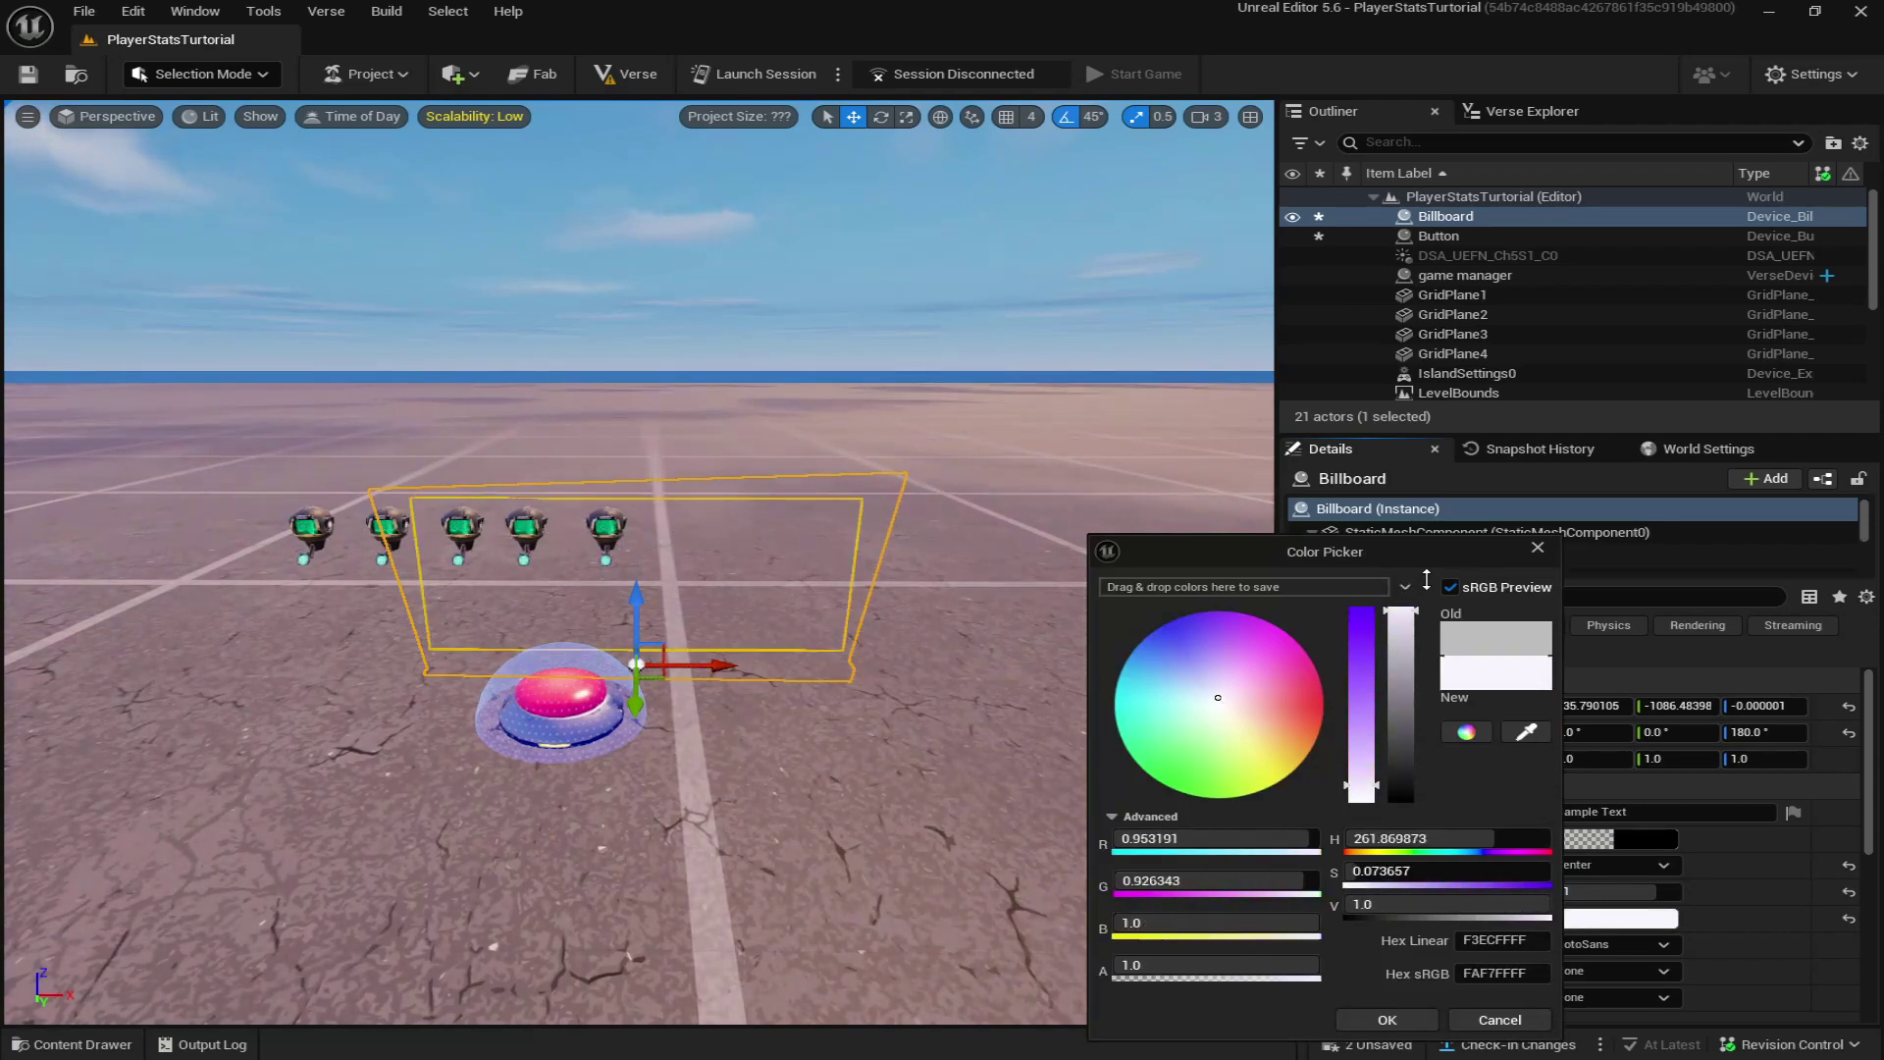
{"action": "left_click", "coordinate": [1387, 1021]}
Set the billboard's text font to Burbank and its outline to Light.
{"action": "scroll", "coordinate": [1386, 886], "scroll_direction": "down", "scroll_amount": 3}
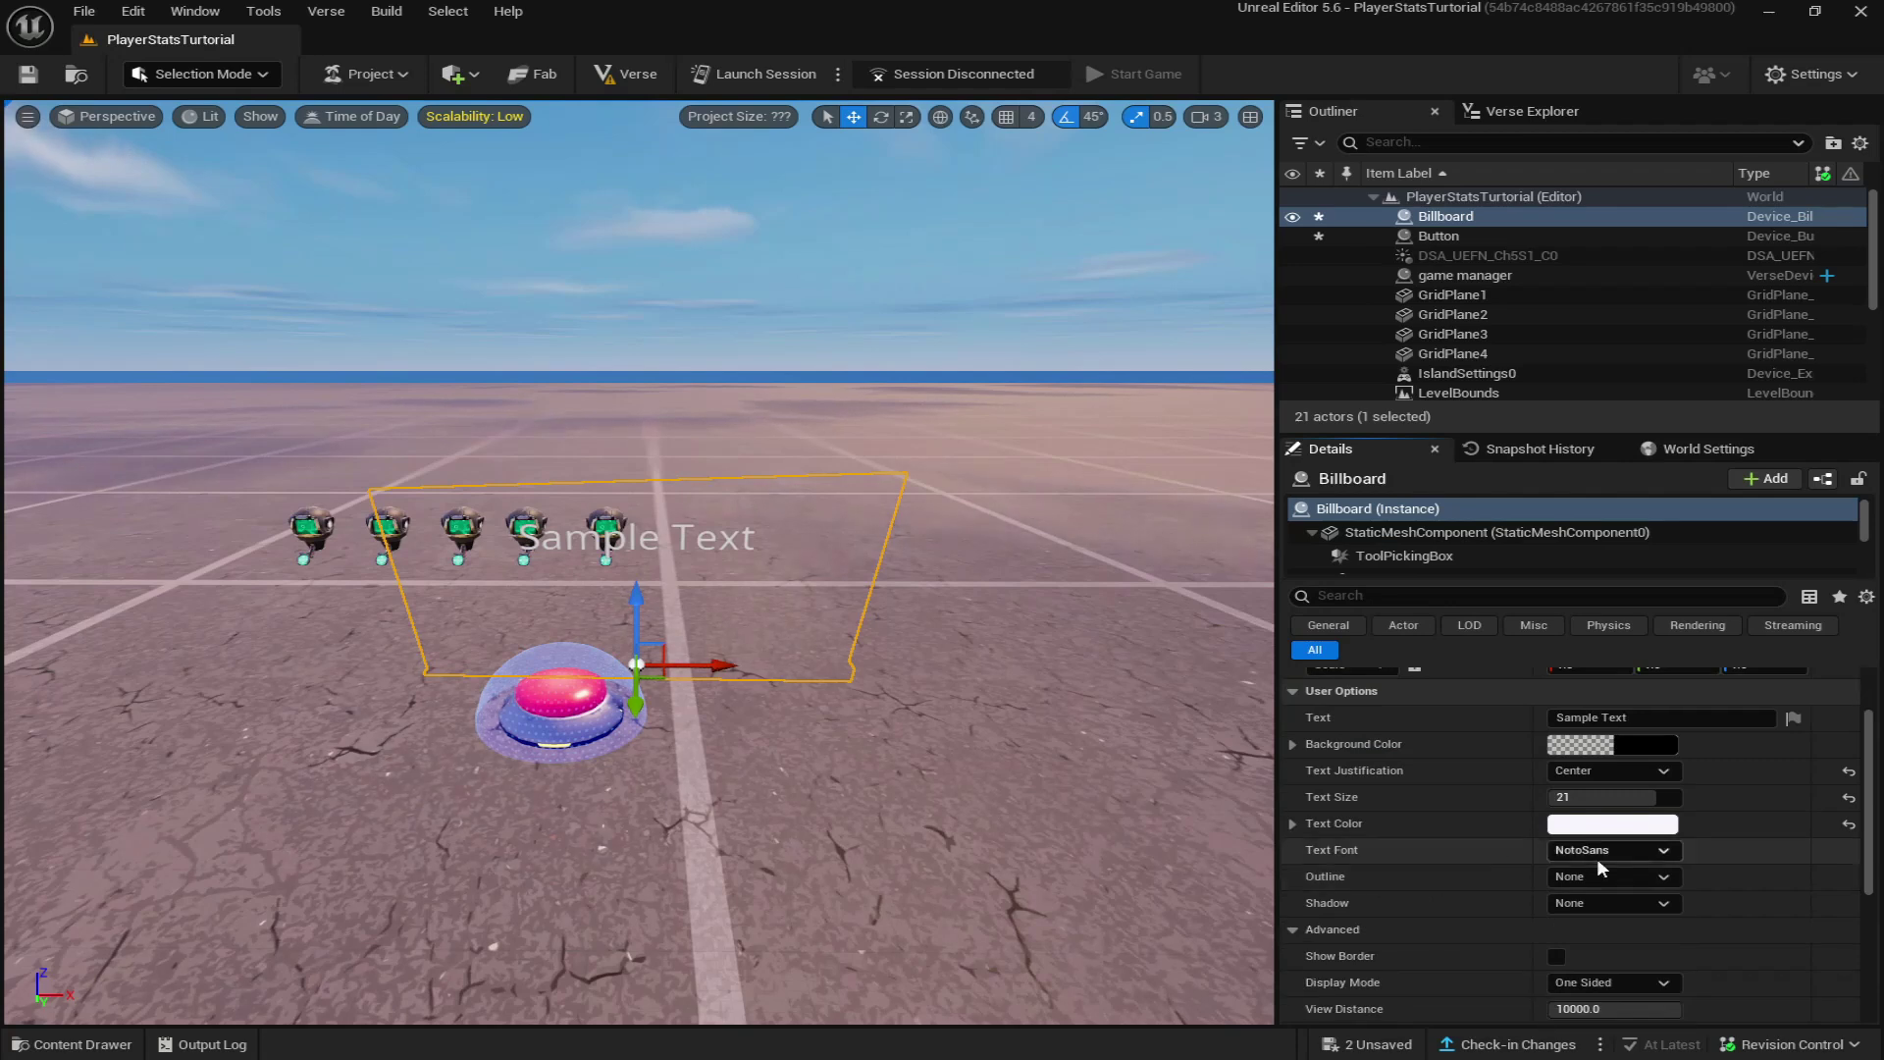
{"action": "left_click", "coordinate": [1577, 888]}
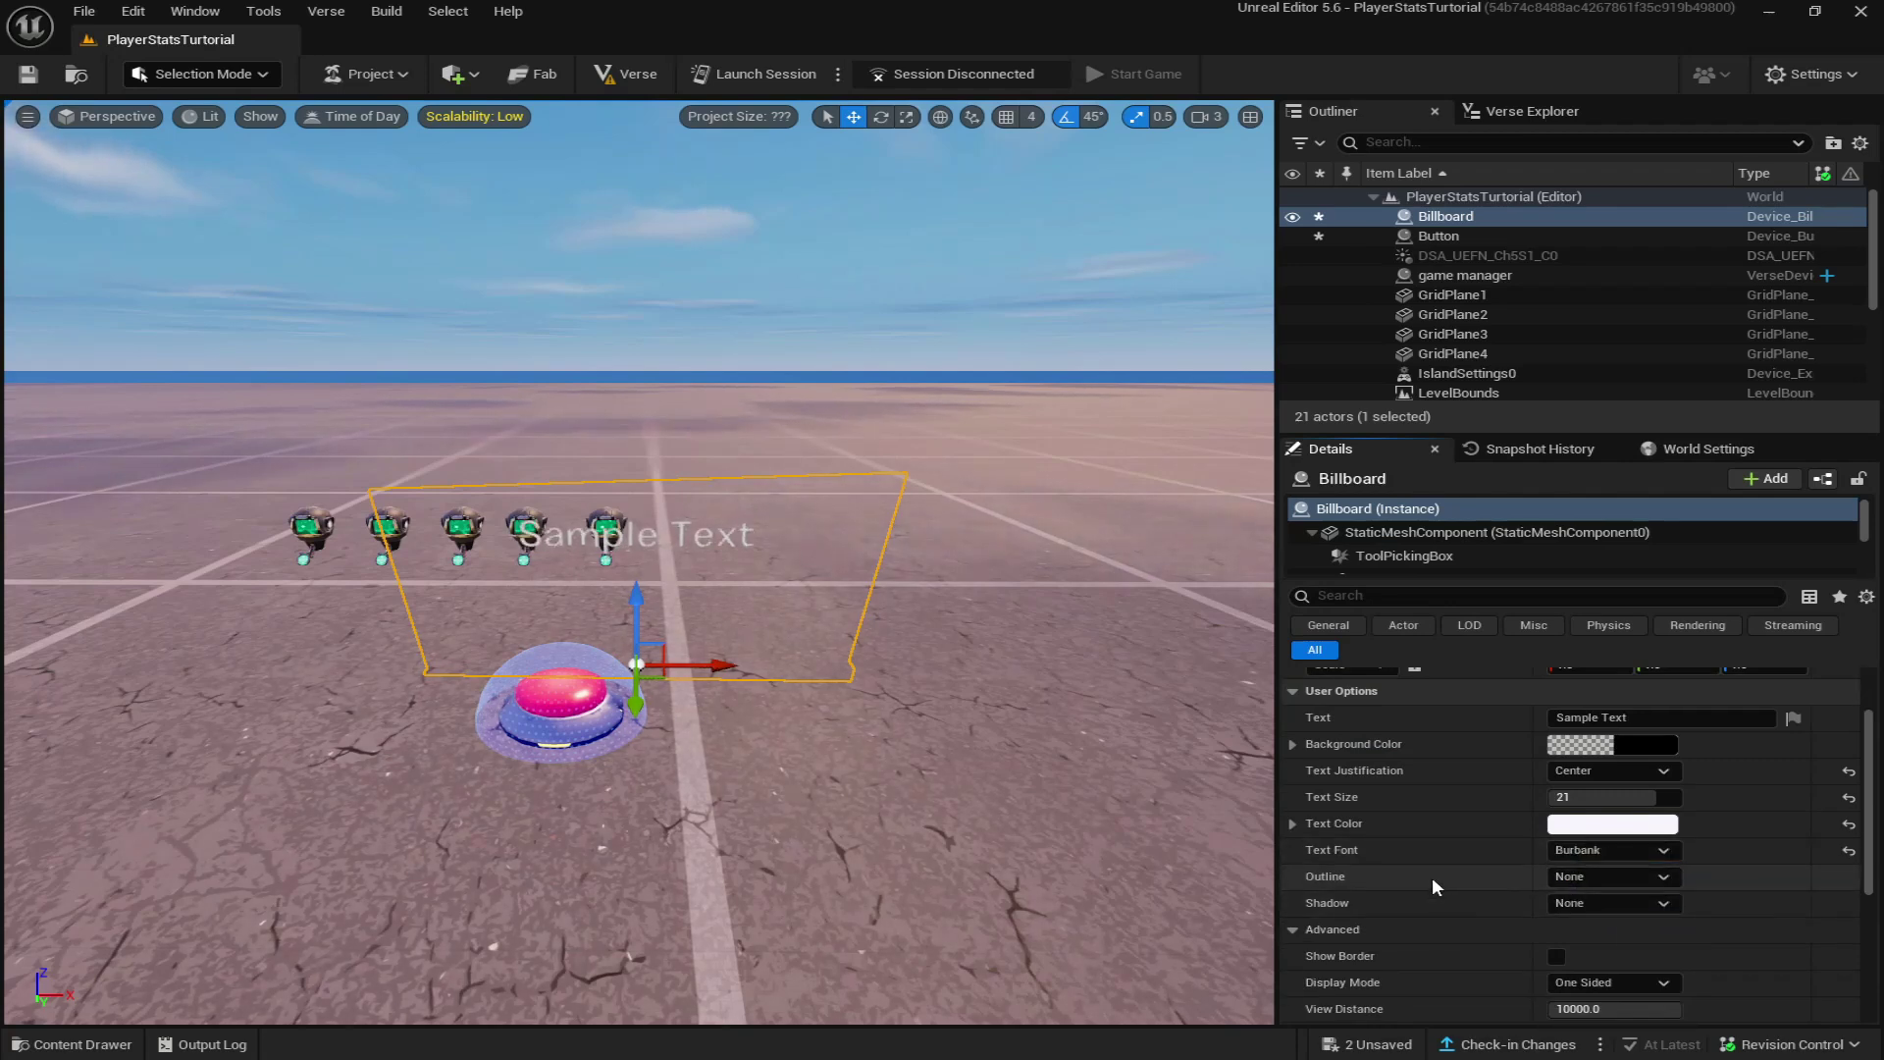
{"action": "scroll", "coordinate": [1565, 846], "scroll_direction": "down", "scroll_amount": 1}
{"action": "left_click", "coordinate": [1567, 846]}
{"action": "left_click", "coordinate": [1586, 883]}
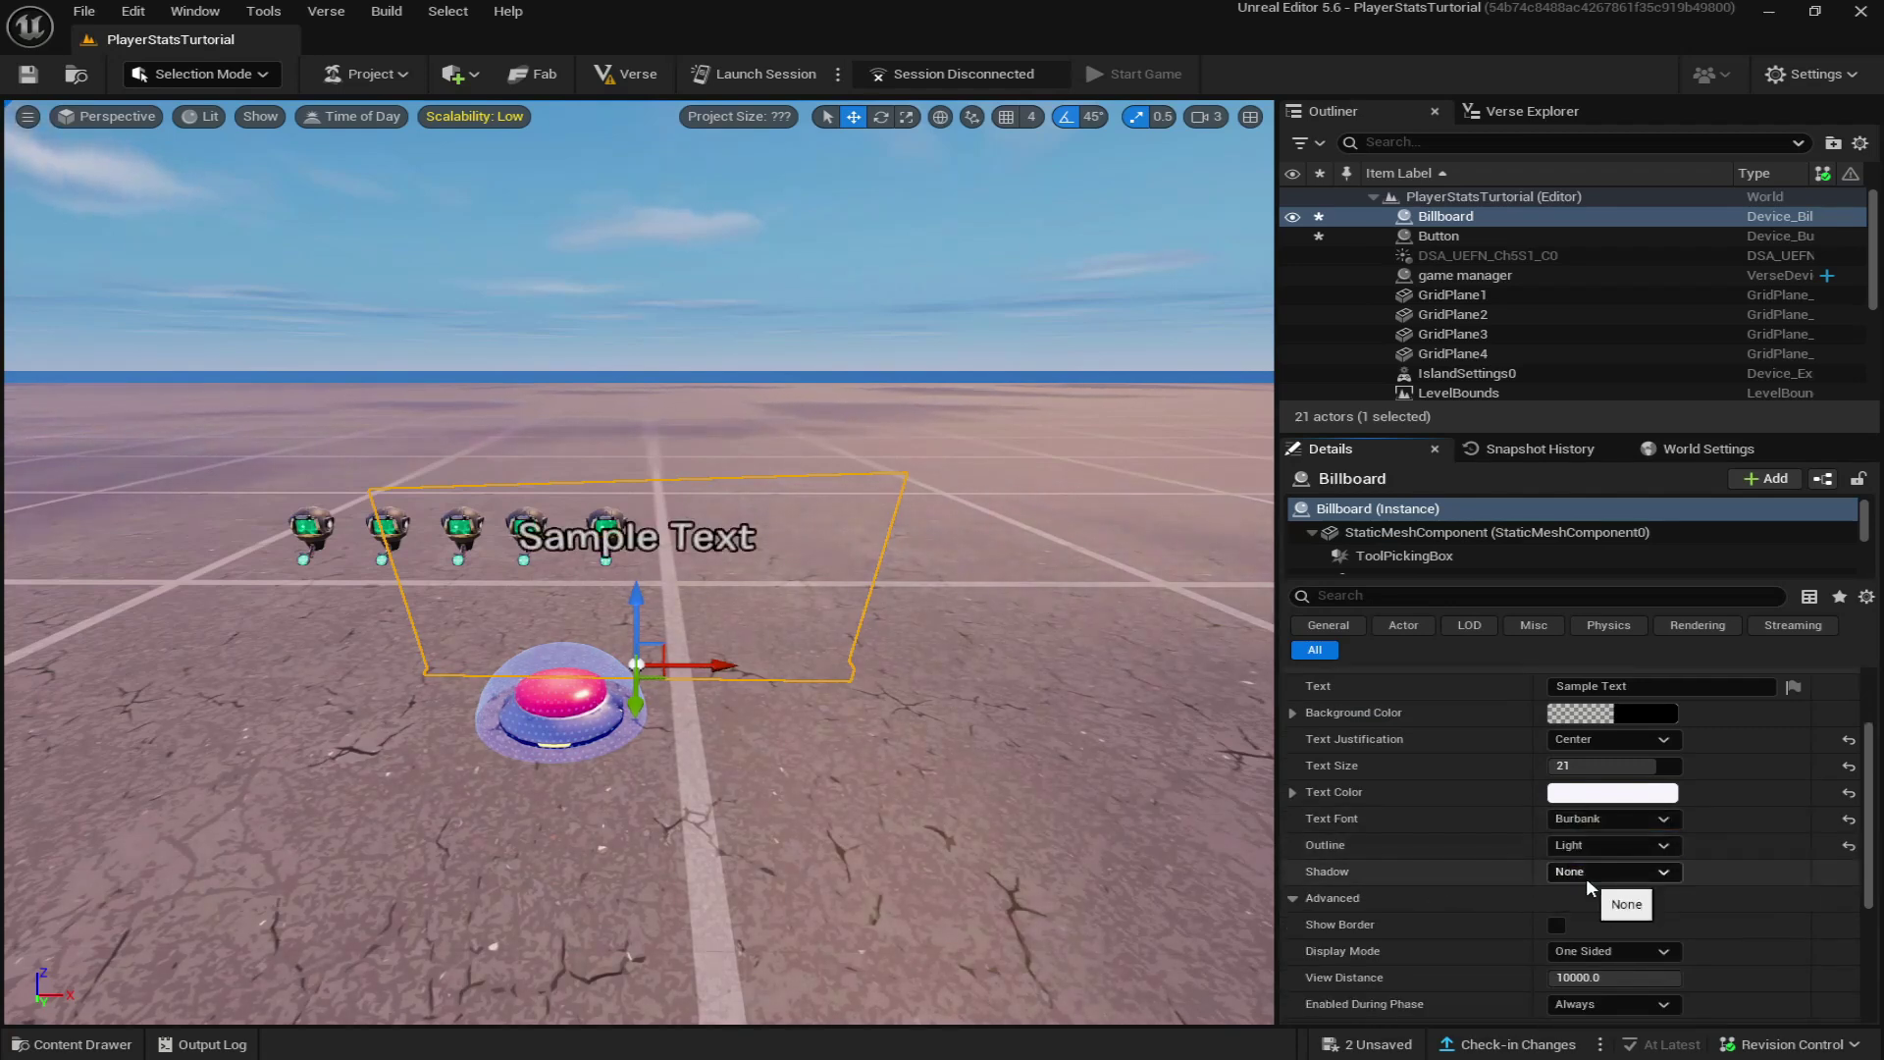
{"action": "scroll", "coordinate": [1481, 889], "scroll_direction": "down", "scroll_amount": 2}
{"action": "scroll", "coordinate": [1435, 856], "scroll_direction": "down", "scroll_amount": 1}
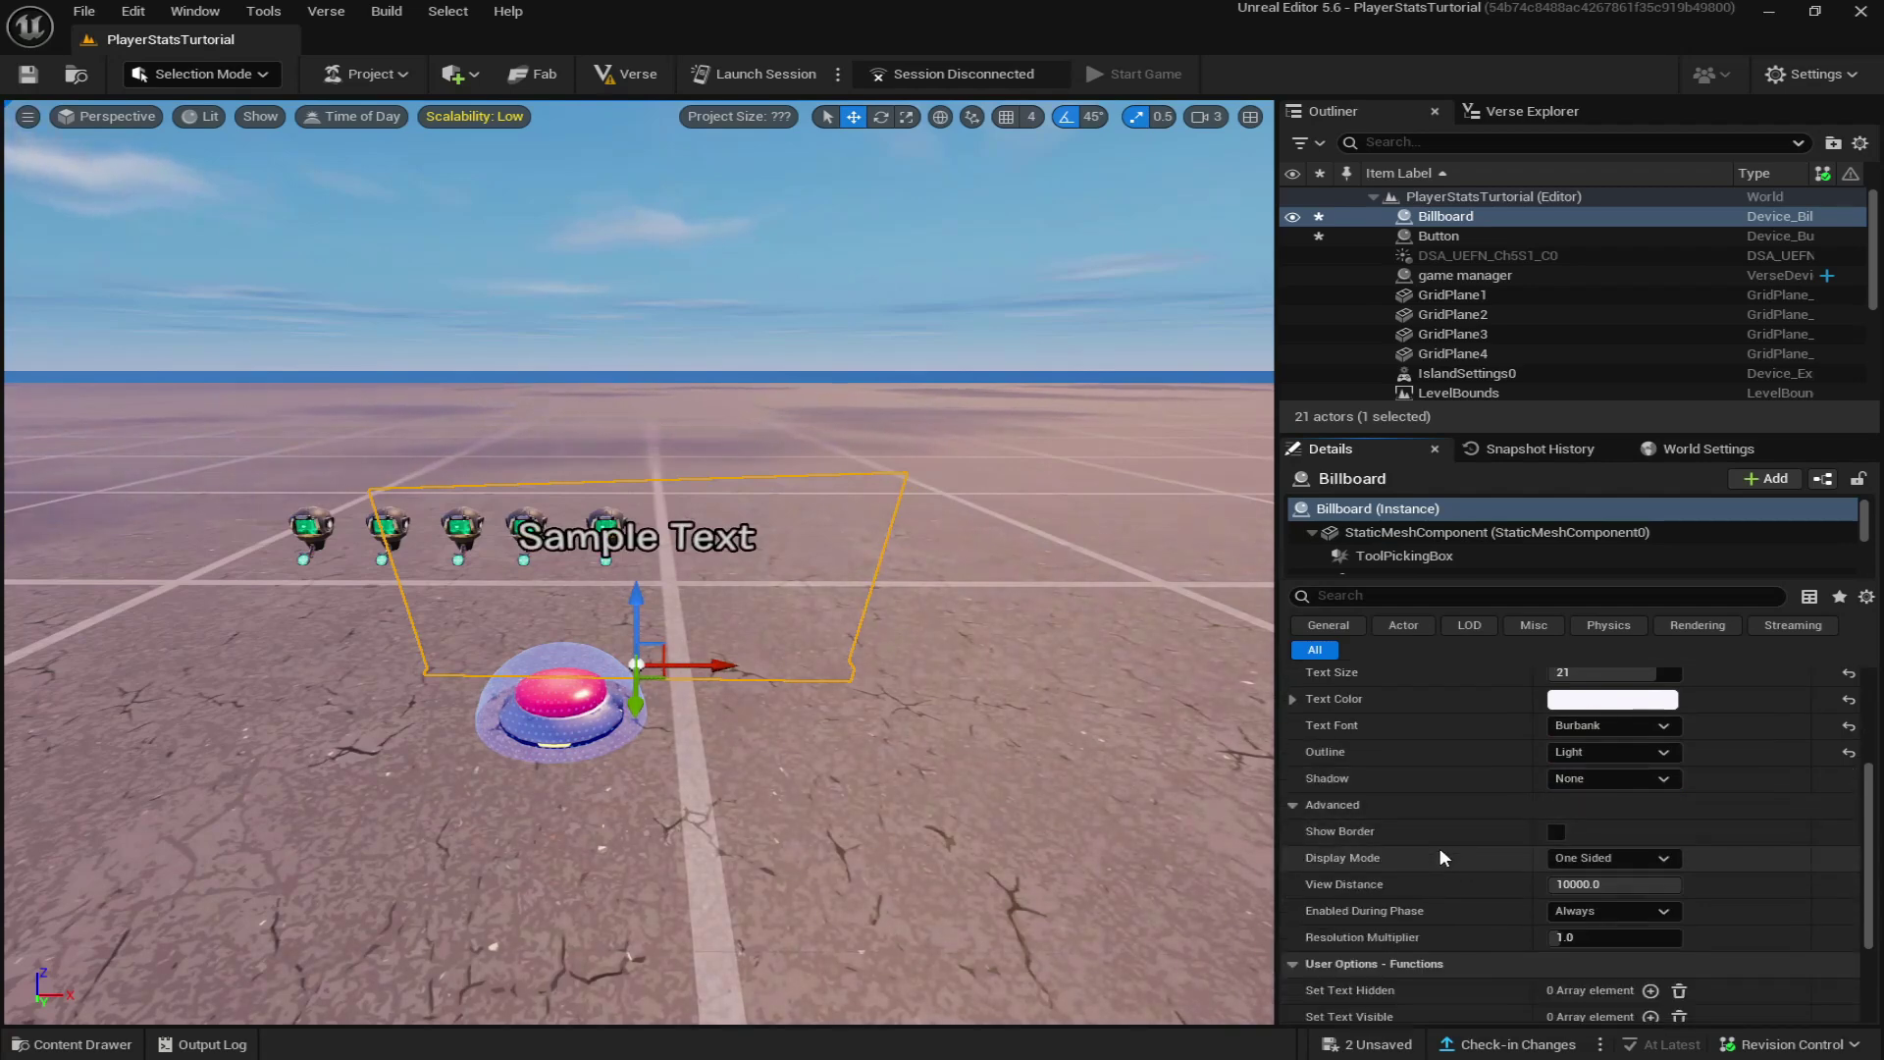
Replace the billboard's sample text with five lines, each containing 0.
{"action": "mouse_move", "coordinate": [1161, 824]}
{"action": "left_mouse_down"}
{"action": "mouse_move", "coordinate": [1148, 884]}
{"action": "mouse_move", "coordinate": [1132, 815]}
{"action": "left_mouse_up"}
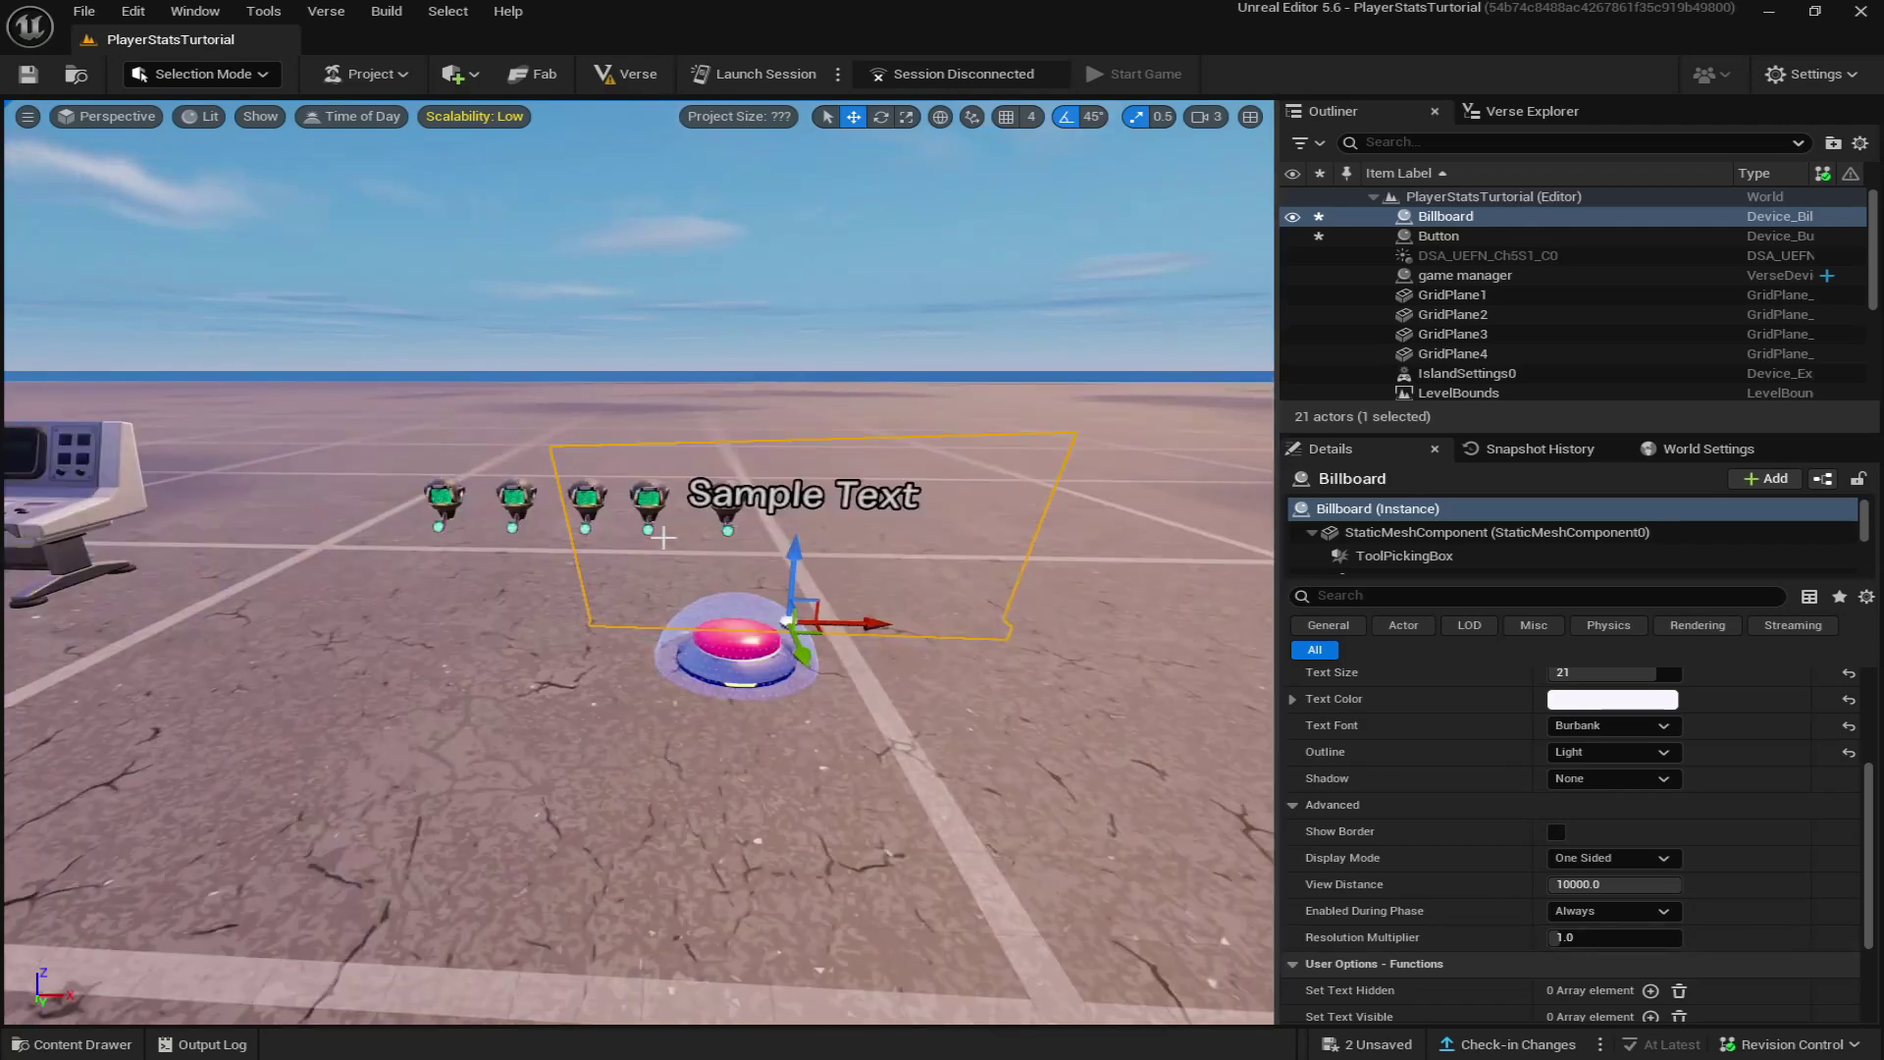
{"action": "left_click_drag", "start_coordinate": [750, 450], "coordinate": [717, 505]}
{"action": "left_click_drag", "start_coordinate": [751, 407], "coordinate": [765, 388]}
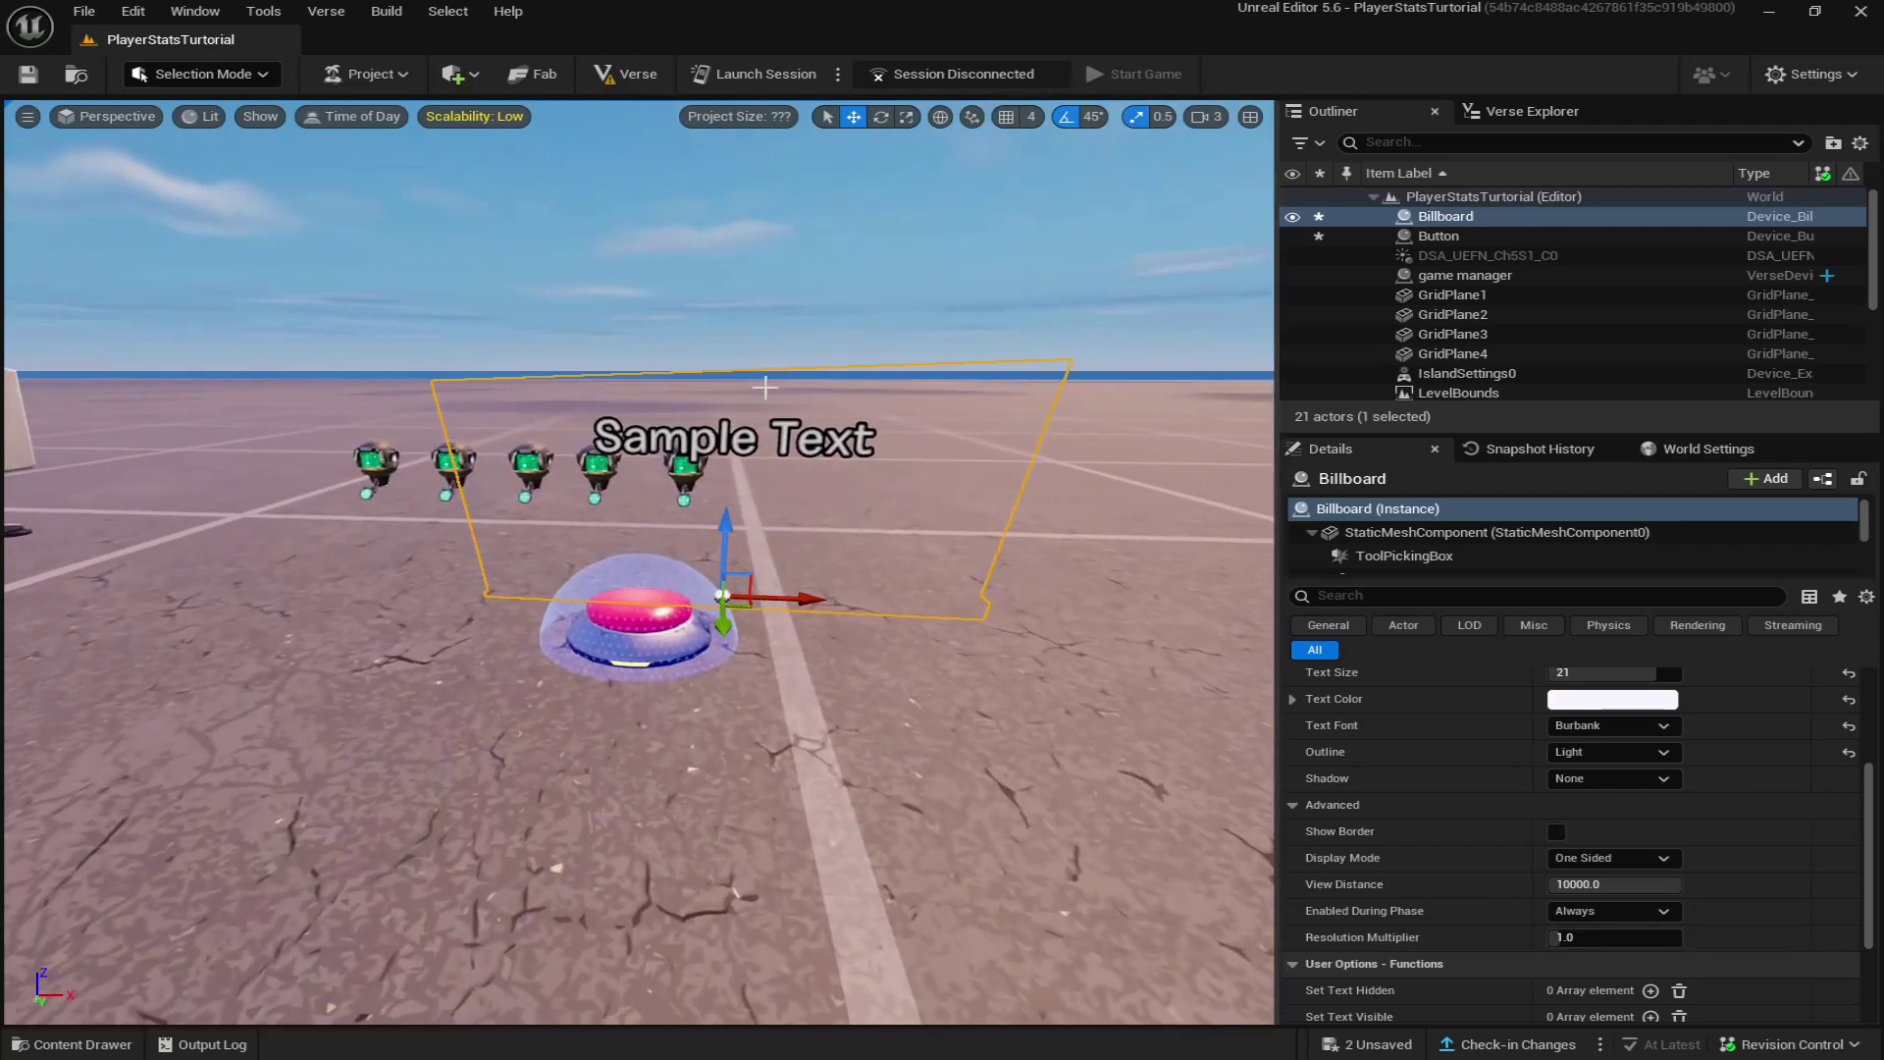
{"action": "scroll", "coordinate": [1573, 699], "scroll_direction": "up", "scroll_amount": 3}
{"action": "left_click_drag", "start_coordinate": [1631, 748], "coordinate": [1601, 741]}
{"action": "key", "text": "ctrl+a"}
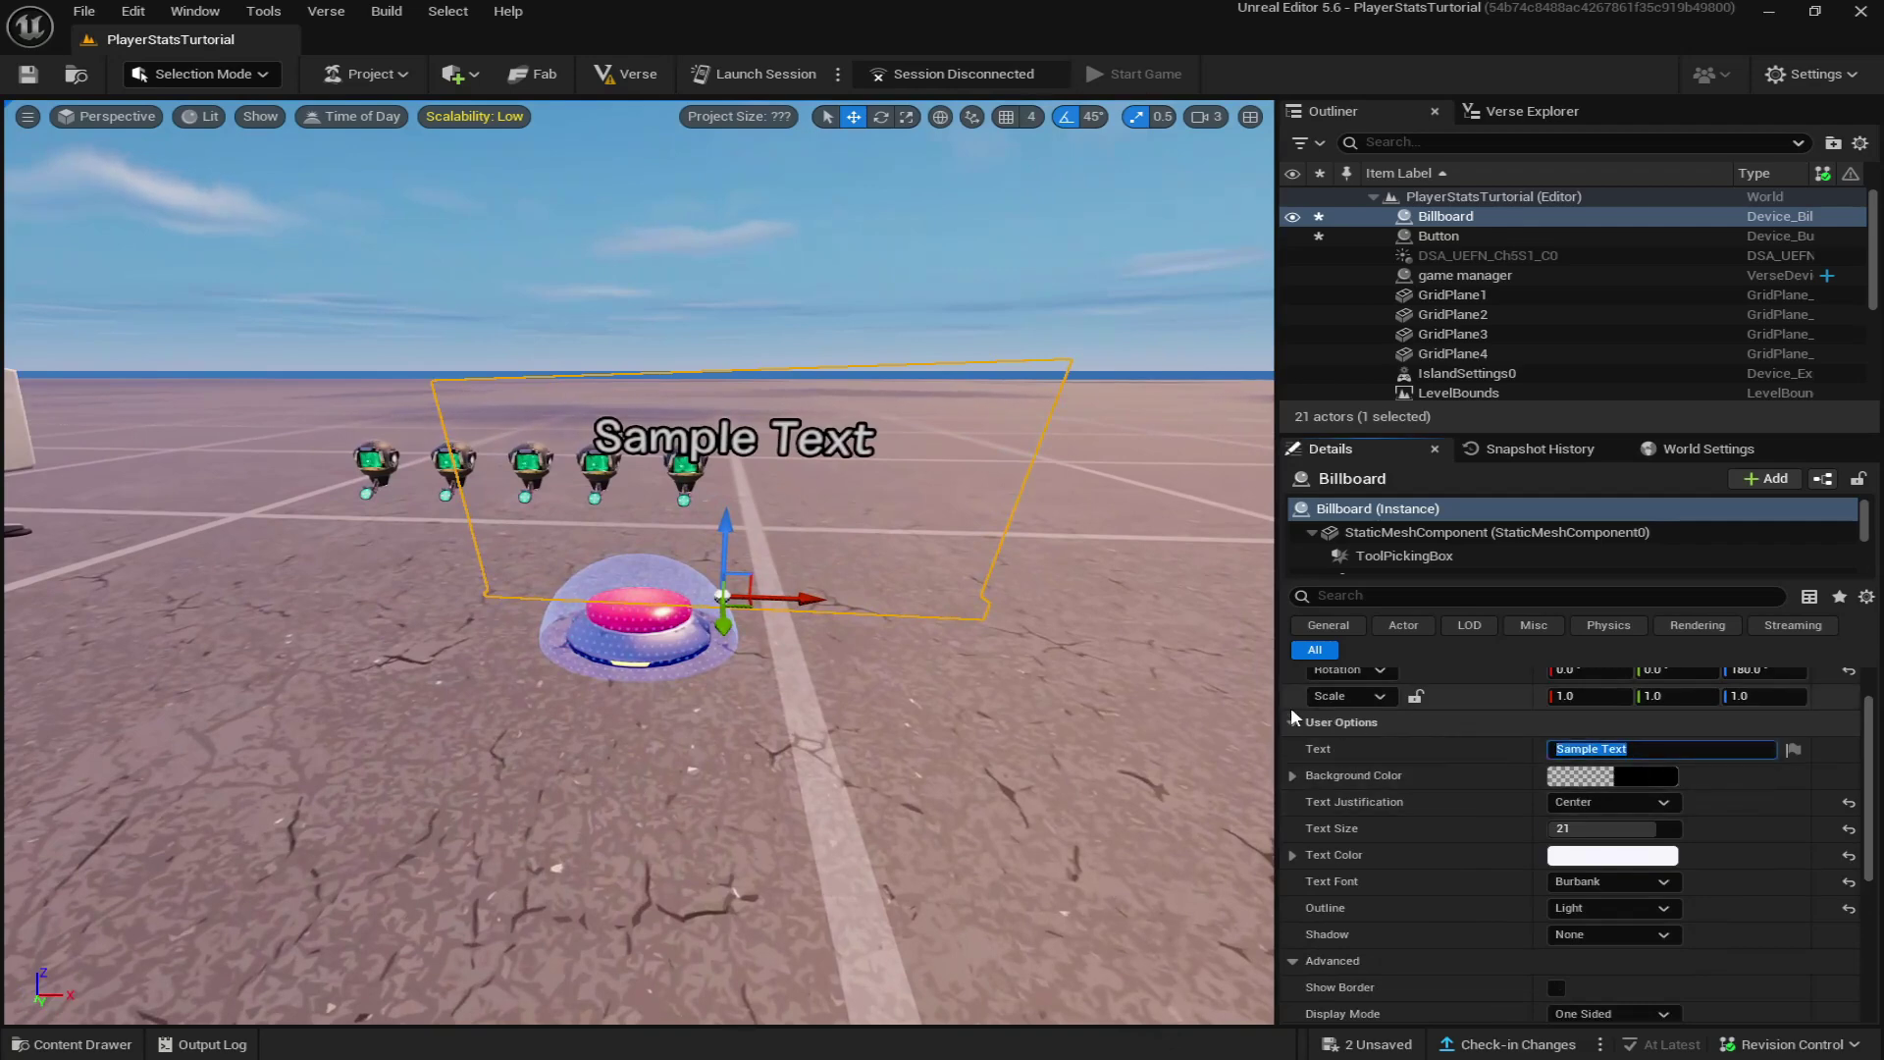
{"action": "type", "text": "0"}
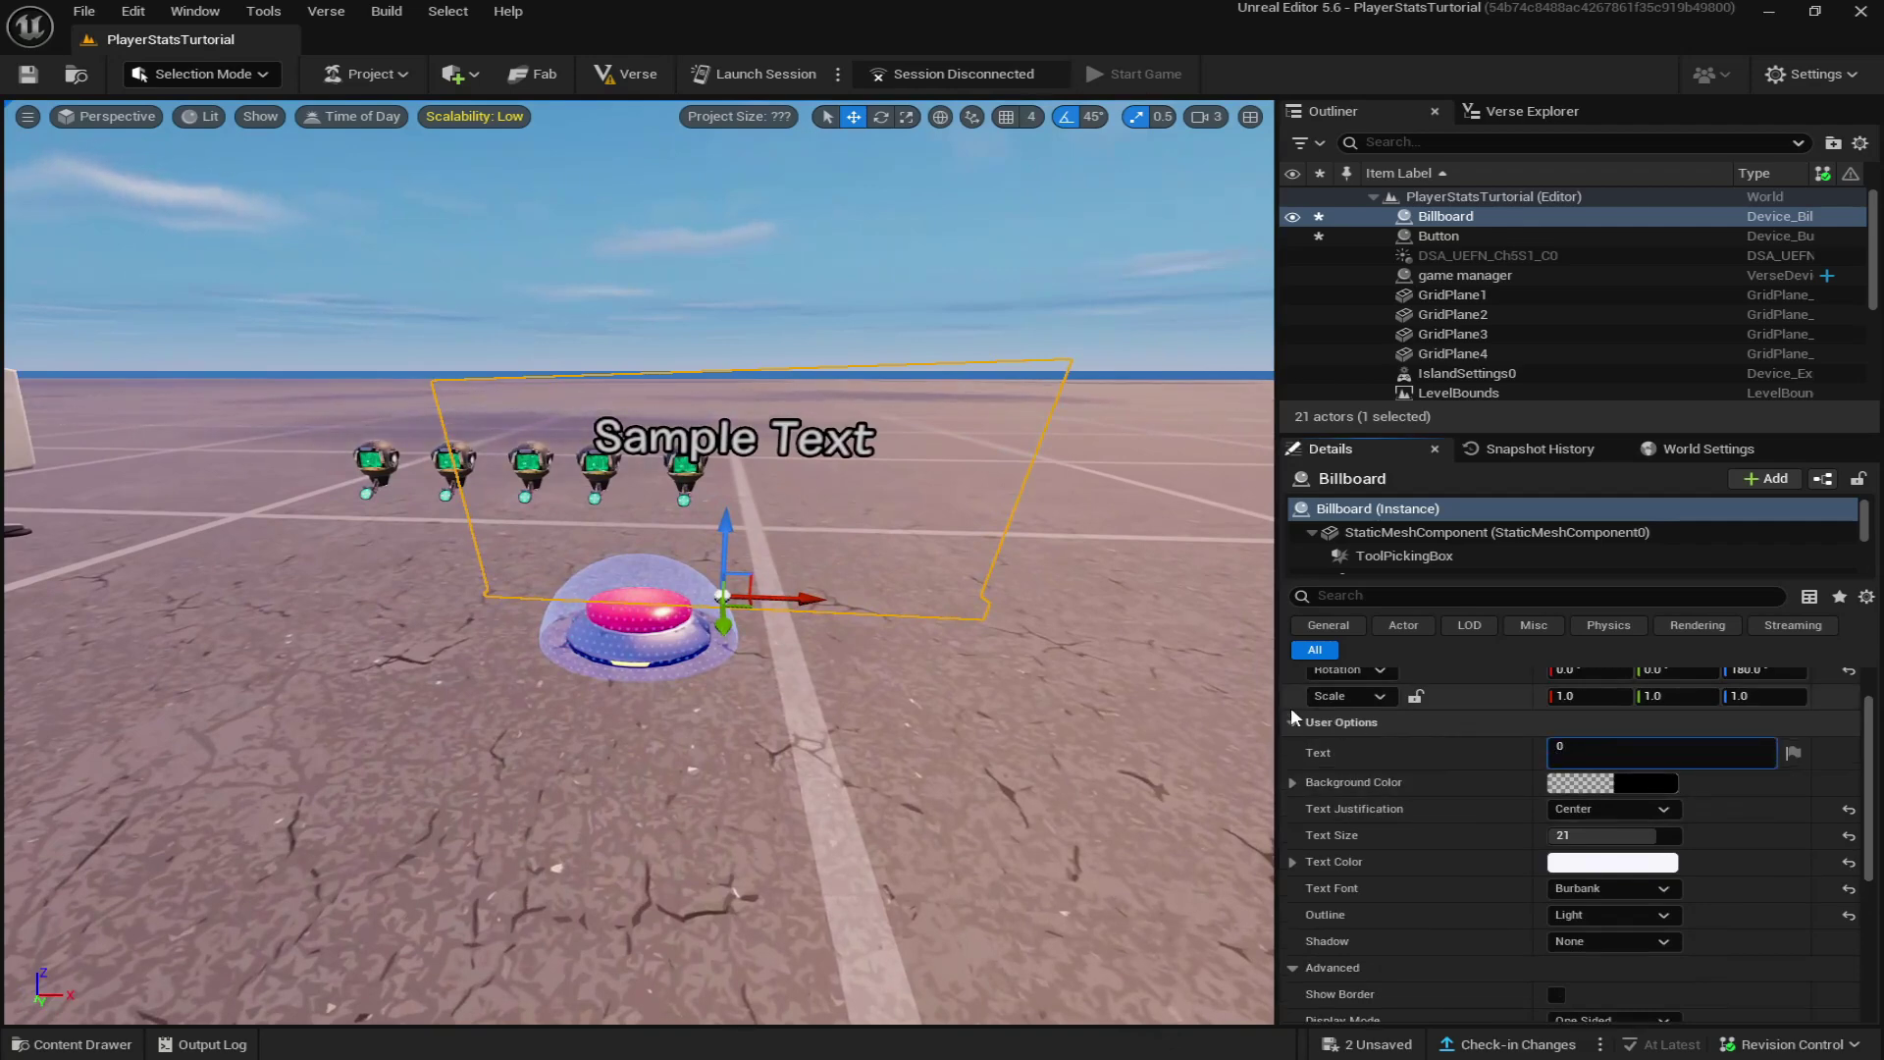
{"action": "key", "text": "shift+Return"}
{"action": "type", "text": "0"}
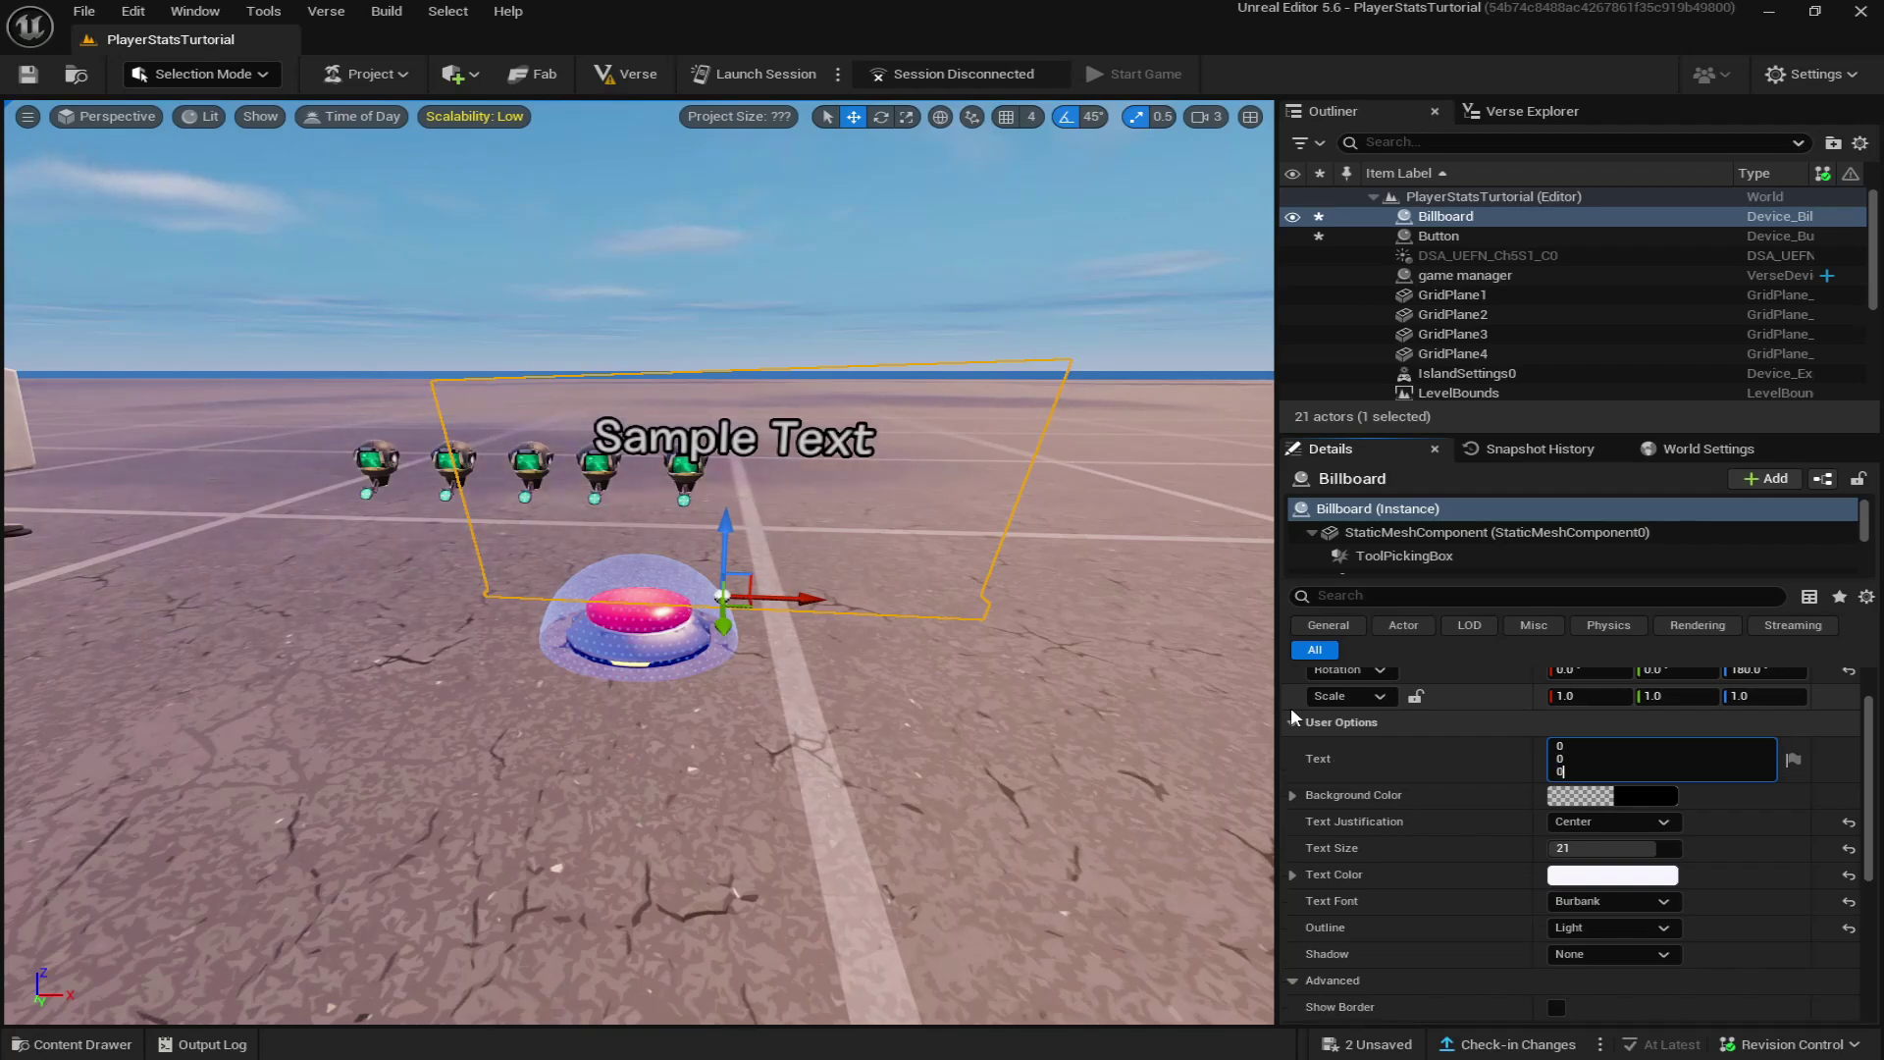
{"action": "key", "text": "shift+Return"}
{"action": "type", "text": "0"}
{"action": "key", "text": "shift+Return"}
{"action": "type", "text": "0"}
{"action": "key", "text": "shift+Return"}
{"action": "type", "text": "0"}
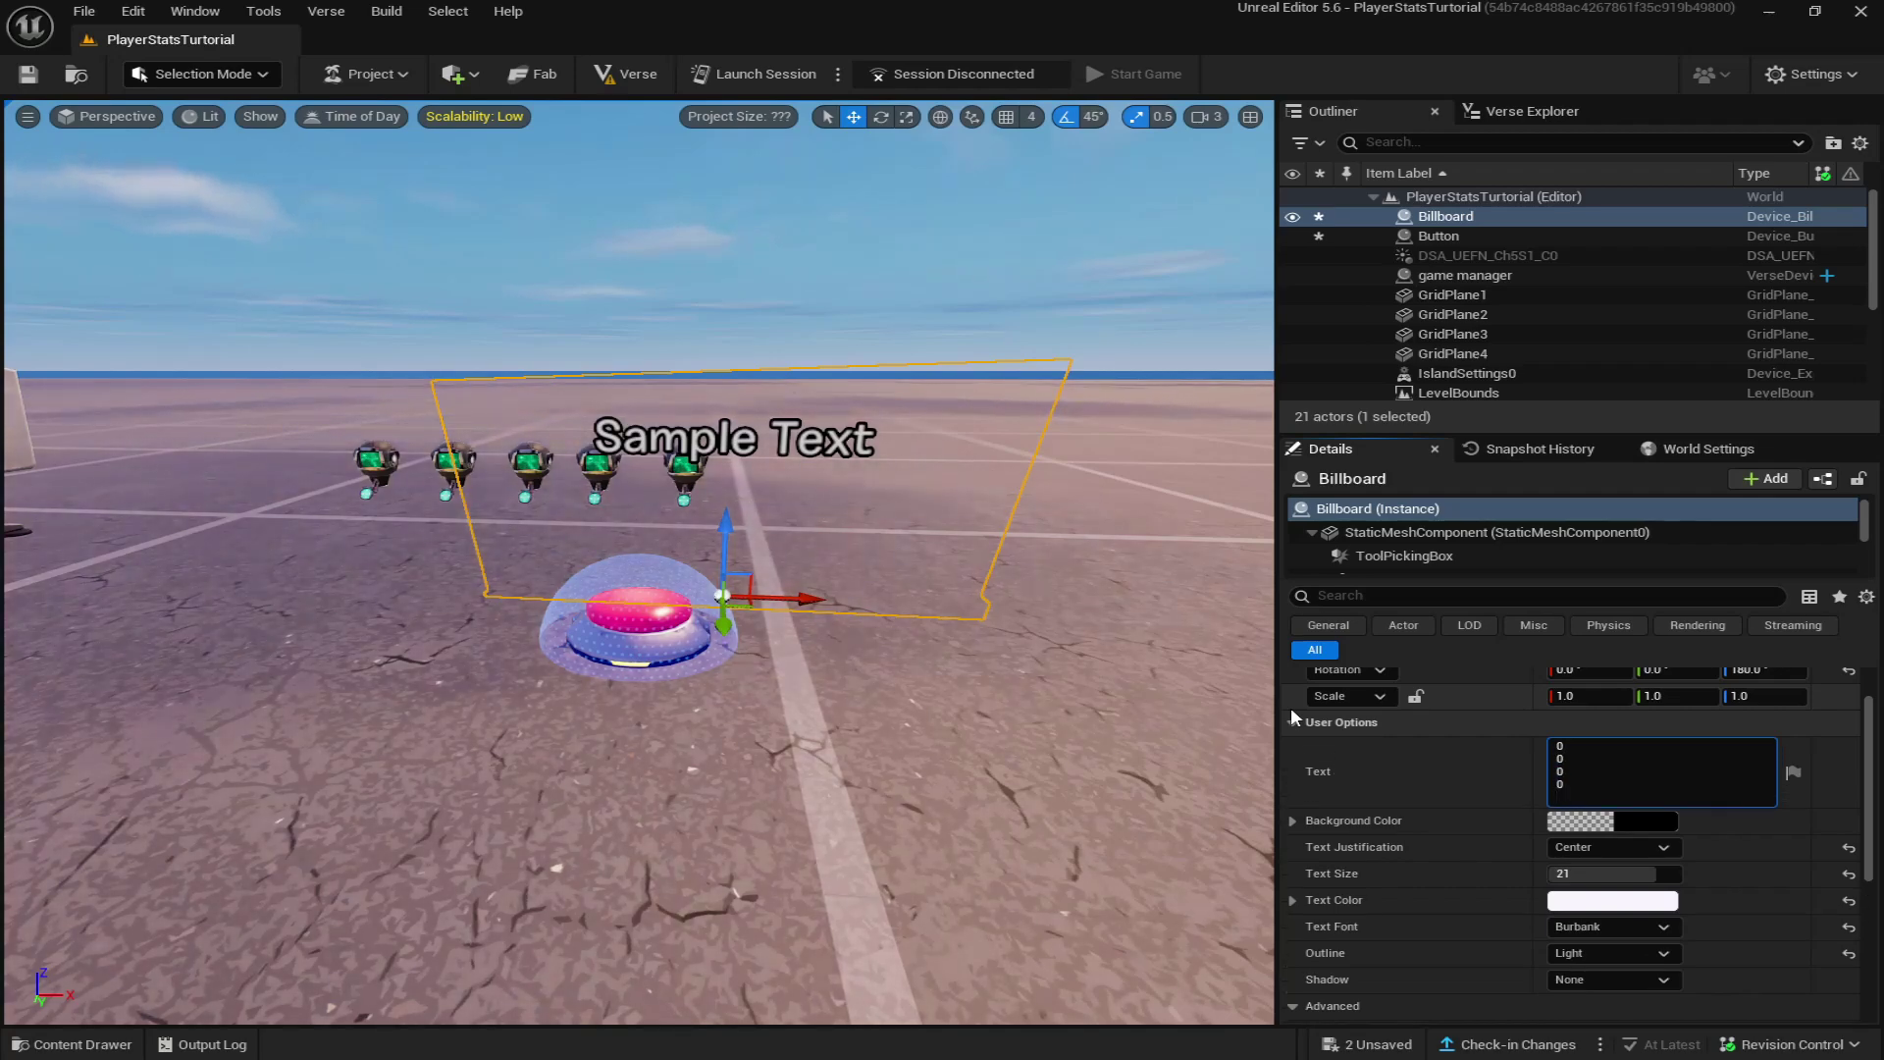
{"action": "key", "text": "Return"}
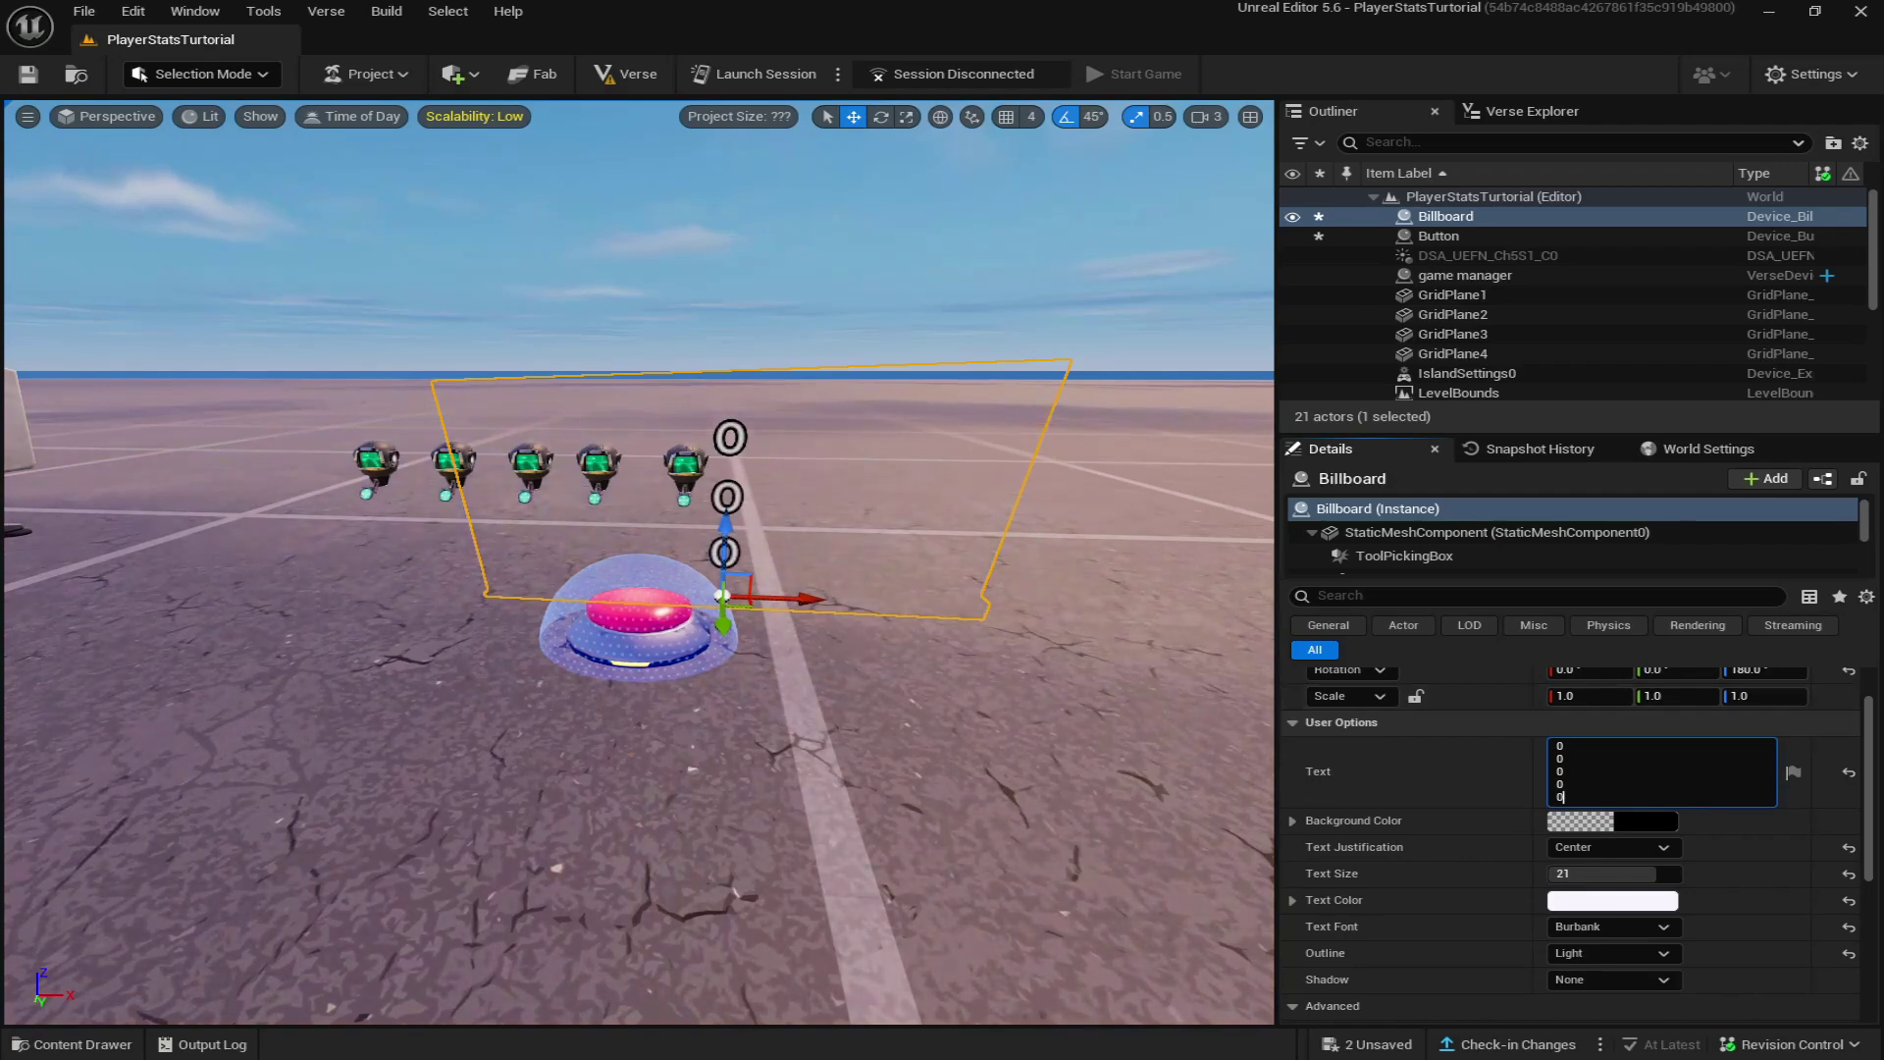
Set the billboard's text size to 13 and scale the whole billboard uniformly to 1.5.
{"action": "left_click_drag", "start_coordinate": [1226, 732], "coordinate": [1261, 712]}
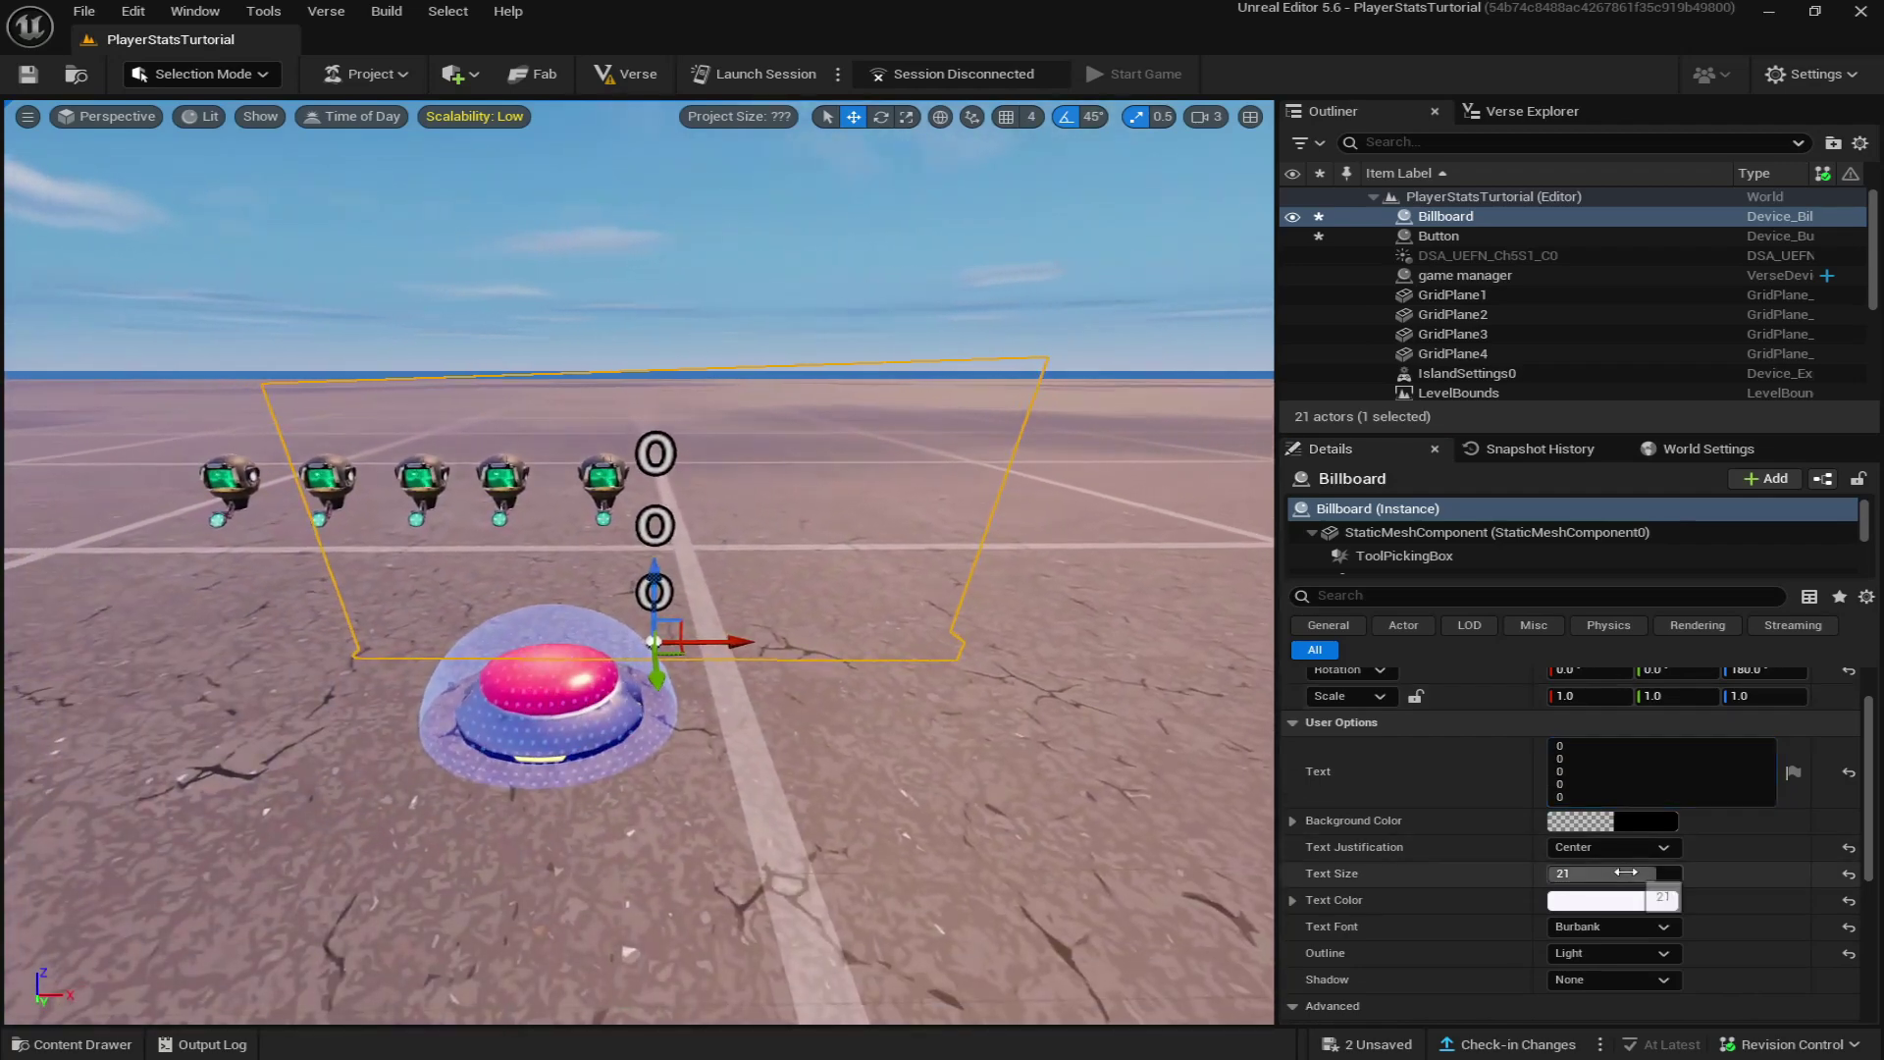
{"action": "left_click_drag", "start_coordinate": [1615, 874], "coordinate": [1587, 873]}
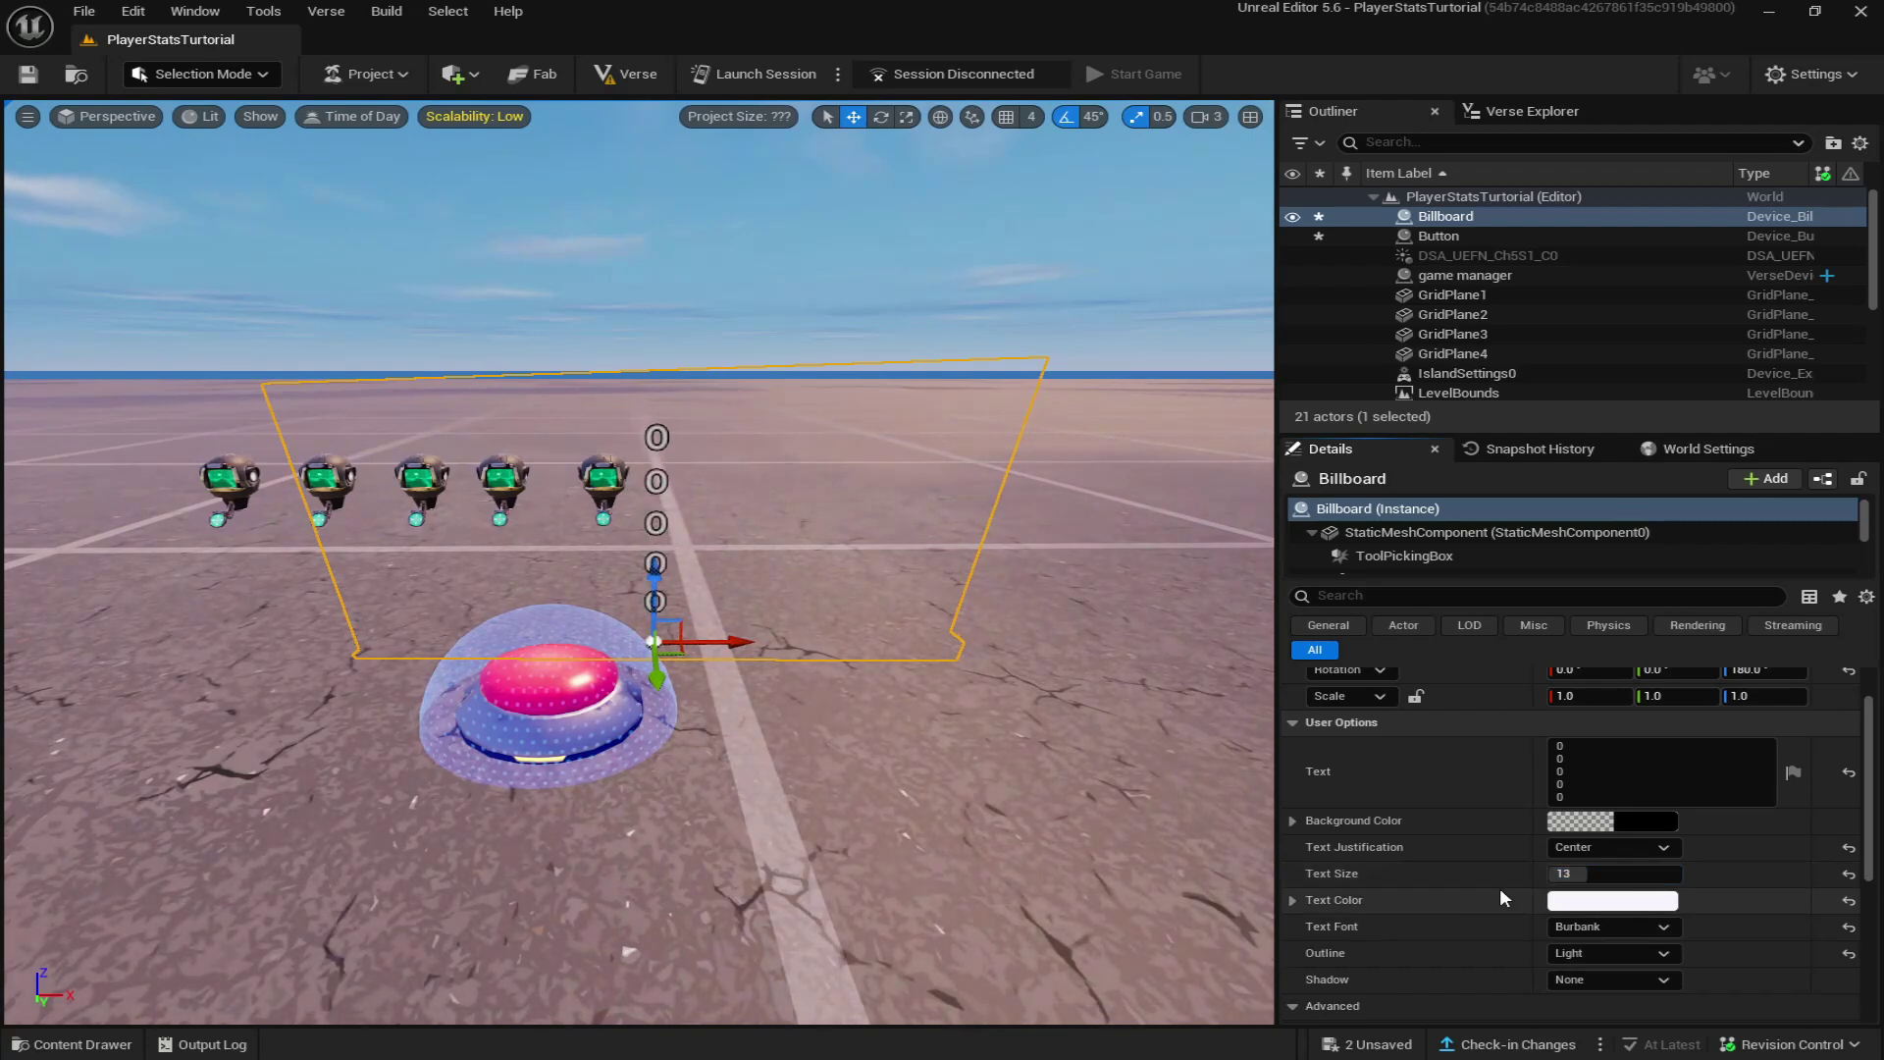
{"action": "left_click", "coordinate": [907, 119]}
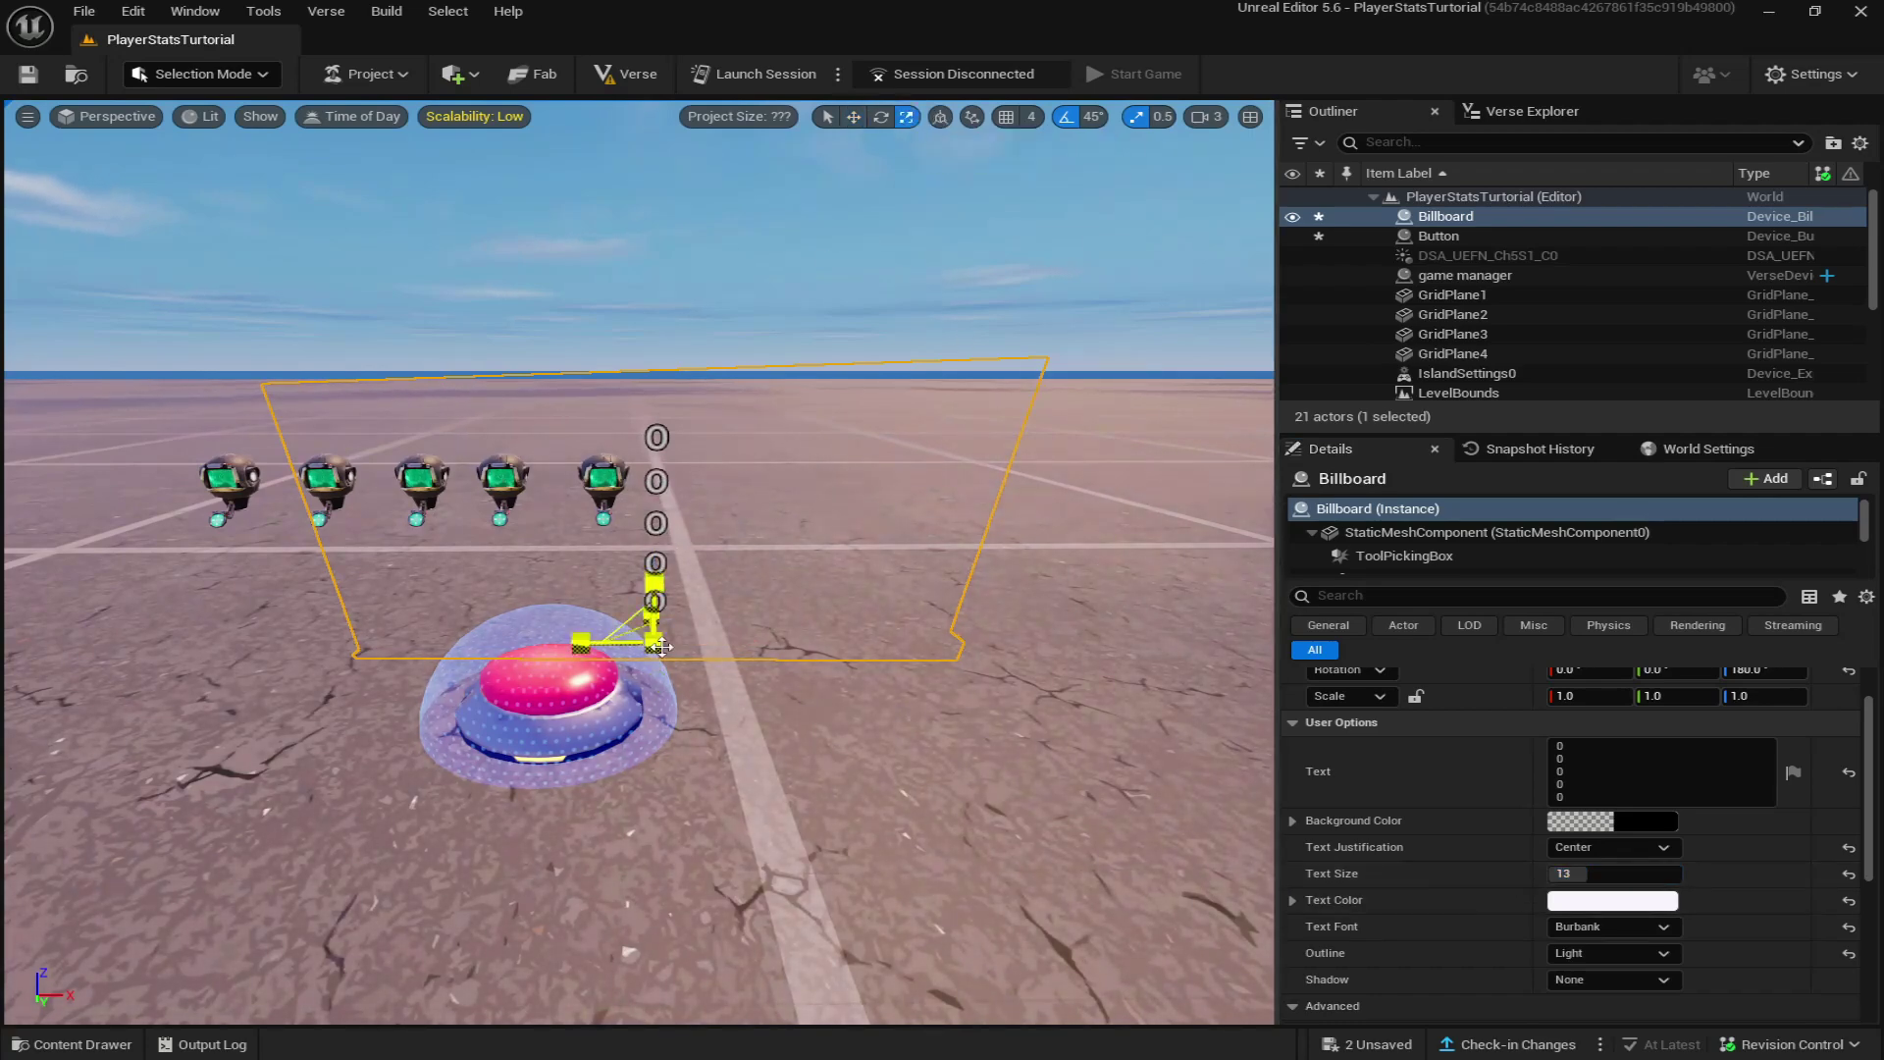
{"action": "left_click_drag", "start_coordinate": [653, 643], "coordinate": [702, 593]}
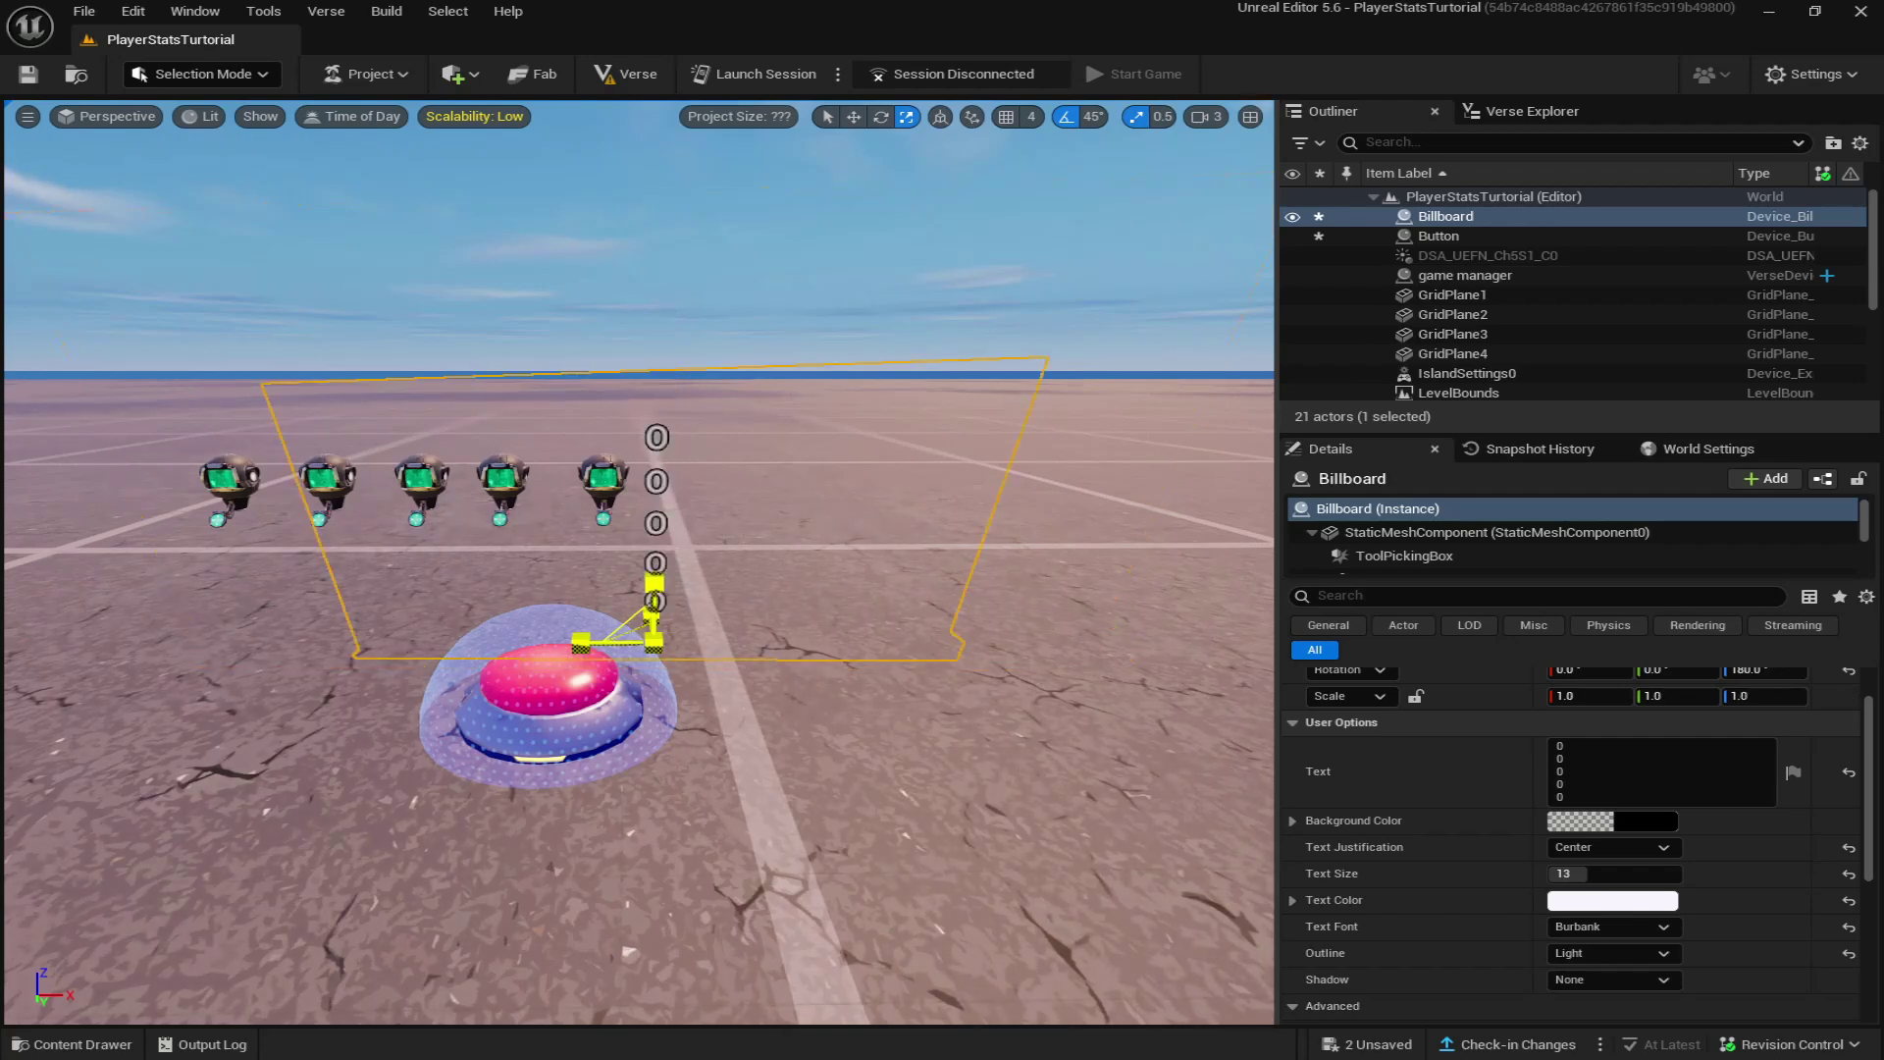
{"action": "left_click_drag", "start_coordinate": [780, 385], "coordinate": [780, 530]}
{"action": "left_click", "coordinate": [815, 198]}
{"action": "left_click_drag", "start_coordinate": [814, 199], "coordinate": [814, 108]}
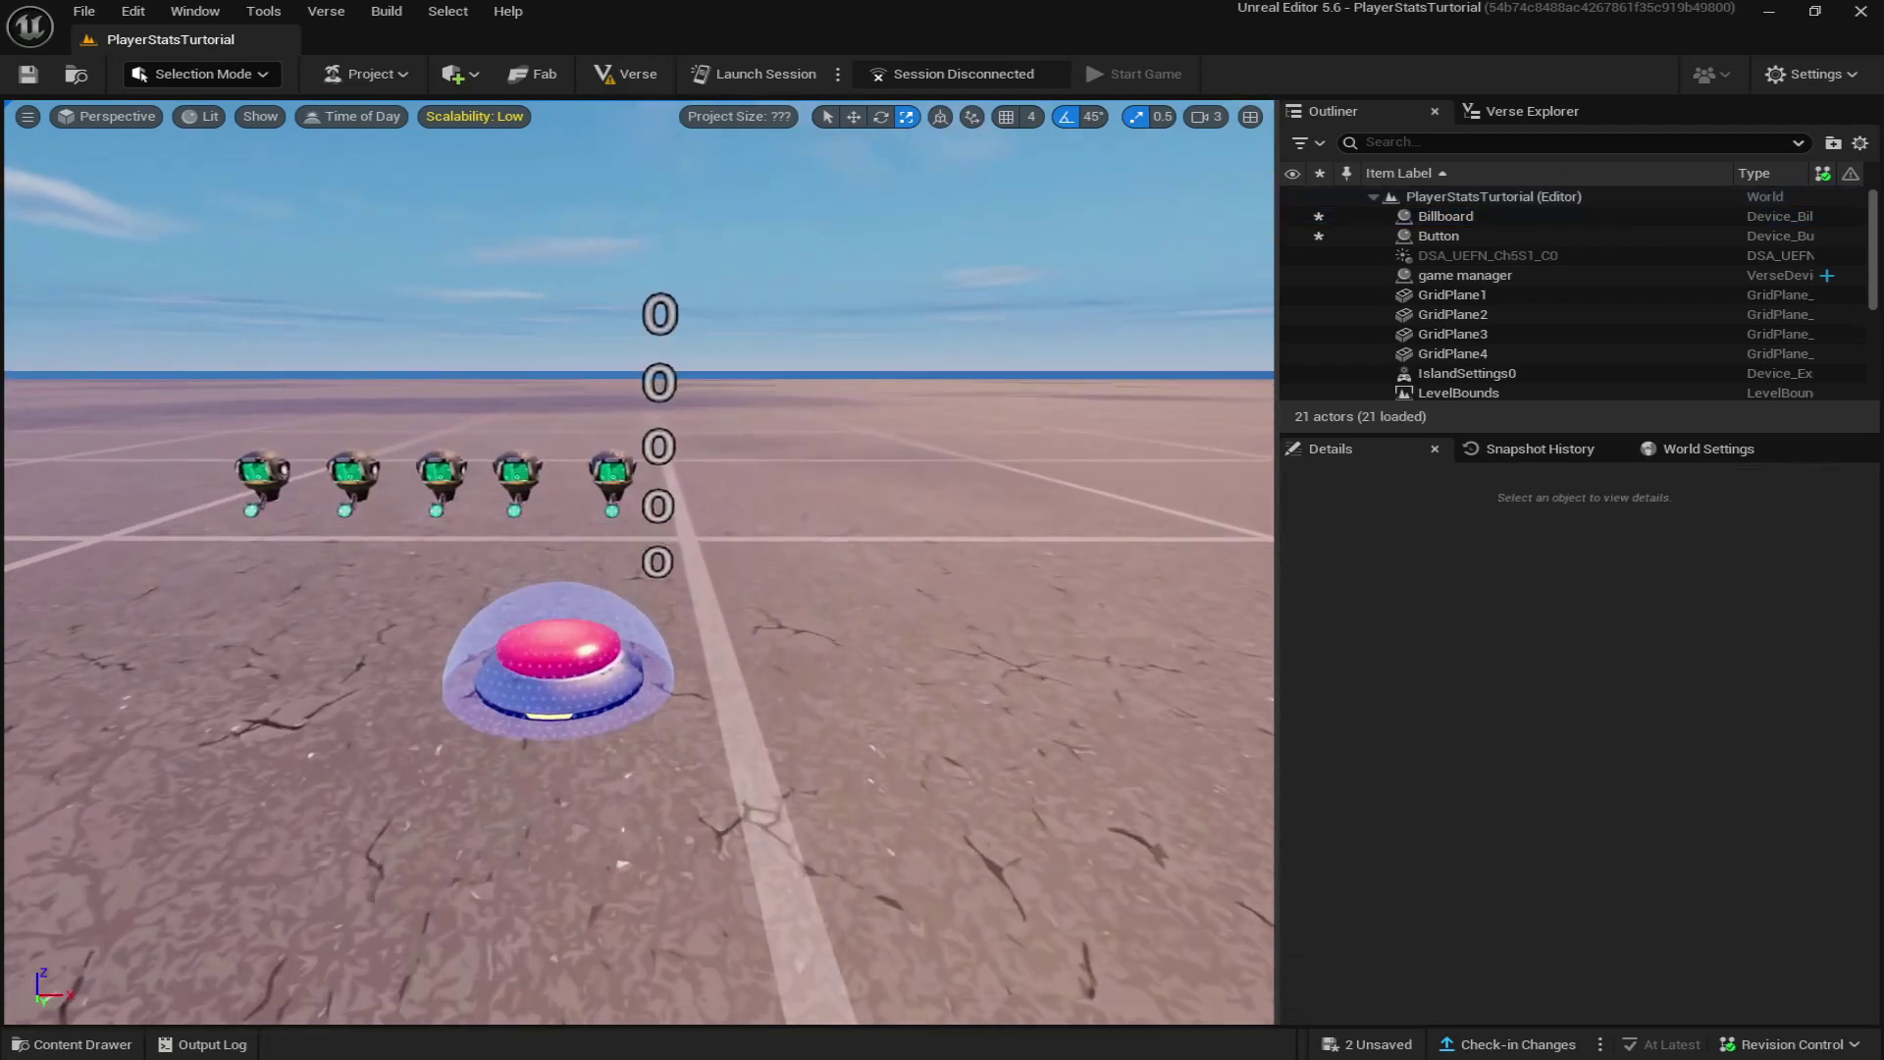
{"action": "left_click", "coordinate": [861, 118]}
{"action": "right_click_drag", "start_coordinate": [791, 592], "coordinate": [761, 539]}
{"action": "left_click", "coordinate": [759, 542]}
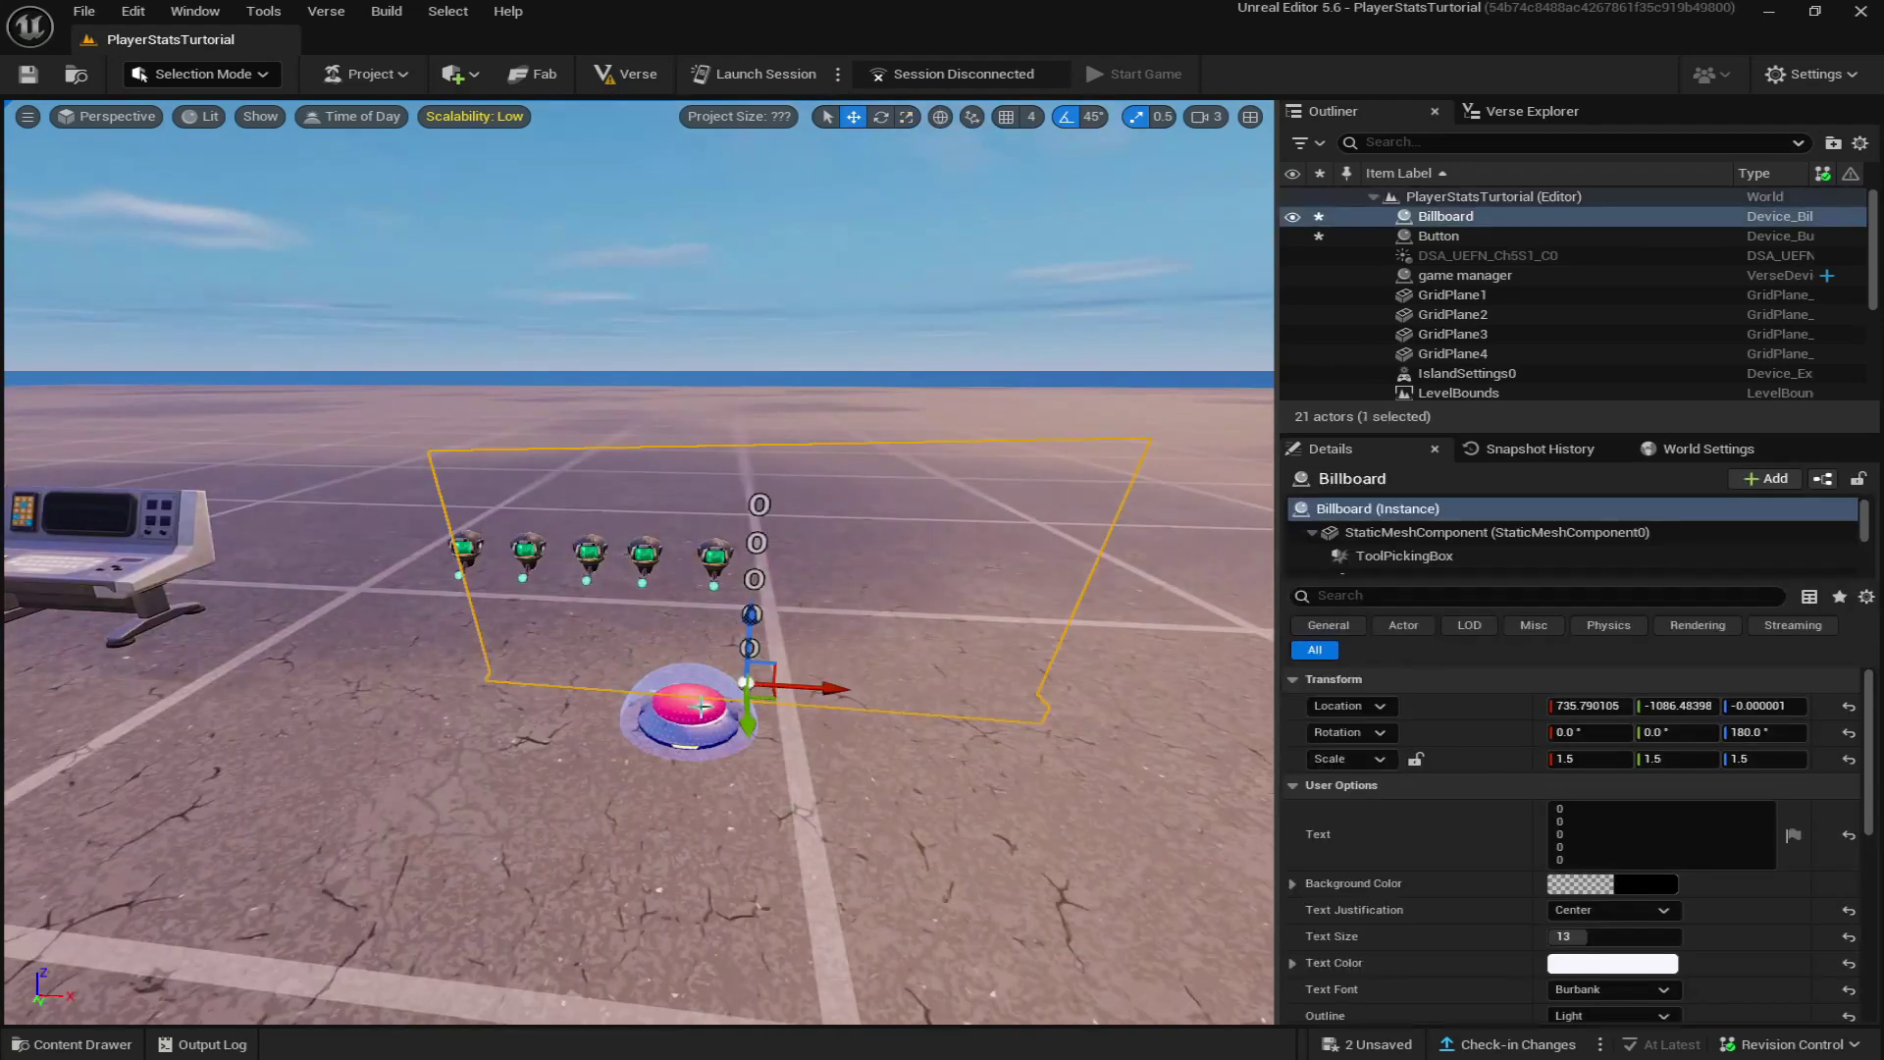
In the game manager, assign the placed button to DisplayStatsButton1 and the placed billboard to BillboardStats1.
{"action": "left_click", "coordinate": [693, 700]}
{"action": "left_click", "coordinate": [147, 554]}
{"action": "mouse_move", "coordinate": [383, 681]}
{"action": "left_mouse_down"}
{"action": "mouse_move", "coordinate": [393, 618]}
{"action": "mouse_move", "coordinate": [382, 682]}
{"action": "left_mouse_up"}
{"action": "scroll", "coordinate": [1360, 883], "scroll_direction": "down", "scroll_amount": 1}
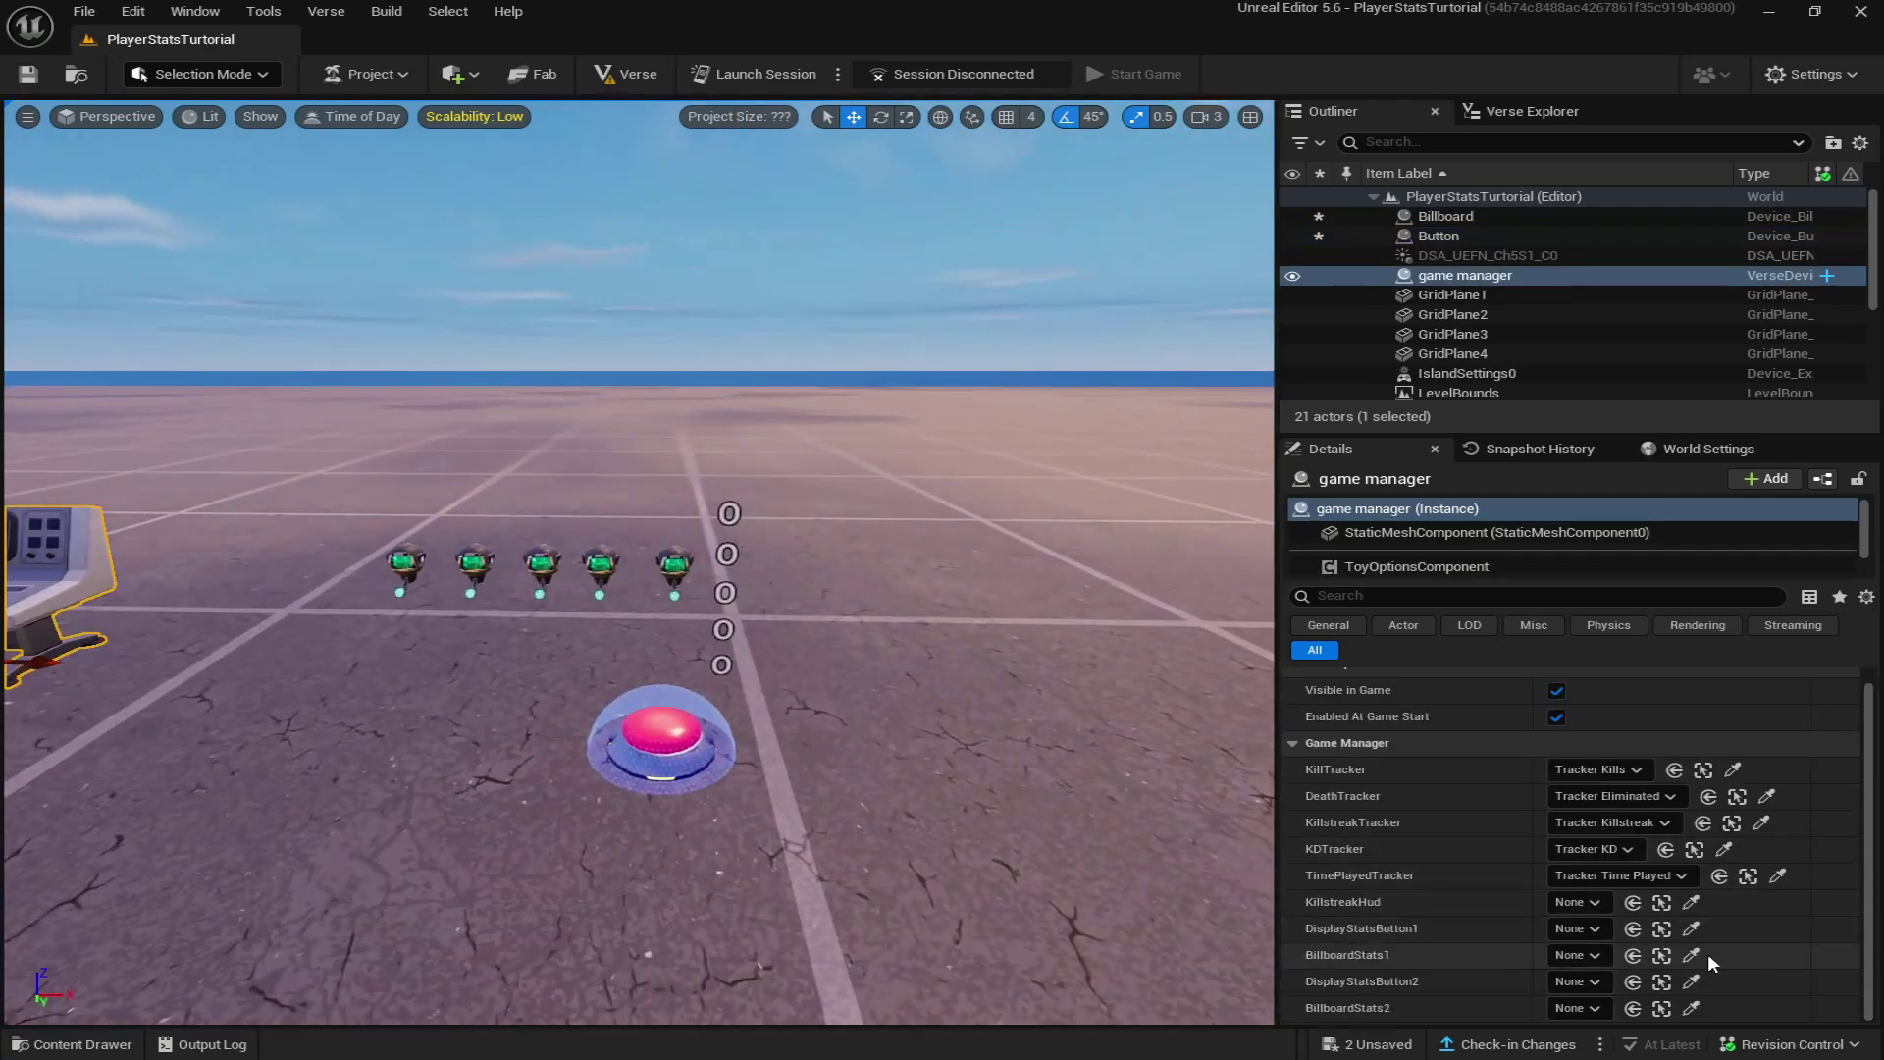
{"action": "left_click", "coordinate": [1691, 929]}
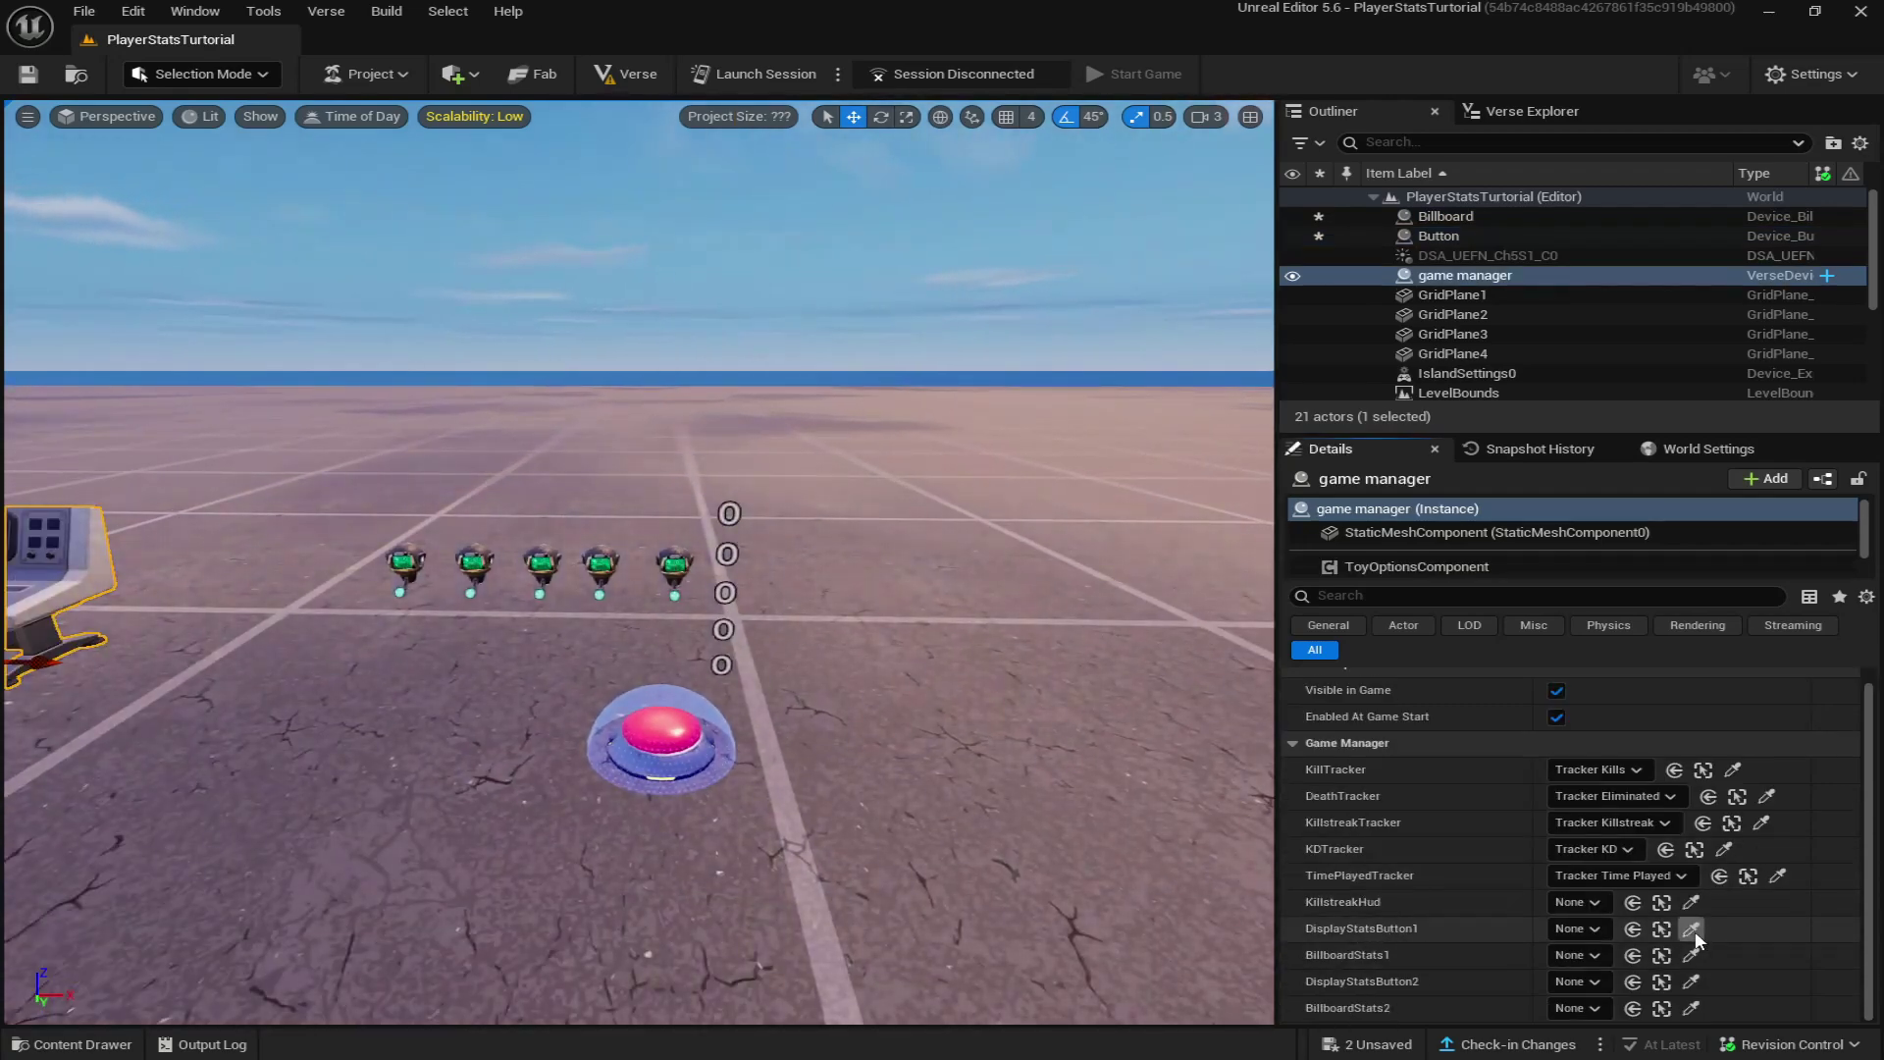
{"action": "left_click", "coordinate": [687, 746]}
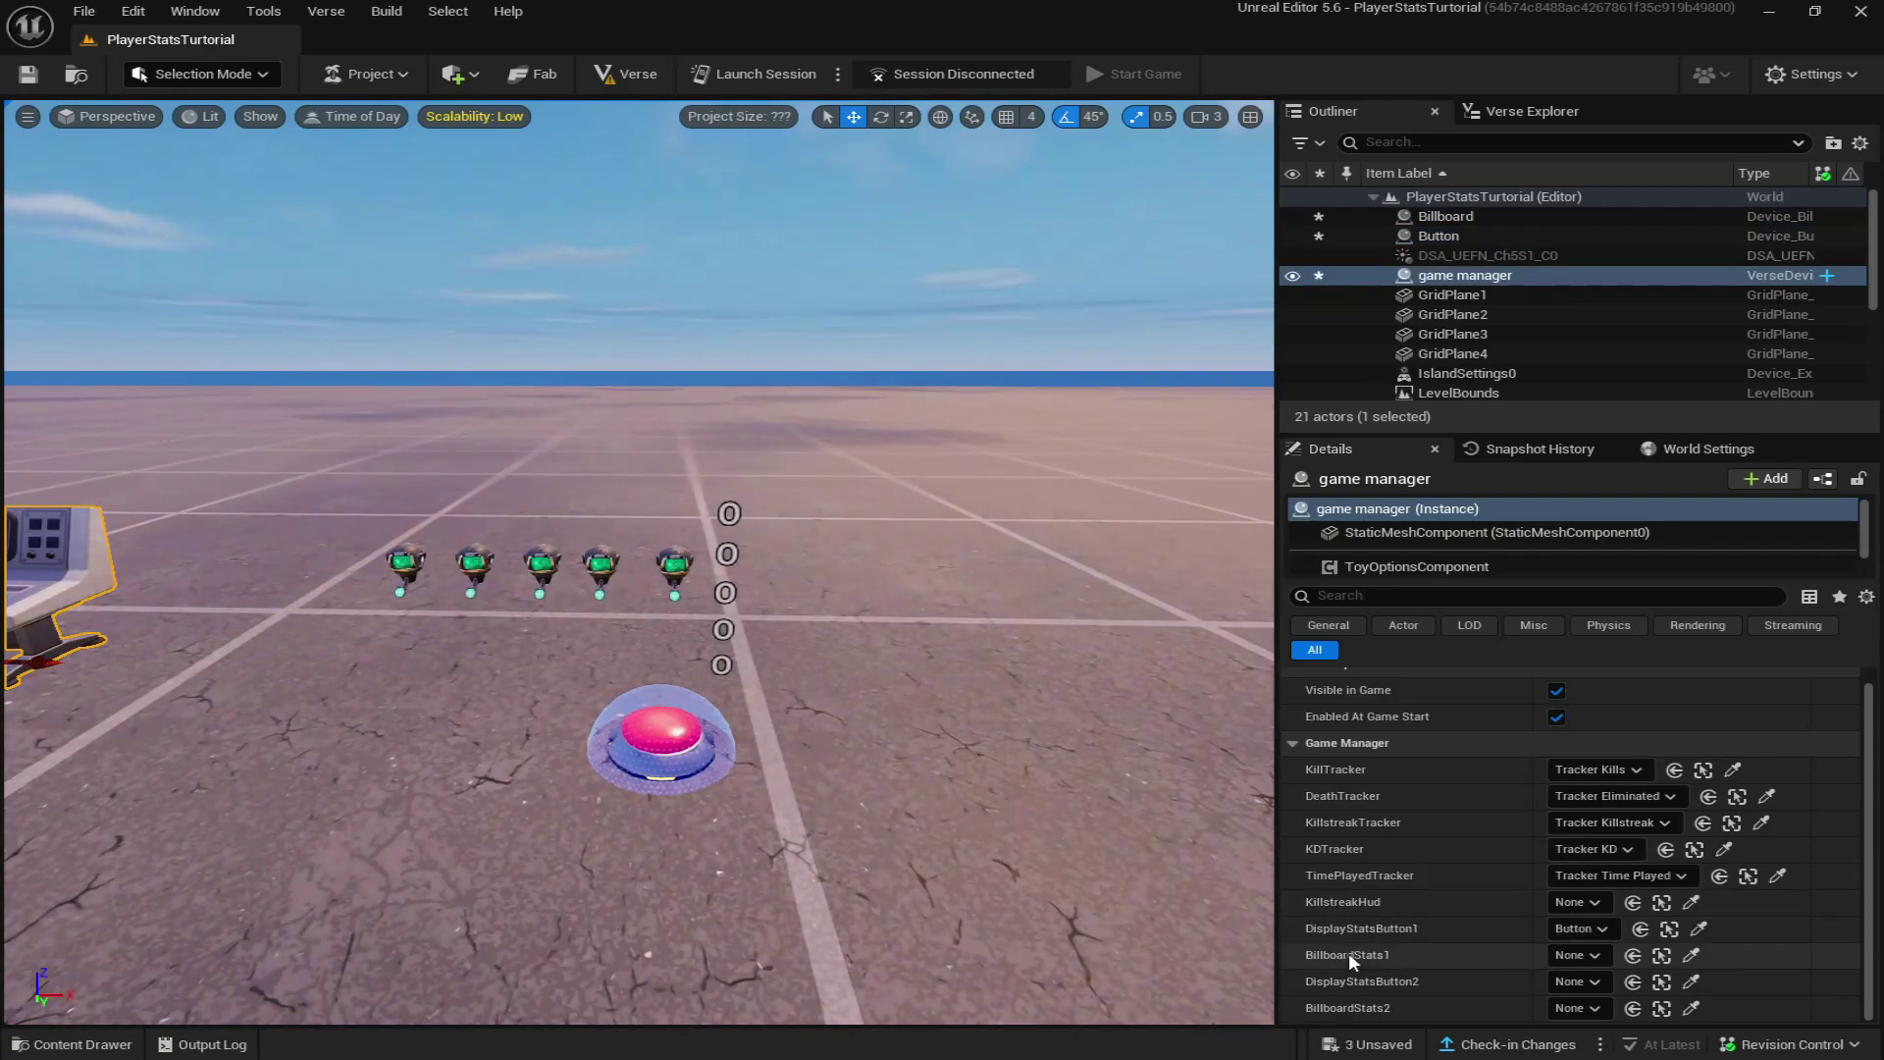
{"action": "left_click", "coordinate": [1691, 955]}
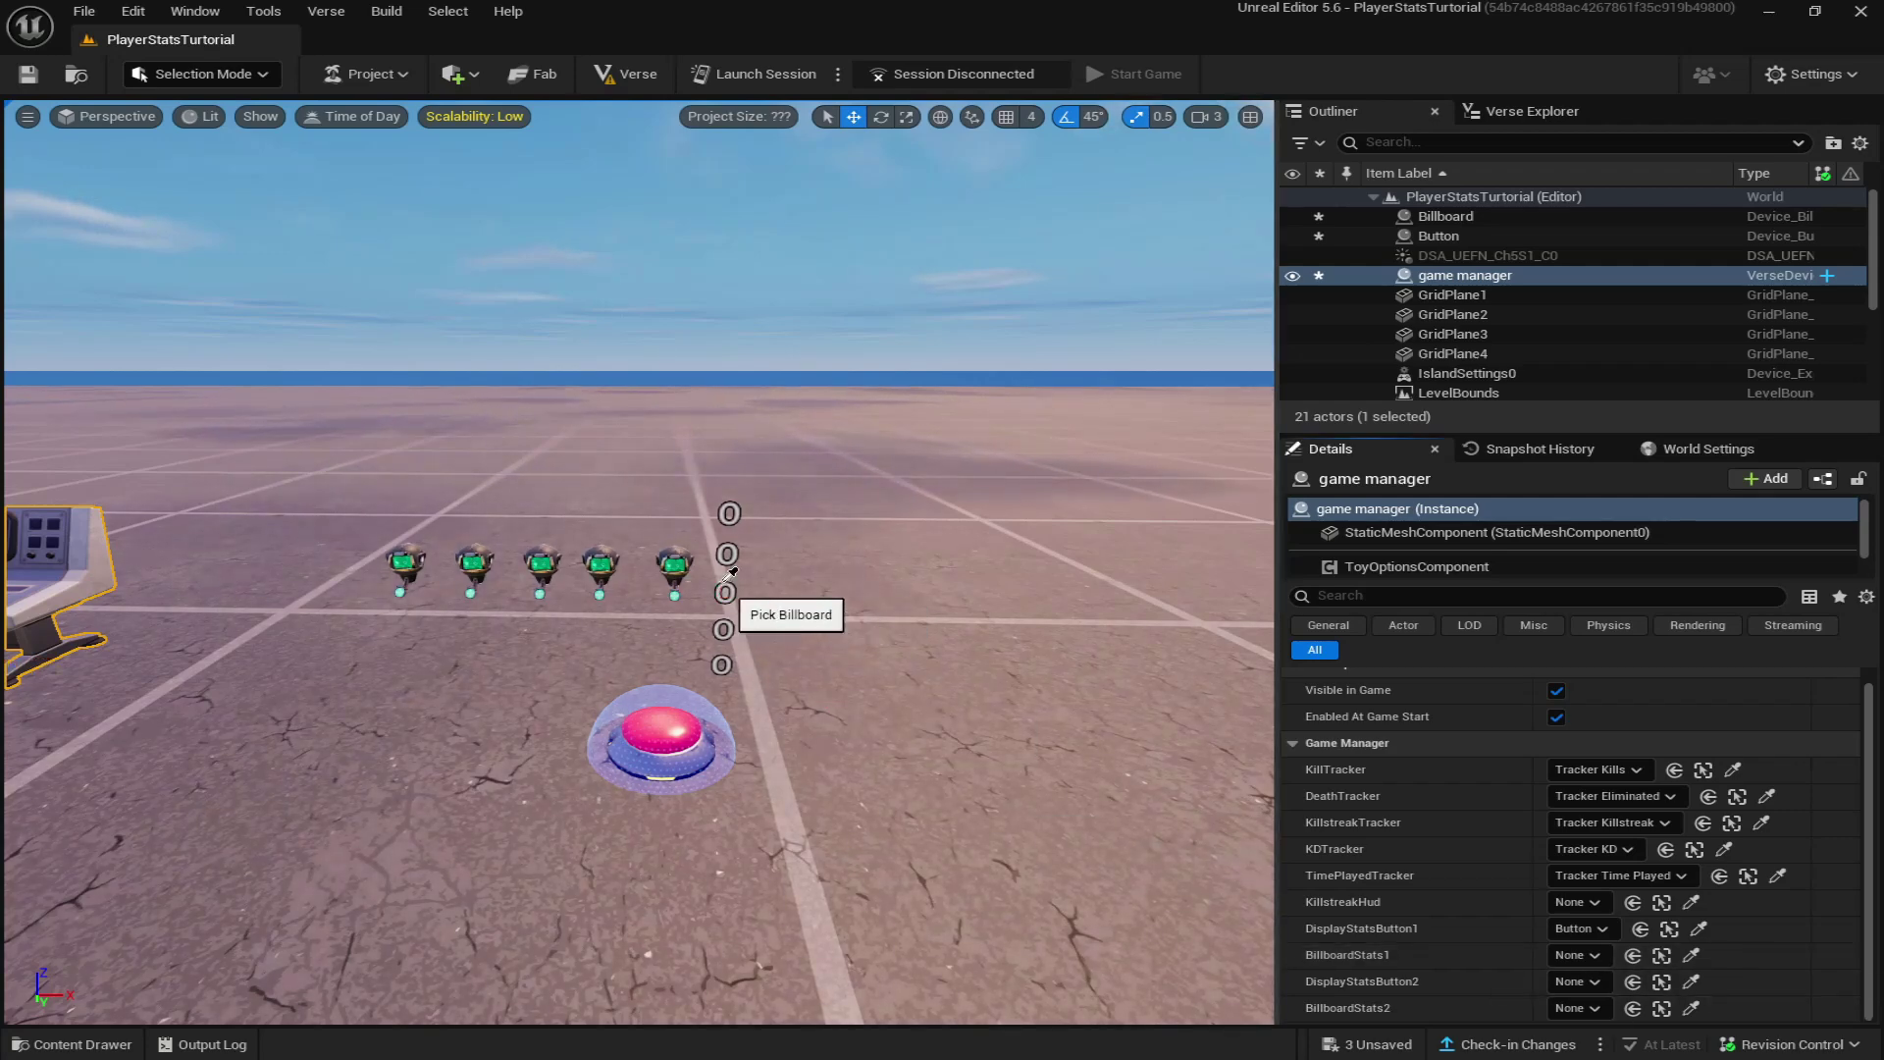
{"action": "left_click", "coordinate": [49, 588]}
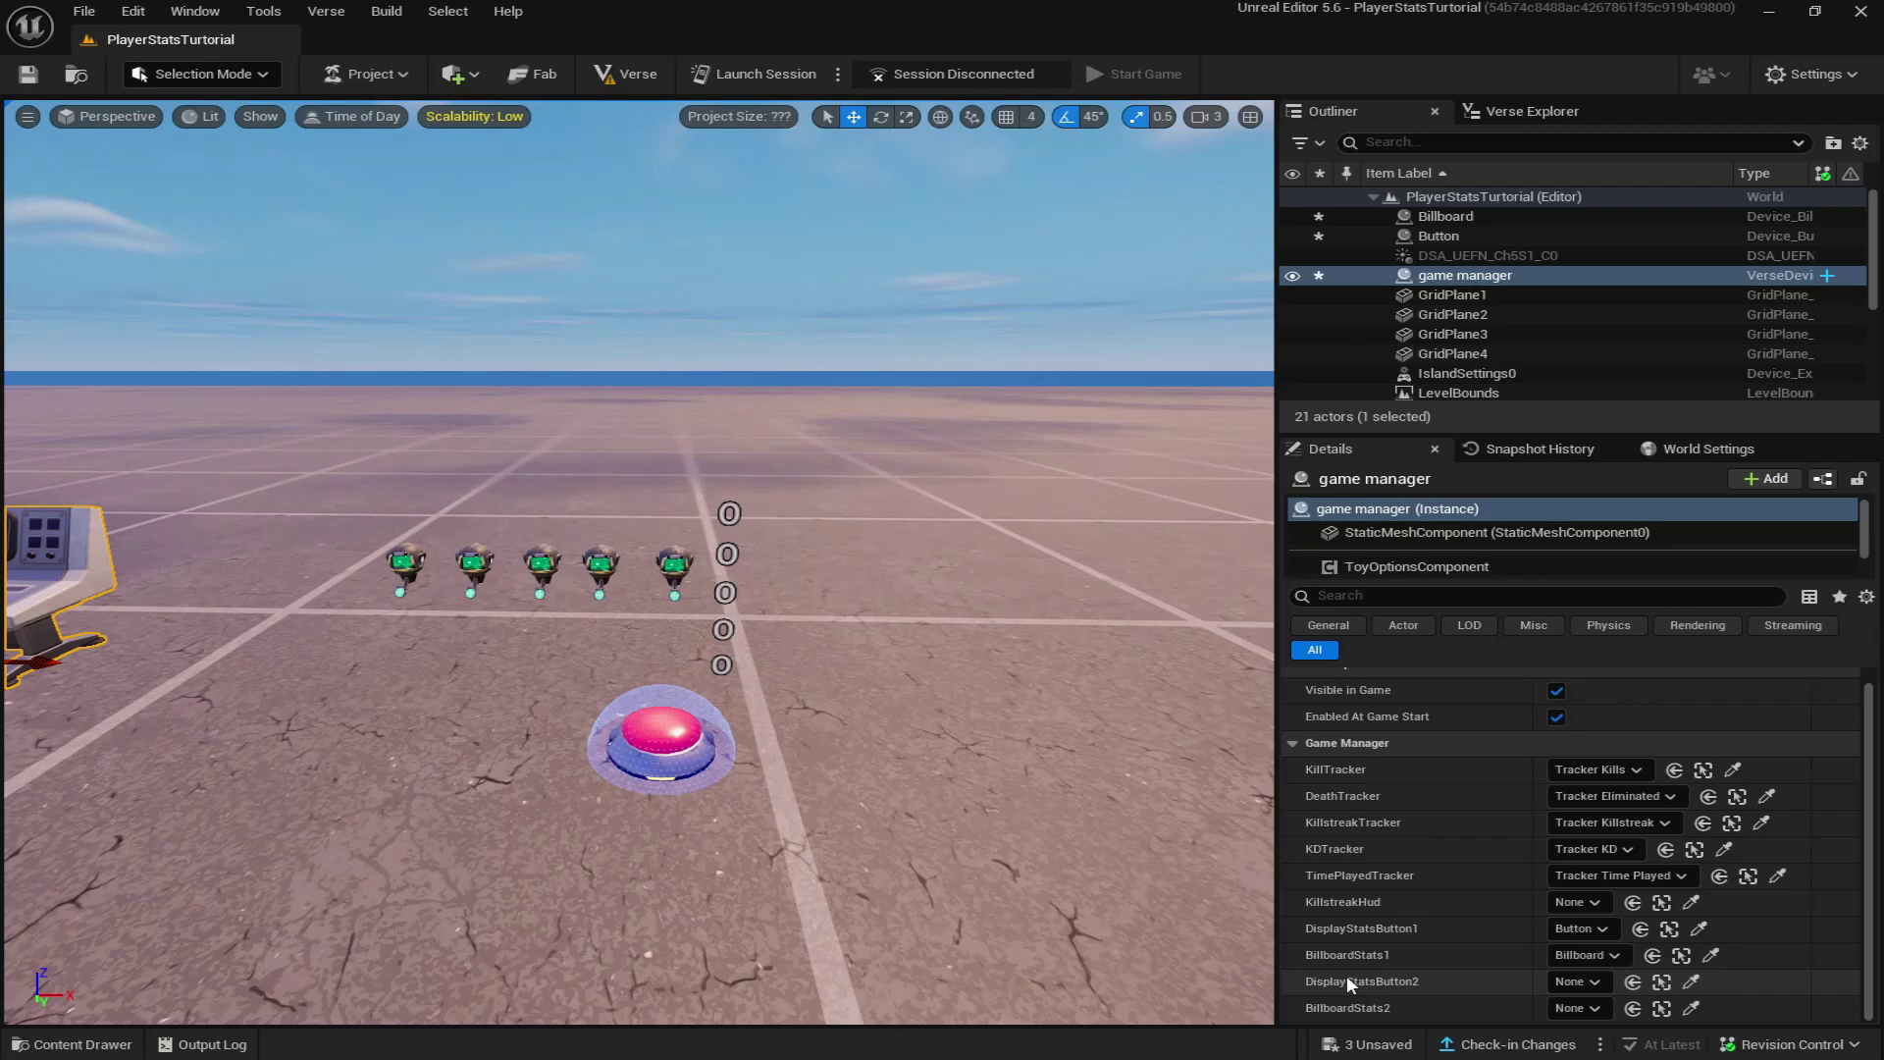
{"action": "left_click_drag", "start_coordinate": [1177, 883], "coordinate": [1194, 932]}
{"action": "left_click_drag", "start_coordinate": [853, 461], "coordinate": [853, 446]}
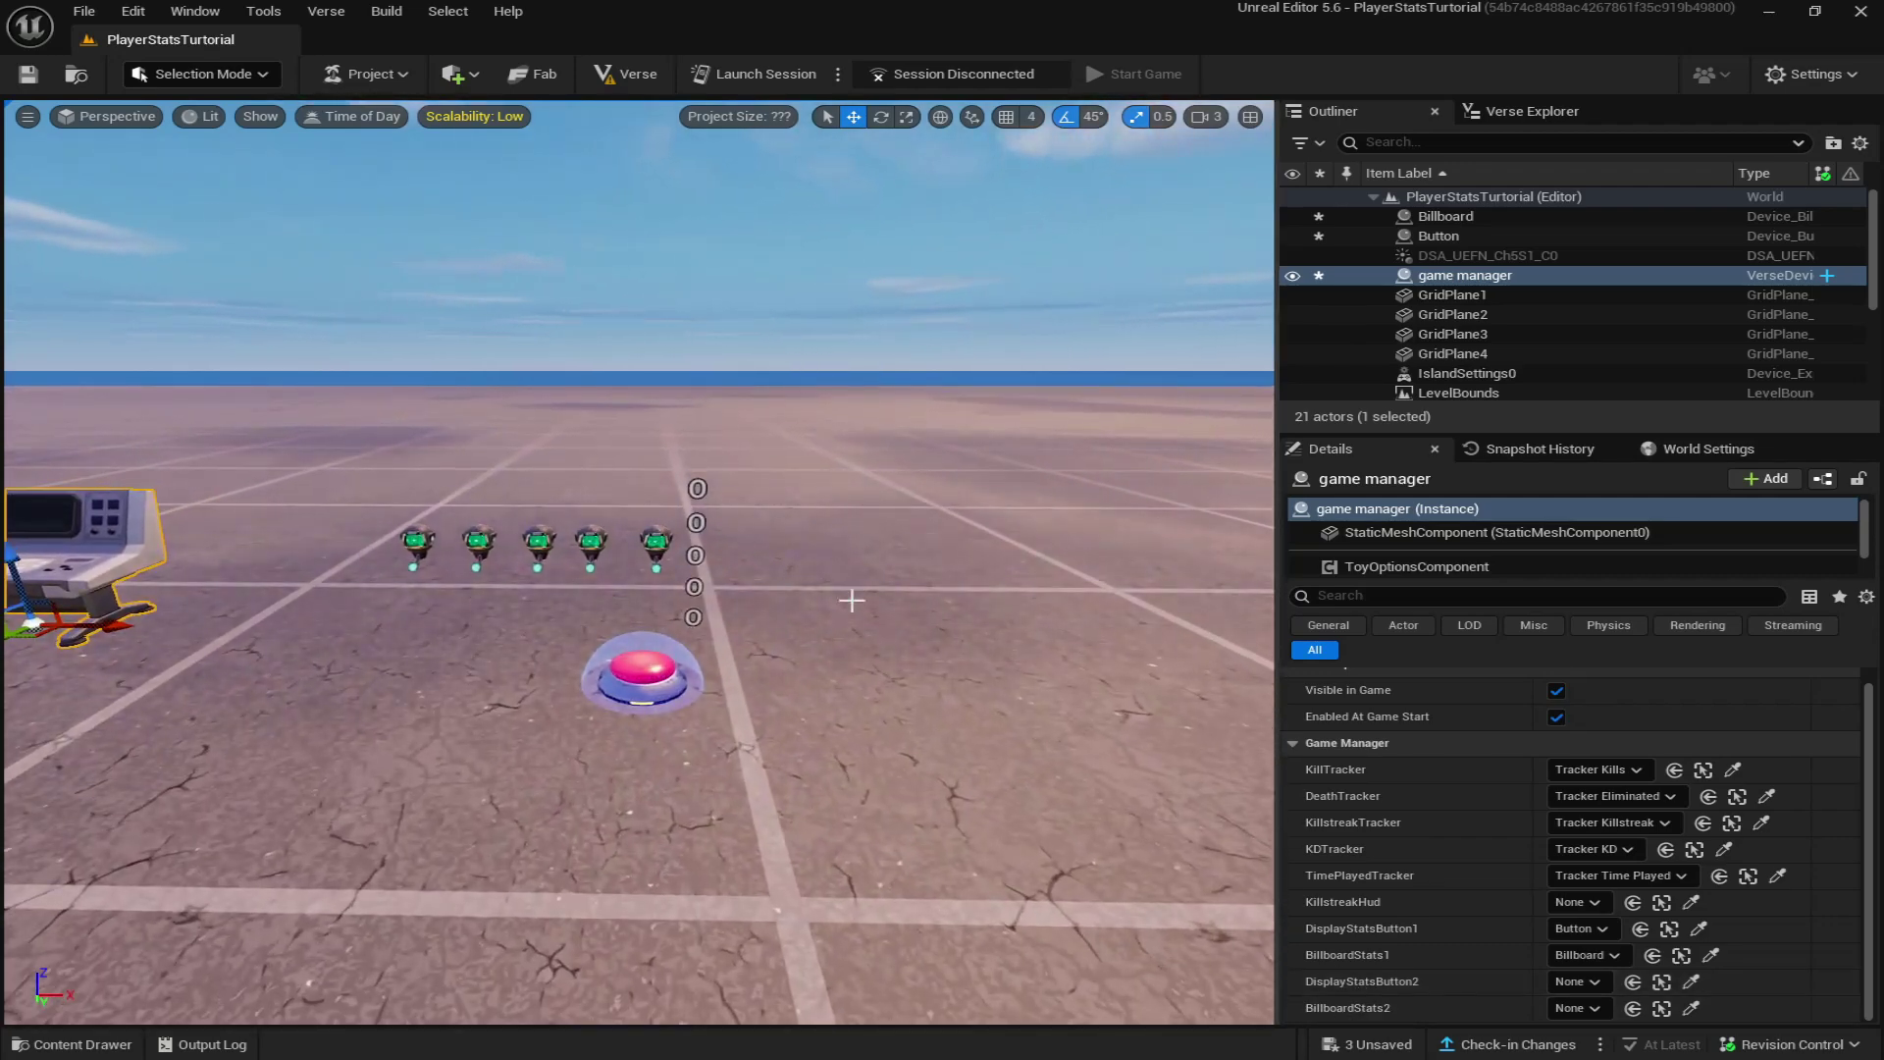
{"action": "left_click_drag", "start_coordinate": [850, 598], "coordinate": [821, 432]}
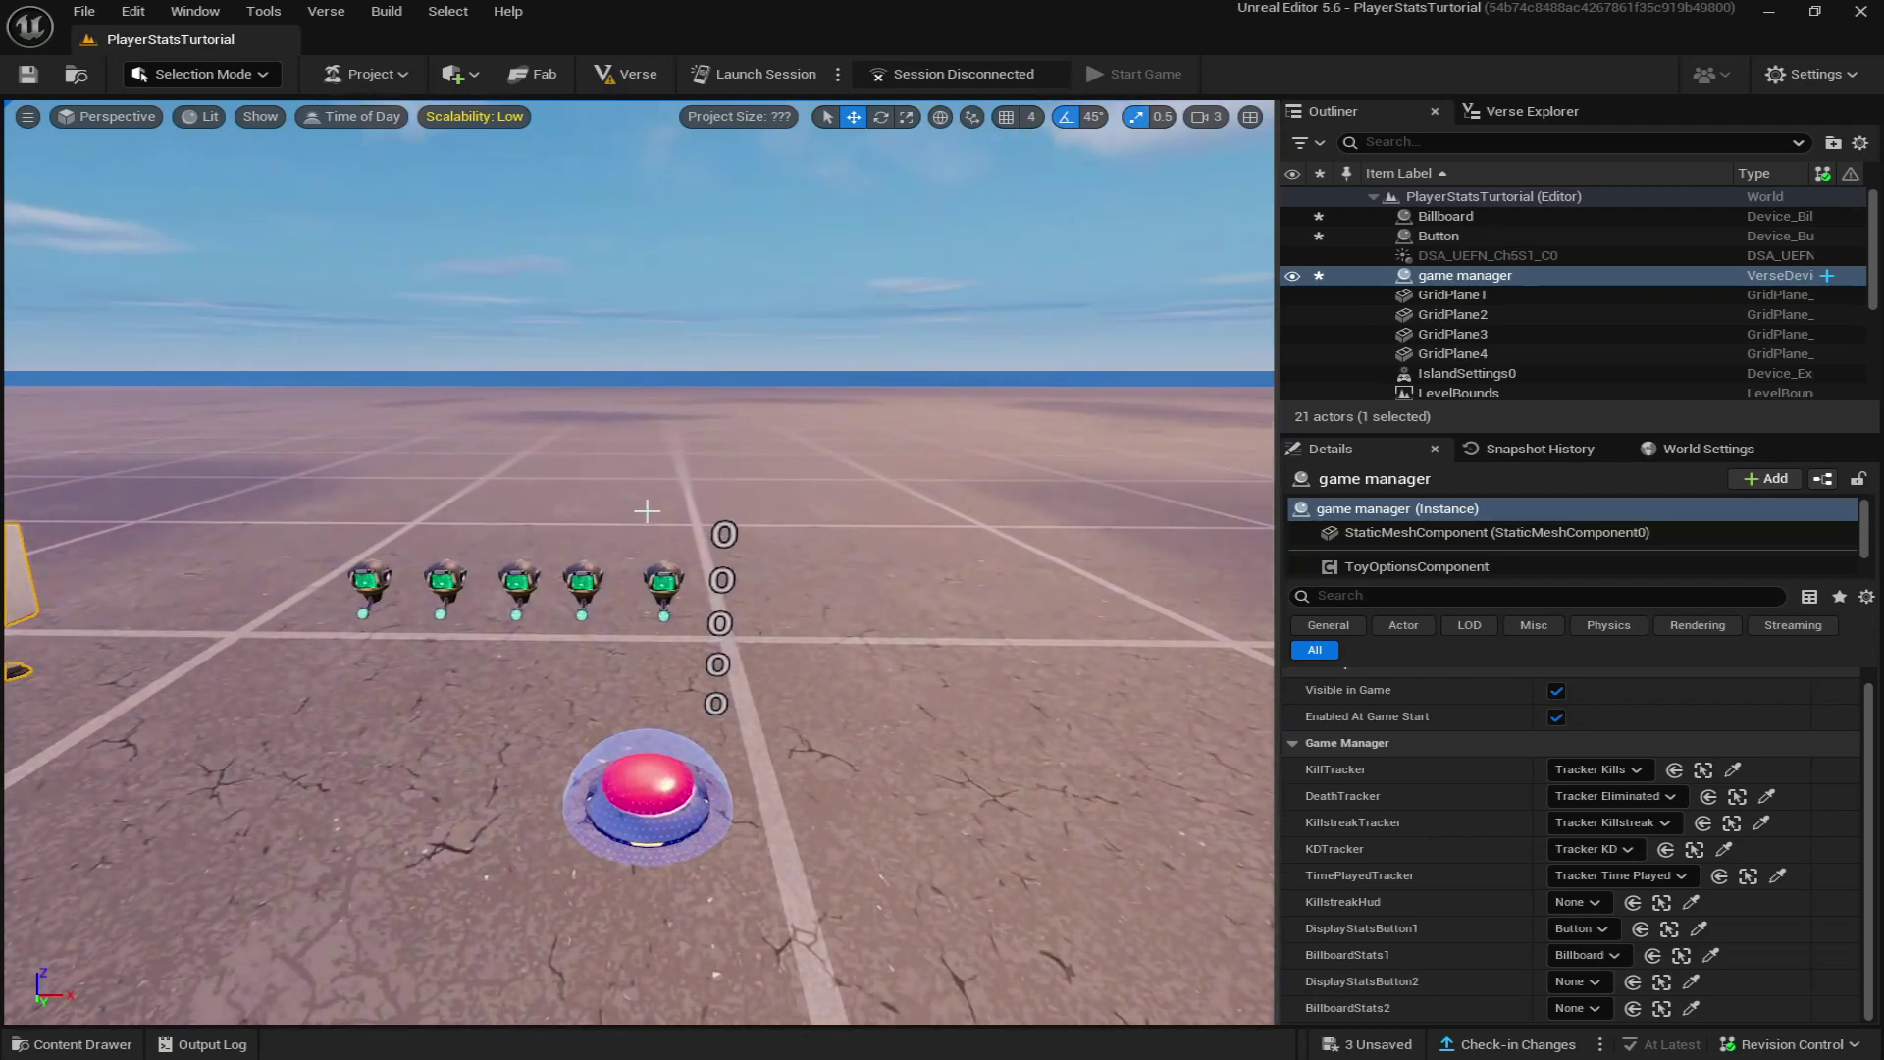
{"action": "left_click_drag", "start_coordinate": [1114, 852], "coordinate": [1099, 815]}
{"action": "left_click_drag", "start_coordinate": [955, 902], "coordinate": [956, 942]}
{"action": "scroll", "coordinate": [748, 709], "scroll_direction": "down", "scroll_amount": 1}
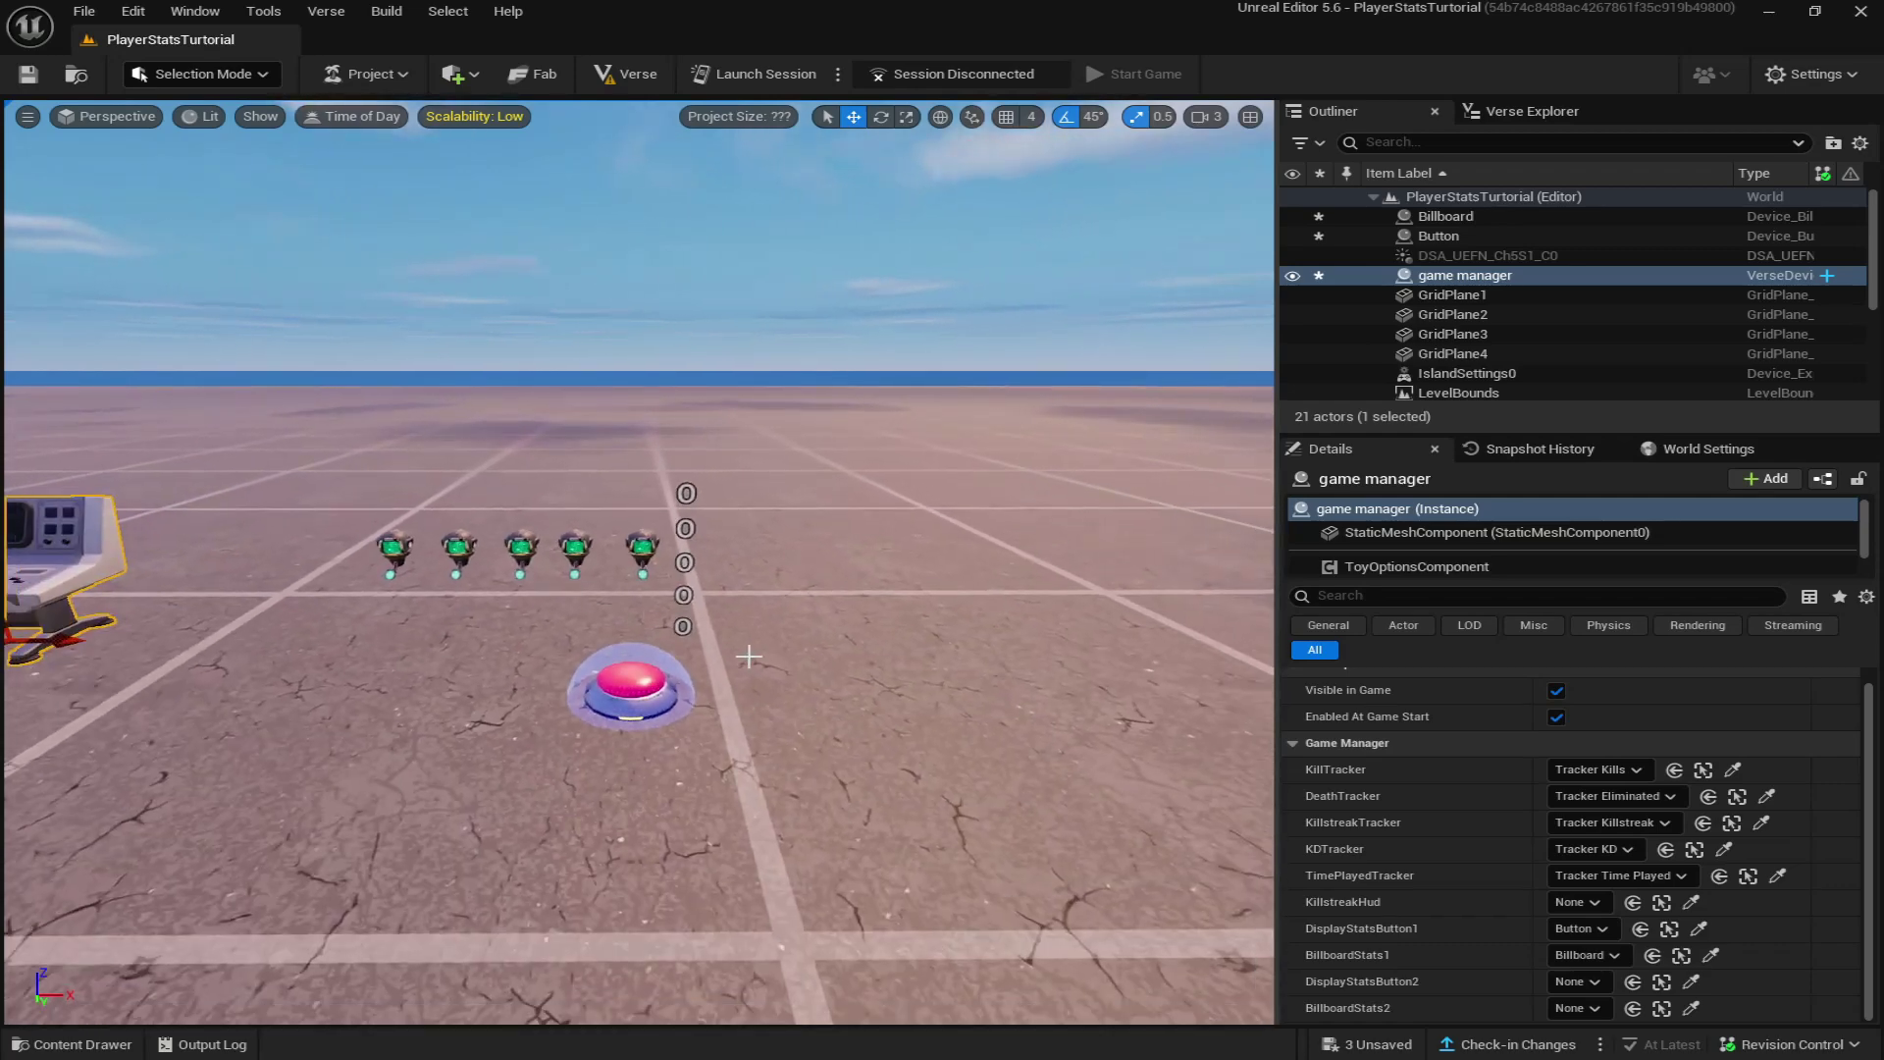
{"action": "scroll", "coordinate": [753, 636], "scroll_direction": "up", "scroll_amount": 1}
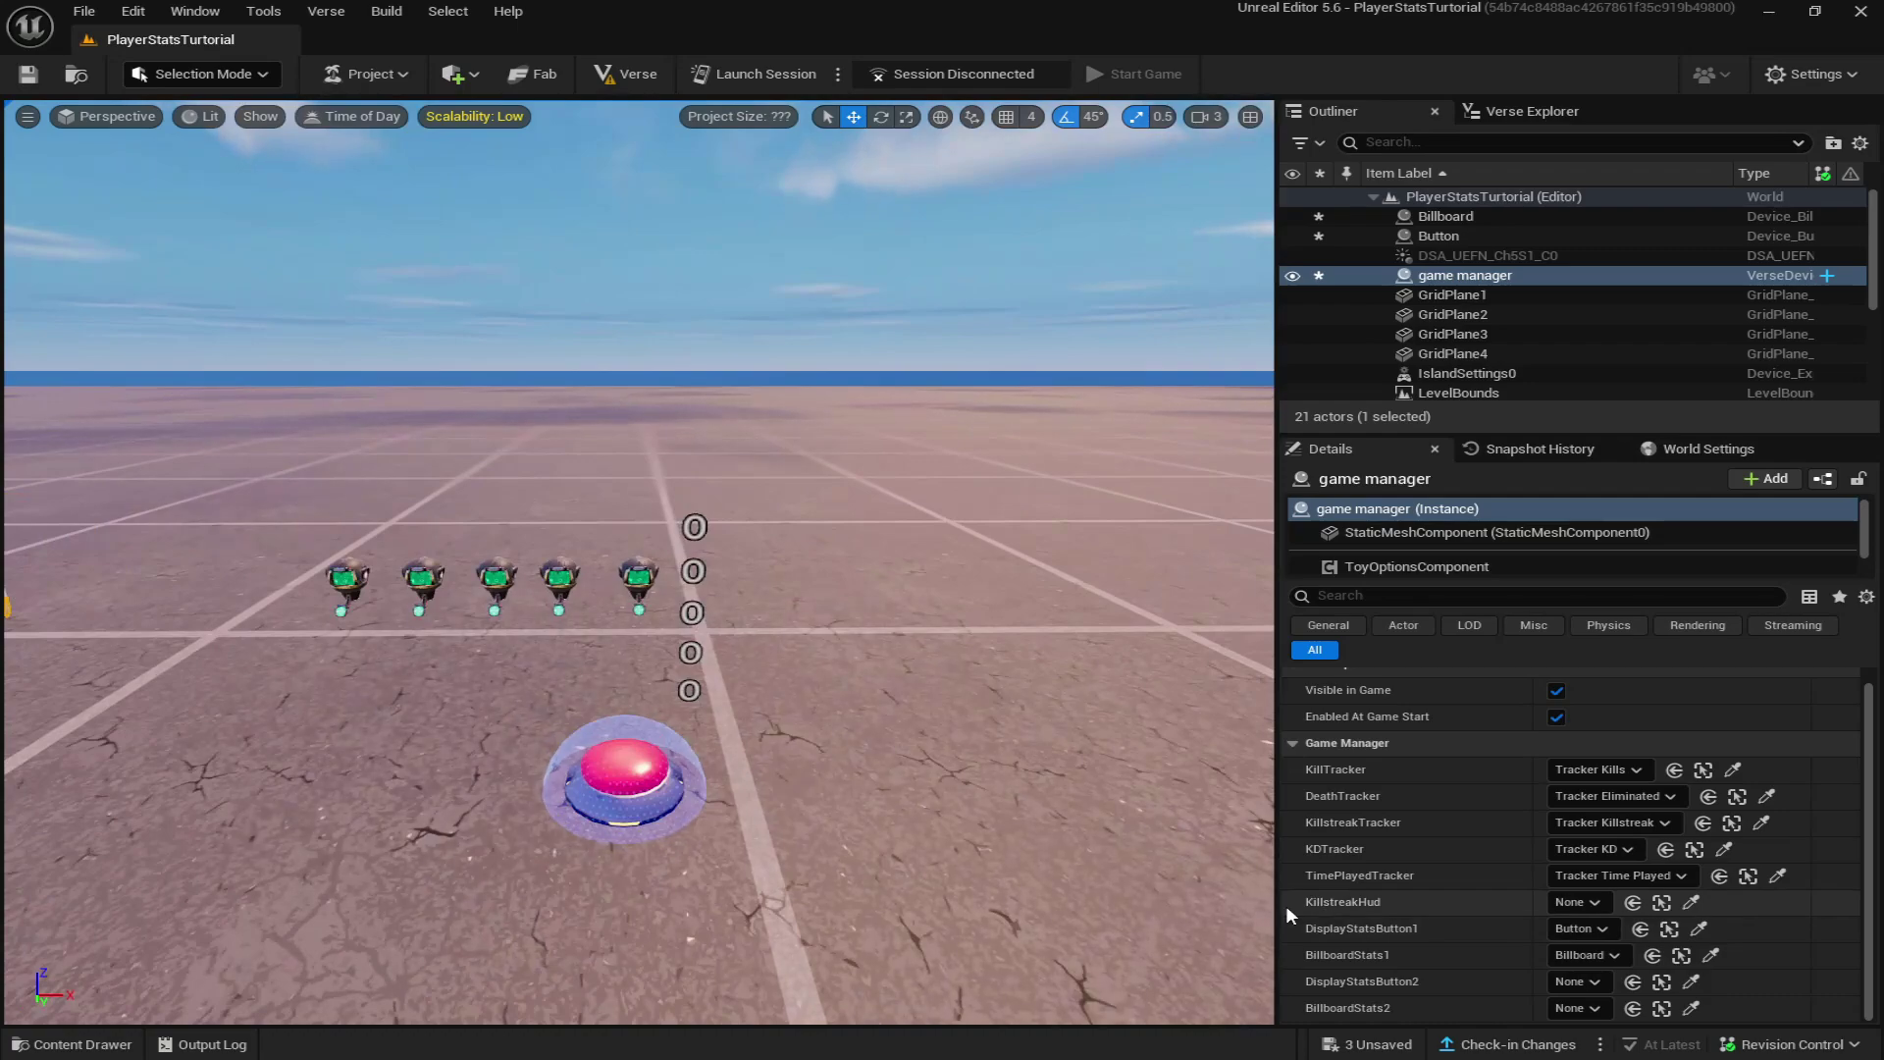
{"action": "left_click_drag", "start_coordinate": [1161, 756], "coordinate": [995, 582]}
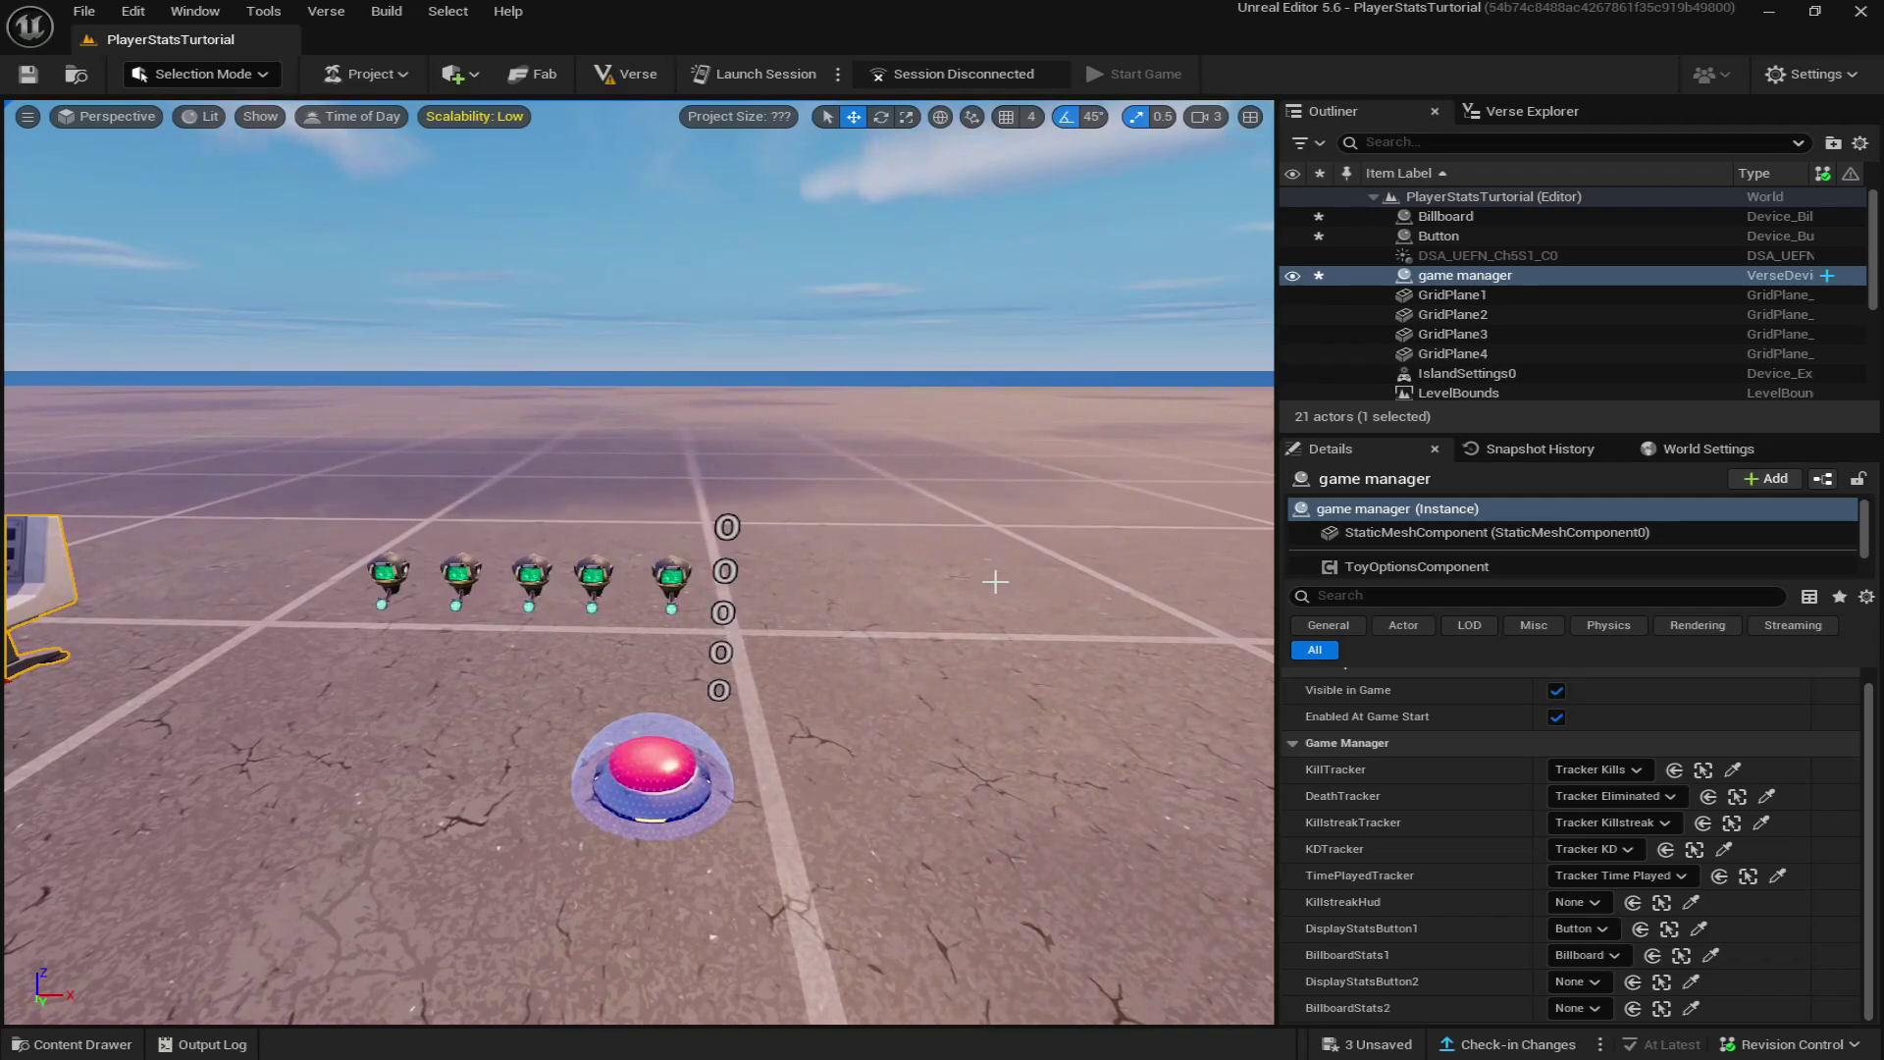
Move the Check Stats button forward and sideways on the ground, to about X 757, Y -943, in front of the billboard text.
{"action": "scroll", "coordinate": [684, 518], "scroll_direction": "down", "scroll_amount": 1}
{"action": "left_click", "coordinate": [605, 682]}
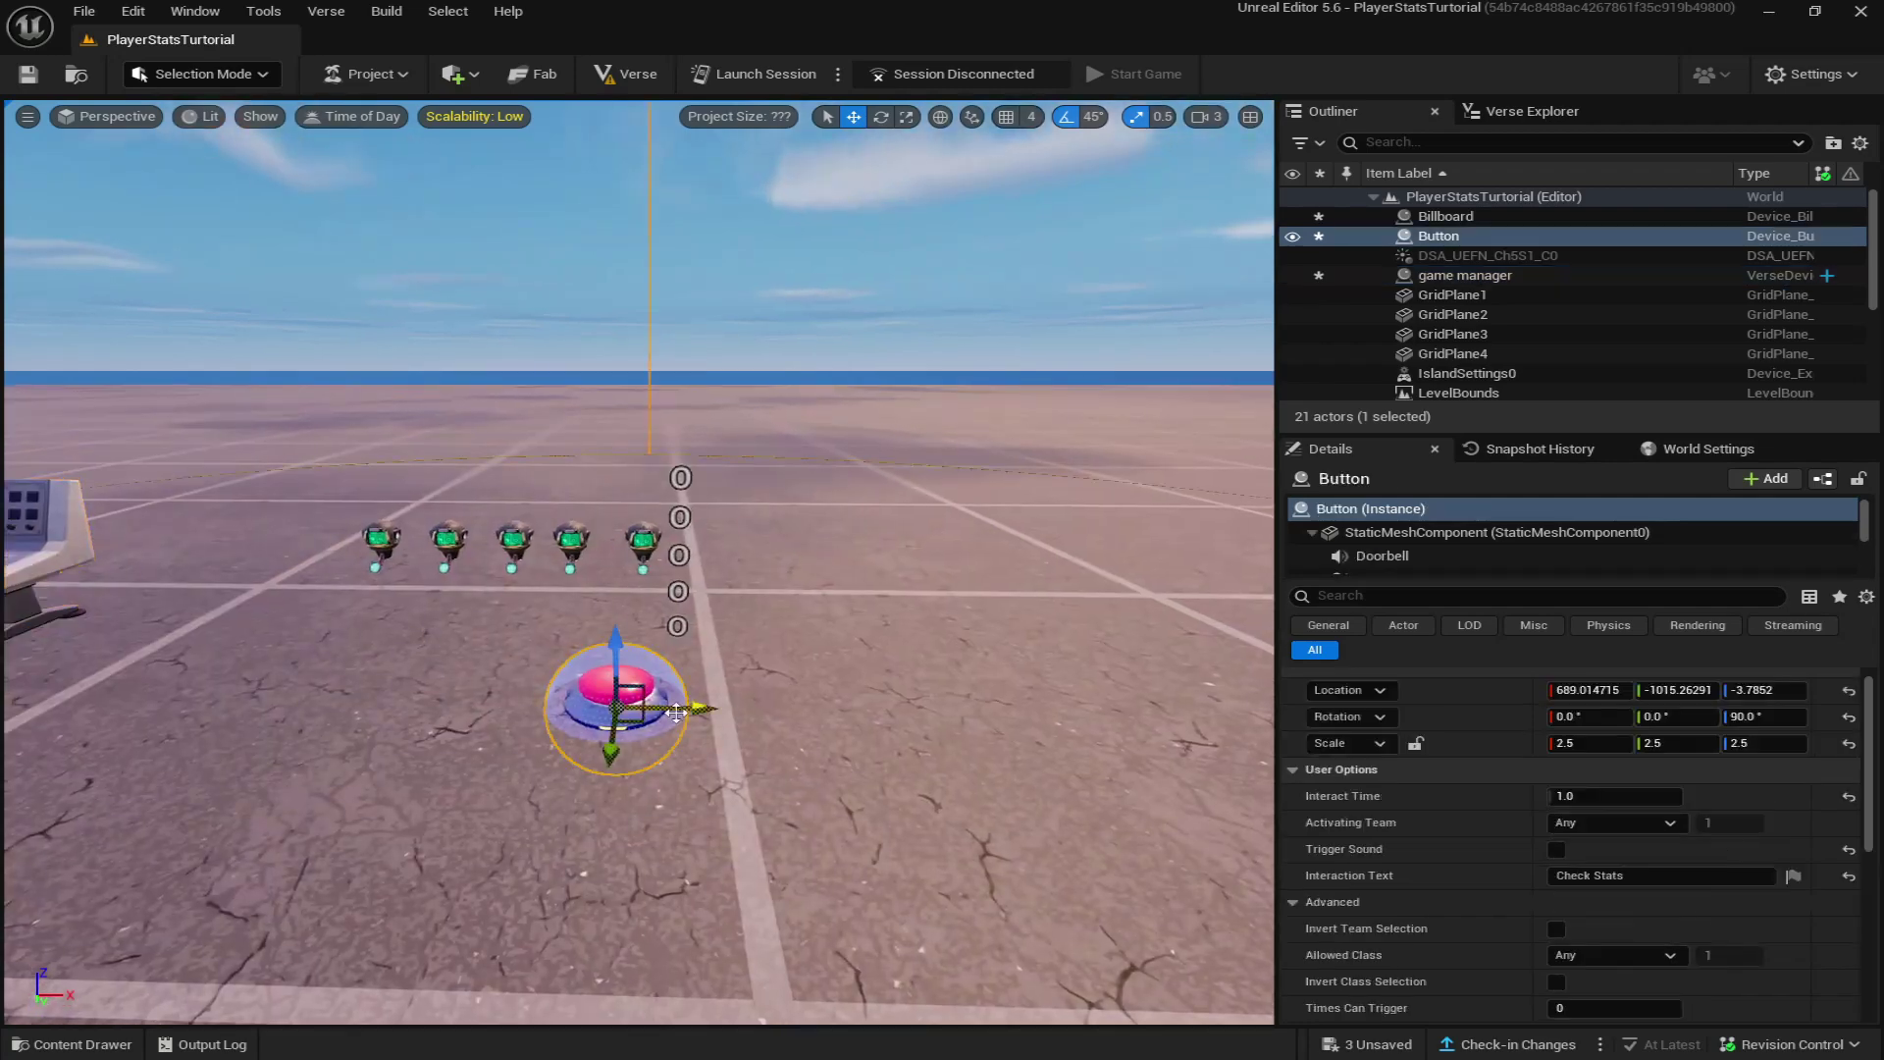
{"action": "left_click_drag", "start_coordinate": [673, 704], "coordinate": [692, 773]}
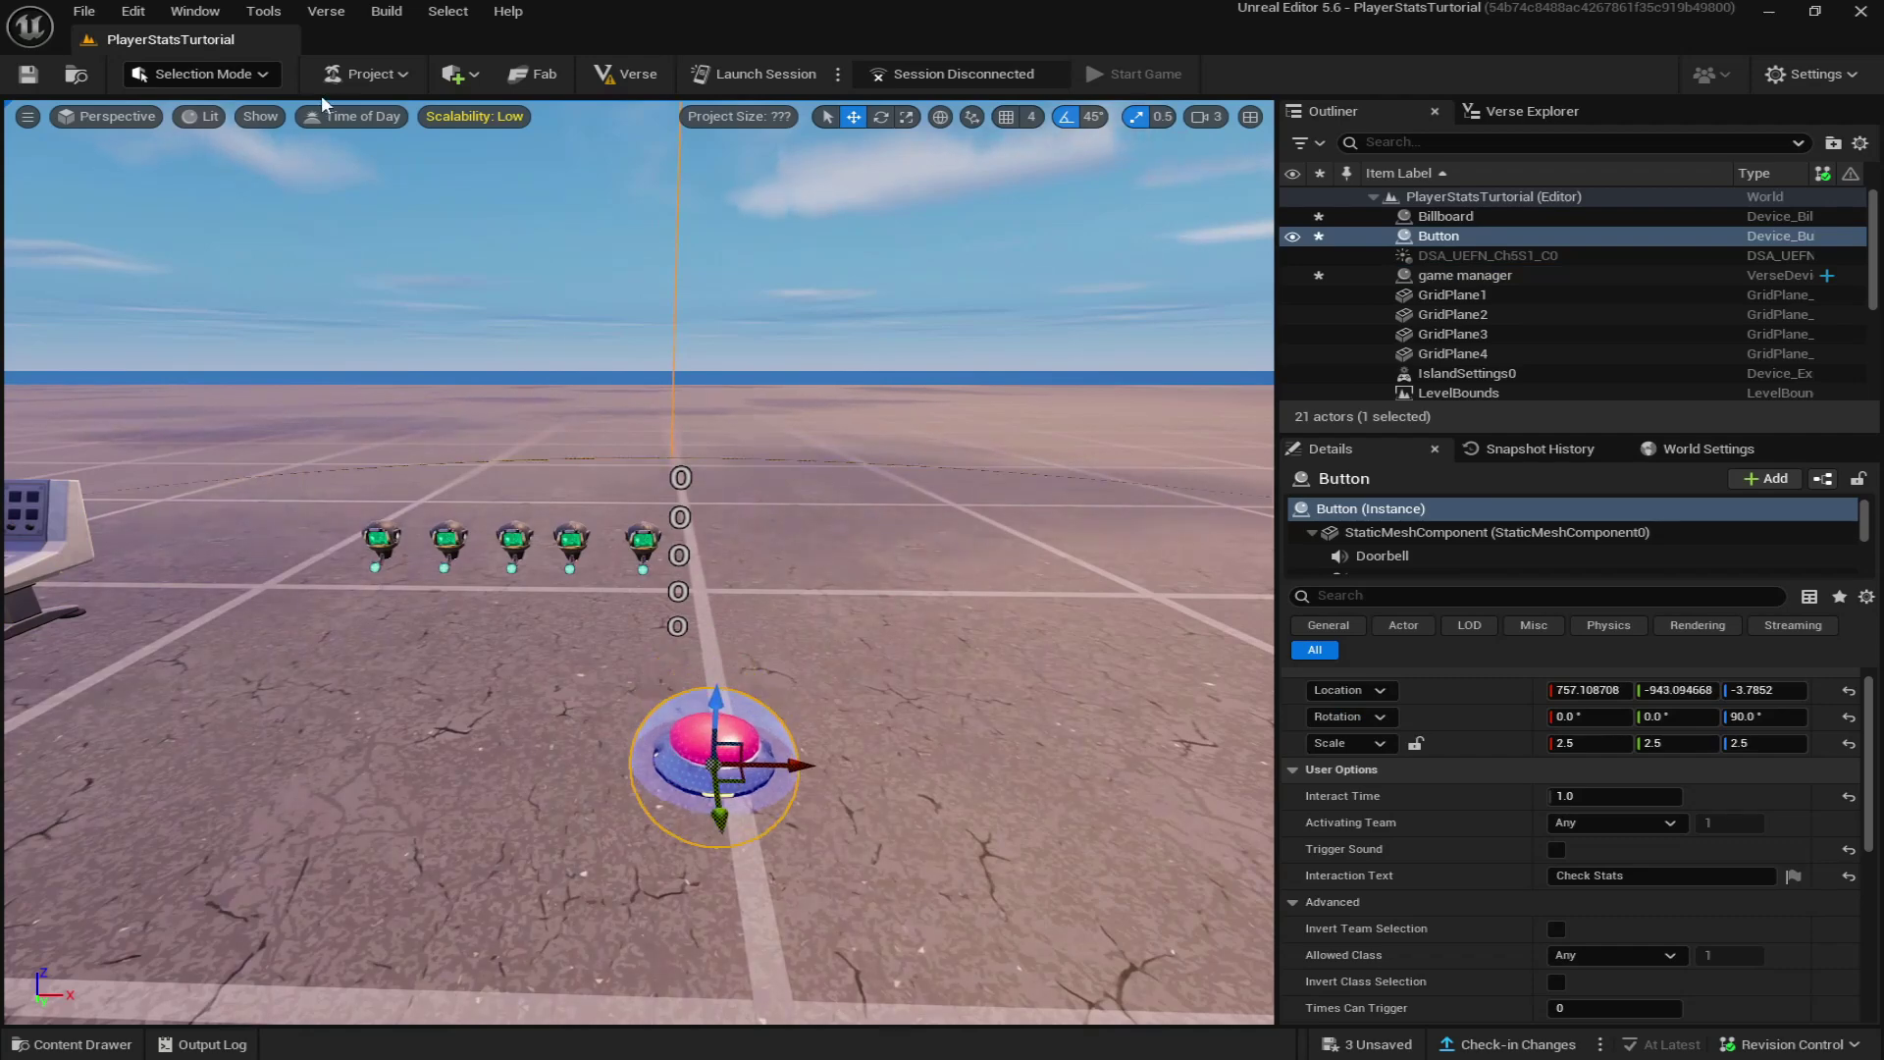
Add a cube shape to the level and move it just behind the billboard text, to about X 728, Y -1126.
{"action": "left_click", "coordinate": [449, 78]}
{"action": "mouse_move", "coordinate": [520, 152]}
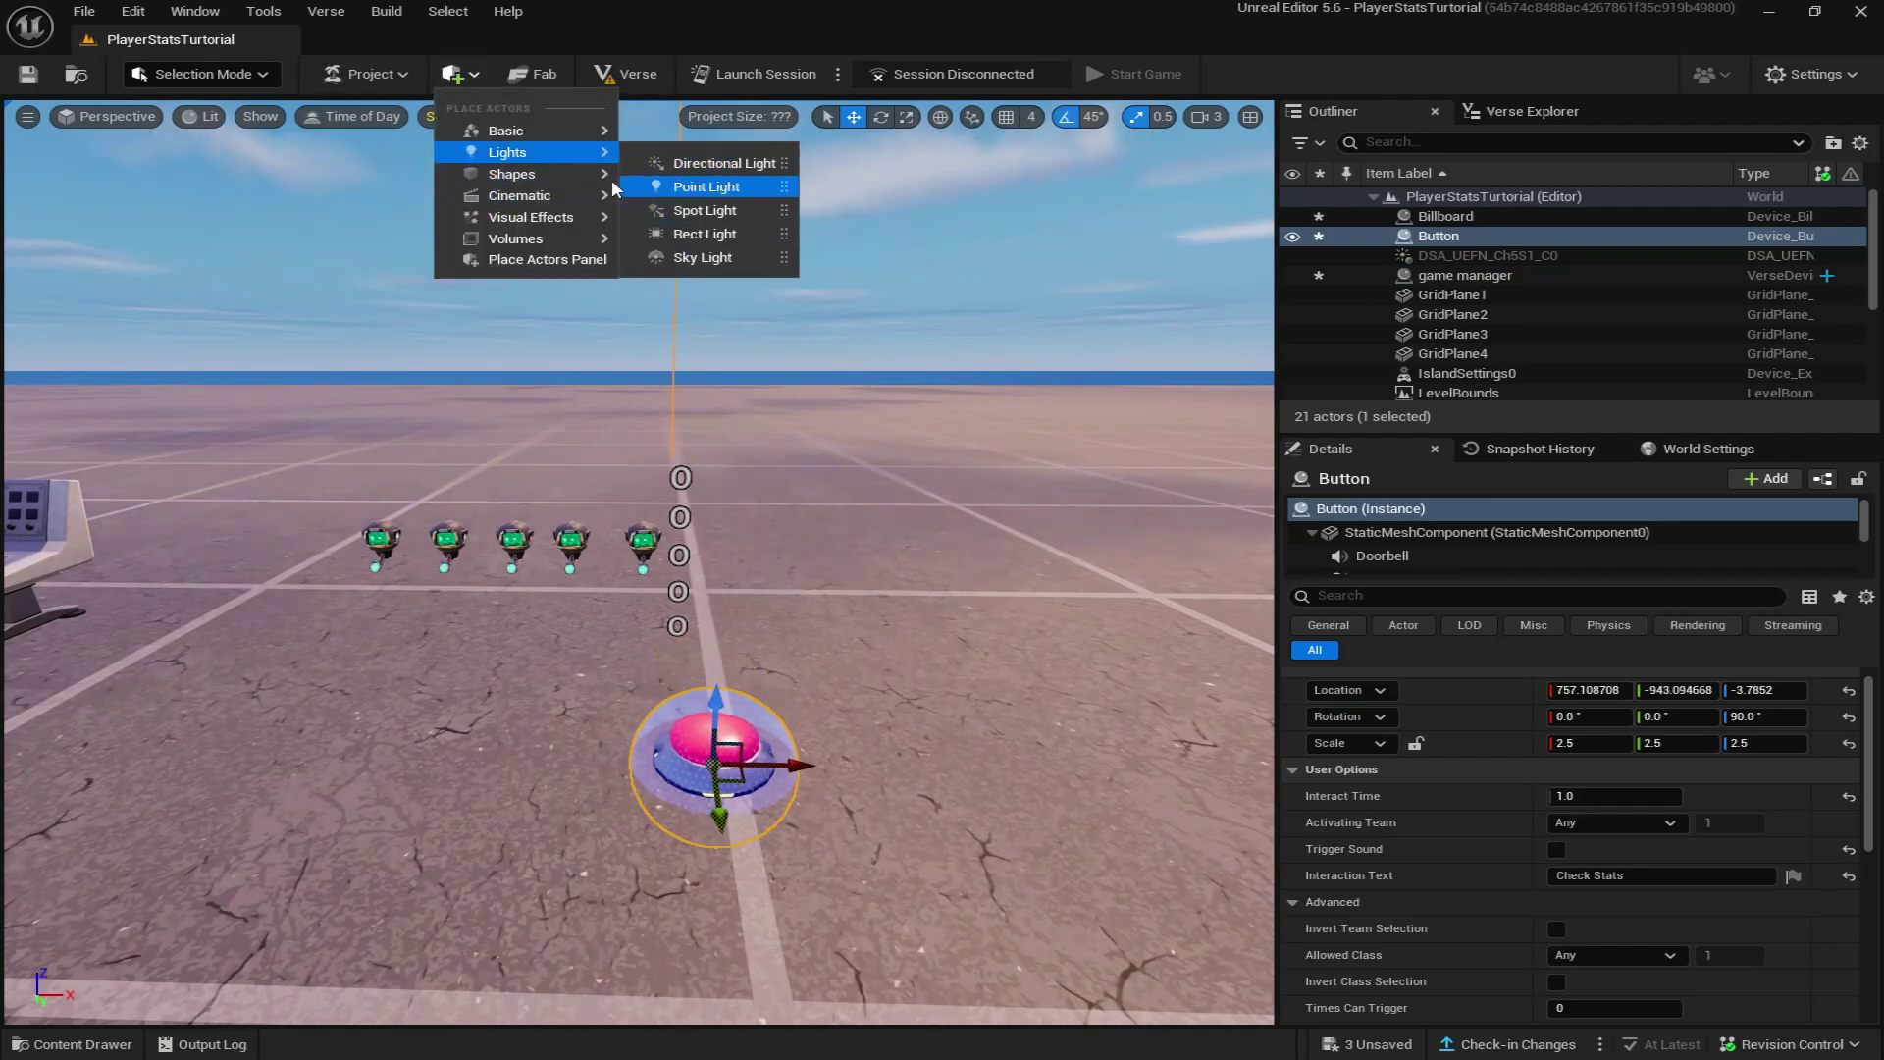
{"action": "left_click", "coordinate": [679, 179]}
{"action": "scroll", "coordinate": [613, 647], "scroll_direction": "up", "scroll_amount": 2}
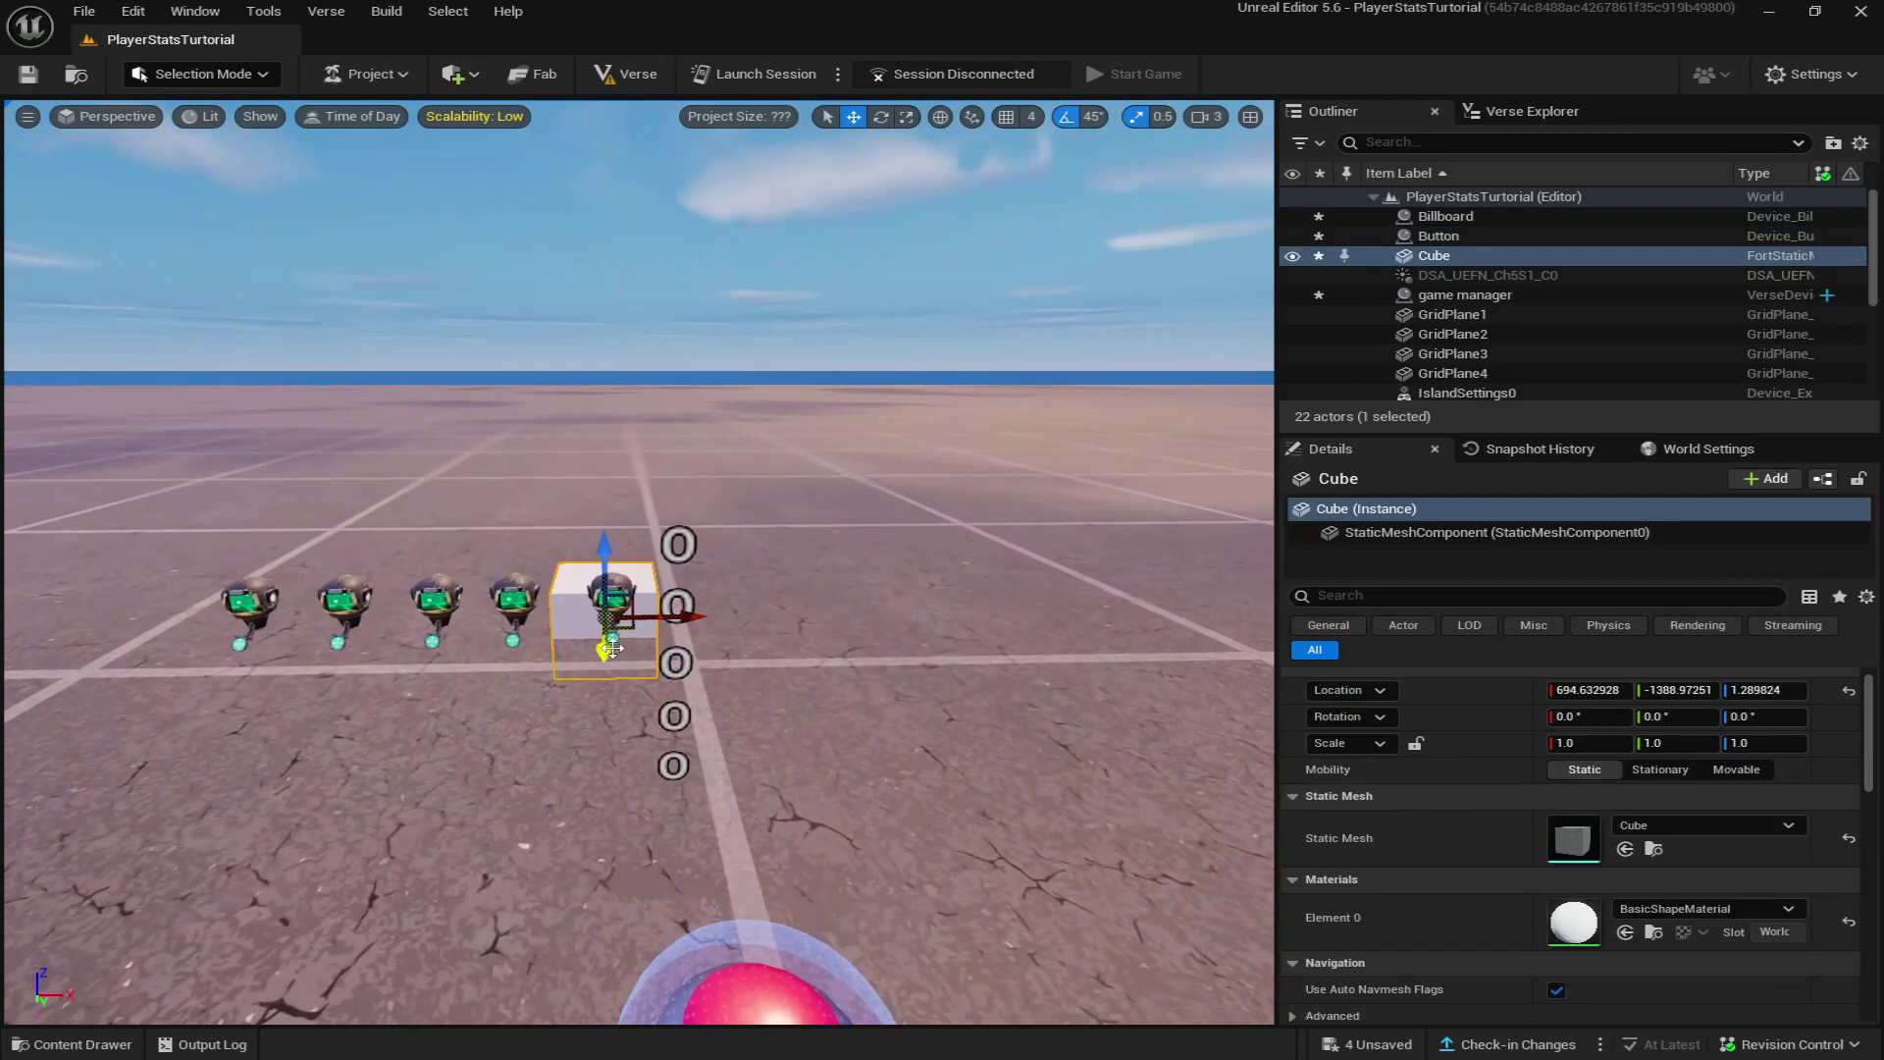
{"action": "left_click_drag", "start_coordinate": [612, 648], "coordinate": [589, 848]}
{"action": "left_click_drag", "start_coordinate": [677, 770], "coordinate": [834, 768]}
Scale the cube to 4.0 by 0.5 by 4.0 as a backing wall and raise it to about Z 29.
{"action": "left_click", "coordinate": [905, 118]}
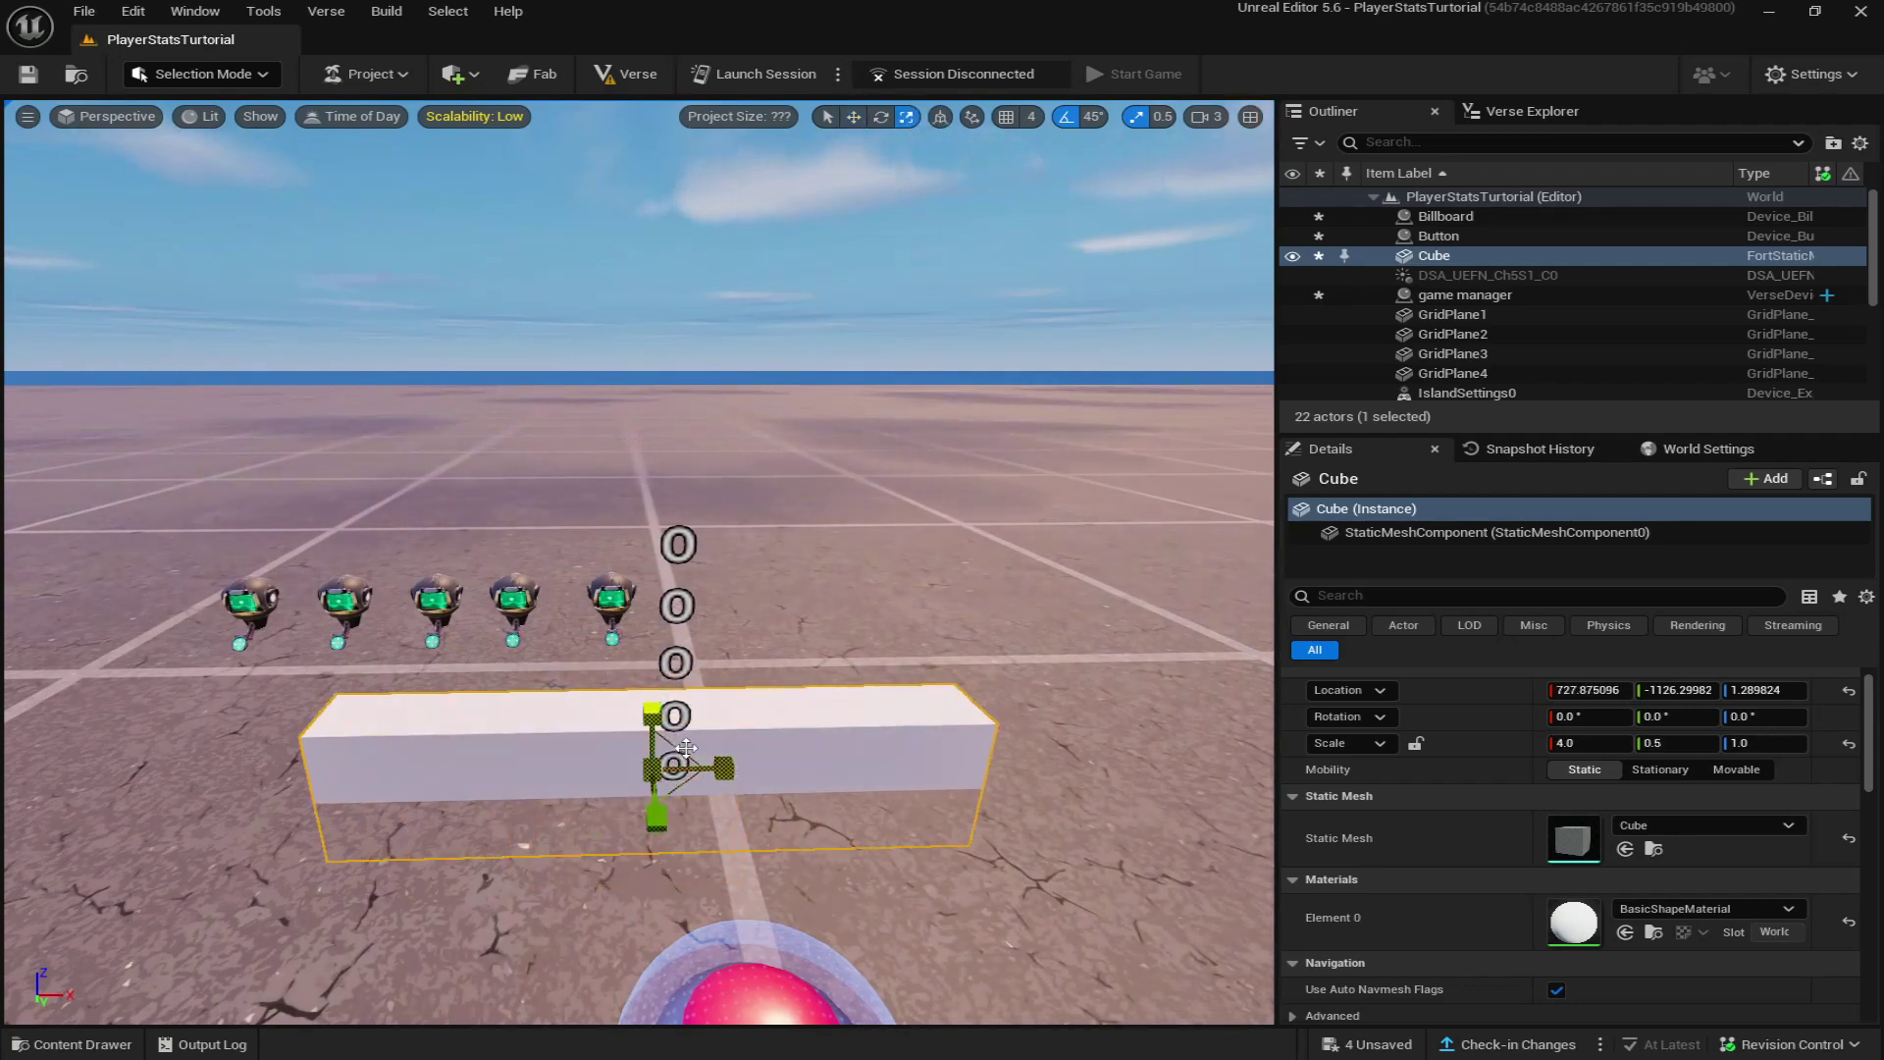
{"action": "left_click_drag", "start_coordinate": [651, 715], "coordinate": [664, 558]}
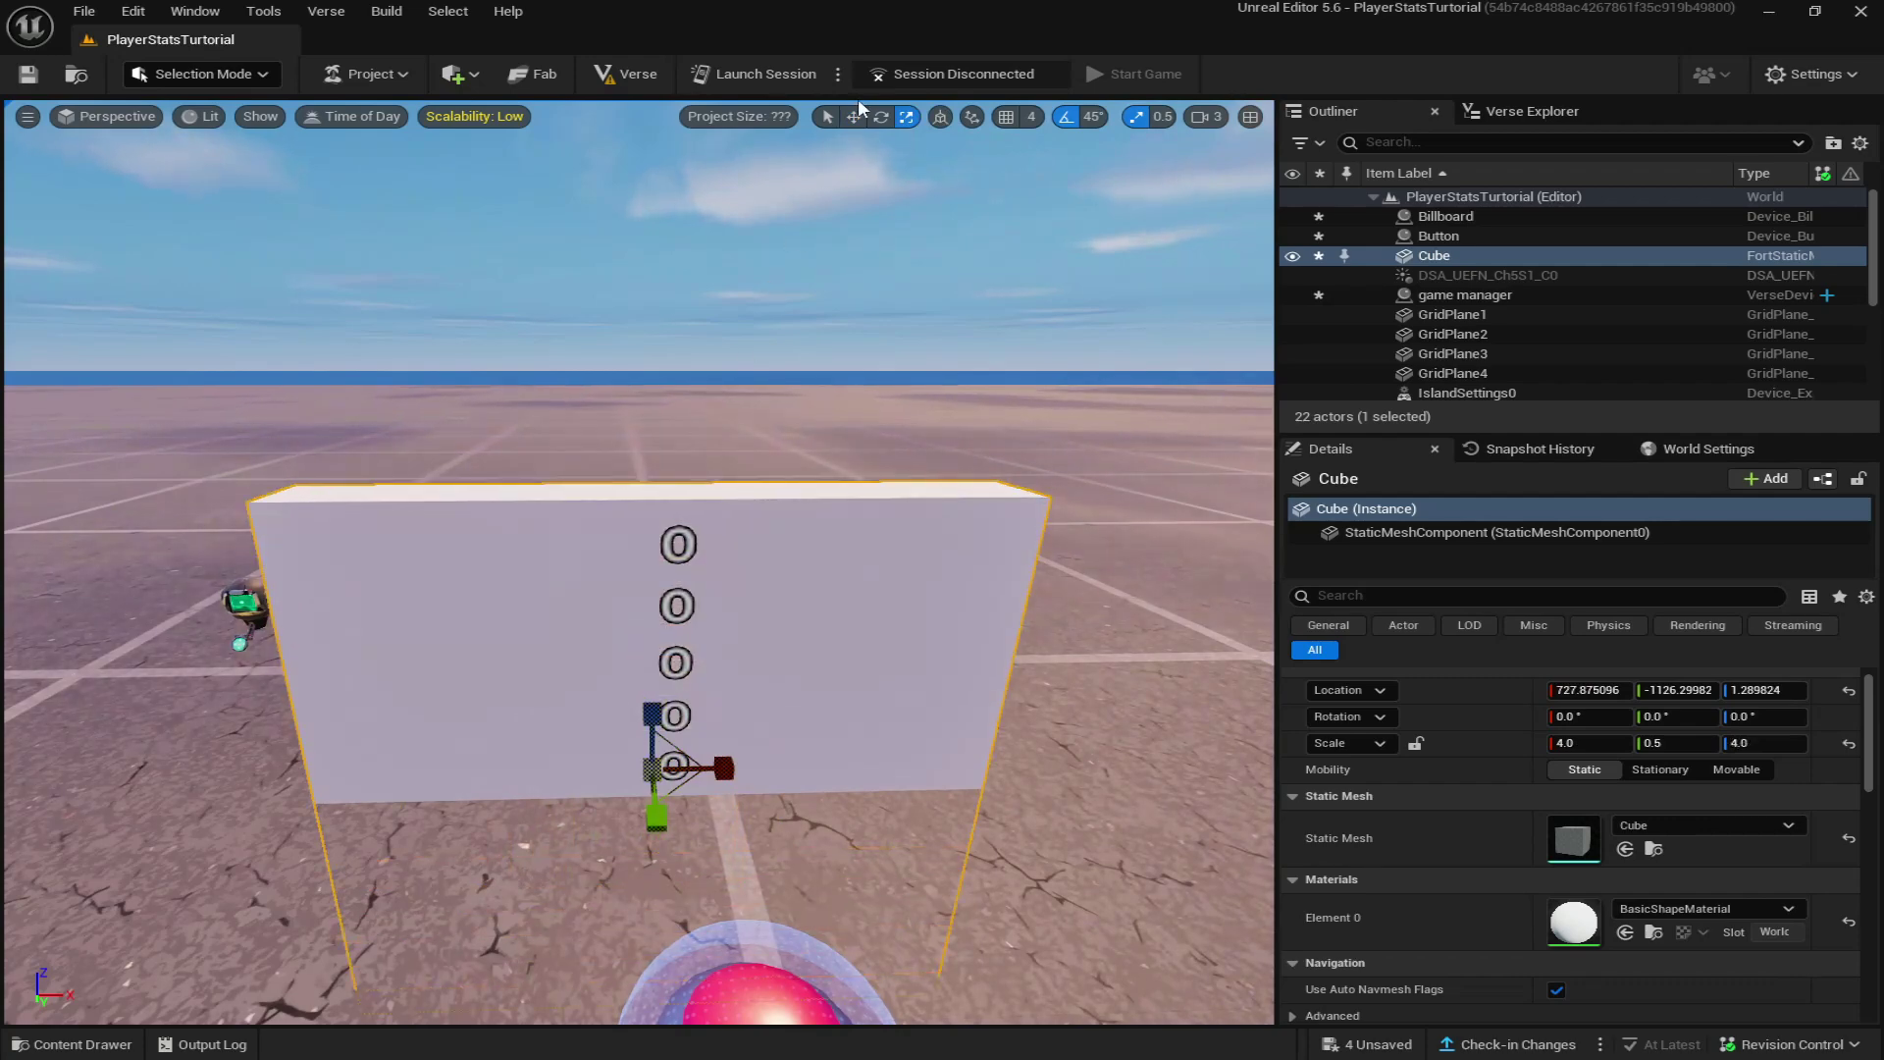
{"action": "right_click_drag", "start_coordinate": [800, 344], "coordinate": [800, 245]}
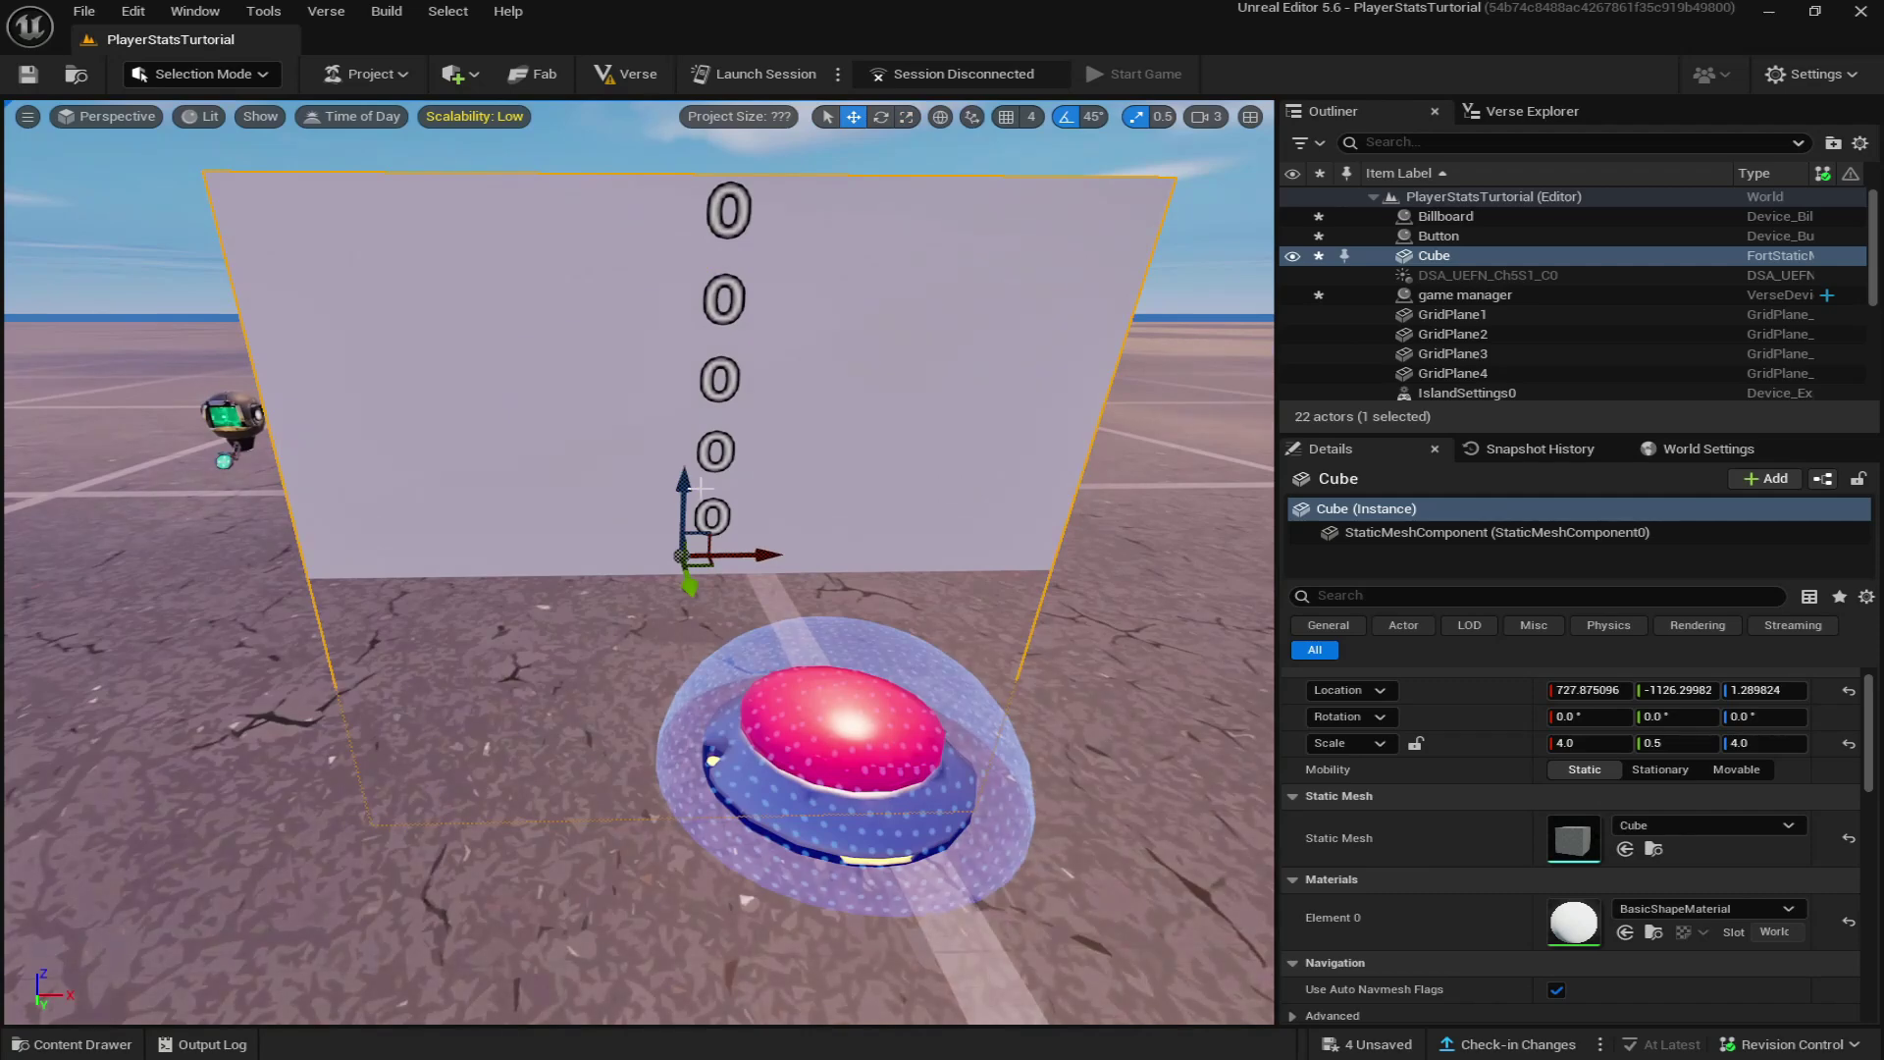
{"action": "left_click_drag", "start_coordinate": [685, 486], "coordinate": [688, 415]}
{"action": "scroll", "coordinate": [742, 314], "scroll_direction": "down", "scroll_amount": 5}
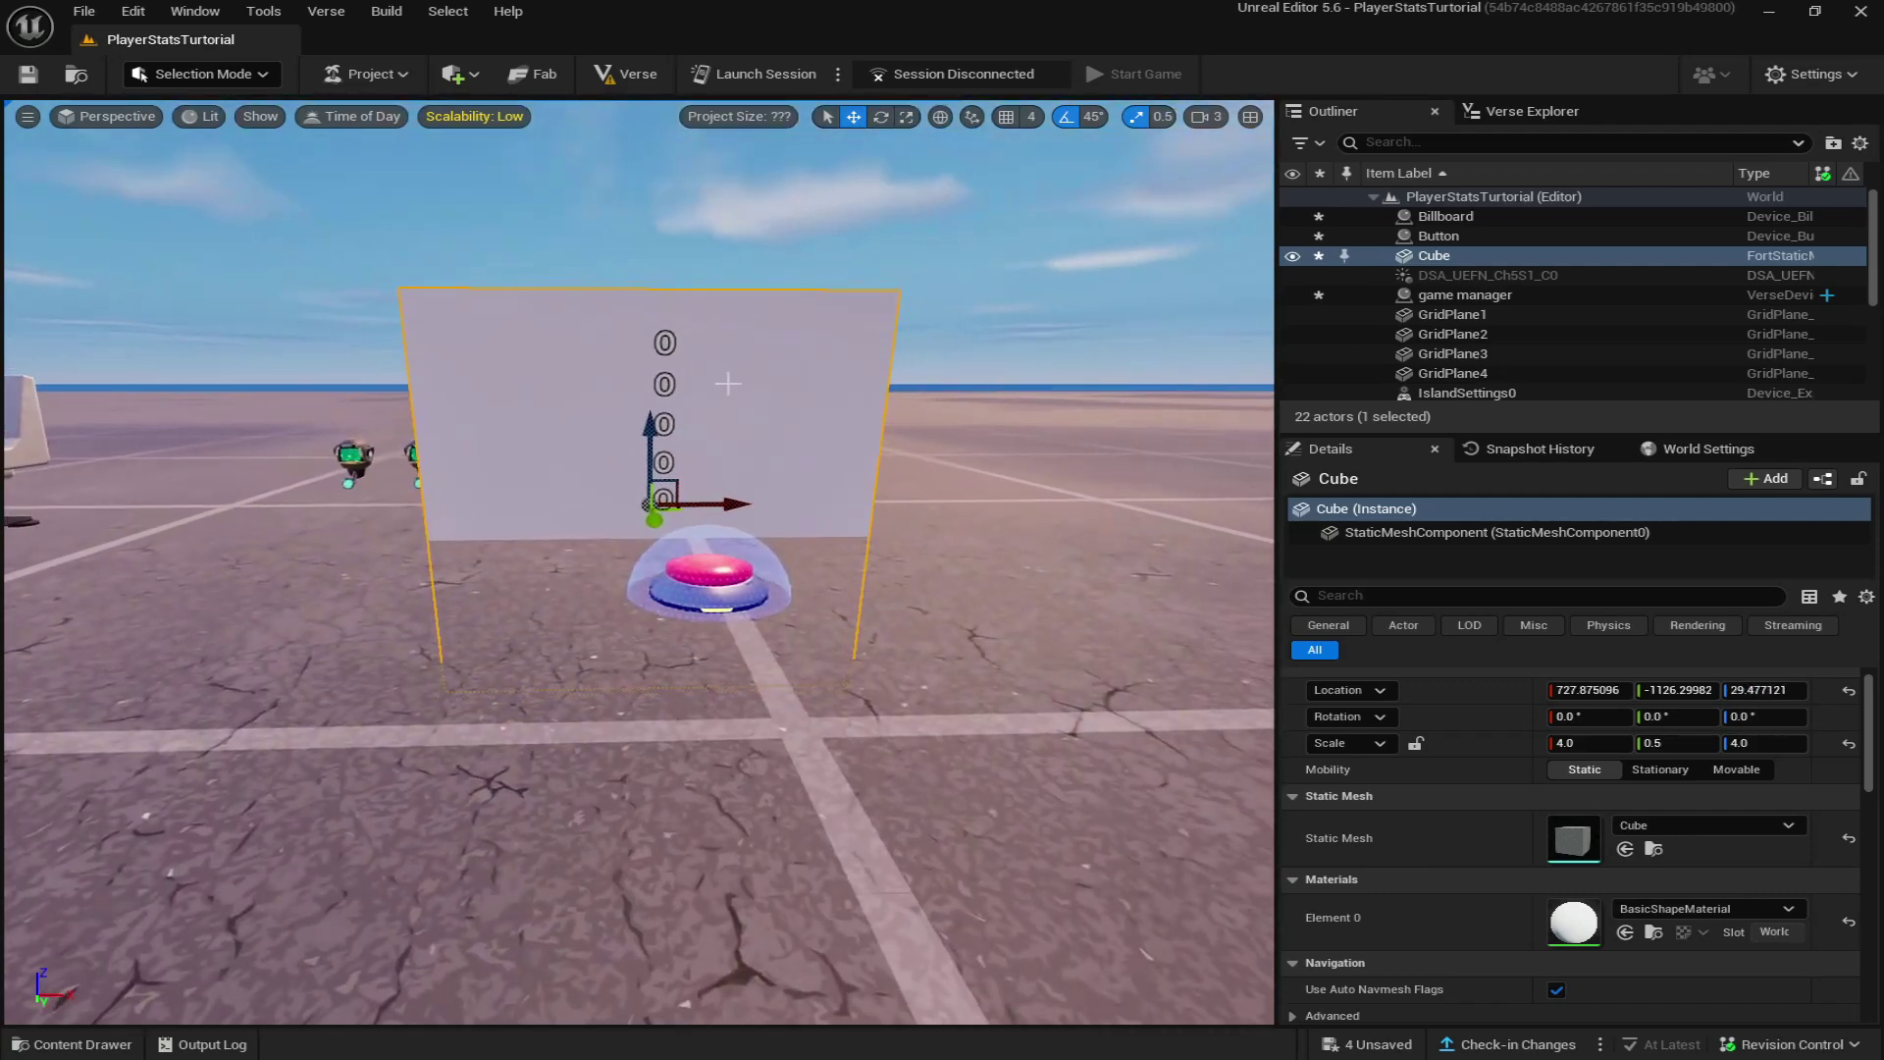
Shift the billboard along the backing wall to about X 788 and raise it to about Z 2.4.
{"action": "left_click", "coordinate": [757, 483]}
{"action": "left_click_drag", "start_coordinate": [777, 569], "coordinate": [851, 572]}
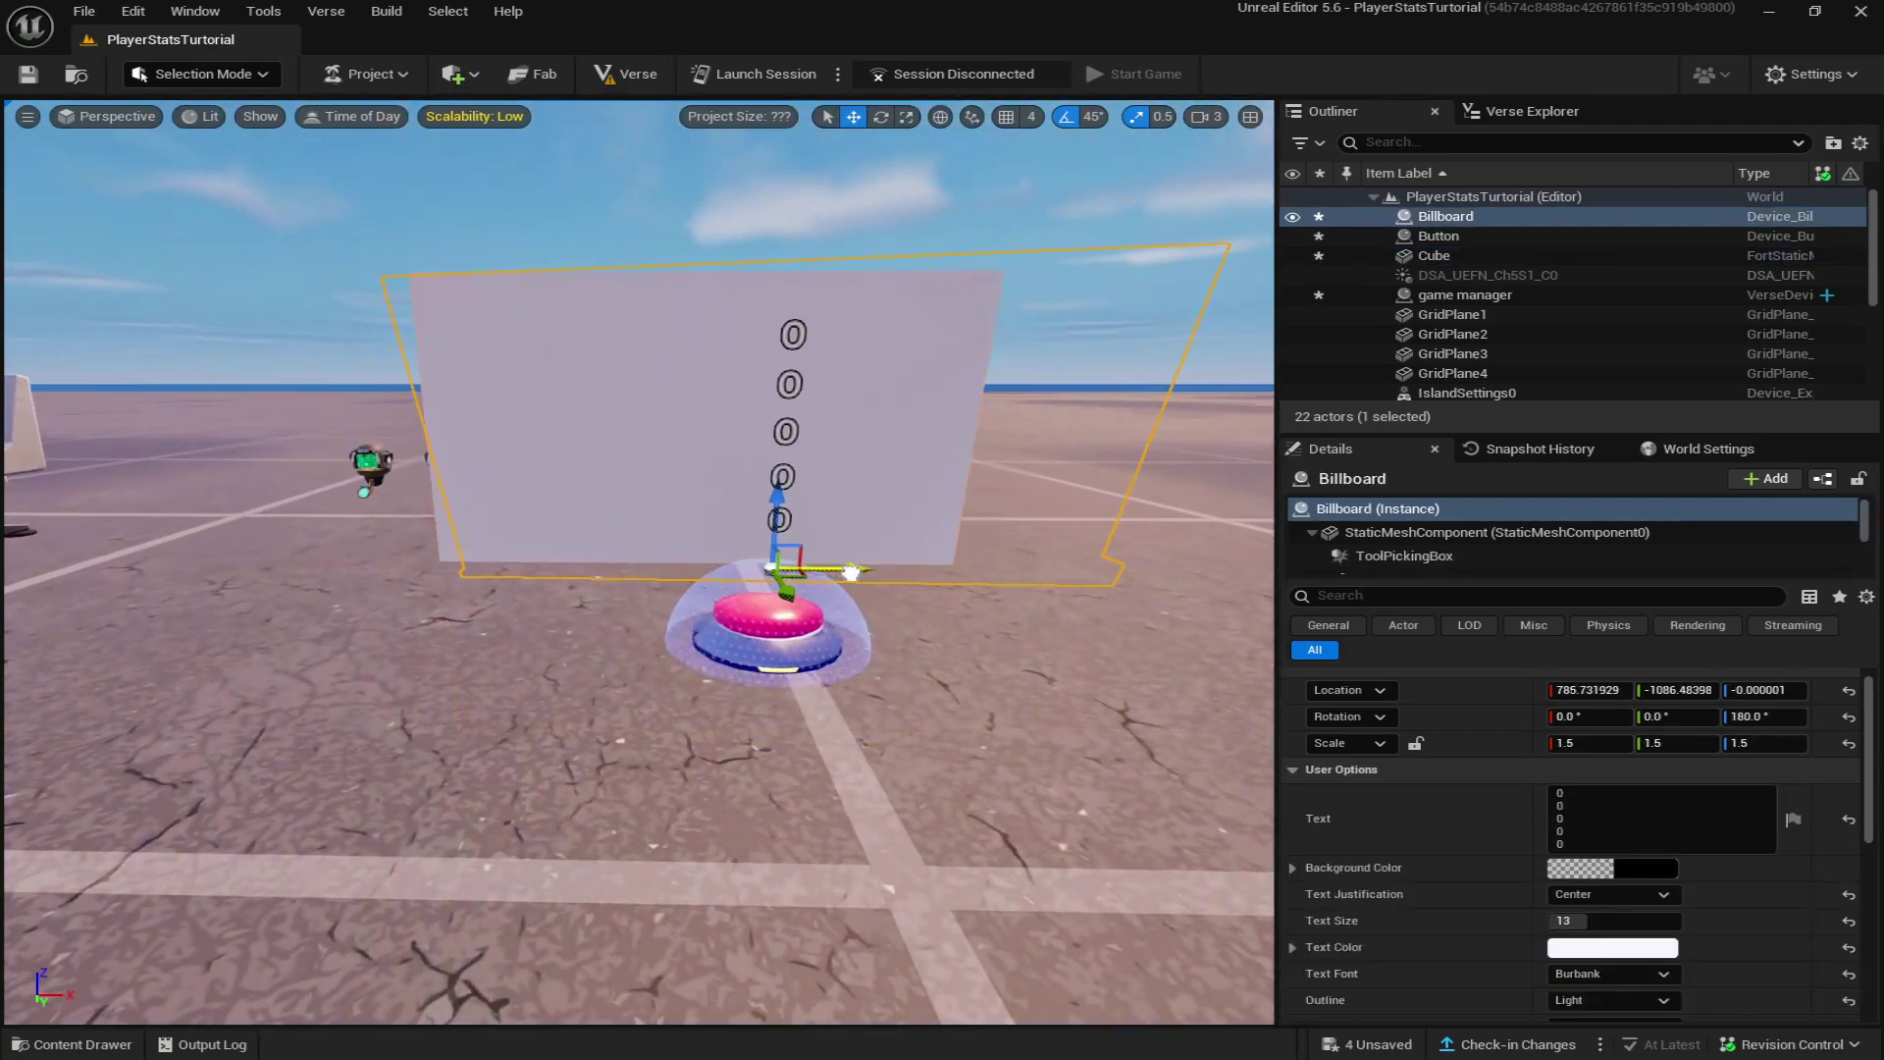
{"action": "left_click", "coordinate": [441, 525]}
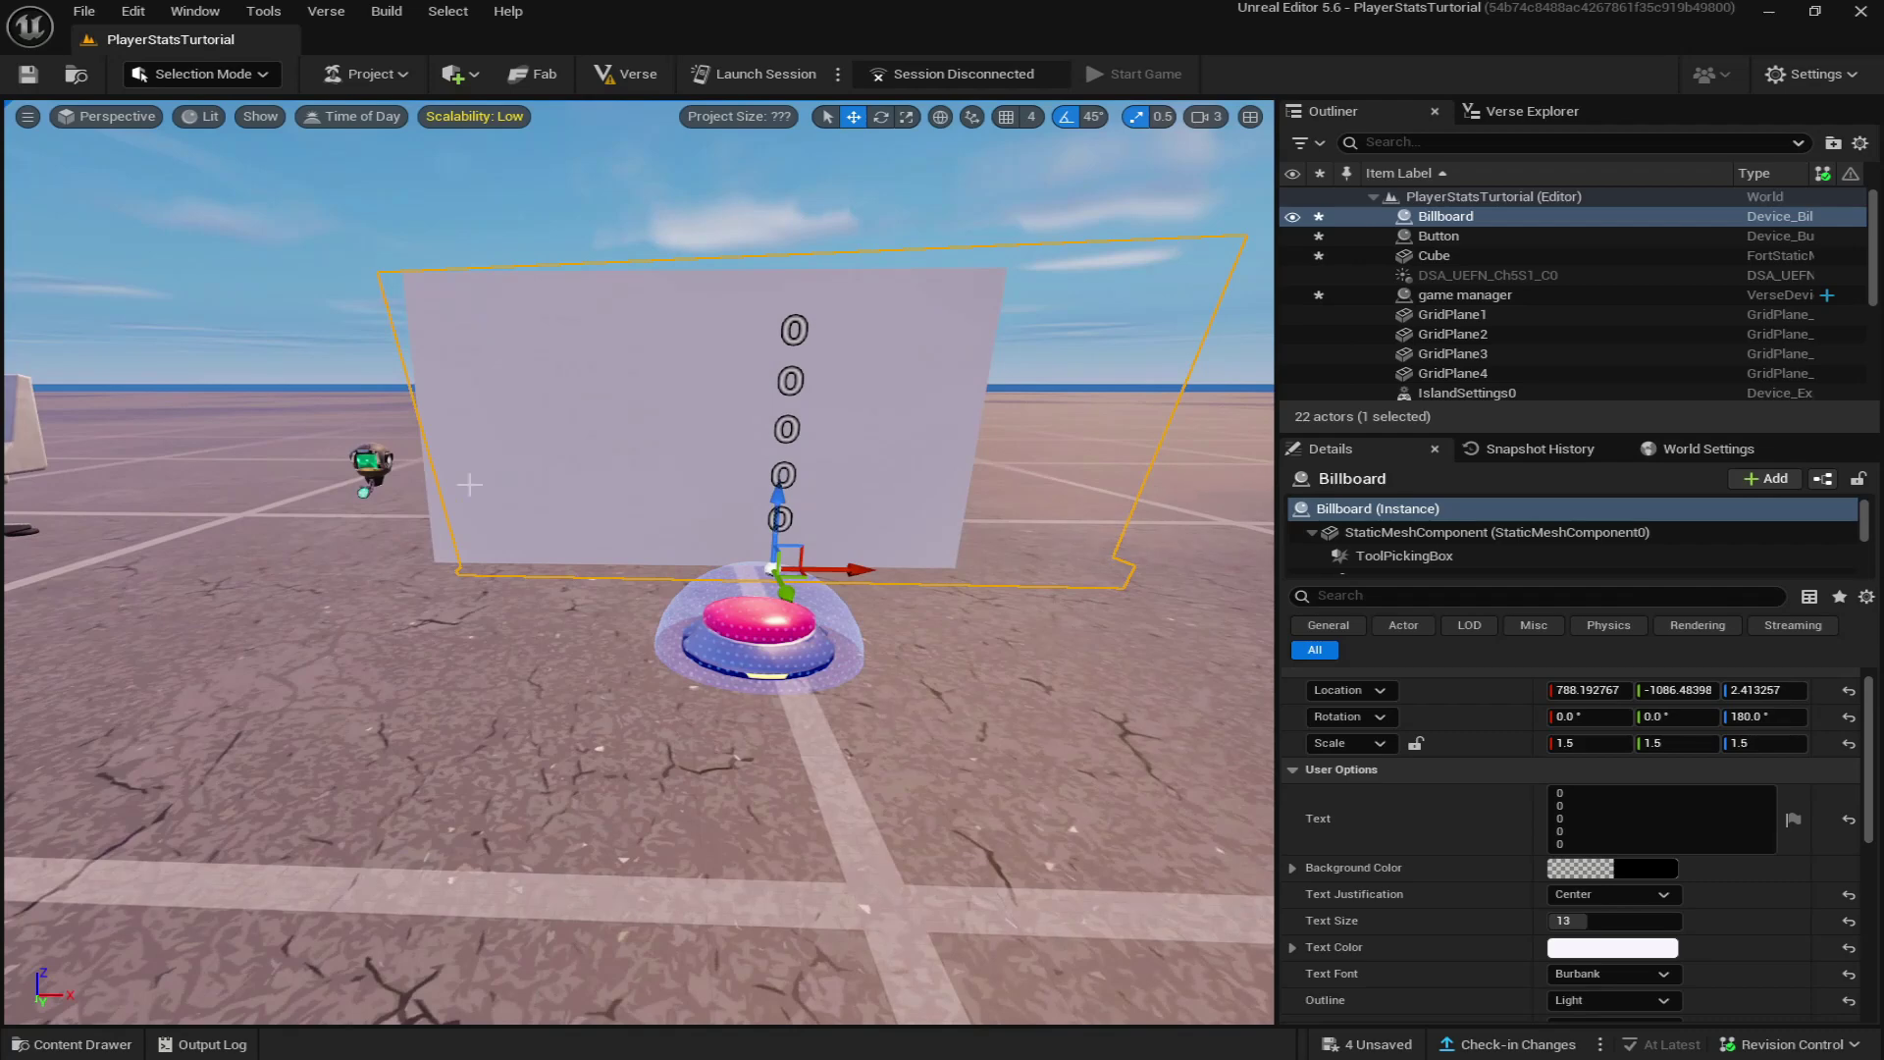
Find the Player Reference device in the Fortnite content and place it in front of the wall beside the billboard text, at about X 629, Y -1082.
{"action": "left_click", "coordinate": [81, 1044]}
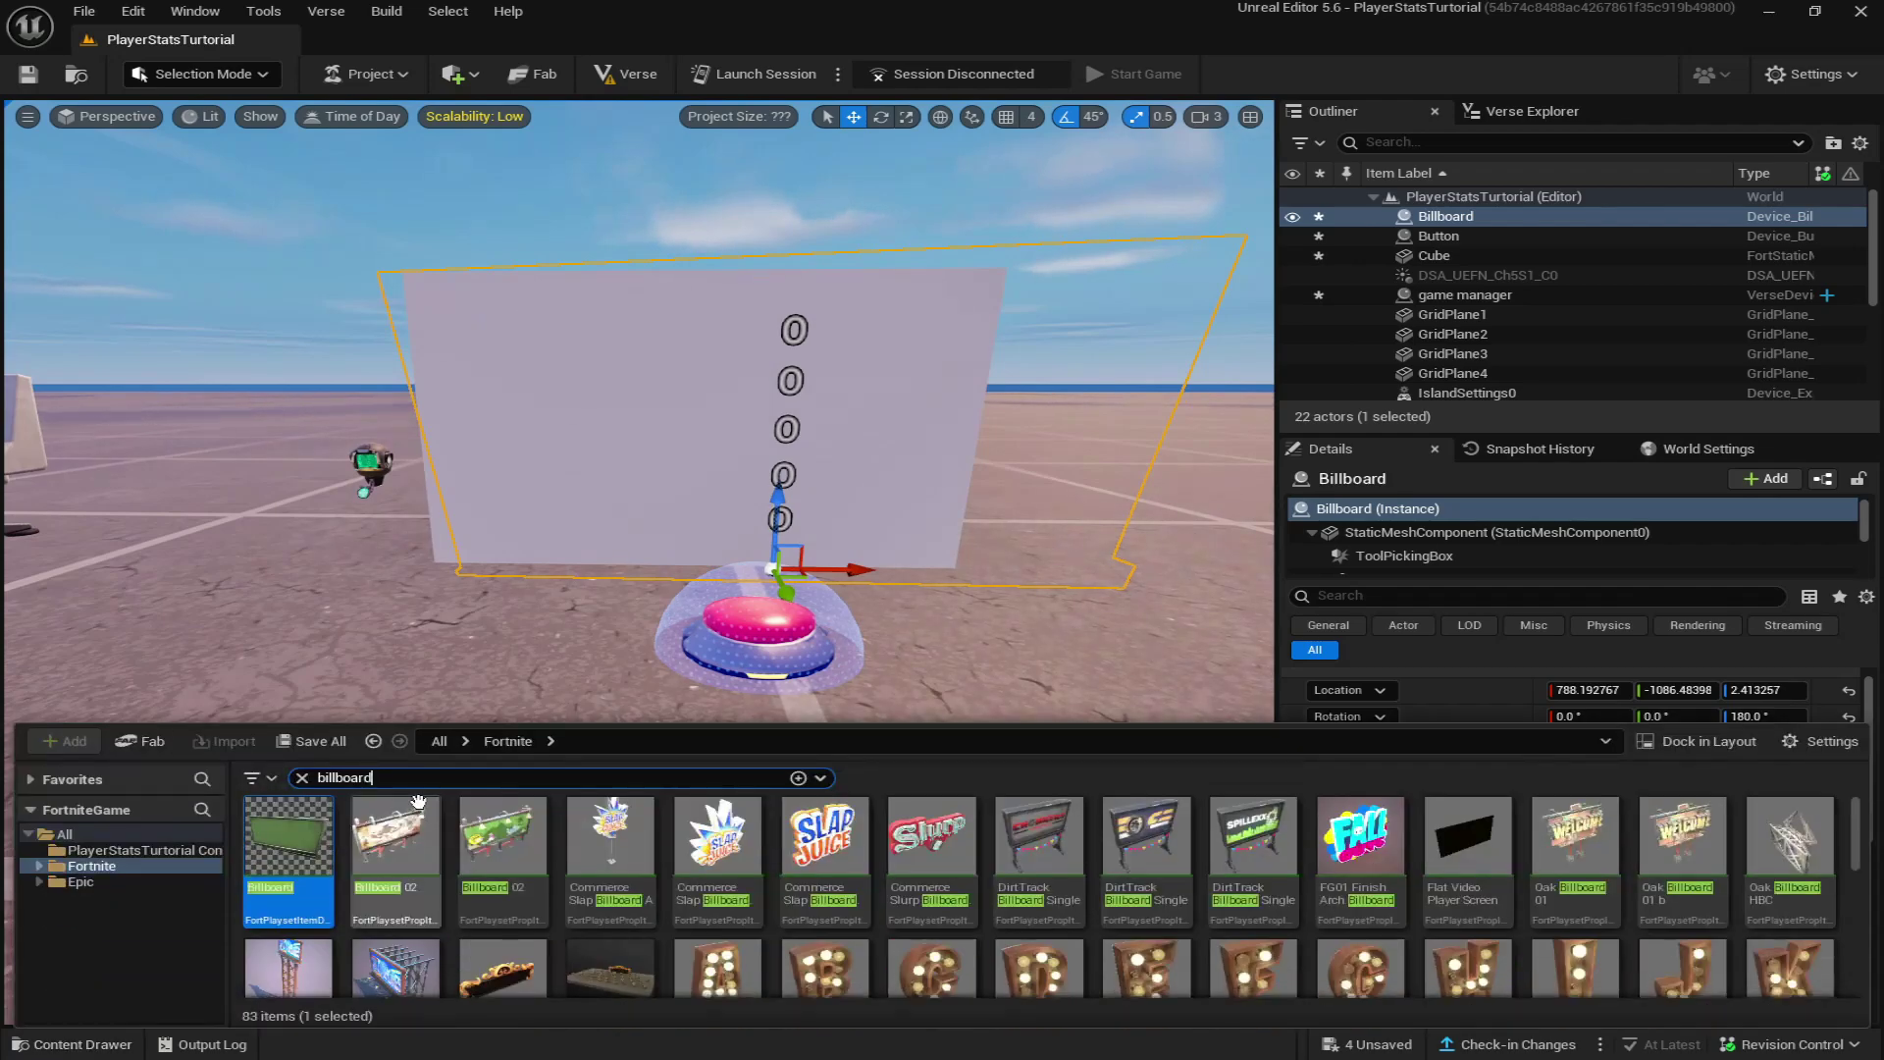
{"action": "type", "text": "player"}
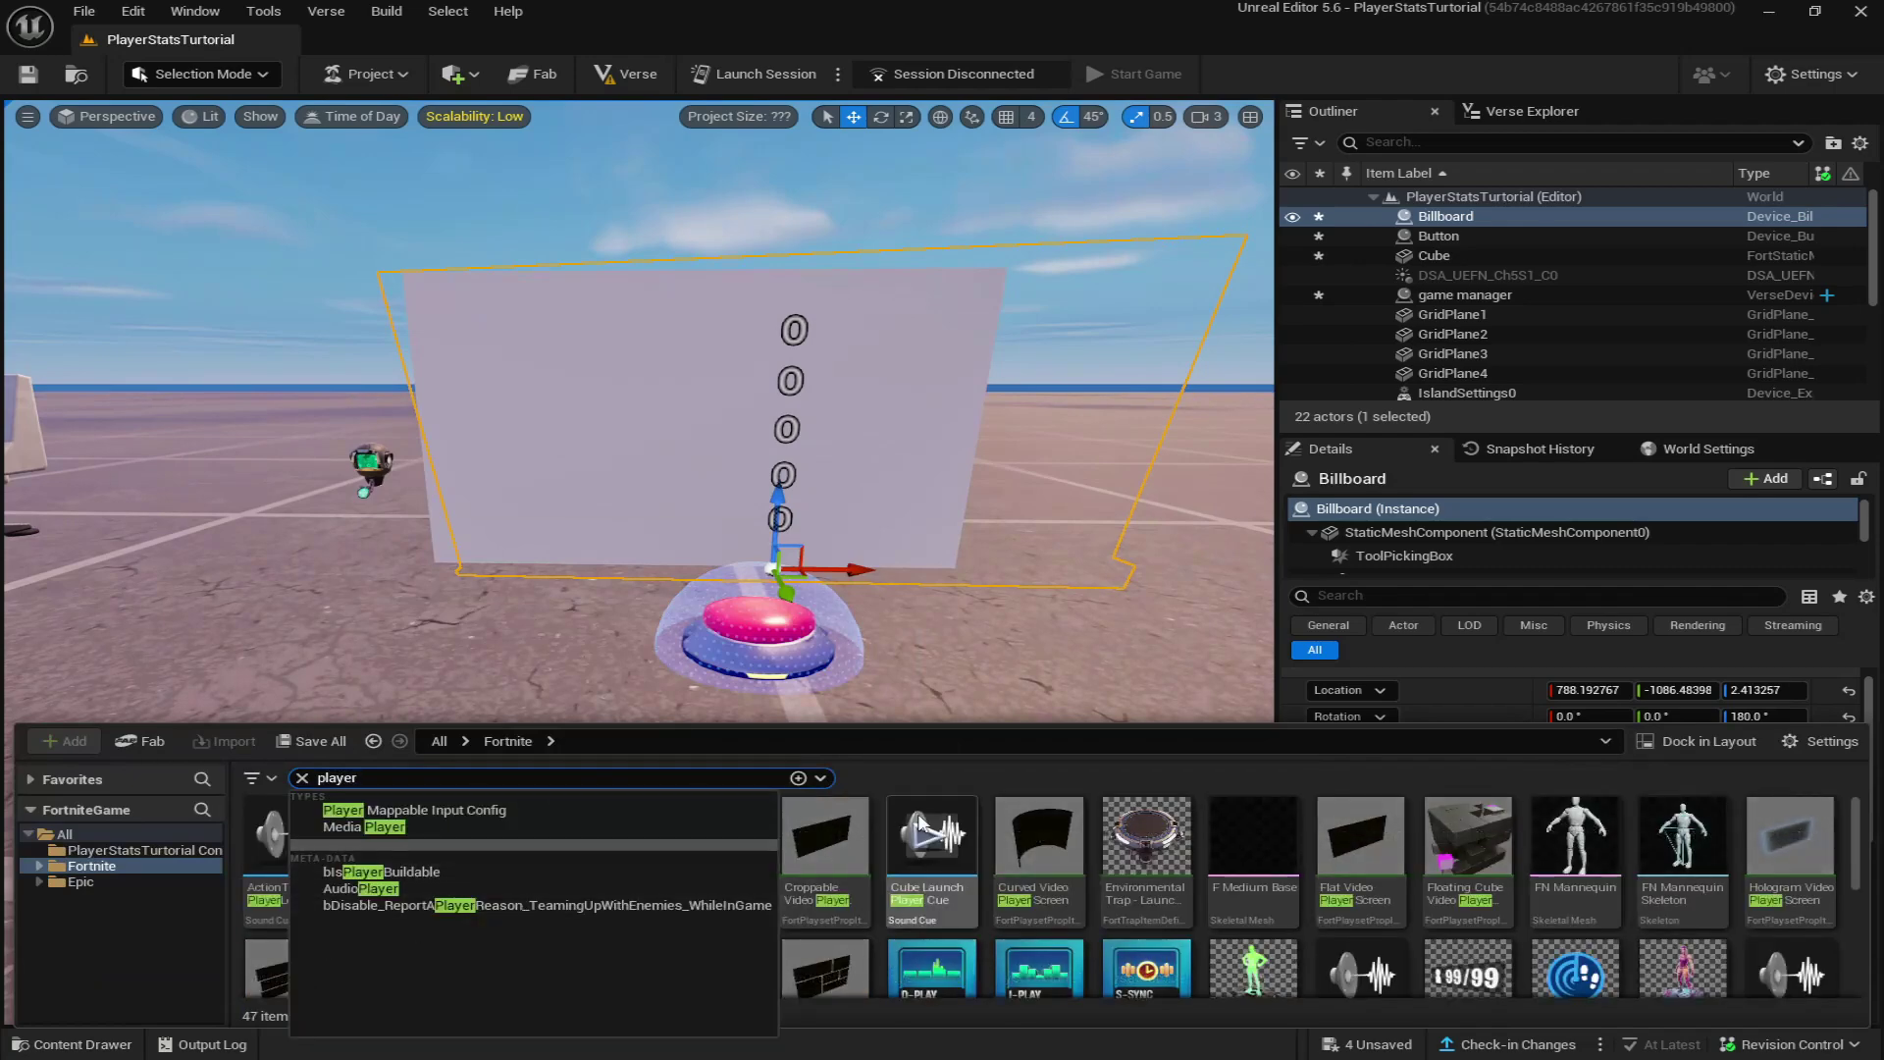
{"action": "scroll", "coordinate": [968, 832], "scroll_direction": "down", "scroll_amount": 1}
{"action": "left_click_drag", "start_coordinate": [1683, 884], "coordinate": [564, 639]}
{"action": "right_click_drag", "start_coordinate": [591, 677], "coordinate": [462, 703]}
{"action": "left_click_drag", "start_coordinate": [459, 704], "coordinate": [624, 681]}
{"action": "right_click_drag", "start_coordinate": [624, 681], "coordinate": [745, 681]}
{"action": "mouse_move", "coordinate": [559, 681]}
{"action": "left_mouse_down"}
{"action": "mouse_move", "coordinate": [560, 635]}
{"action": "mouse_move", "coordinate": [544, 708]}
{"action": "mouse_move", "coordinate": [540, 654]}
{"action": "left_mouse_up"}
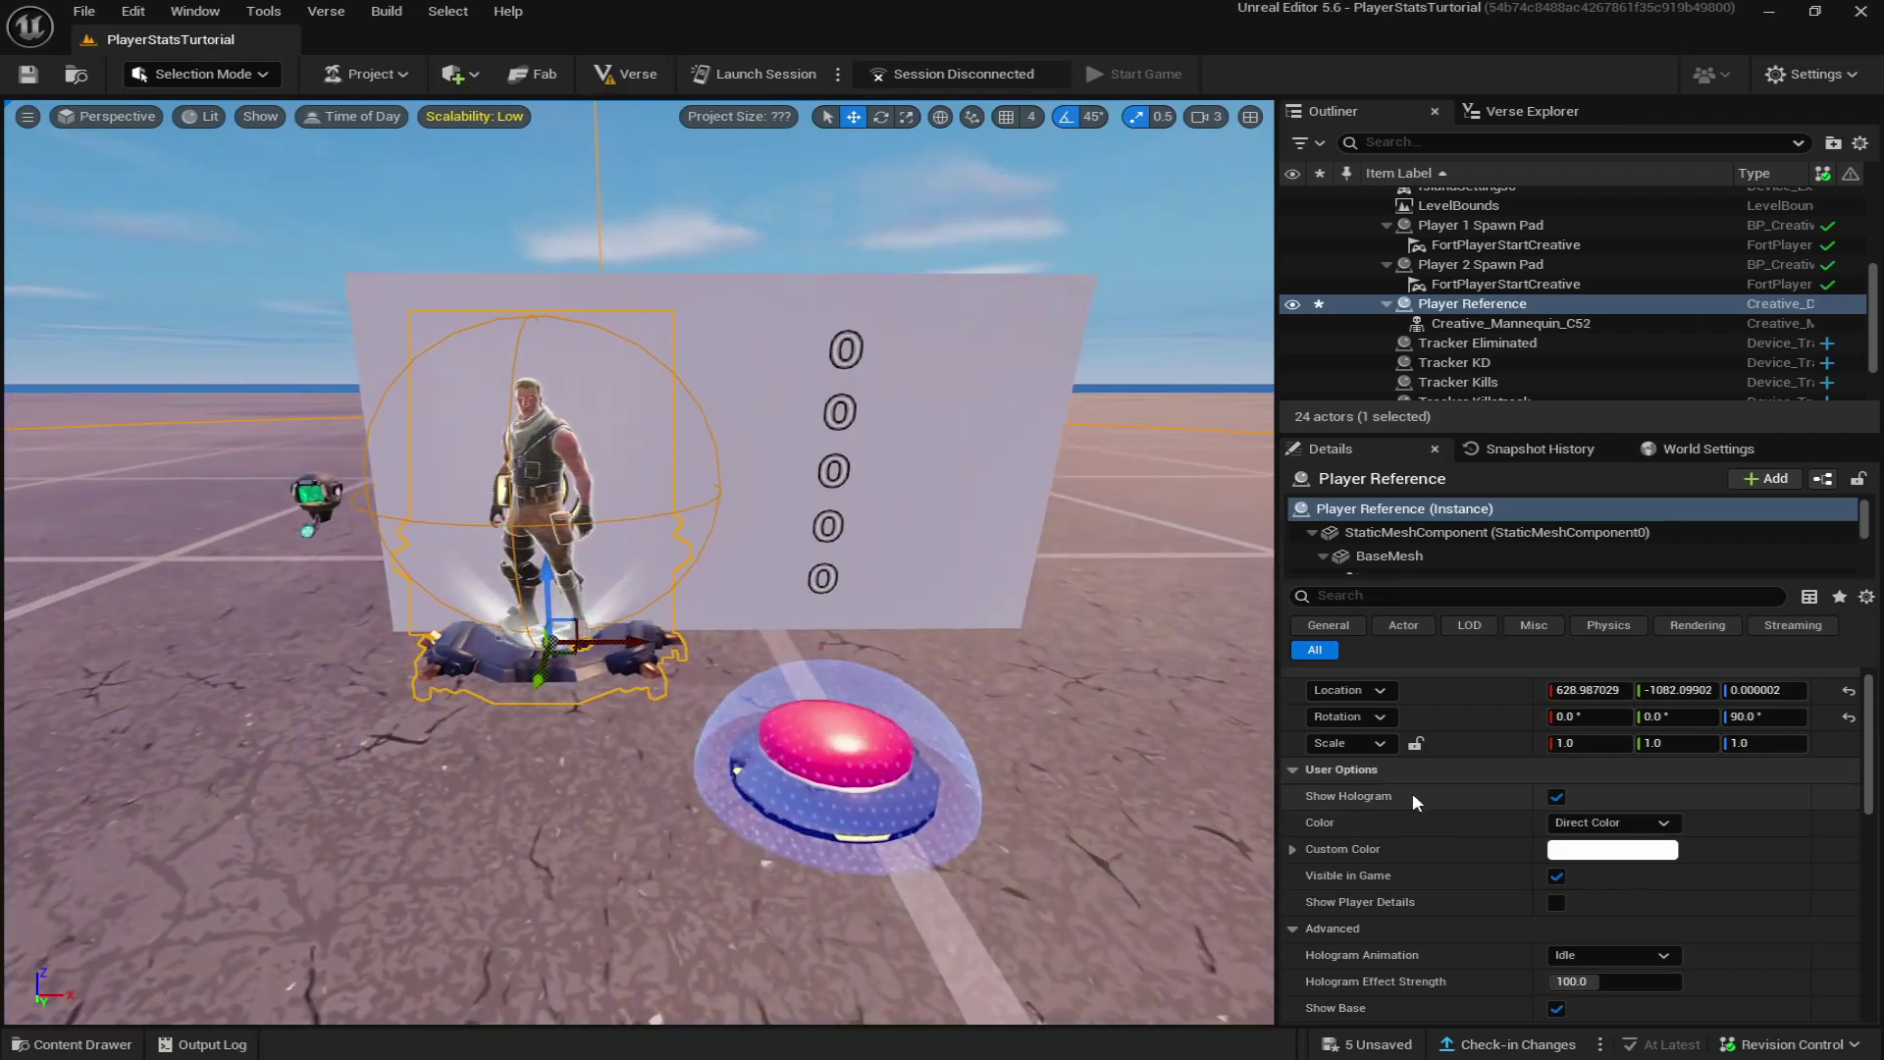
Give the Player Reference a near-white custom color, hex sRGB FFFBFAFF, and enable Show Player Details.
{"action": "scroll", "coordinate": [1411, 792], "scroll_direction": "down", "scroll_amount": 2}
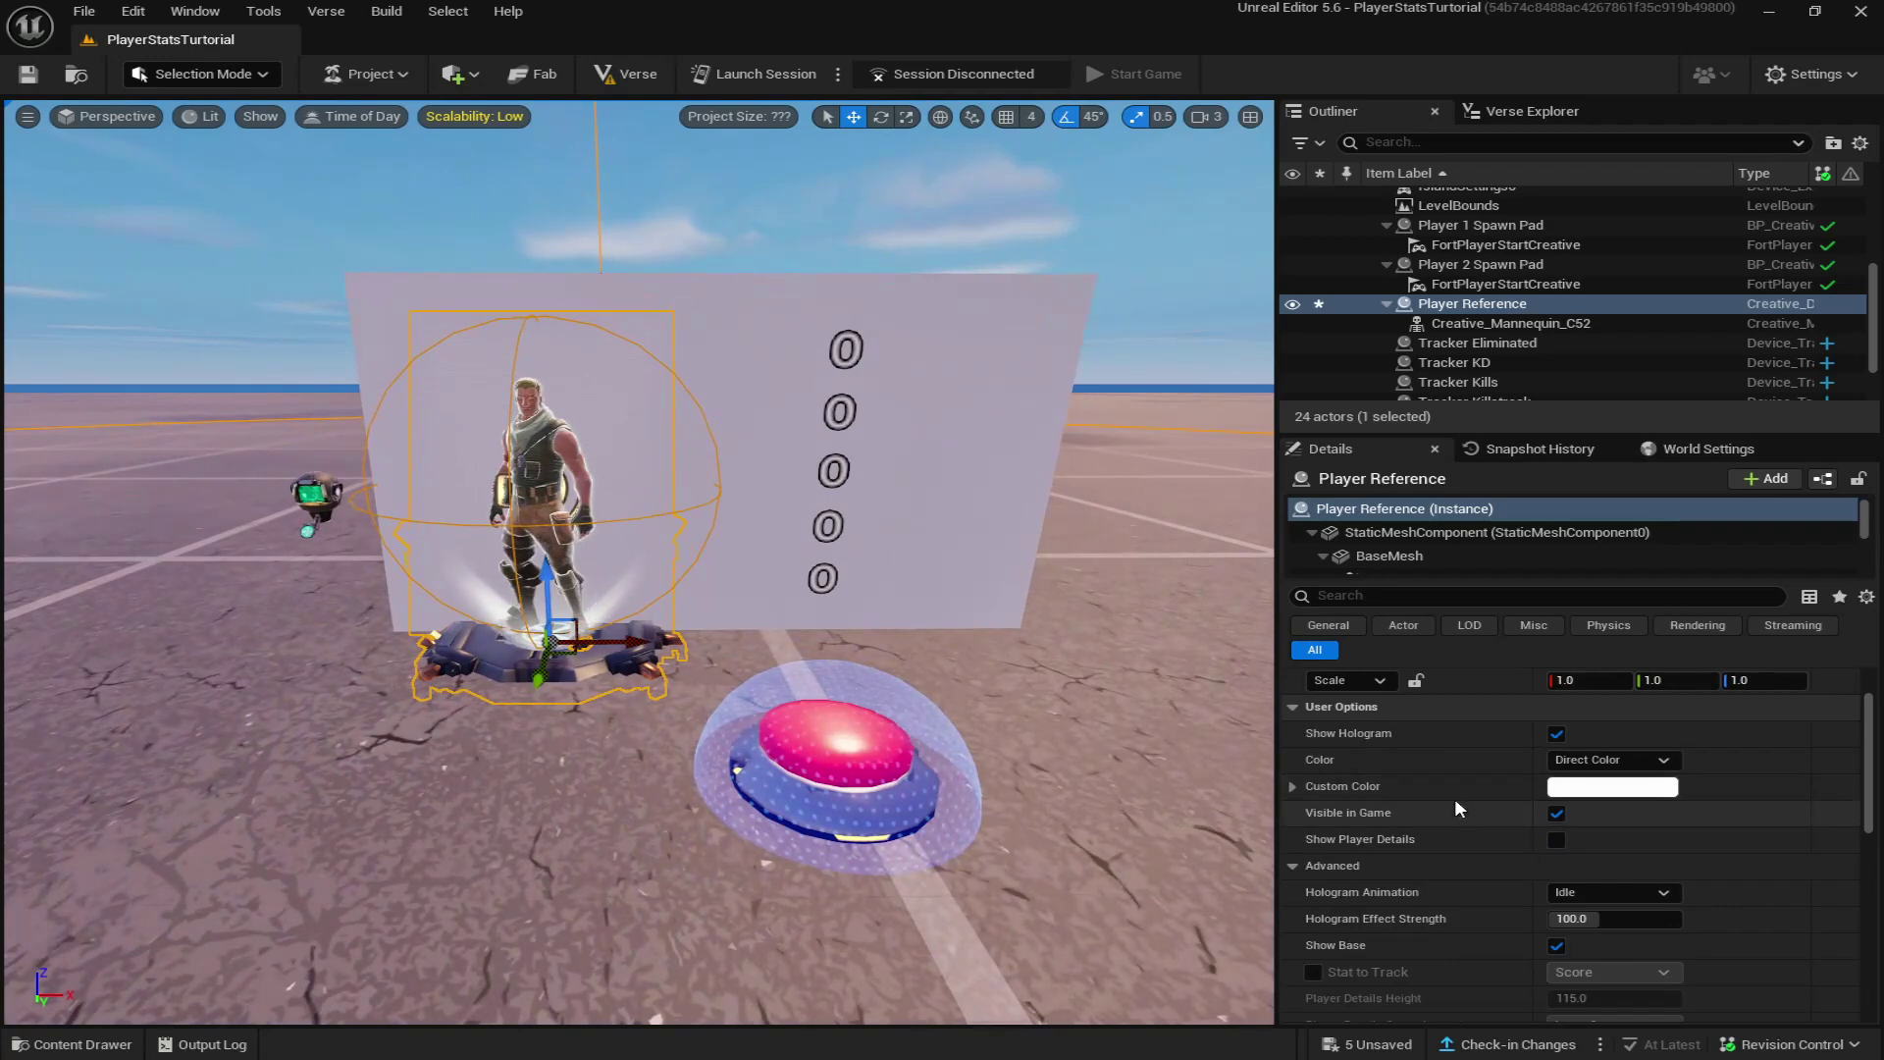
{"action": "left_click", "coordinate": [1597, 791]}
{"action": "left_click", "coordinate": [1218, 710]}
{"action": "mouse_move", "coordinate": [1160, 714]}
{"action": "left_mouse_down"}
{"action": "mouse_move", "coordinate": [1111, 703]}
{"action": "mouse_move", "coordinate": [1239, 707]}
{"action": "left_mouse_up"}
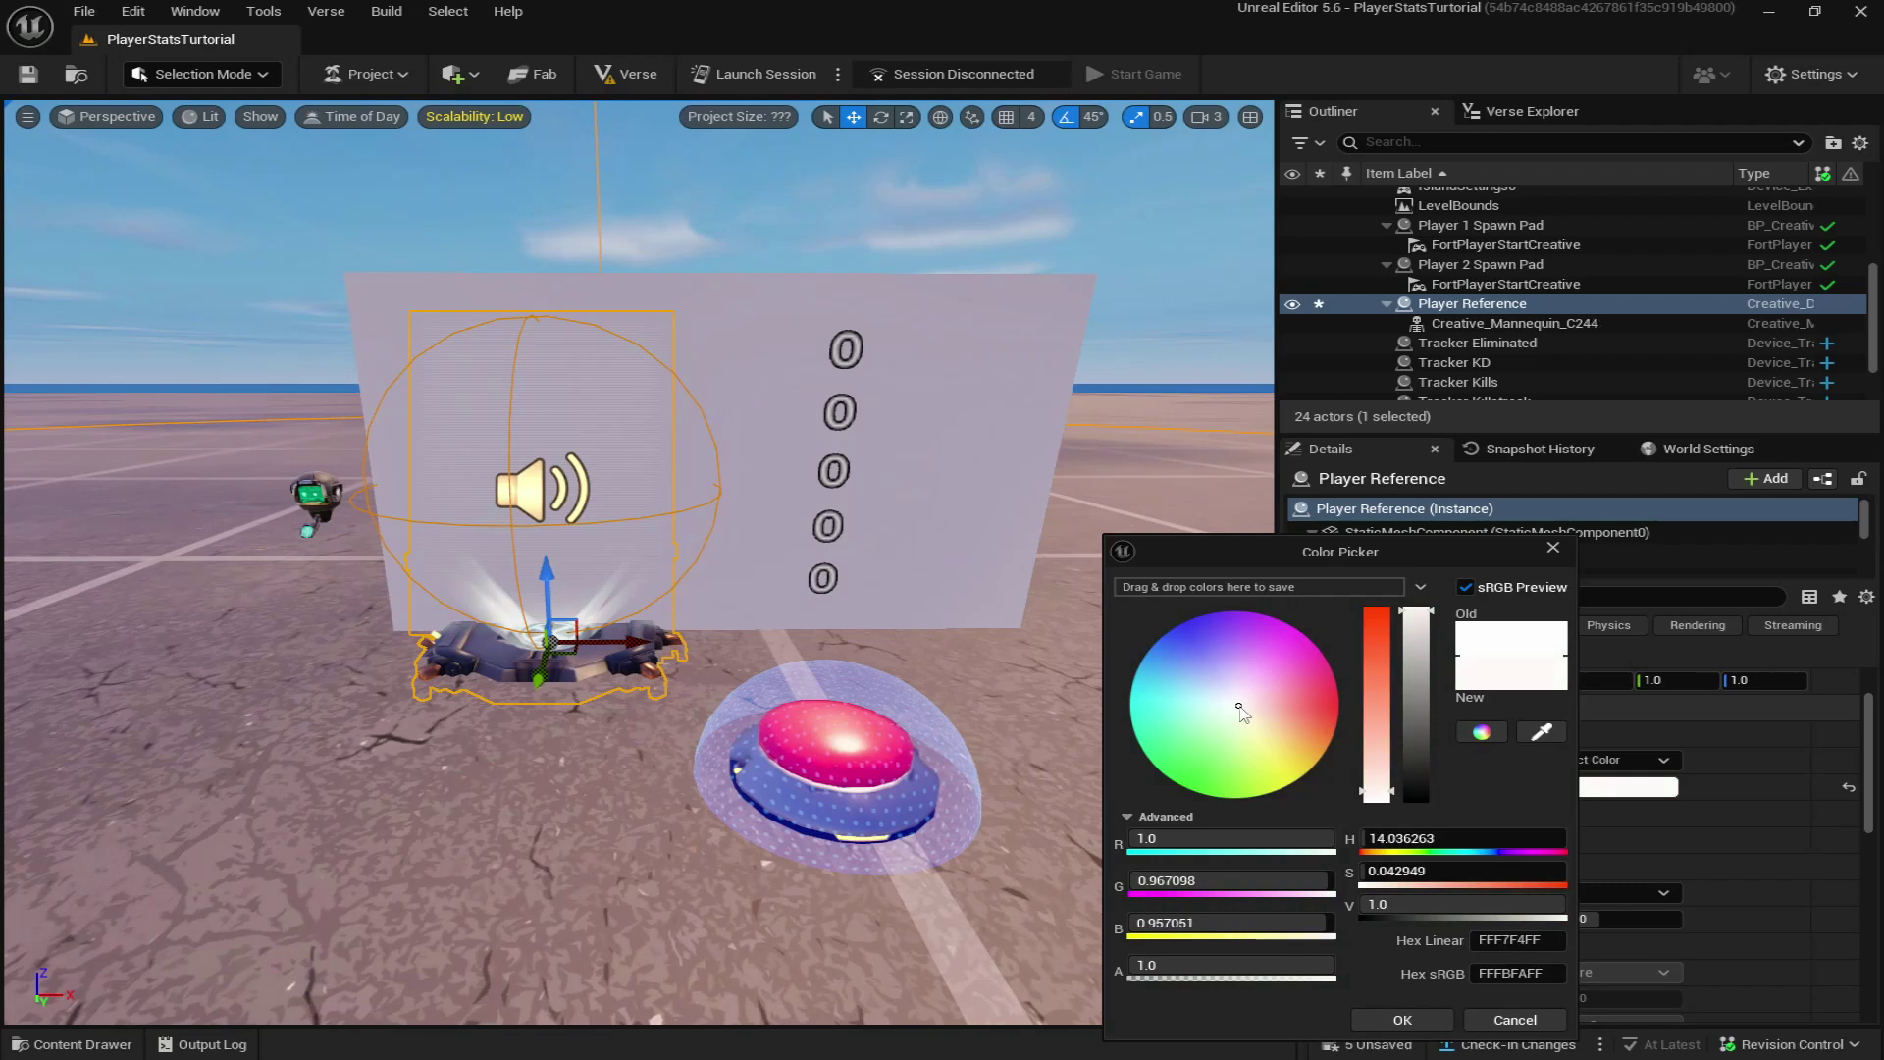
{"action": "left_click", "coordinate": [1401, 1021]}
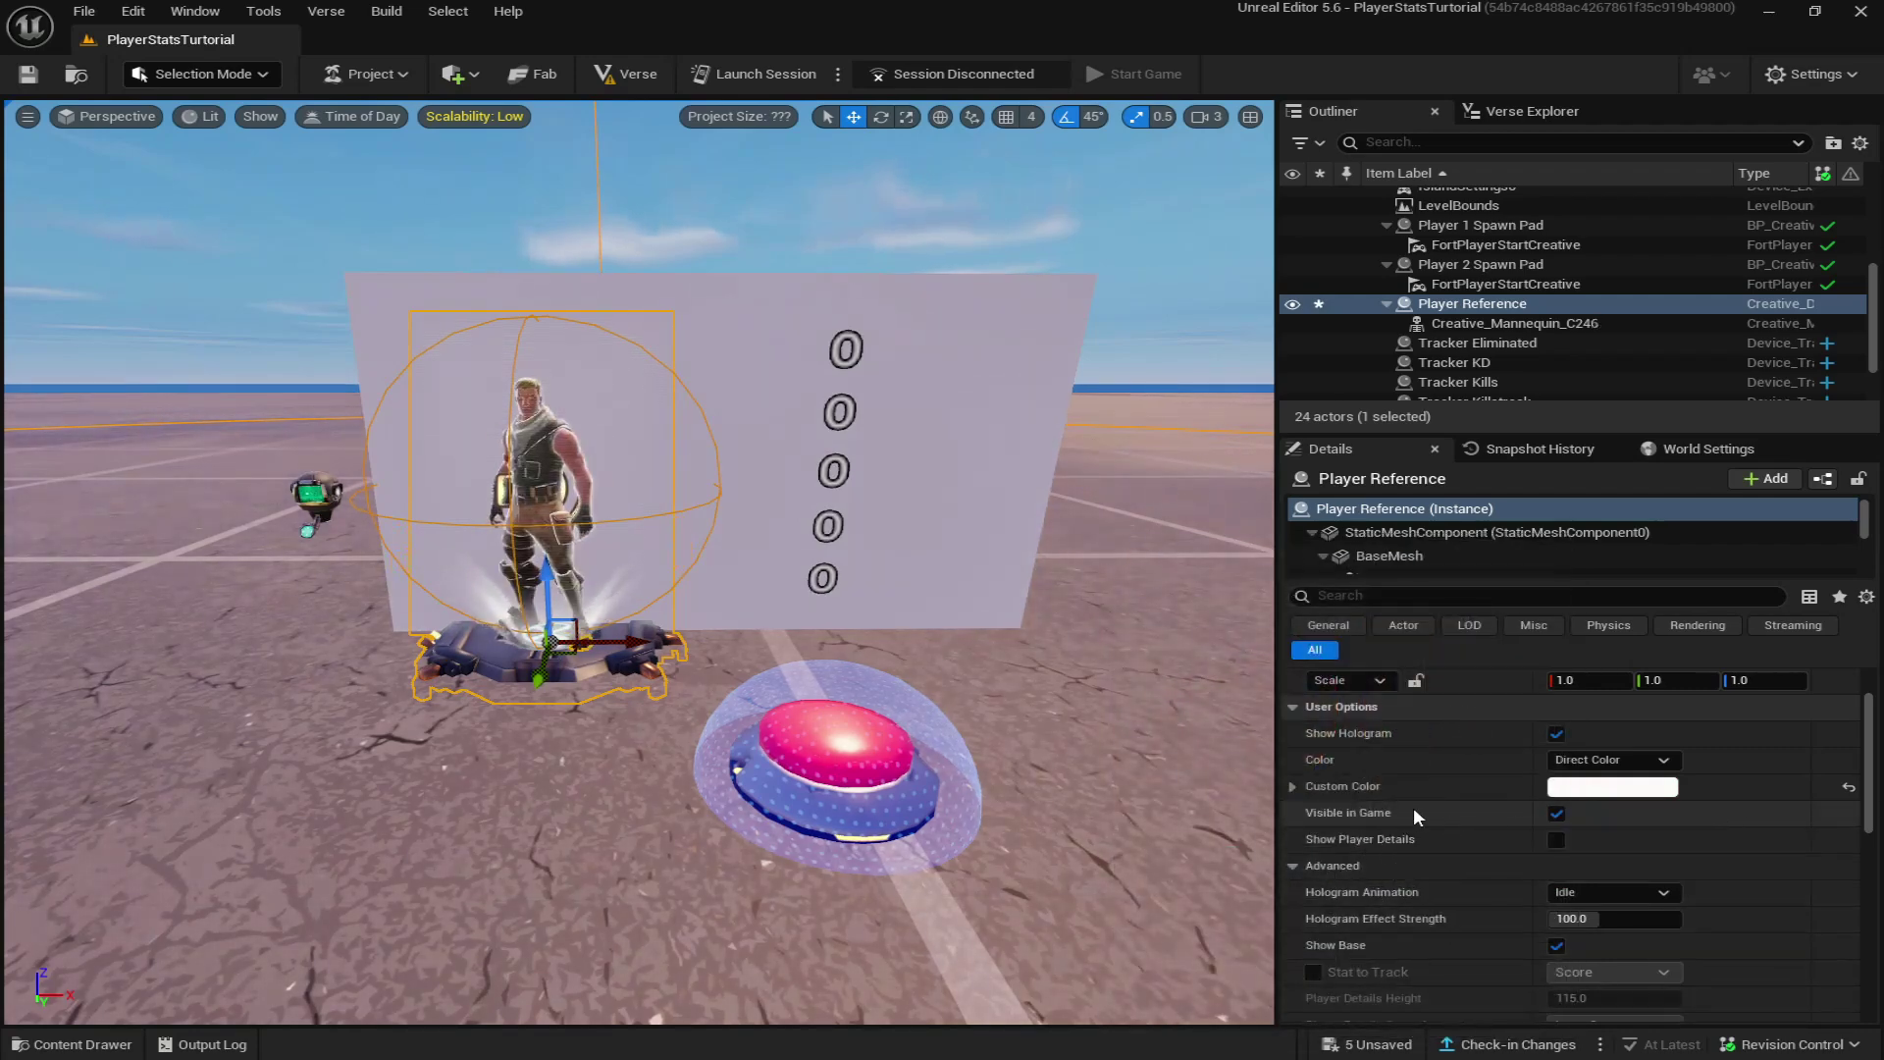
{"action": "left_click", "coordinate": [1558, 845]}
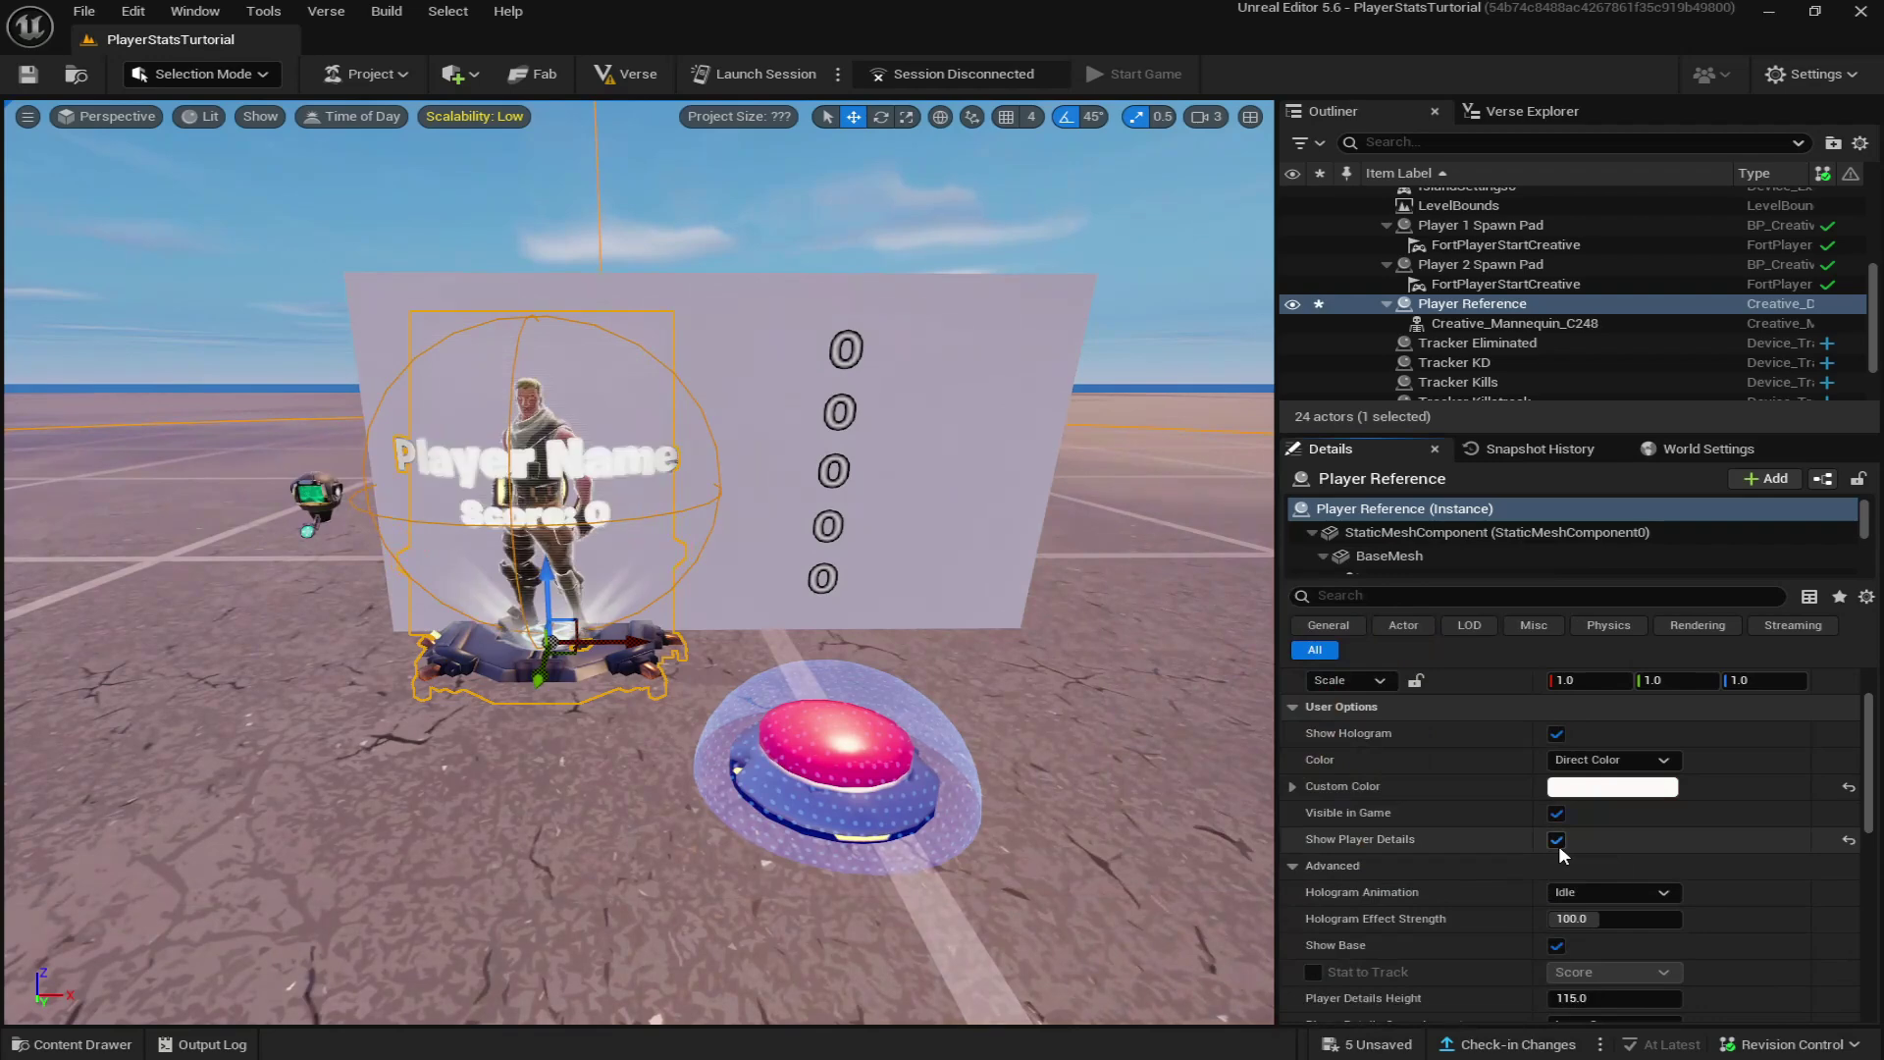
Set the Player Reference's hologram animation to Survey and lower the player details height so the name sits near the base.
{"action": "scroll", "coordinate": [1404, 839], "scroll_direction": "down", "scroll_amount": 2}
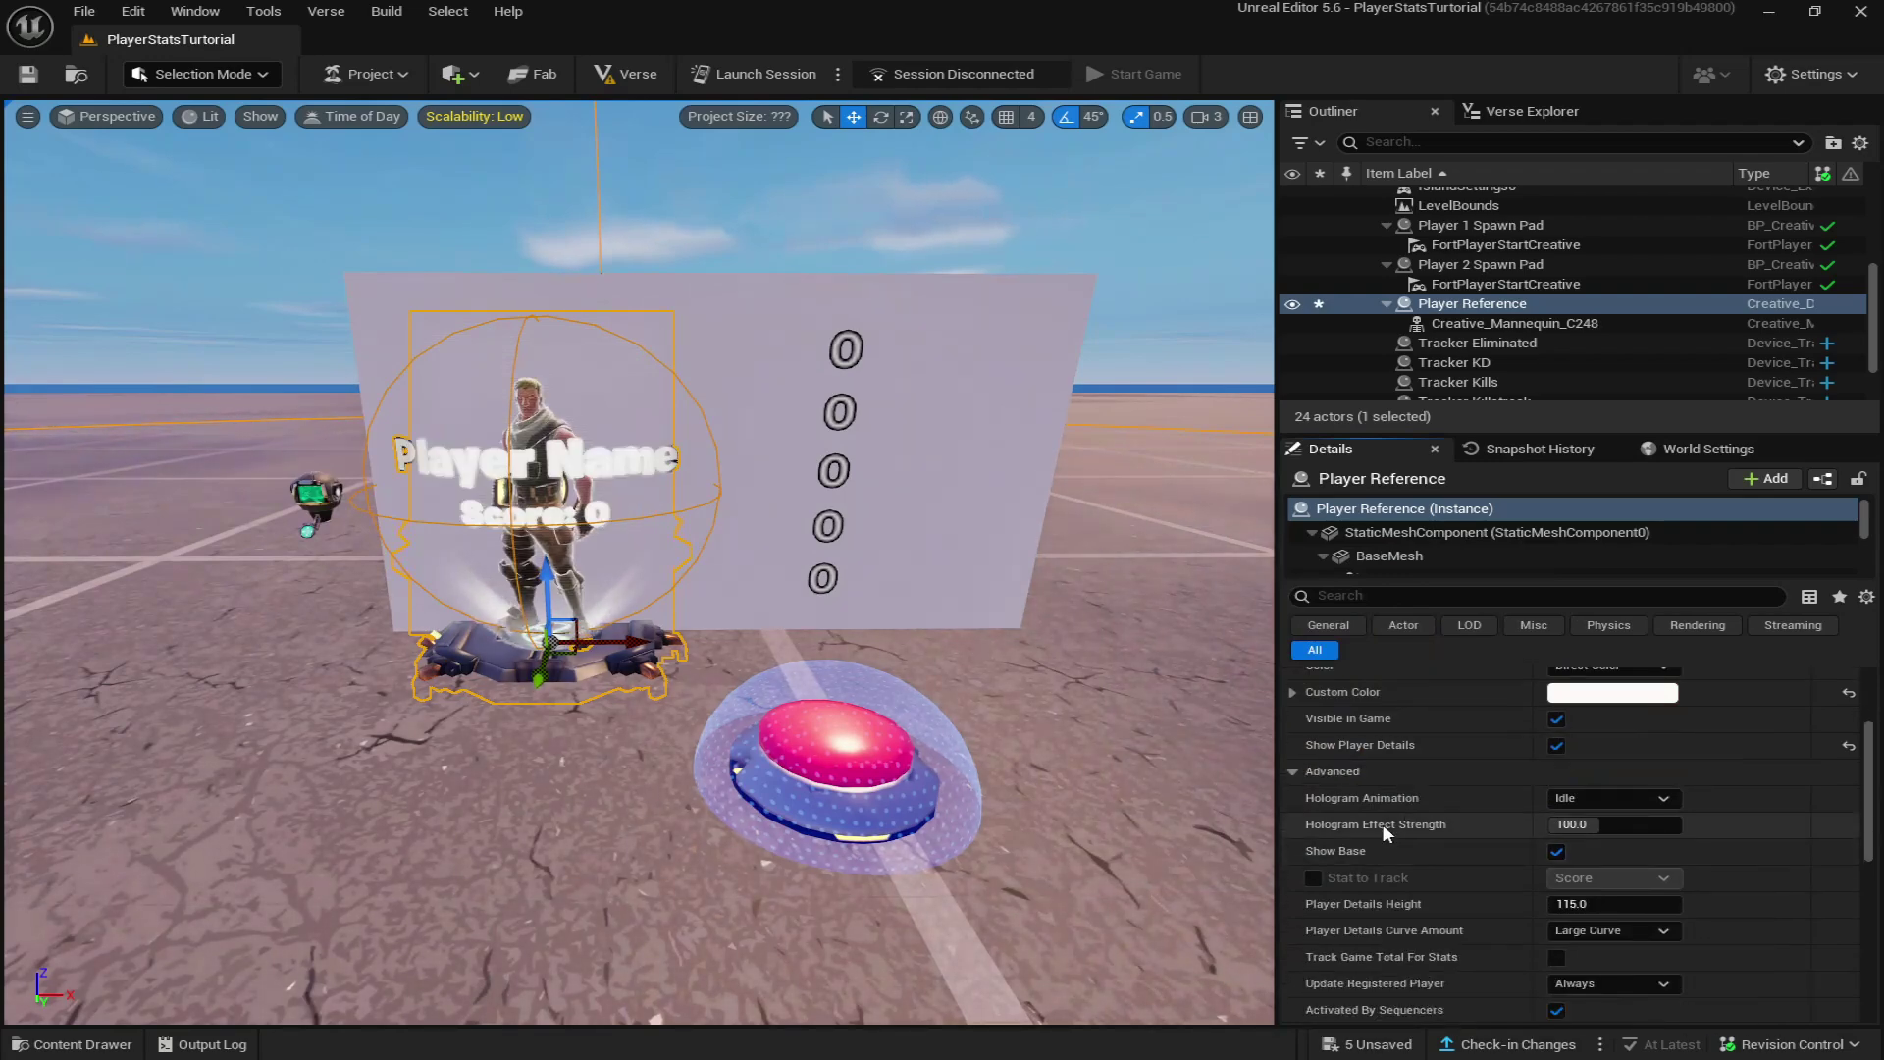
{"action": "left_click", "coordinate": [1582, 797]}
{"action": "left_click", "coordinate": [1594, 731]}
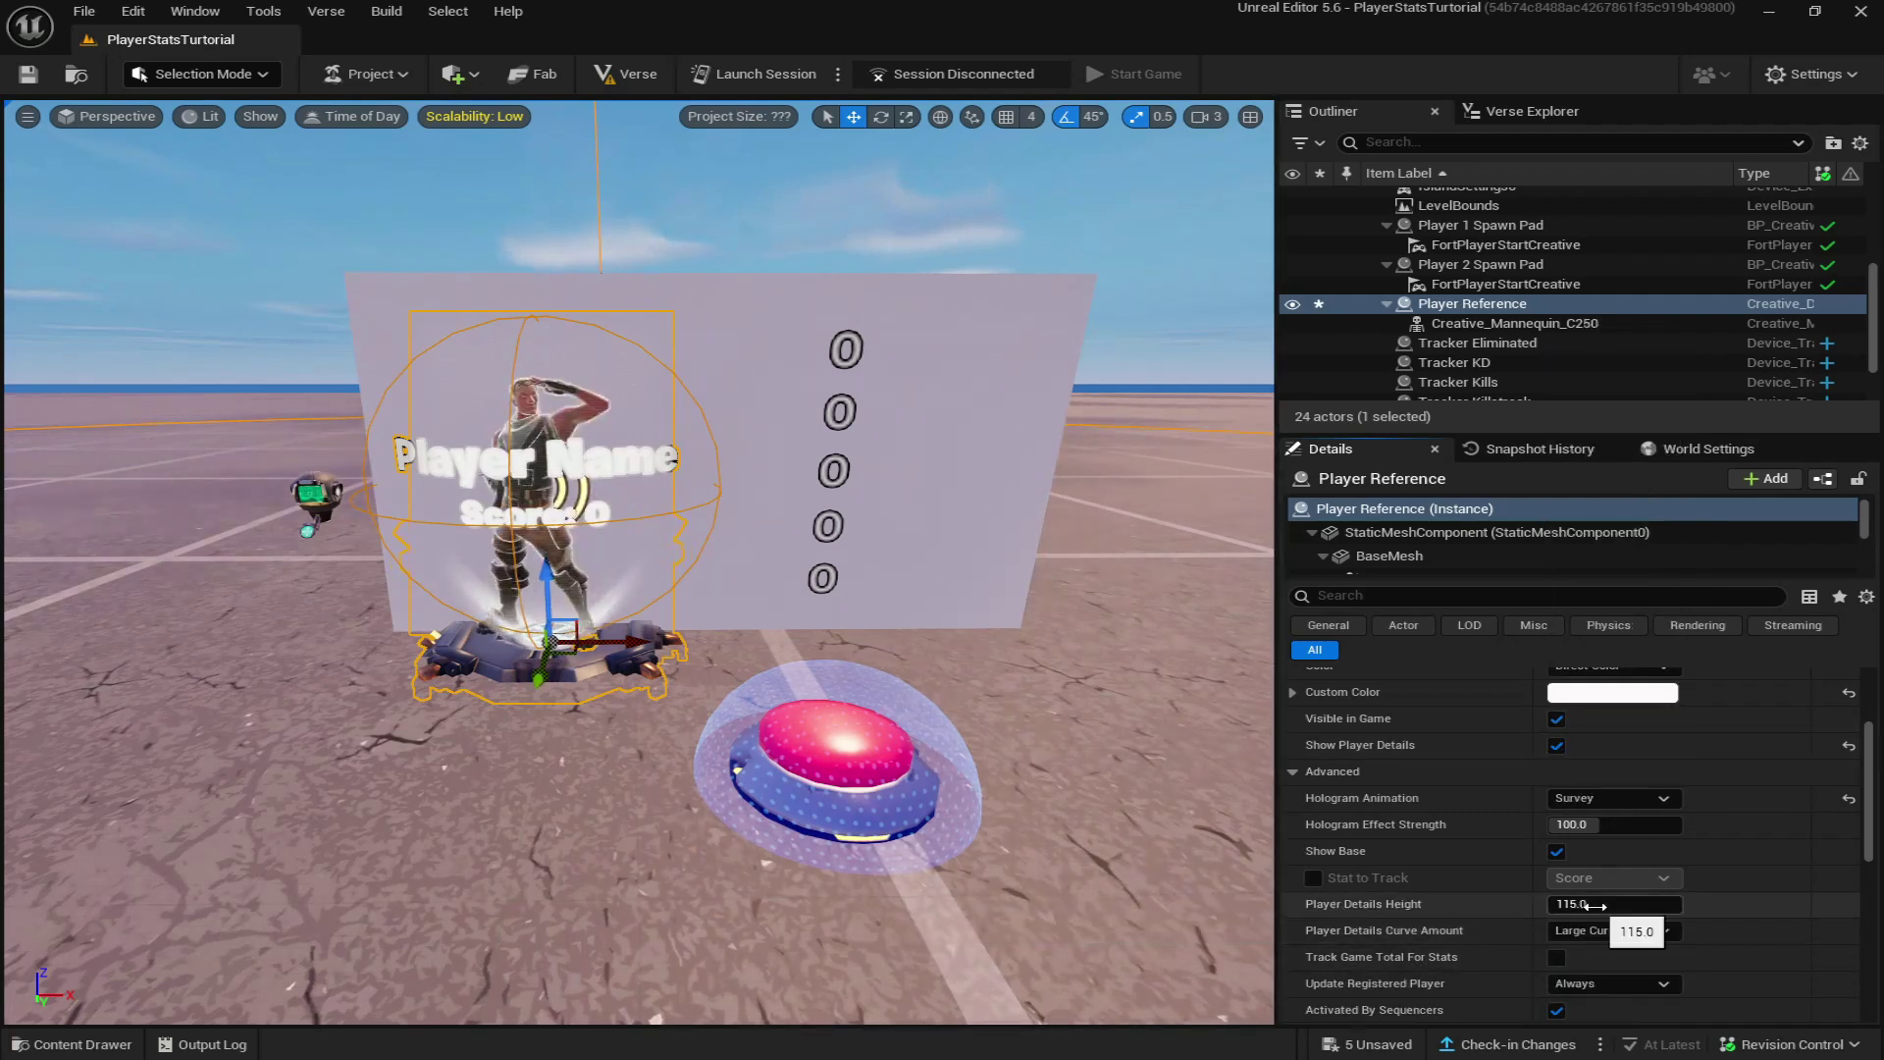
{"action": "left_click_drag", "start_coordinate": [1560, 904], "coordinate": [1459, 904]}
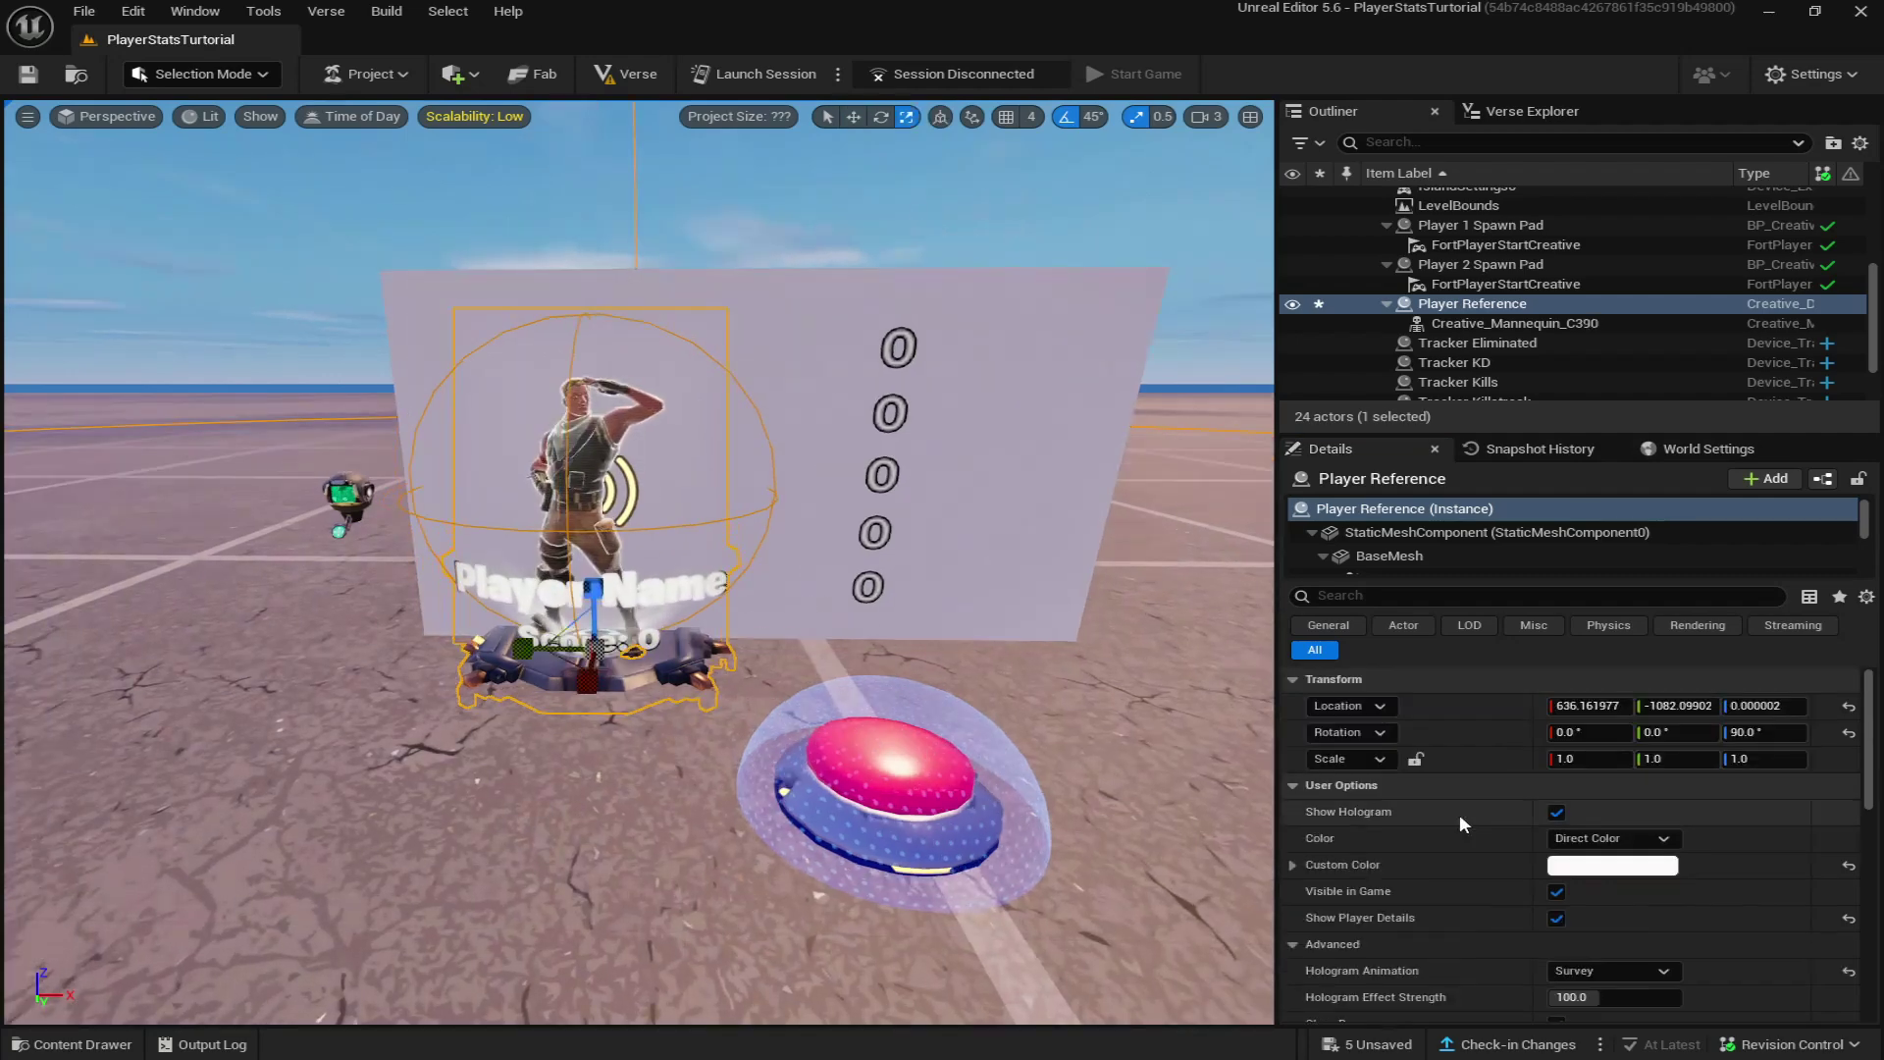
Scale the Player Reference uniformly to 1.25 on all three axes.
{"action": "left_click_drag", "start_coordinate": [1583, 759], "coordinate": [1590, 761]}
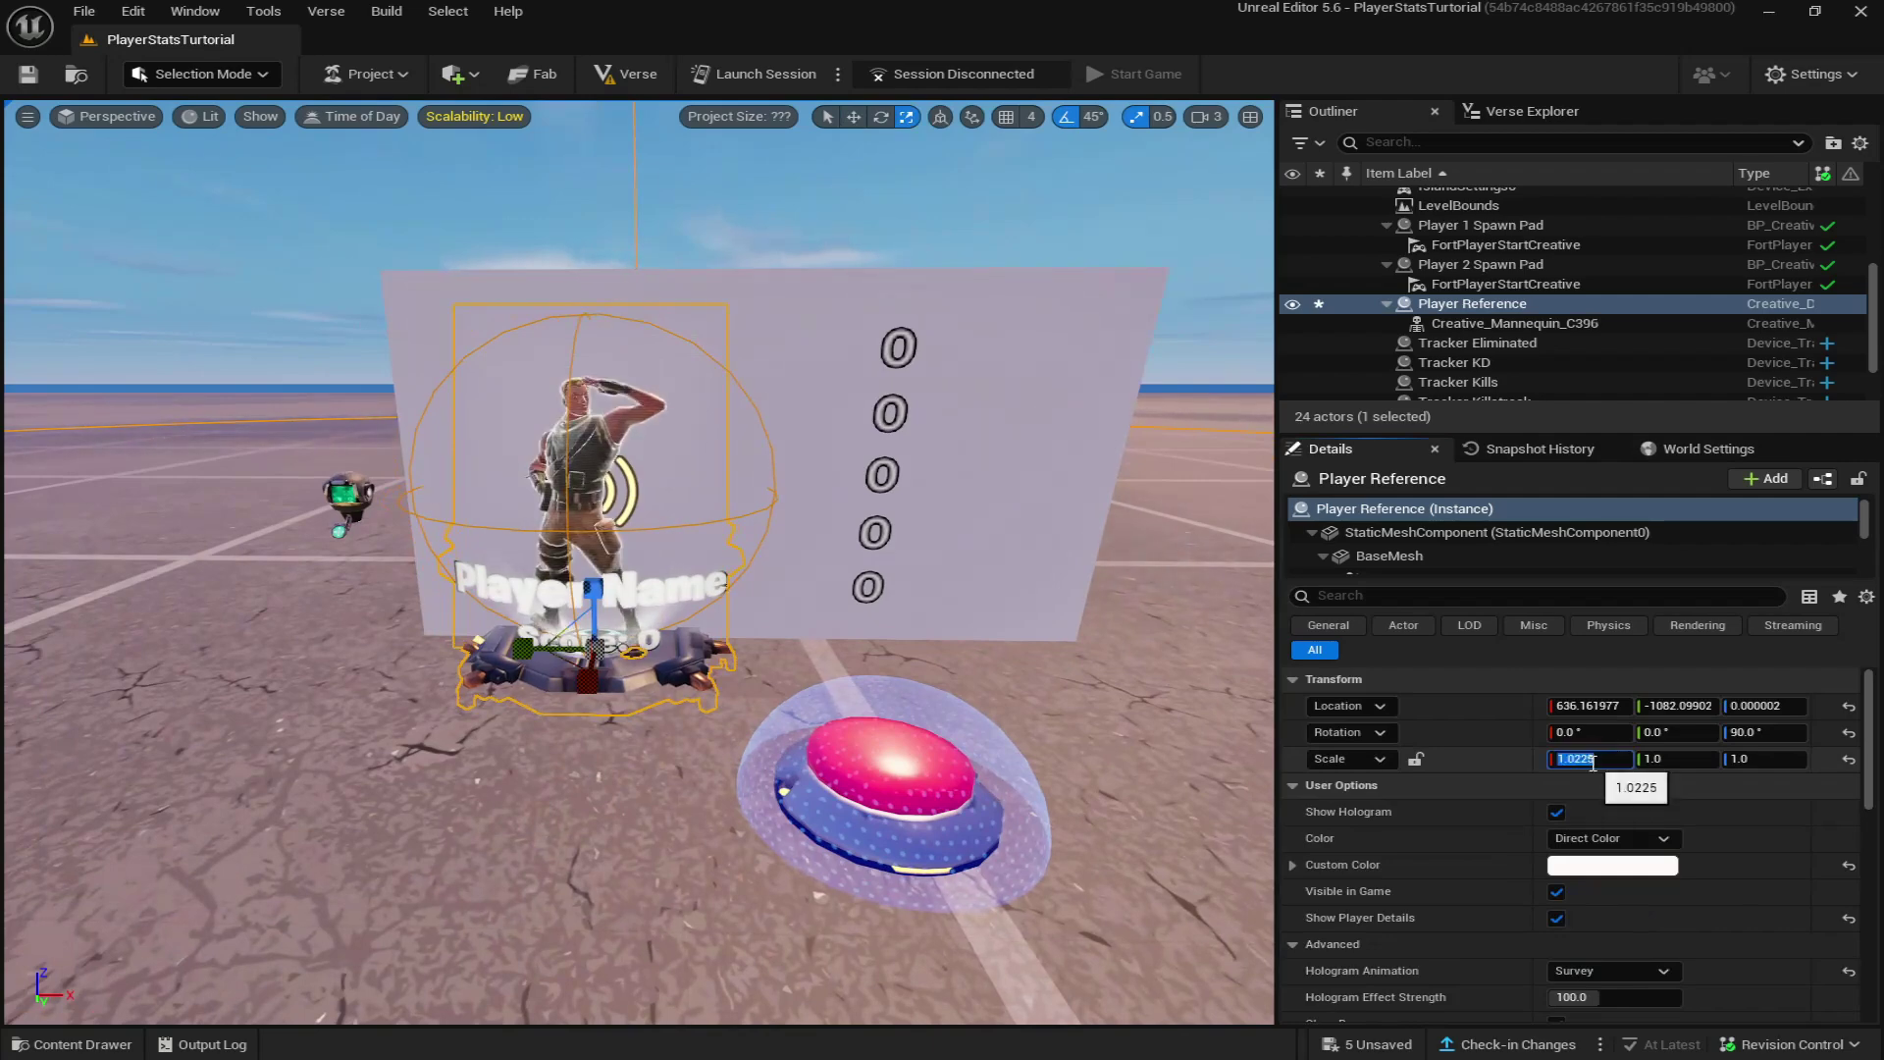
{"action": "key", "text": "Return"}
{"action": "key", "text": "ctrl+c"}
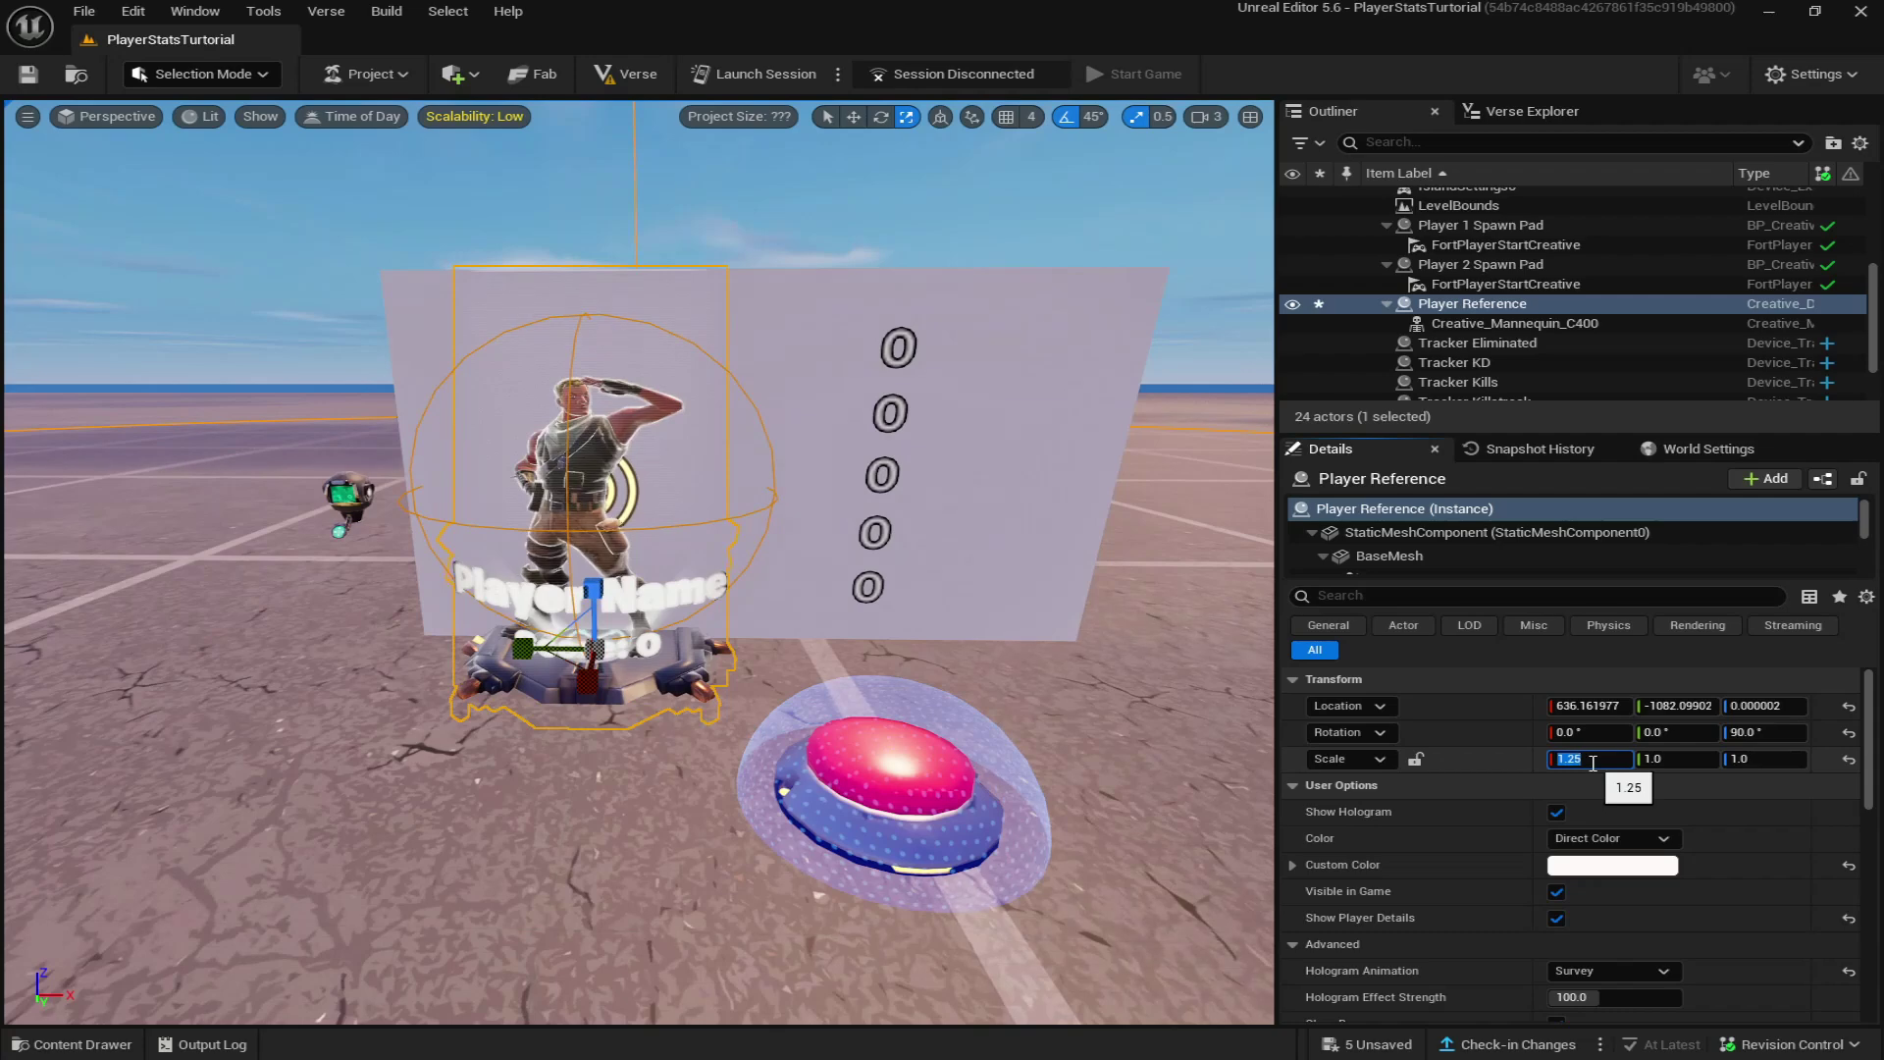
{"action": "left_click", "coordinate": [1680, 762]}
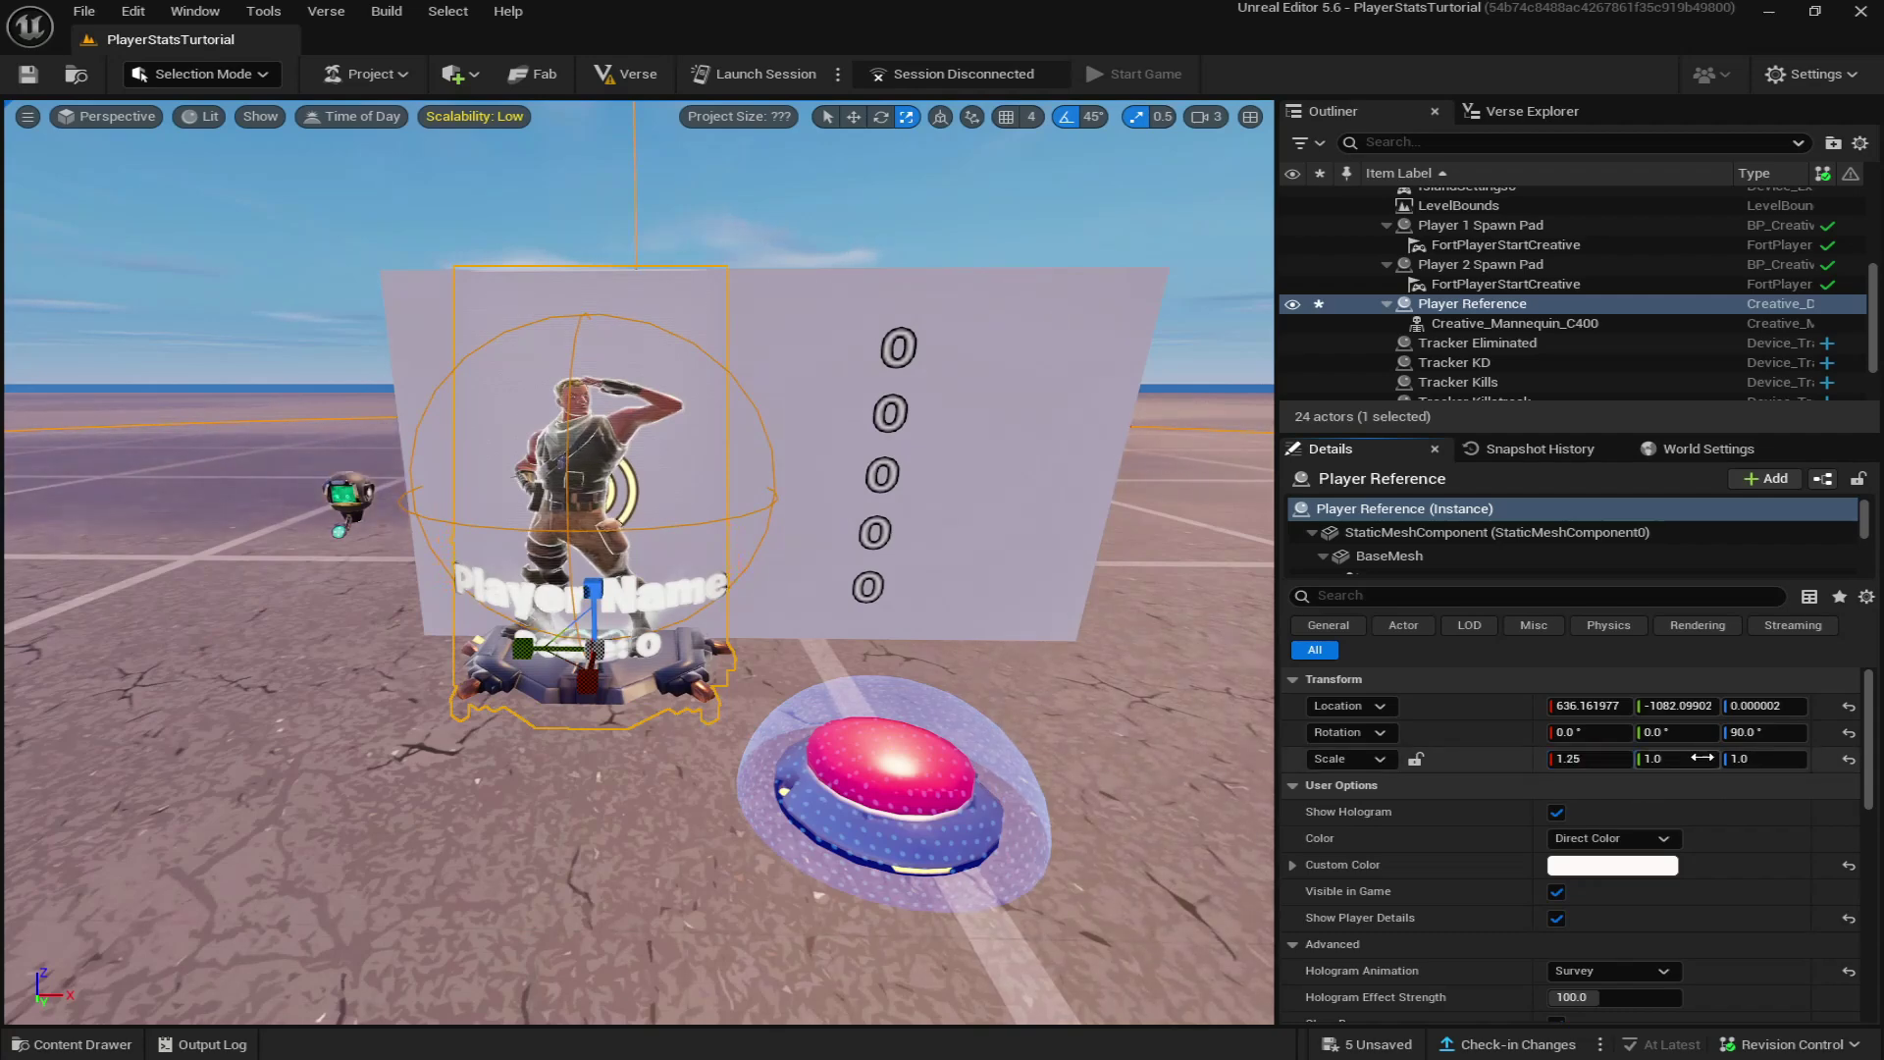
{"action": "key", "text": "ctrl+v"}
{"action": "key", "text": "Return"}
{"action": "left_click", "coordinate": [1734, 761]}
{"action": "key", "text": "ctrl+v"}
{"action": "key", "text": "Return"}
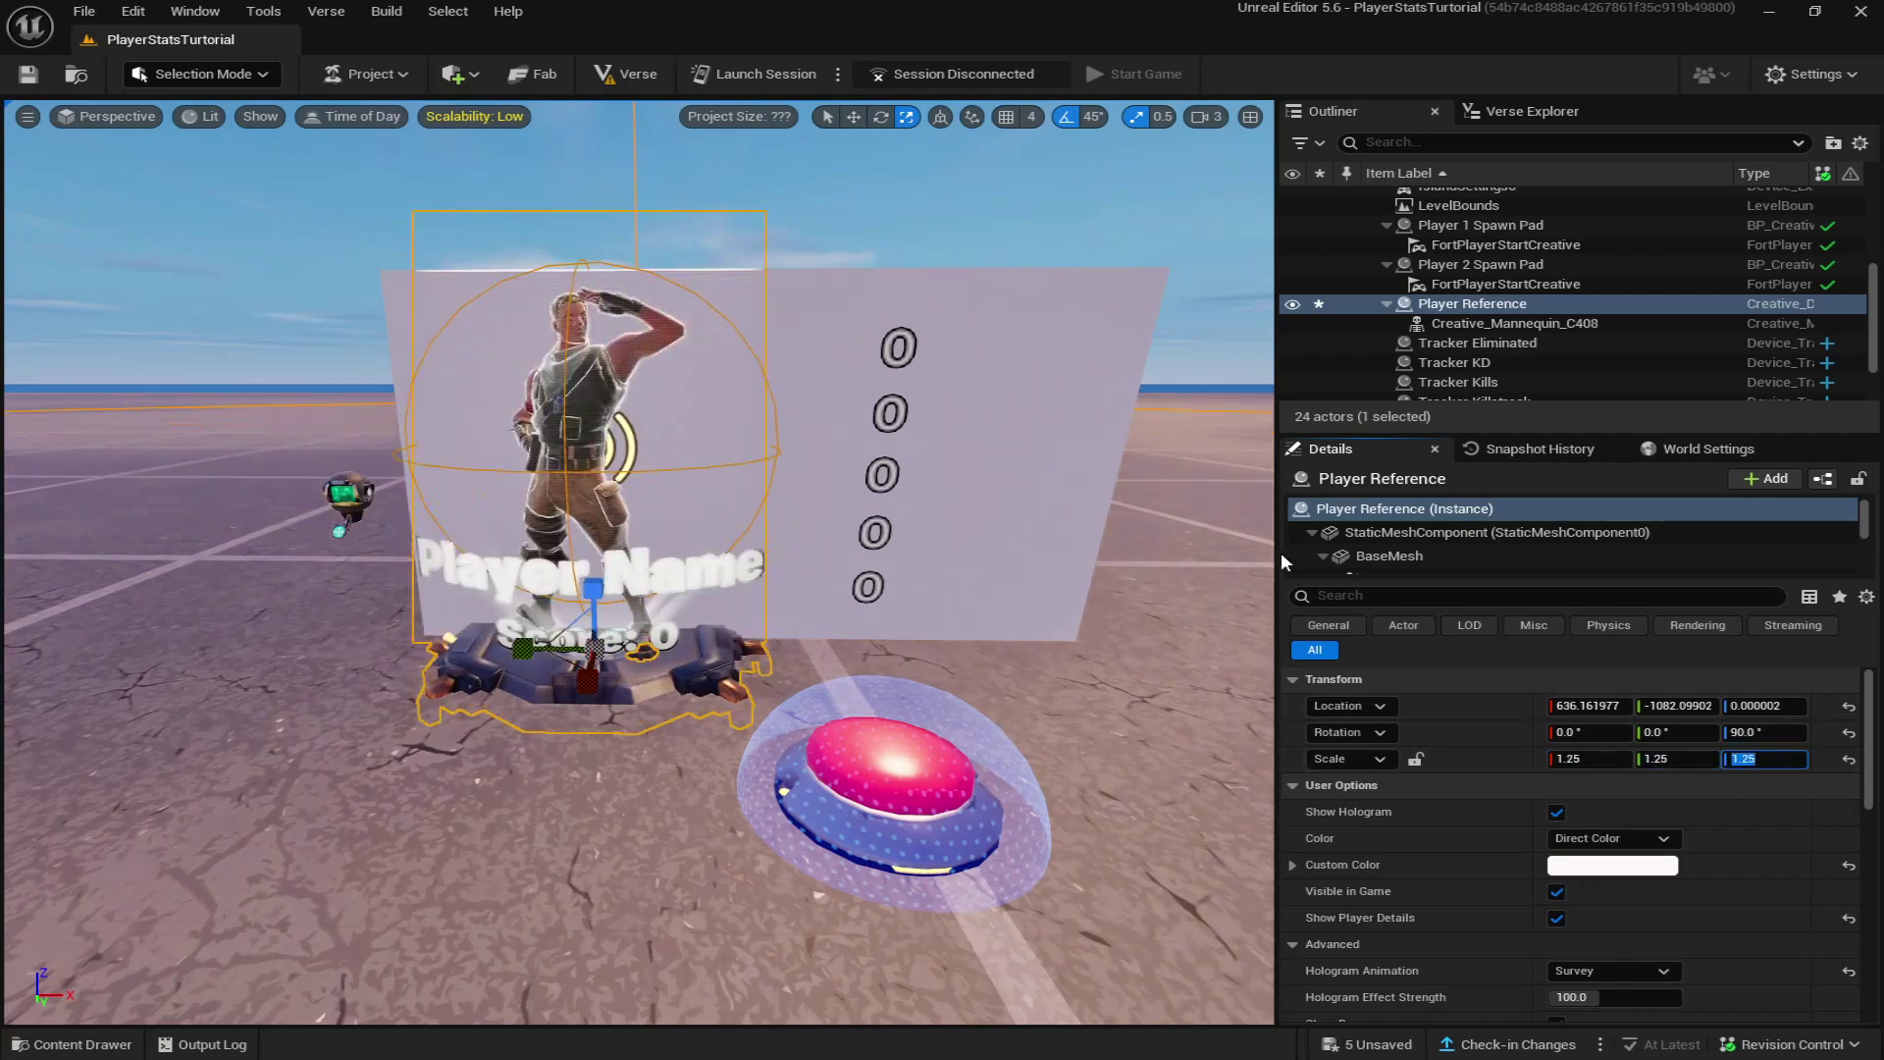
Lower the Player Reference so its base sinks into the ground, to about Z -8.1.
{"action": "right_click_drag", "start_coordinate": [883, 511], "coordinate": [870, 498]}
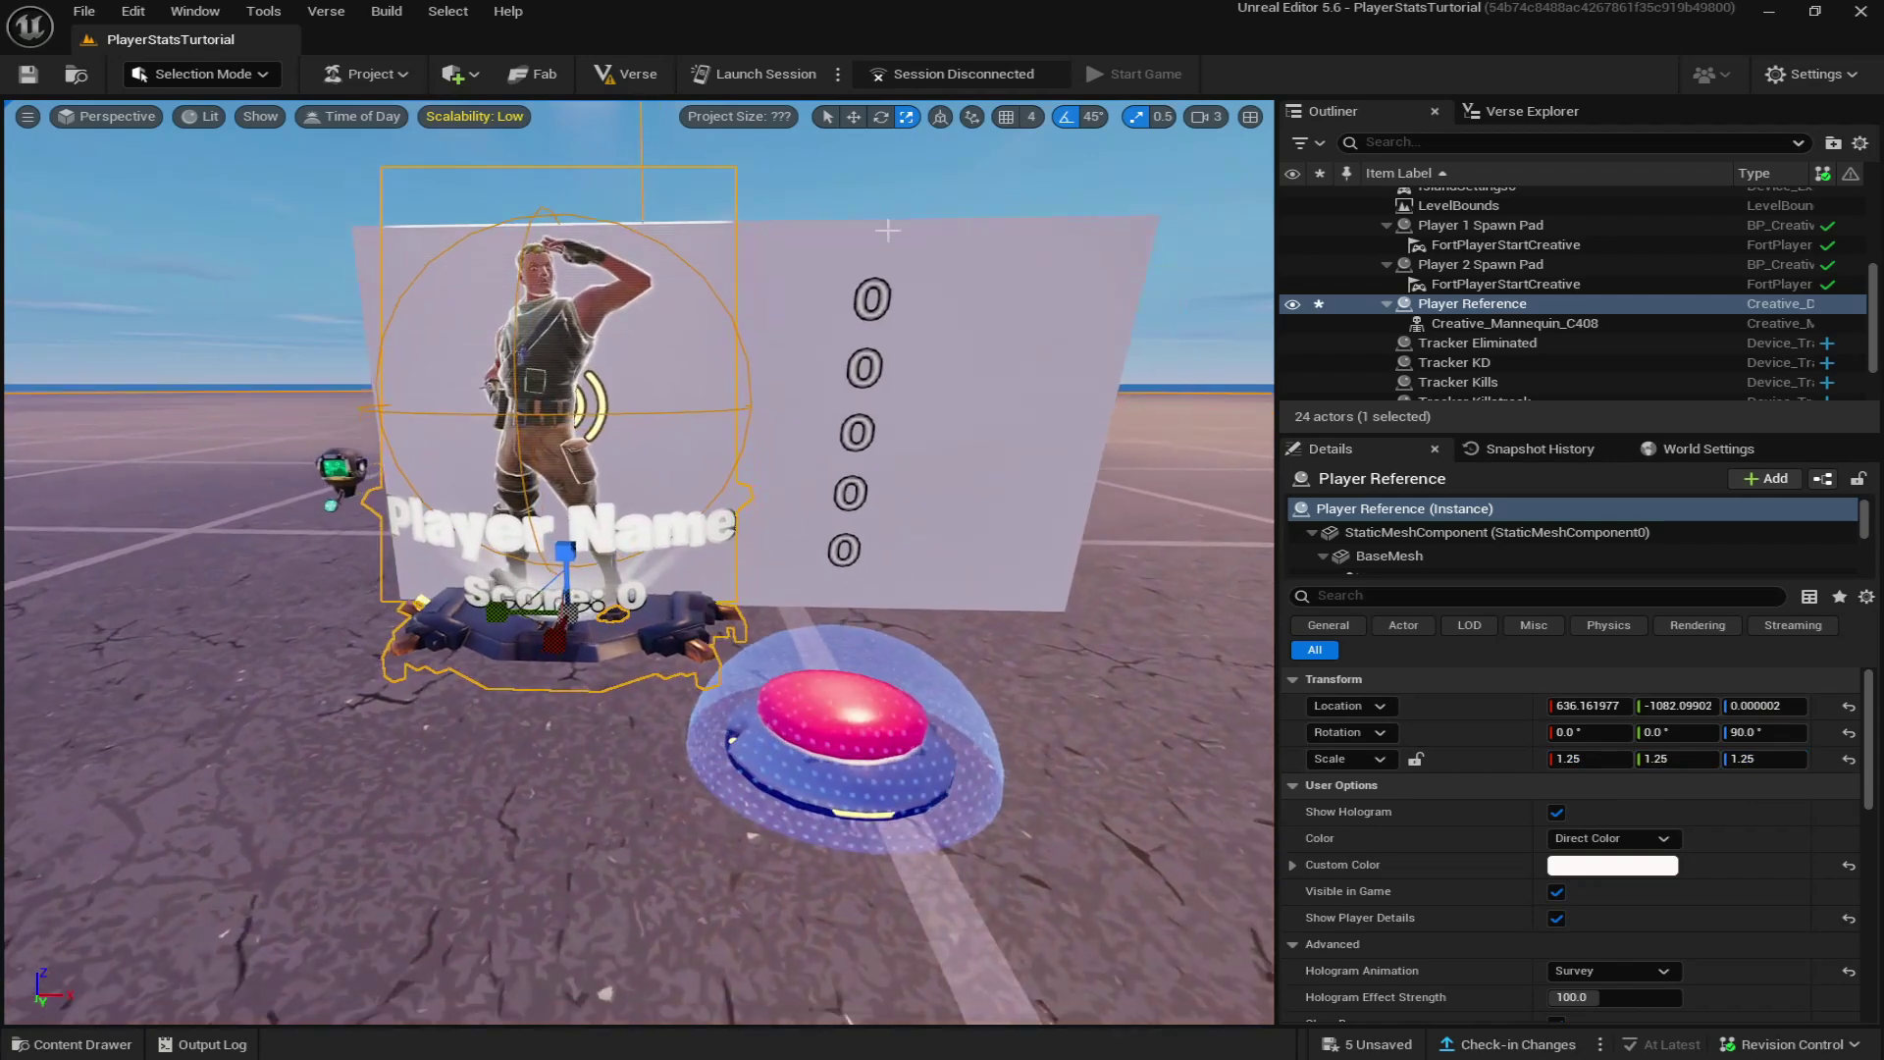
{"action": "key", "text": "w"}
{"action": "left_click_drag", "start_coordinate": [569, 550], "coordinate": [604, 560]}
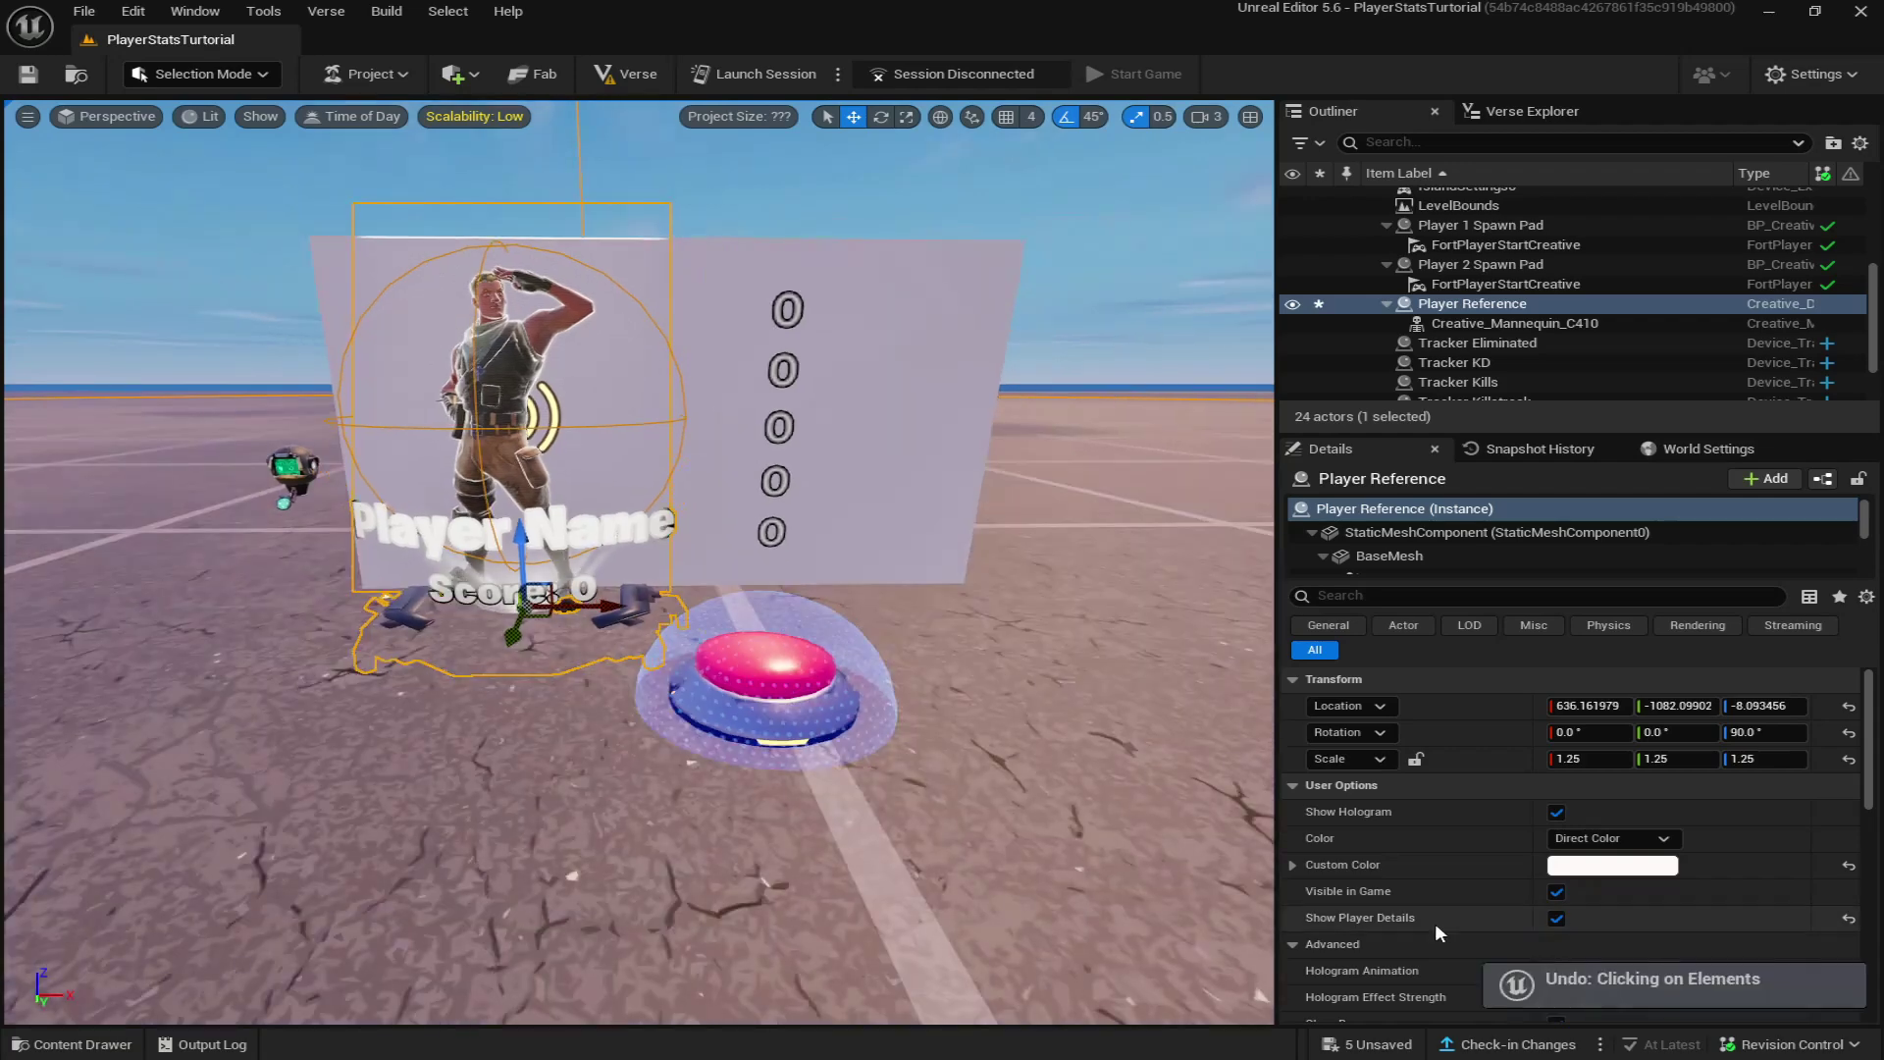
Bind the Player Reference's Register Player function to the Check Stats button's On Interact event.
{"action": "scroll", "coordinate": [1387, 830], "scroll_direction": "down", "scroll_amount": 6}
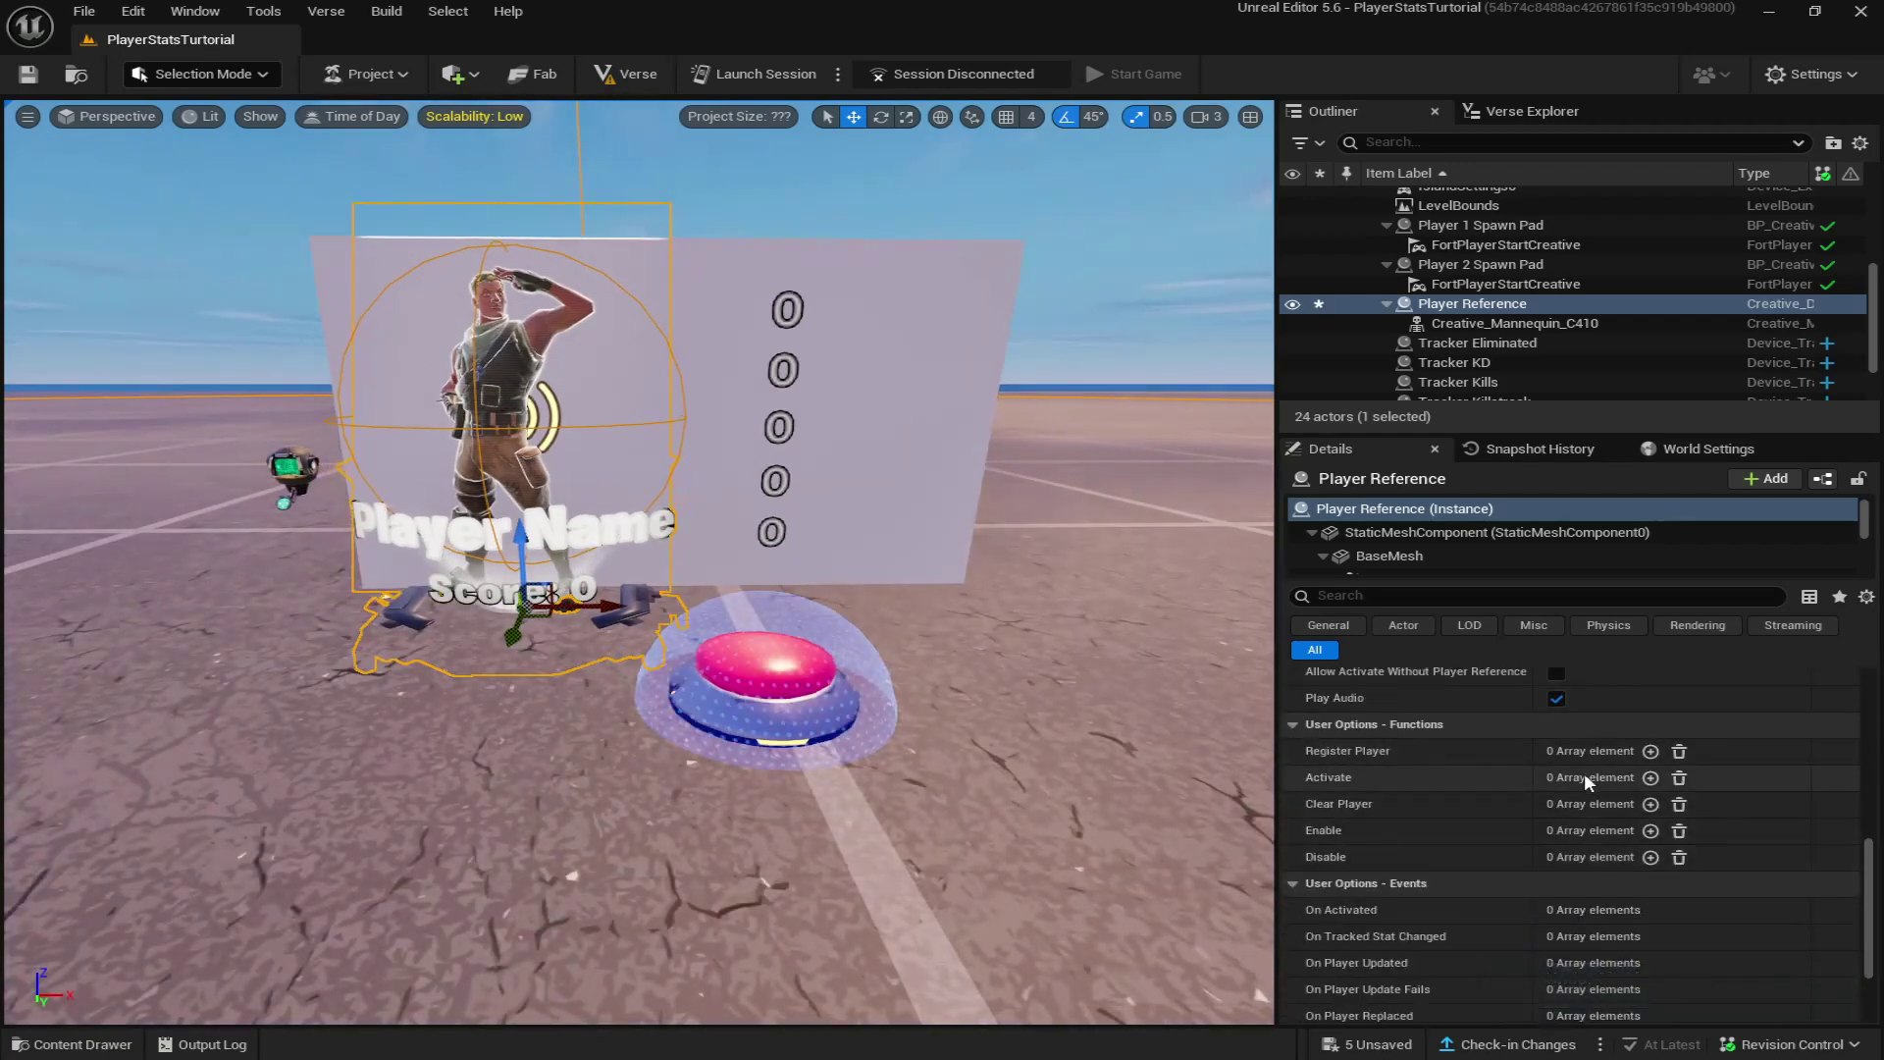
{"action": "left_click", "coordinate": [1650, 751]}
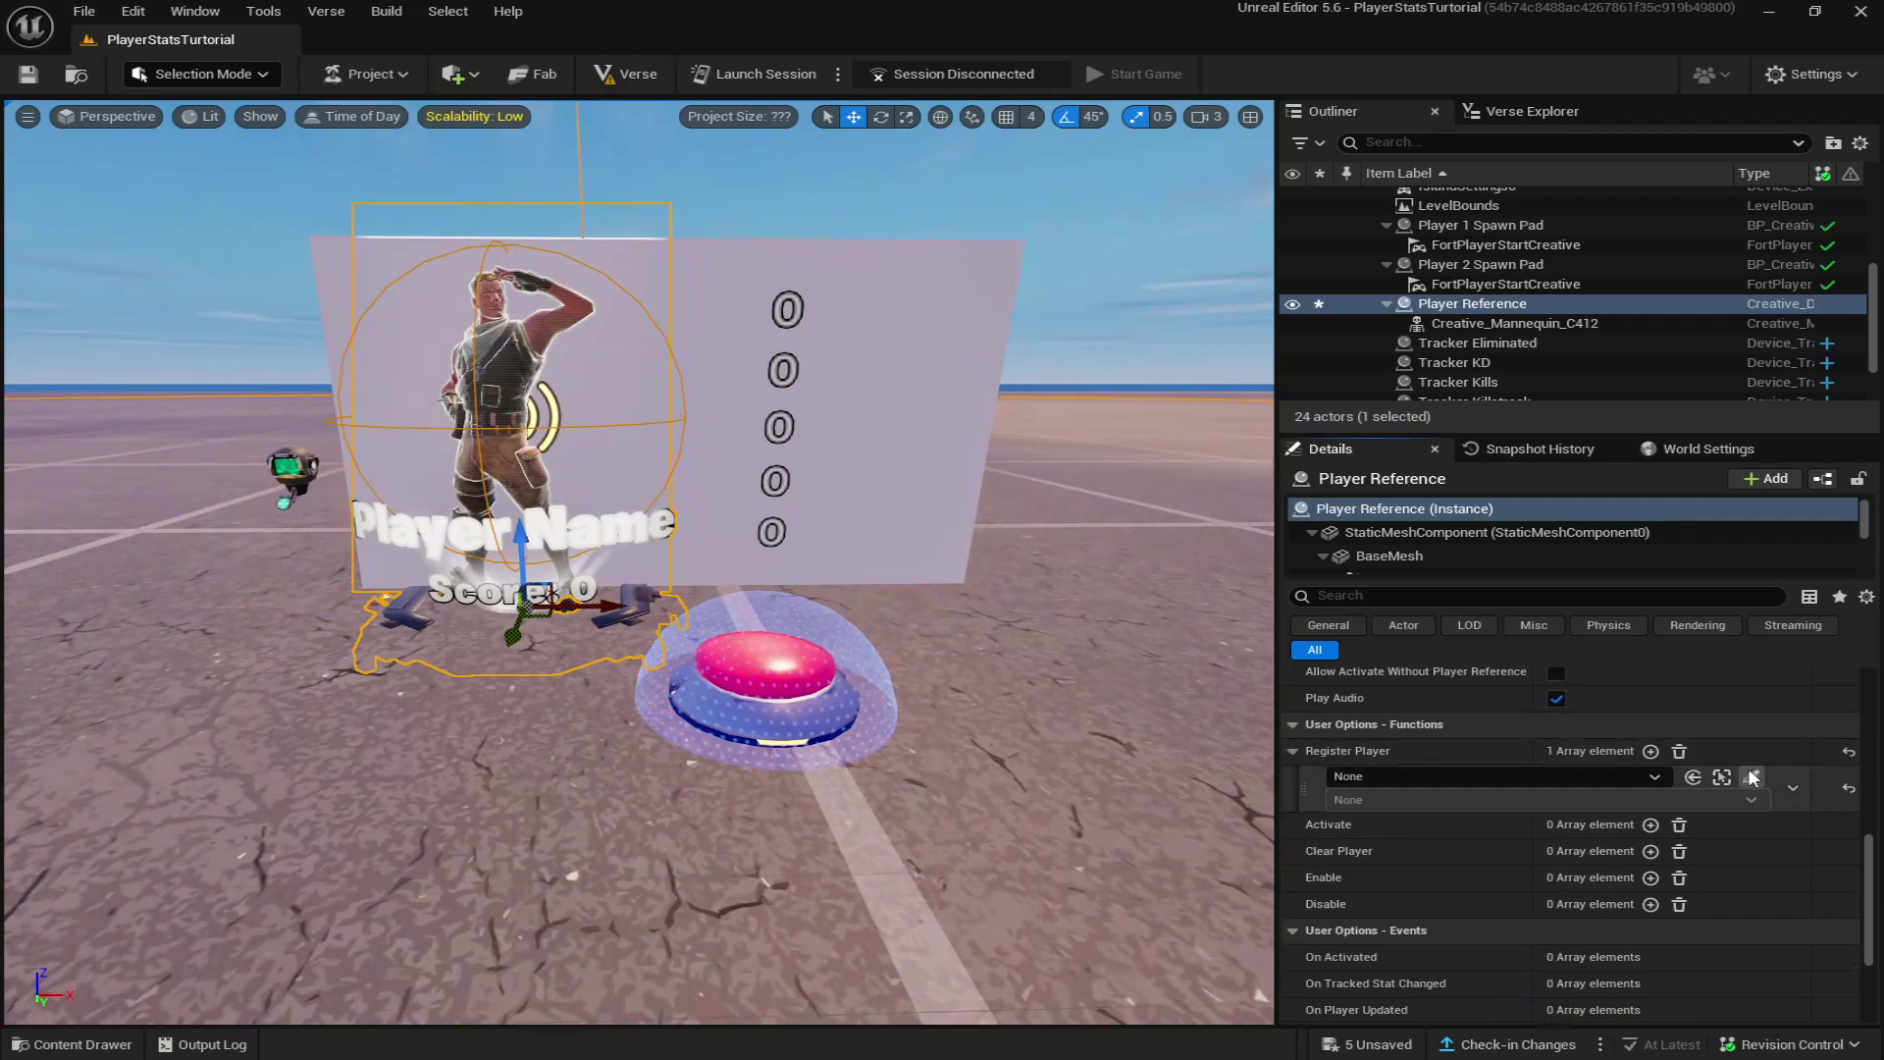
{"action": "left_click", "coordinate": [1354, 800]}
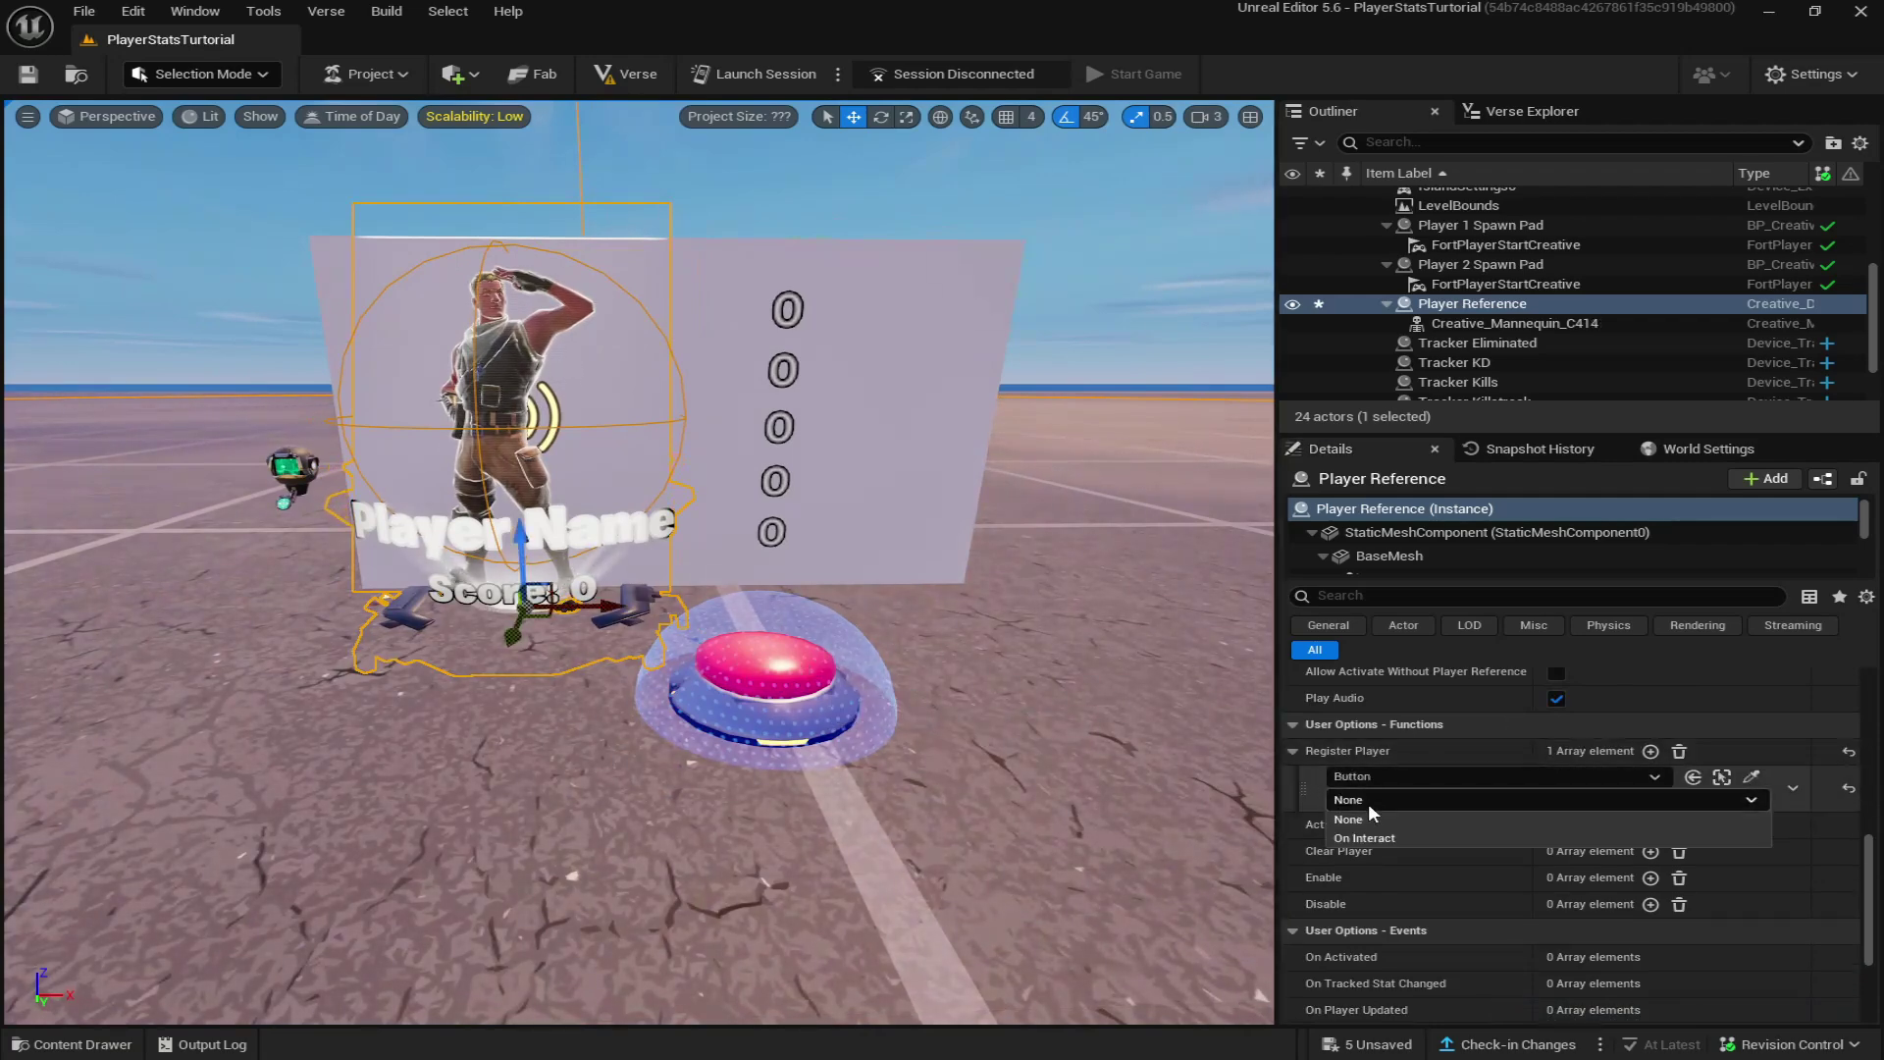
{"action": "left_click", "coordinate": [1378, 835]}
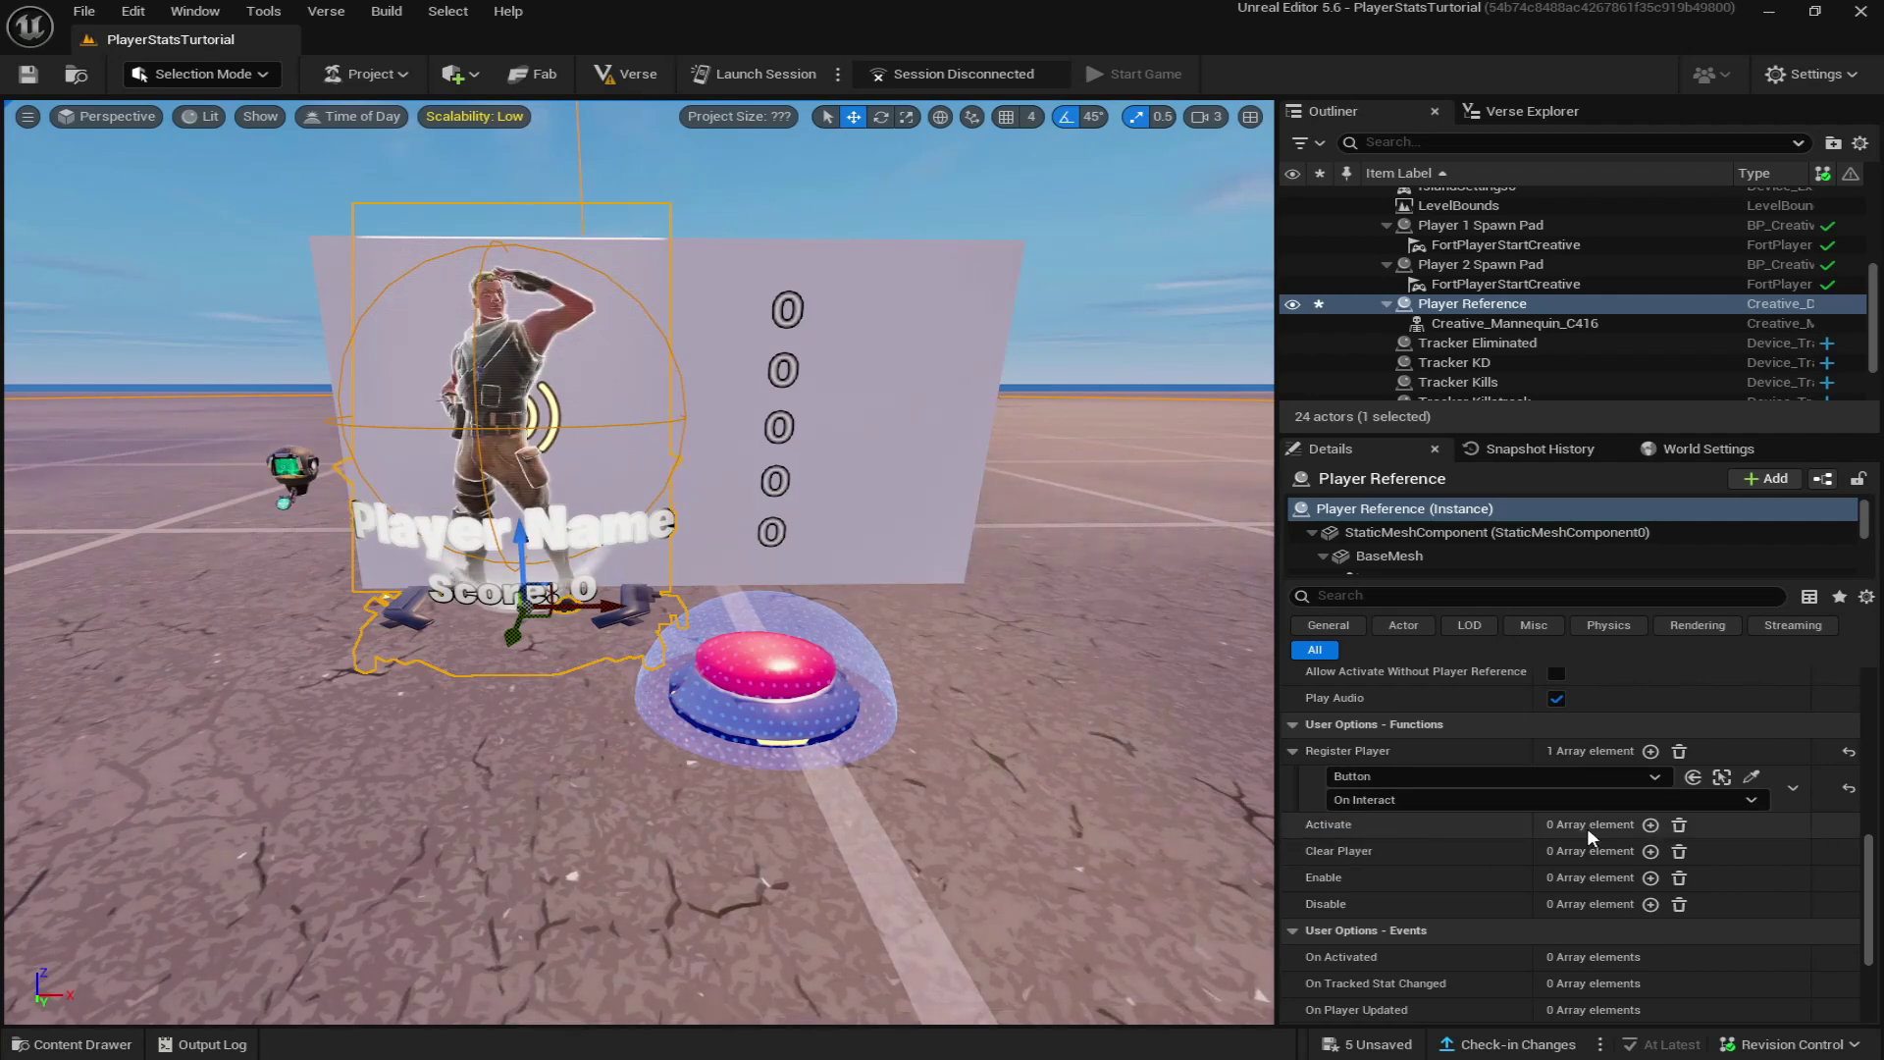
Bind the Player Reference's Activate function to the same button's On Interact event.
{"action": "left_click", "coordinate": [1650, 824]}
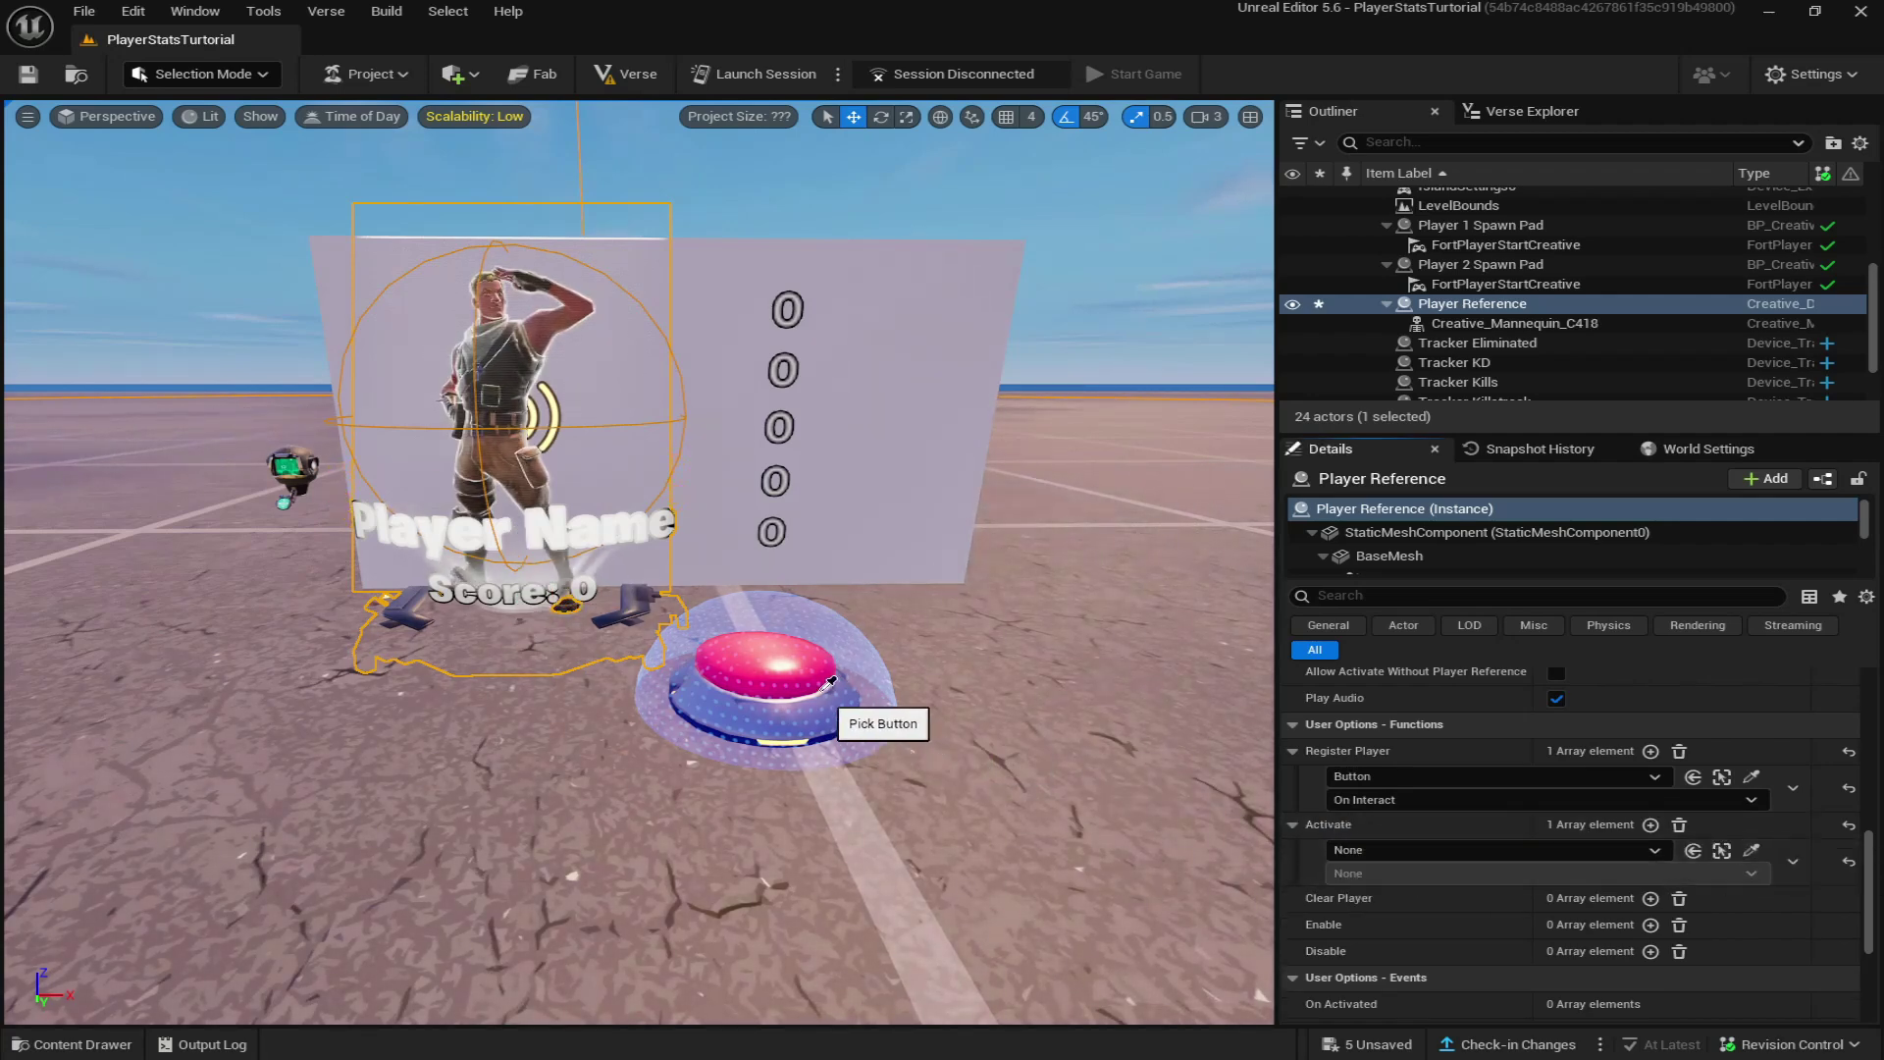
{"action": "left_click", "coordinate": [1358, 872]}
{"action": "left_click", "coordinate": [1393, 897]}
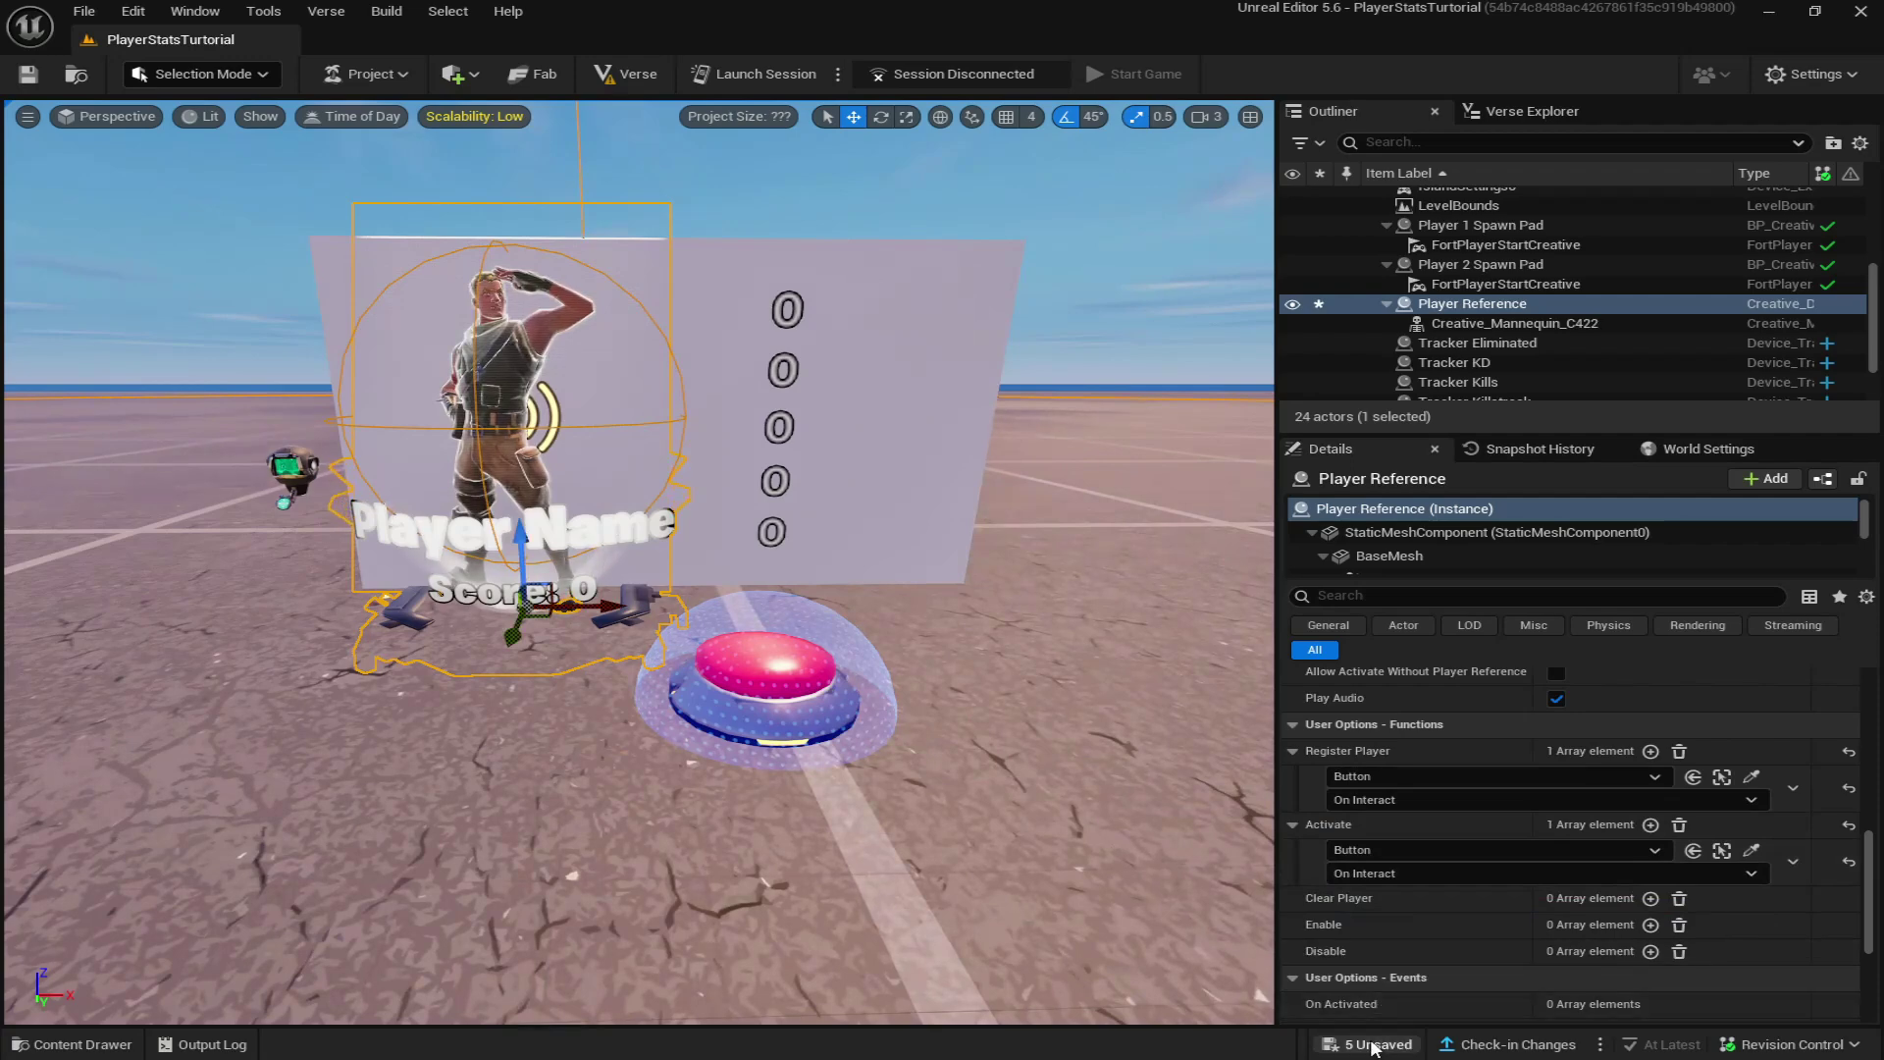
{"action": "left_click_drag", "start_coordinate": [1043, 780], "coordinate": [852, 739]}
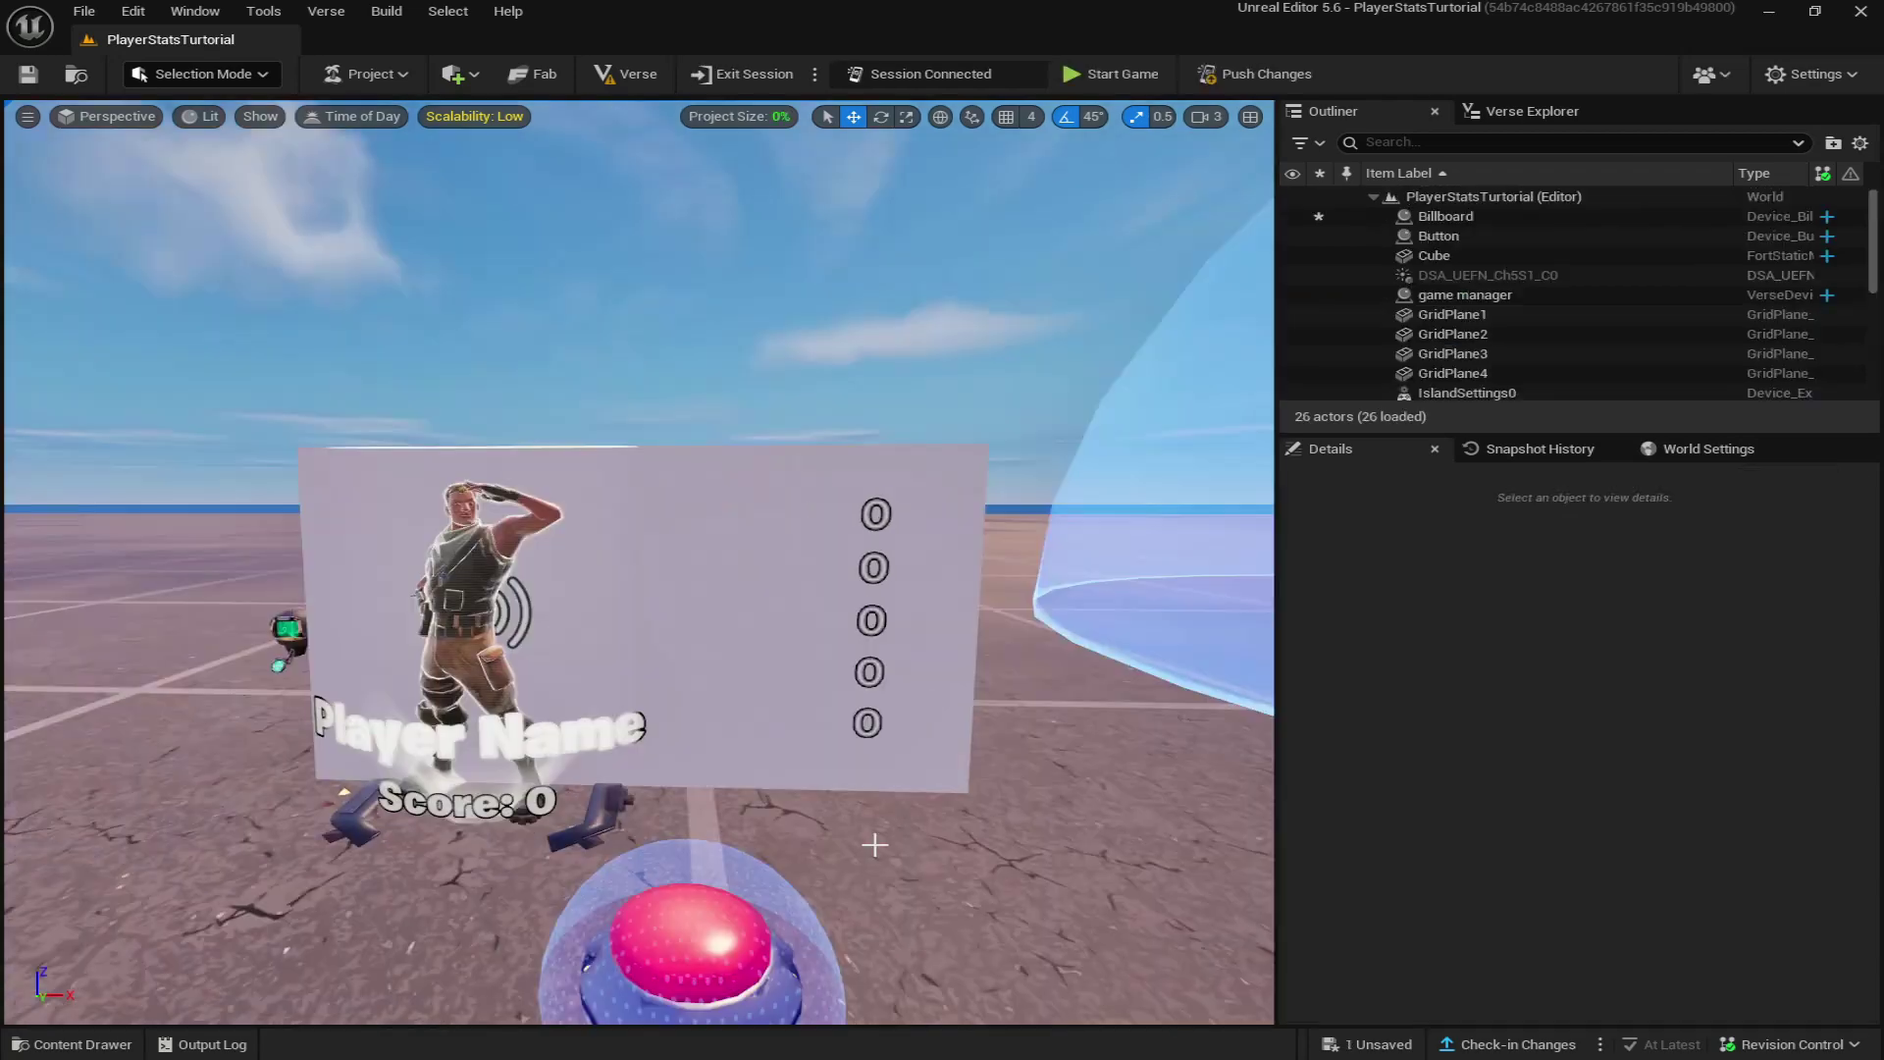
{"action": "scroll", "coordinate": [825, 631], "scroll_direction": "down", "scroll_amount": 3}
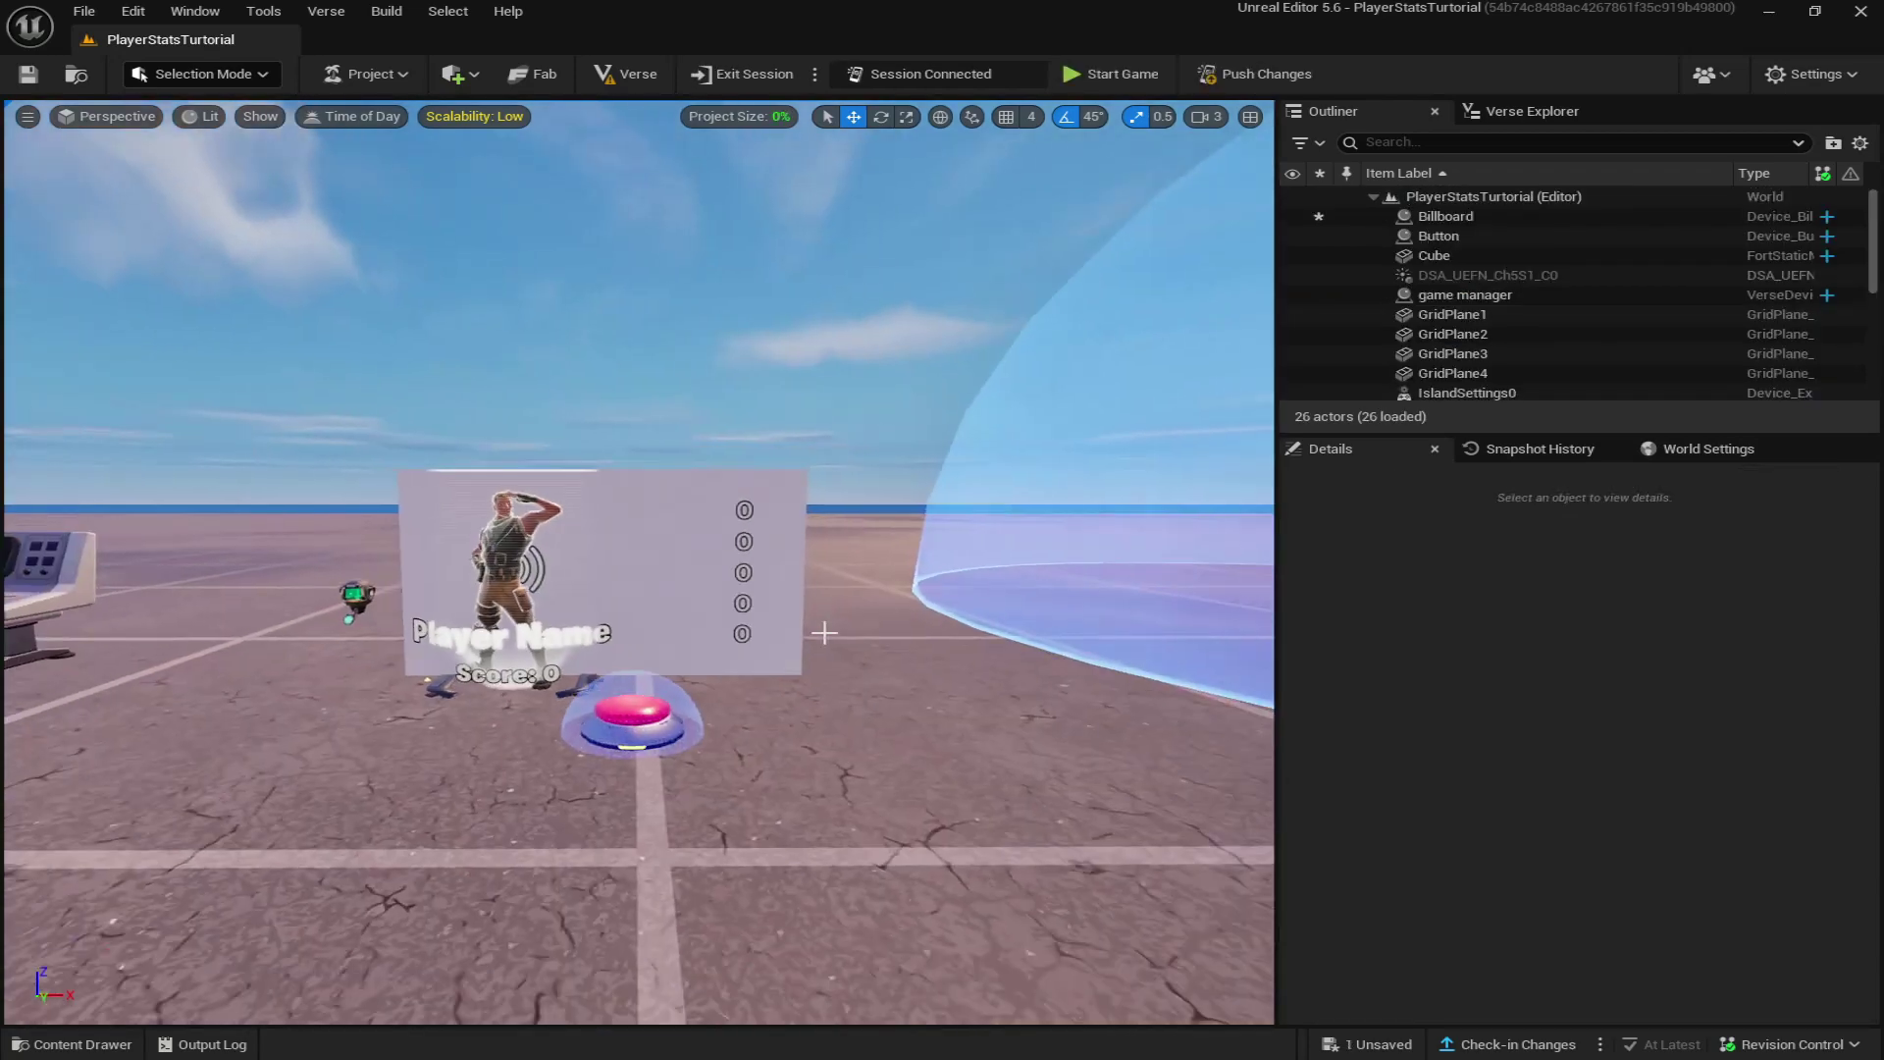
{"action": "scroll", "coordinate": [662, 571], "scroll_direction": "up", "scroll_amount": 8}
{"action": "middle_click_drag", "start_coordinate": [662, 571], "coordinate": [717, 591]}
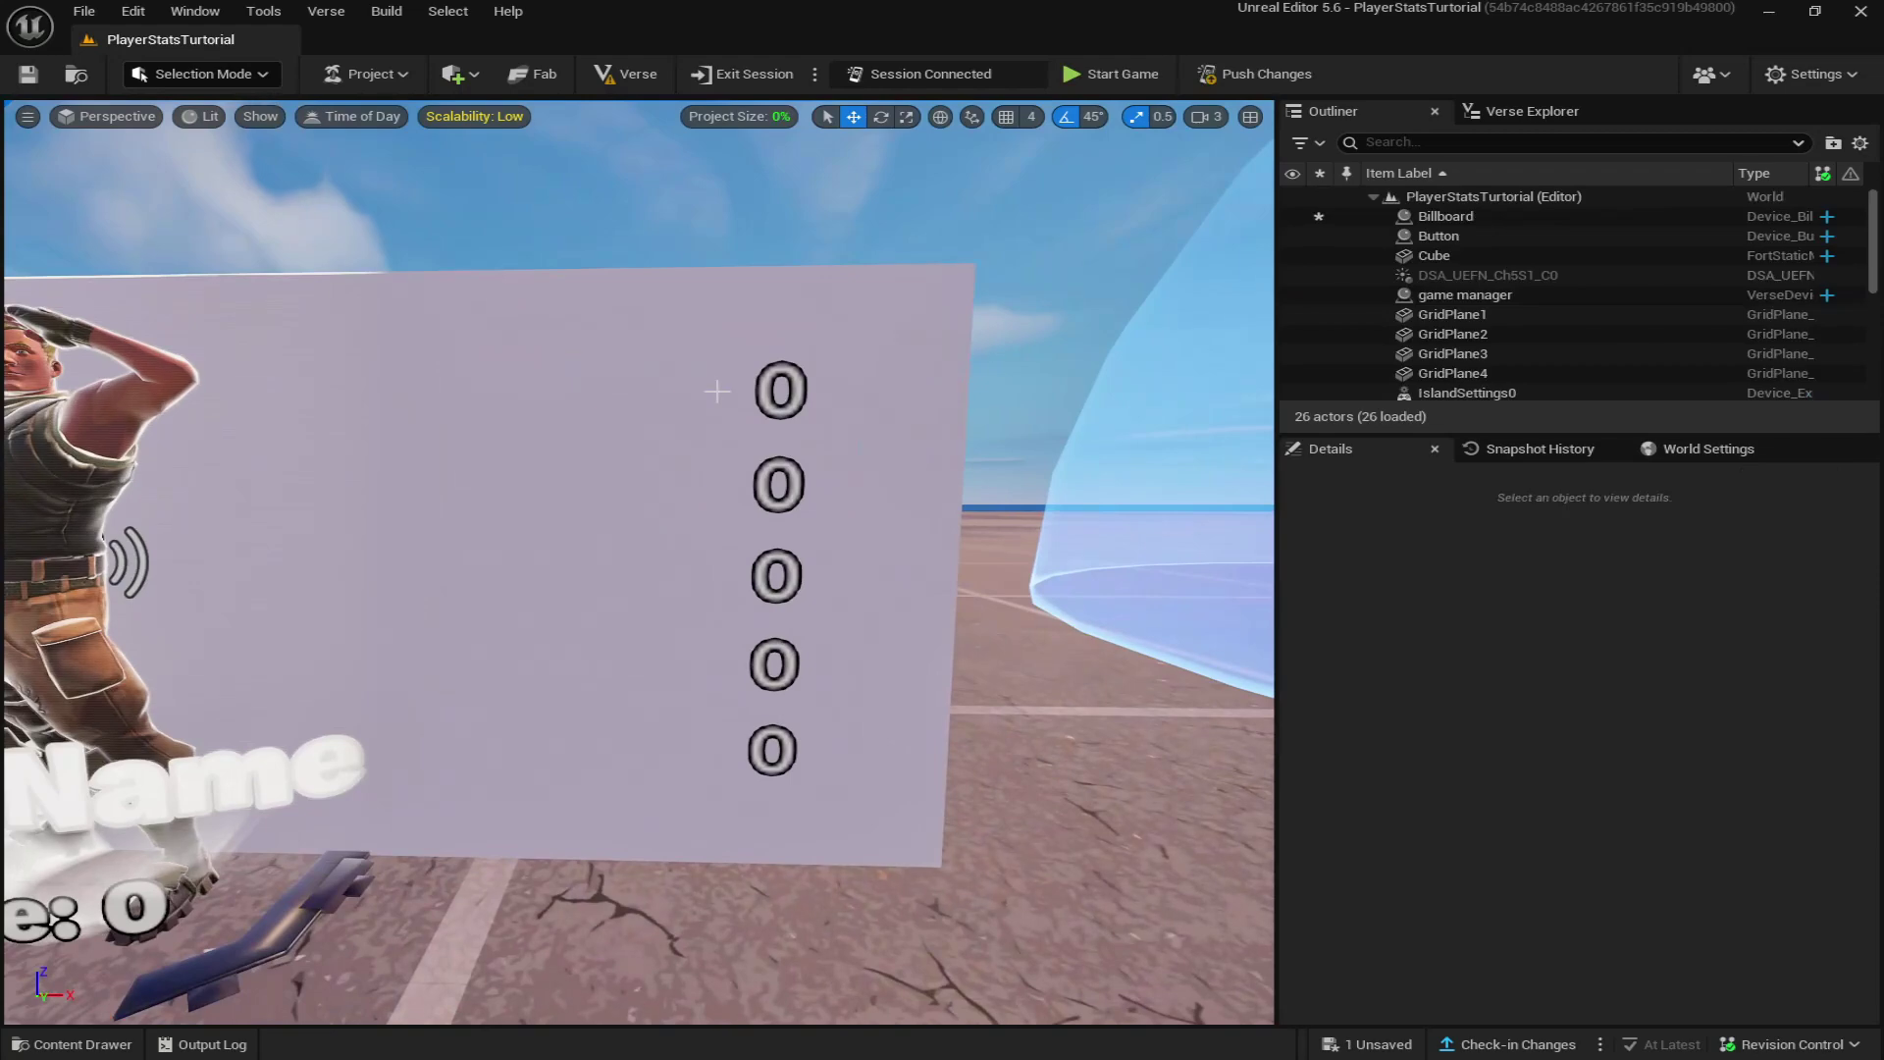
{"action": "key", "text": "s"}
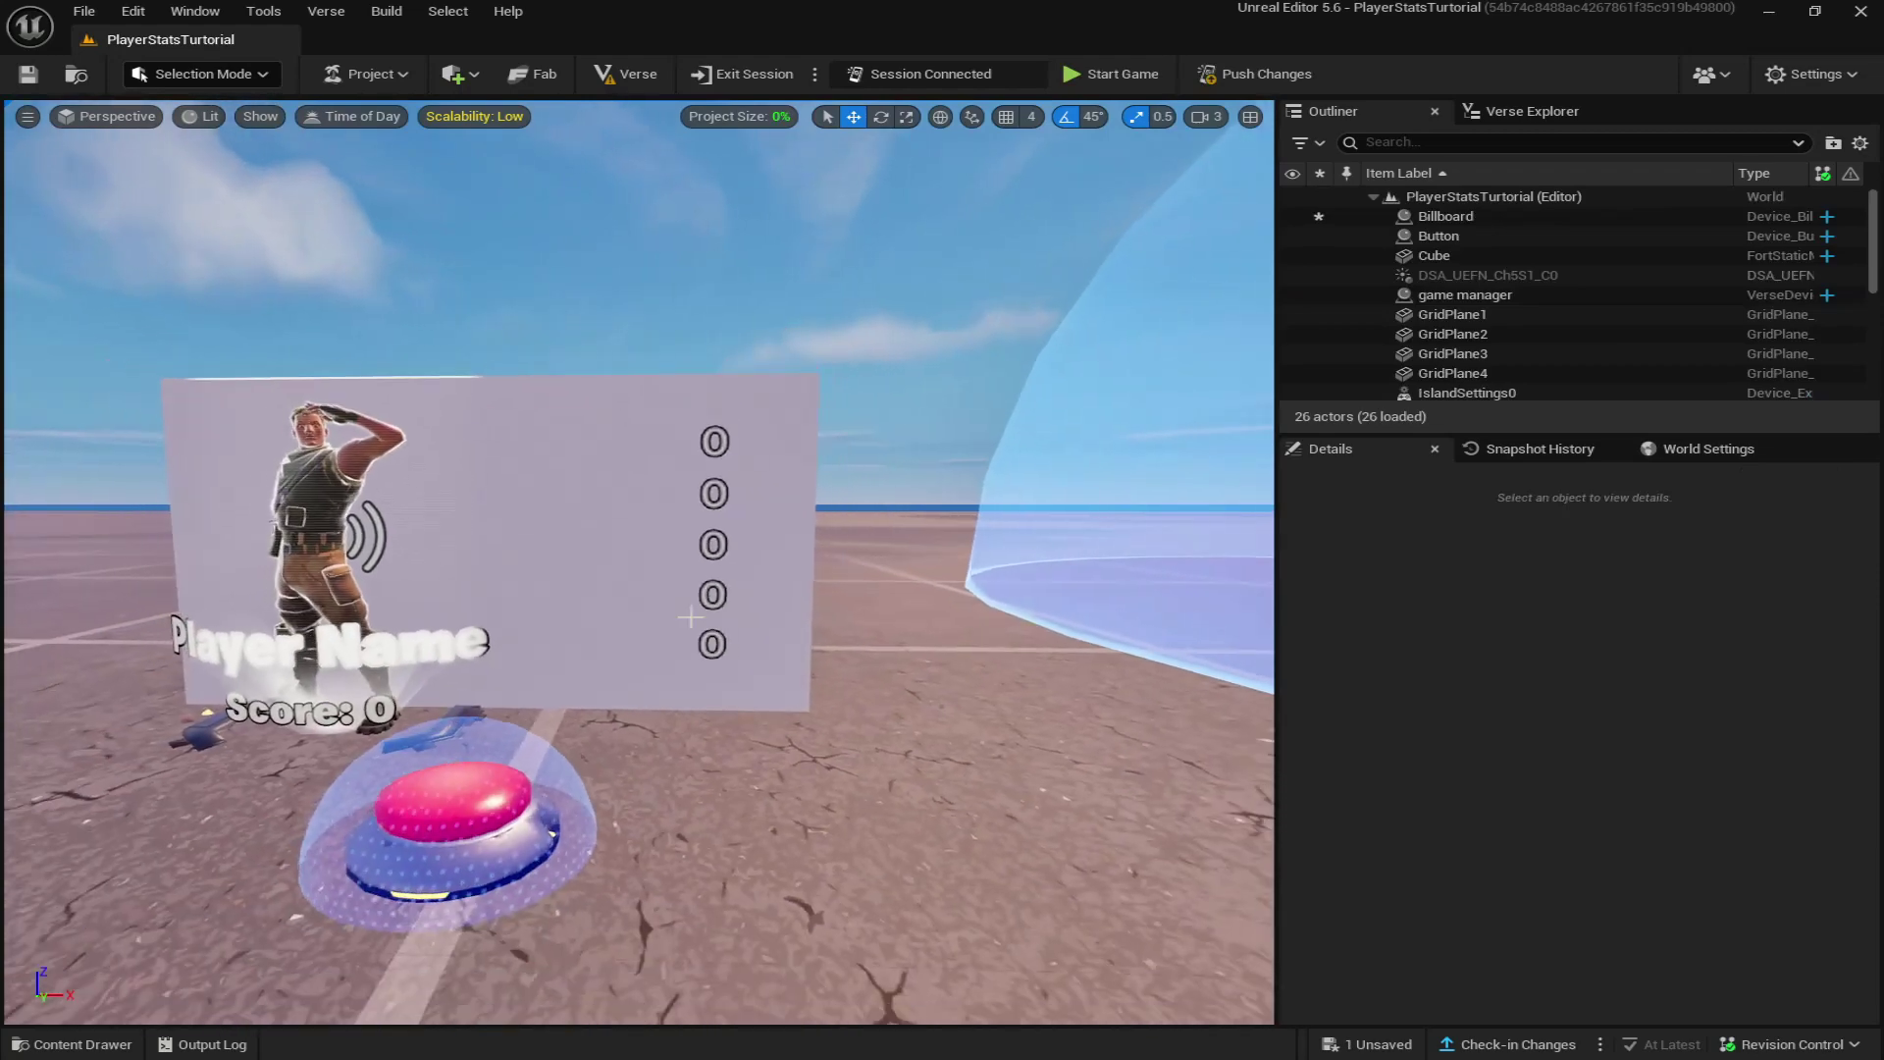